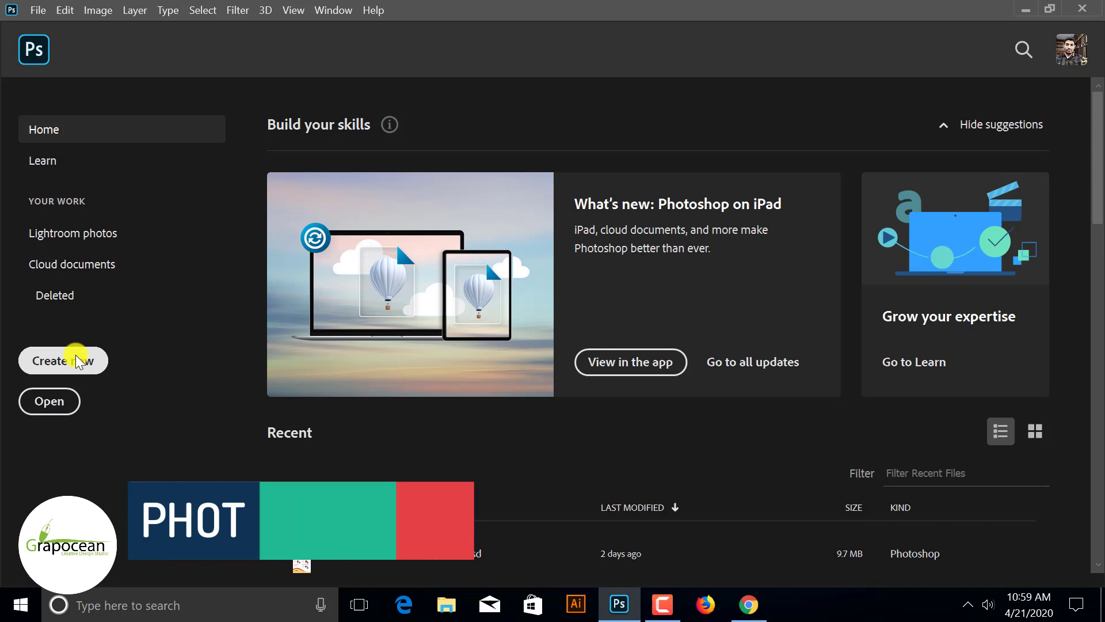
- Start a new A4 print document named 'Company letterhead Design'
{"action": "left_click", "coordinate": [77, 360]}
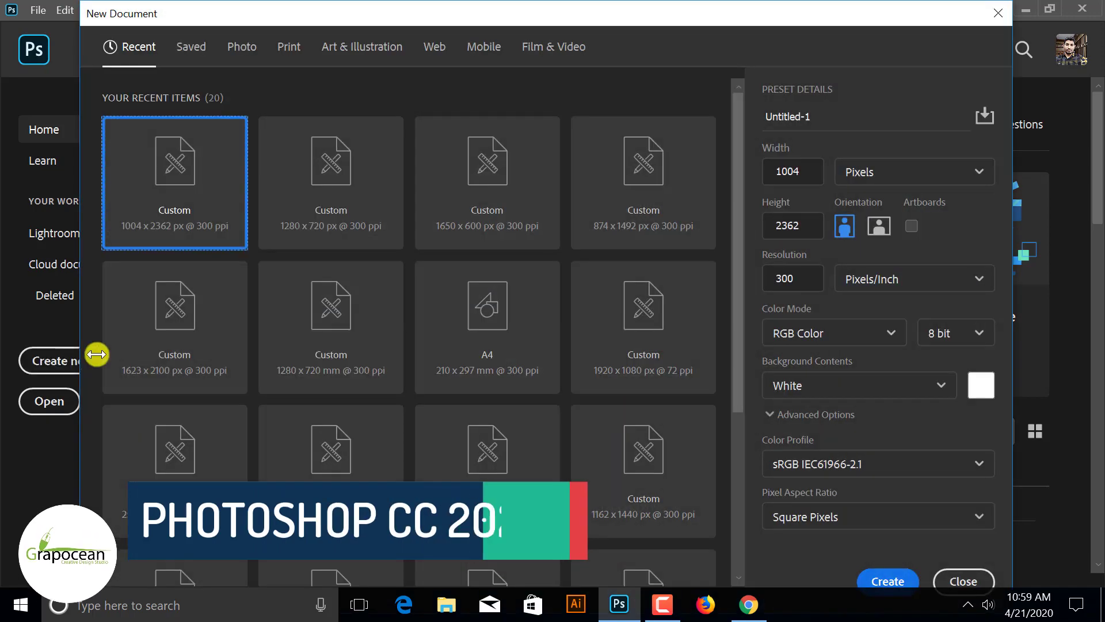
{"action": "left_click", "coordinate": [289, 46]}
{"action": "left_click", "coordinate": [713, 179]}
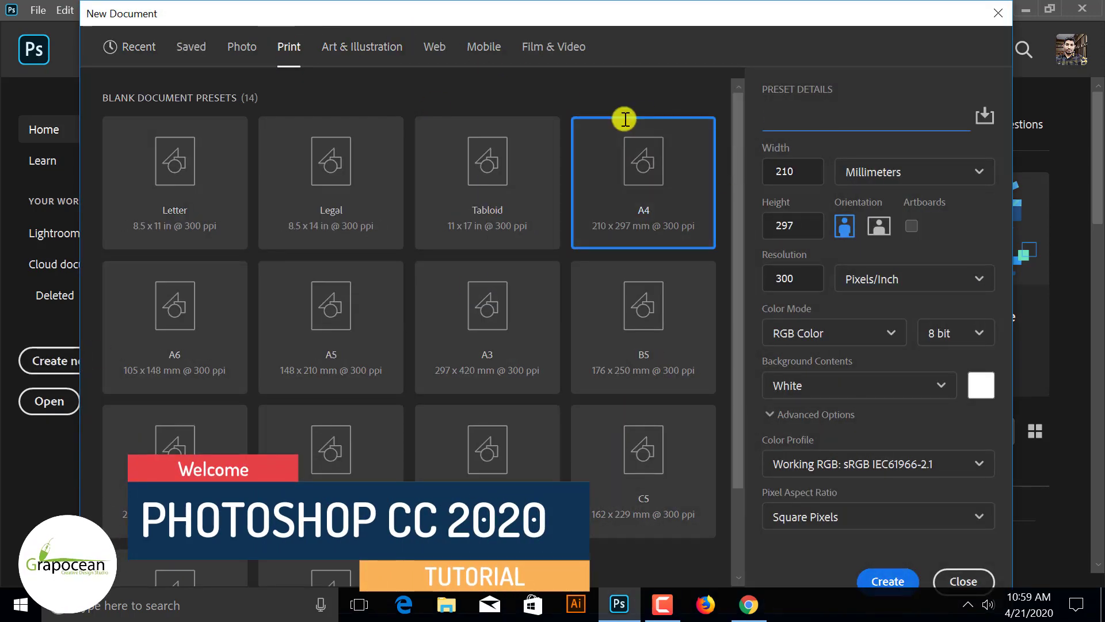
{"action": "type", "text": "Company "}
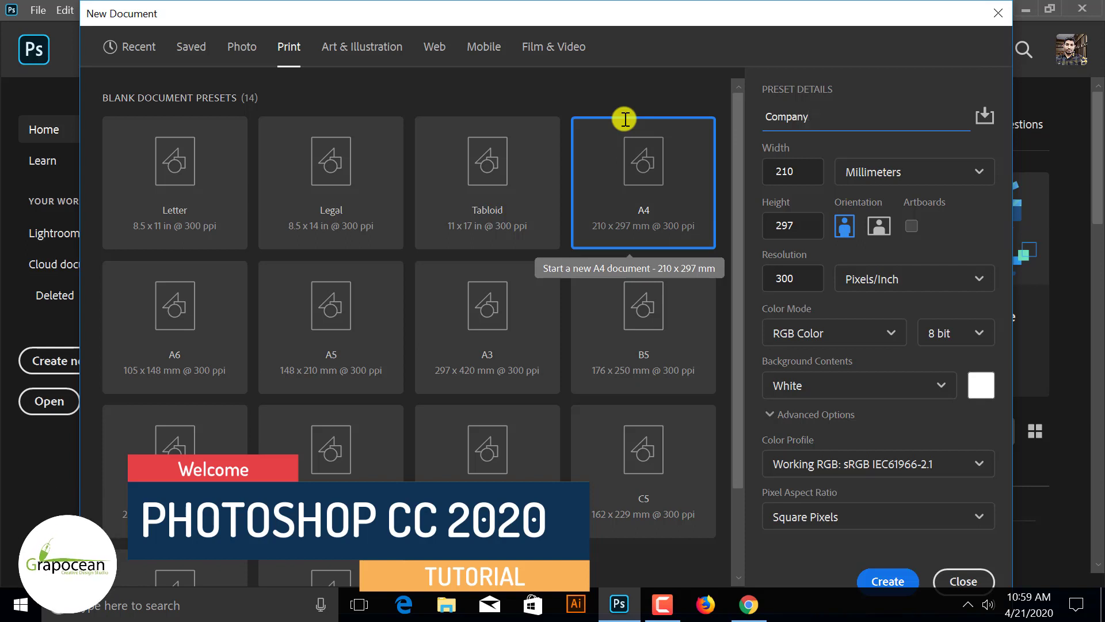
{"action": "type", "text": "letterhead Design"}
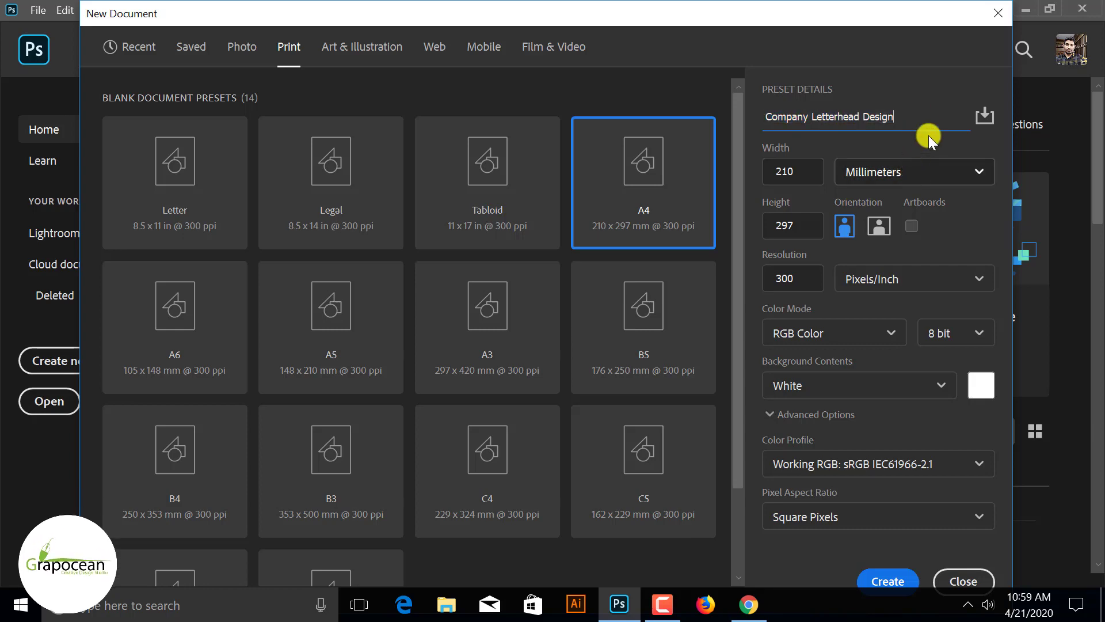
- Create the A4 document and switch to the Polygon tool
{"action": "left_click", "coordinate": [887, 580]}
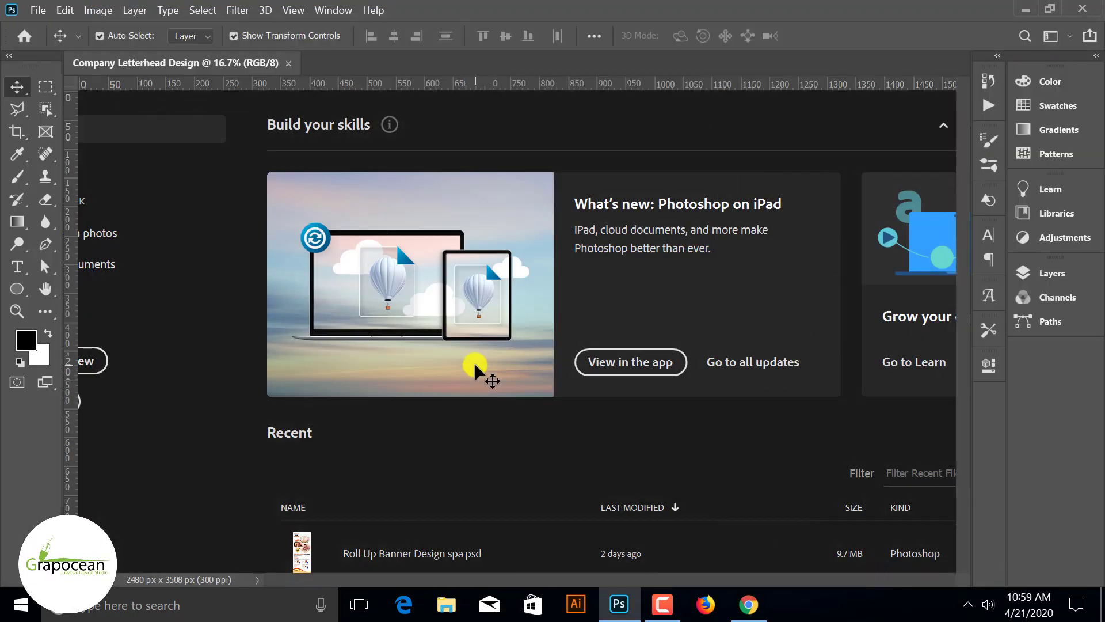
{"action": "left_click", "coordinate": [1036, 309]}
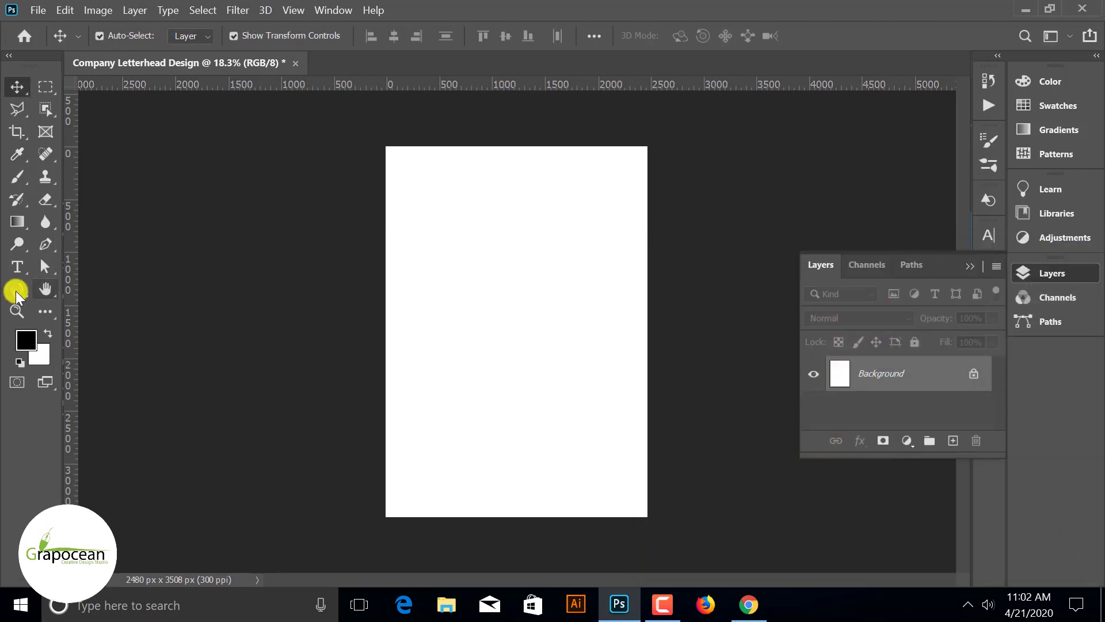
{"action": "left_click", "coordinate": [17, 289]}
- Set the polygon fill to Pure Green with 3 sides
{"action": "left_click", "coordinate": [195, 38]}
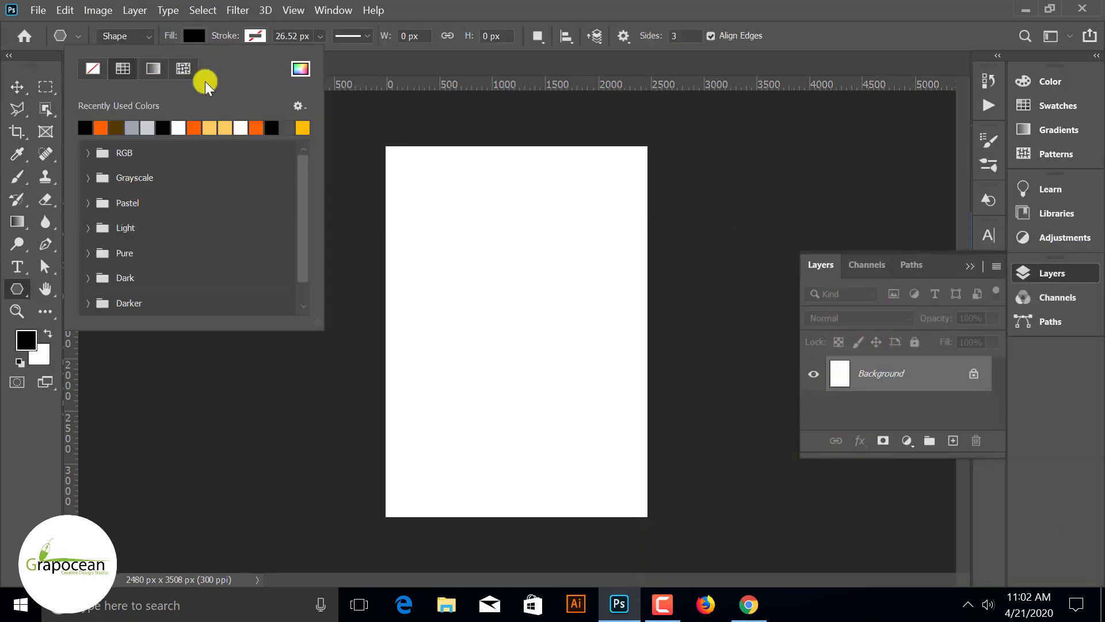
{"action": "scroll", "coordinate": [180, 284], "scroll_direction": "down", "scroll_amount": 1}
{"action": "scroll", "coordinate": [185, 288], "scroll_direction": "up", "scroll_amount": 1}
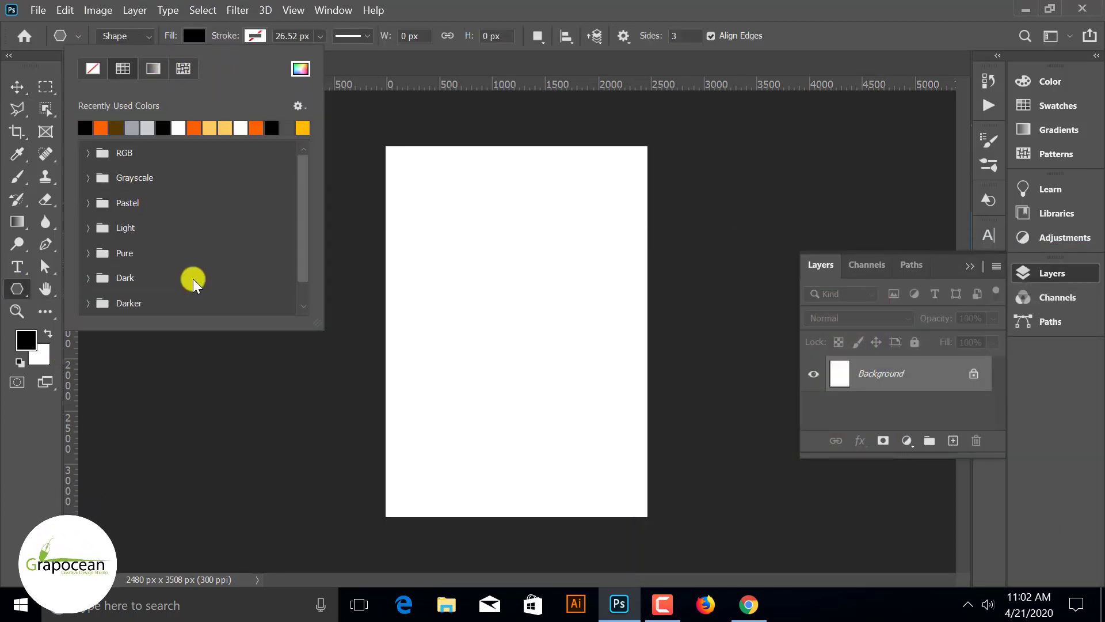
{"action": "scroll", "coordinate": [91, 259], "scroll_direction": "down", "scroll_amount": 1}
{"action": "scroll", "coordinate": [90, 277], "scroll_direction": "up", "scroll_amount": 1}
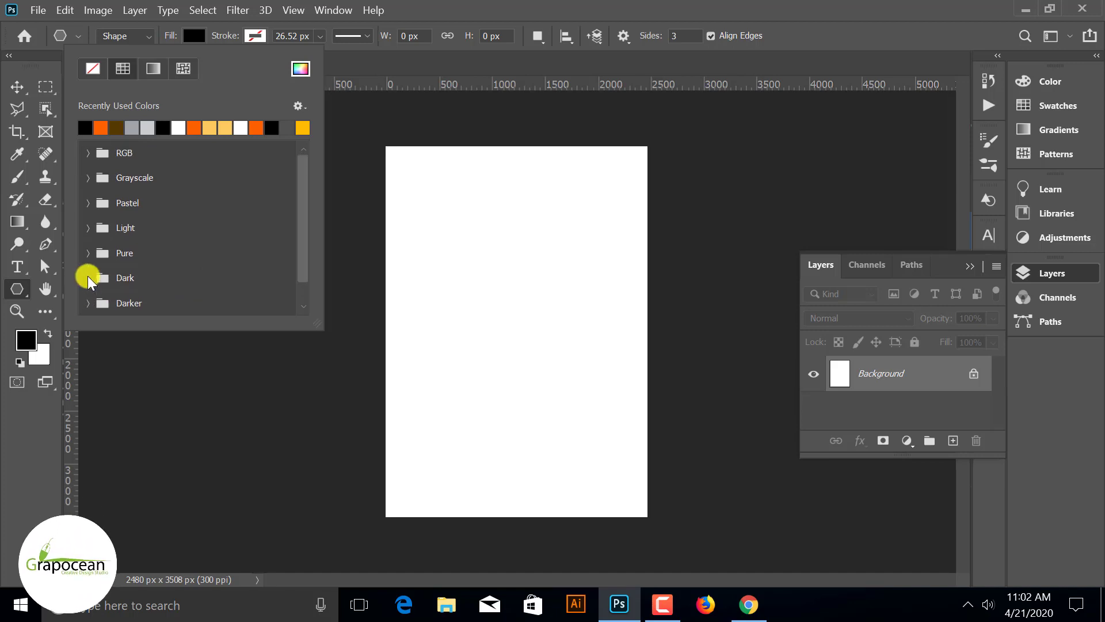
{"action": "left_click", "coordinate": [88, 178]}
{"action": "scroll", "coordinate": [94, 237], "scroll_direction": "down", "scroll_amount": 1}
{"action": "scroll", "coordinate": [94, 222], "scroll_direction": "down", "scroll_amount": 2}
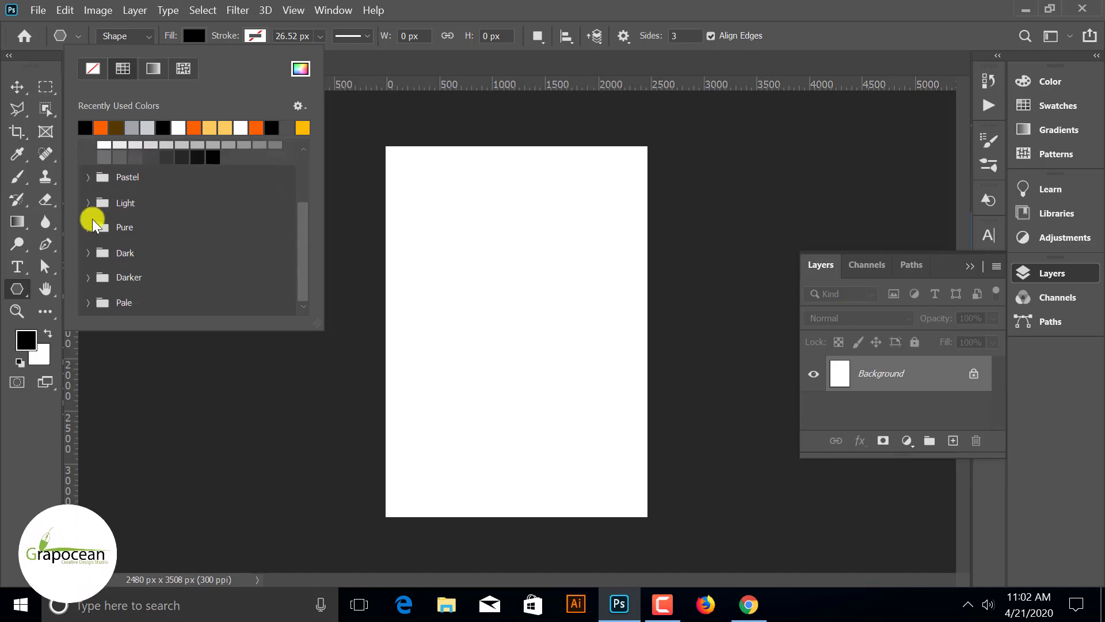
{"action": "left_click", "coordinate": [88, 227]}
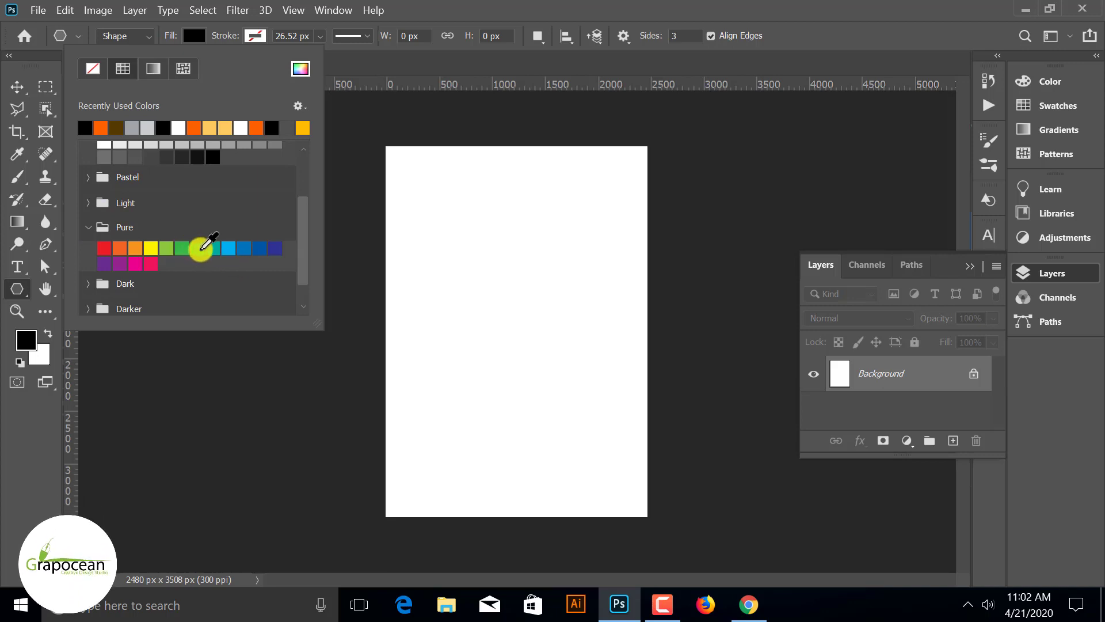
{"action": "left_click", "coordinate": [197, 249]}
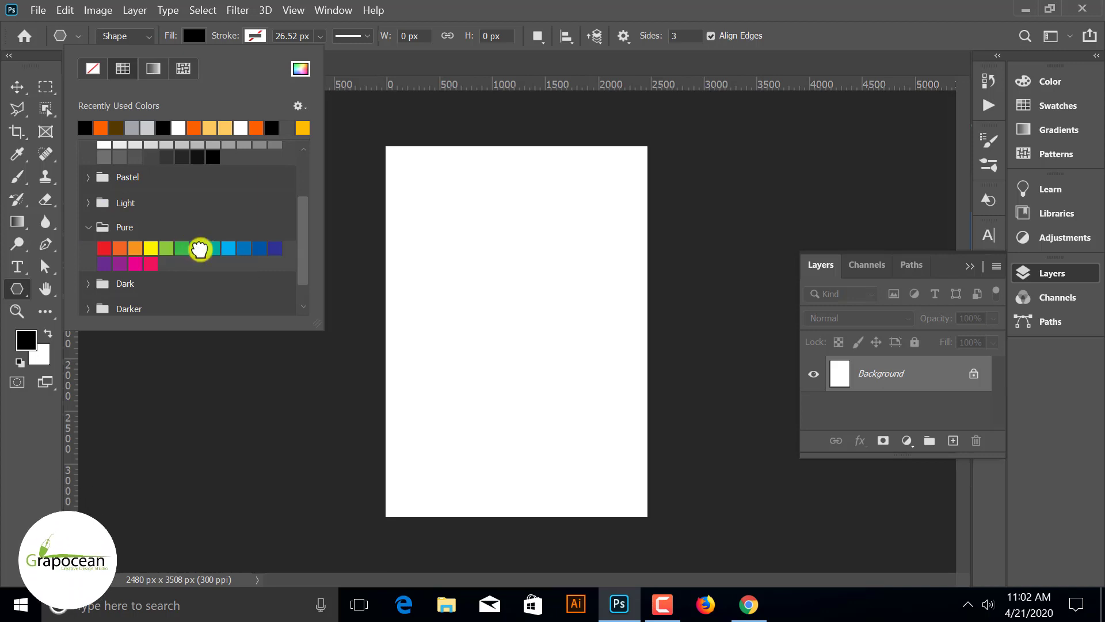
{"action": "left_click", "coordinate": [688, 36]}
- Draw a green triangle at the top-left and nudge it slightly right
{"action": "mouse_move", "coordinate": [442, 207]}
{"action": "left_mouse_down"}
{"action": "mouse_move", "coordinate": [482, 251]}
{"action": "mouse_move", "coordinate": [439, 296]}
{"action": "left_mouse_up"}
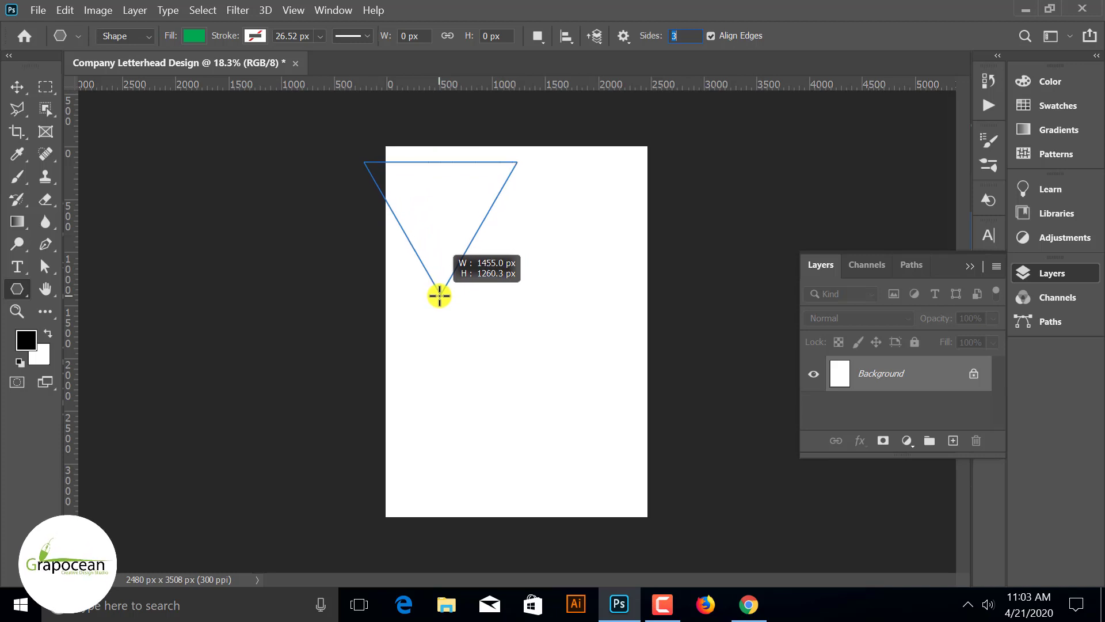
{"action": "left_click_drag", "start_coordinate": [440, 296], "coordinate": [440, 296]}
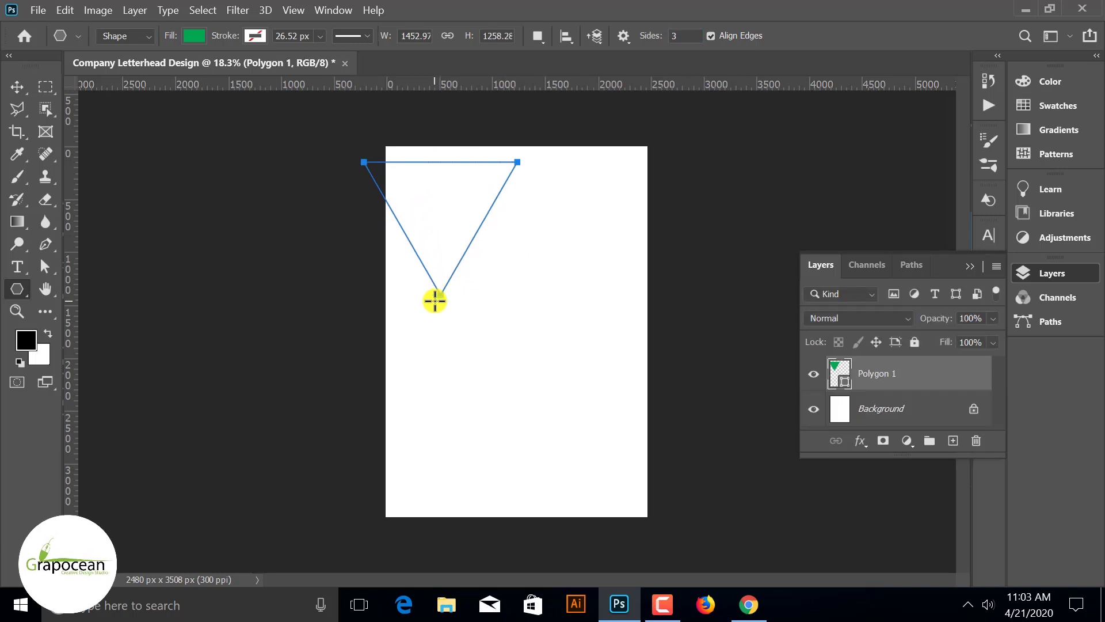
{"action": "left_click", "coordinate": [16, 87]}
{"action": "left_click_drag", "start_coordinate": [460, 210], "coordinate": [494, 211]}
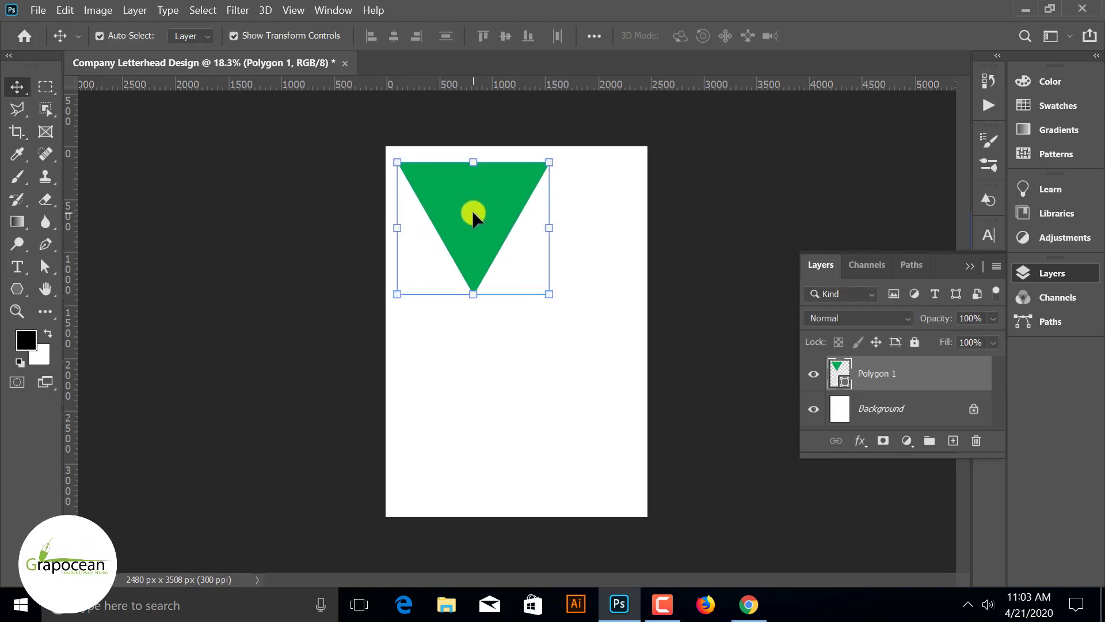
- Widen the triangle by pulling its top corners outward, the left past the page edge
{"action": "left_click", "coordinate": [45, 245]}
{"action": "left_click_drag", "start_coordinate": [550, 162], "coordinate": [577, 162]}
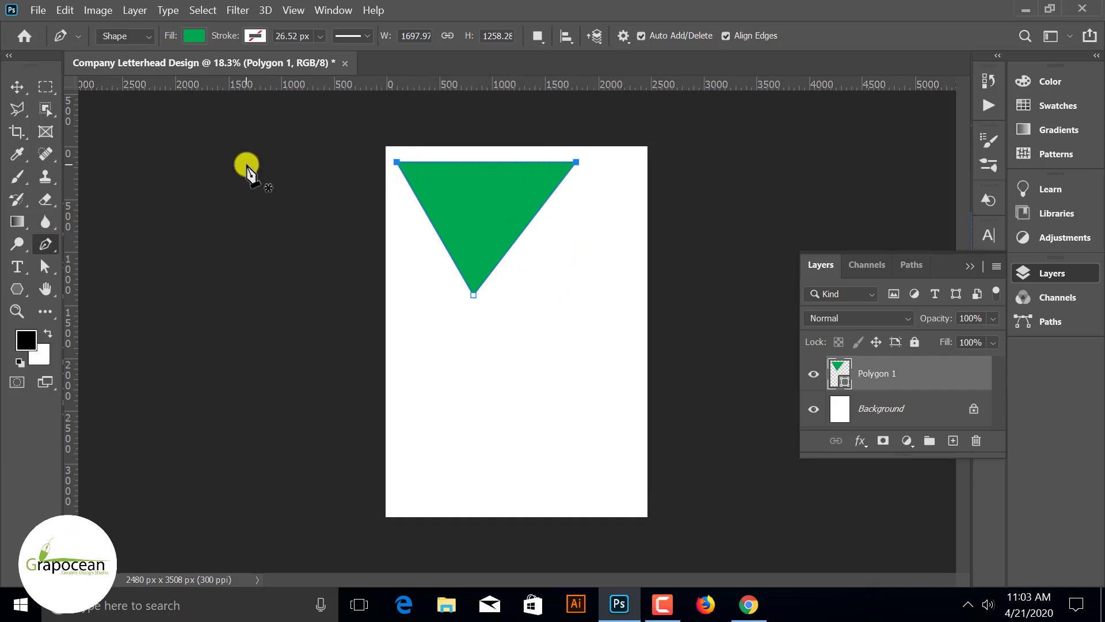
{"action": "scroll", "coordinate": [388, 160], "scroll_direction": "up", "scroll_amount": 2}
{"action": "scroll", "coordinate": [364, 129], "scroll_direction": "up", "scroll_amount": 2}
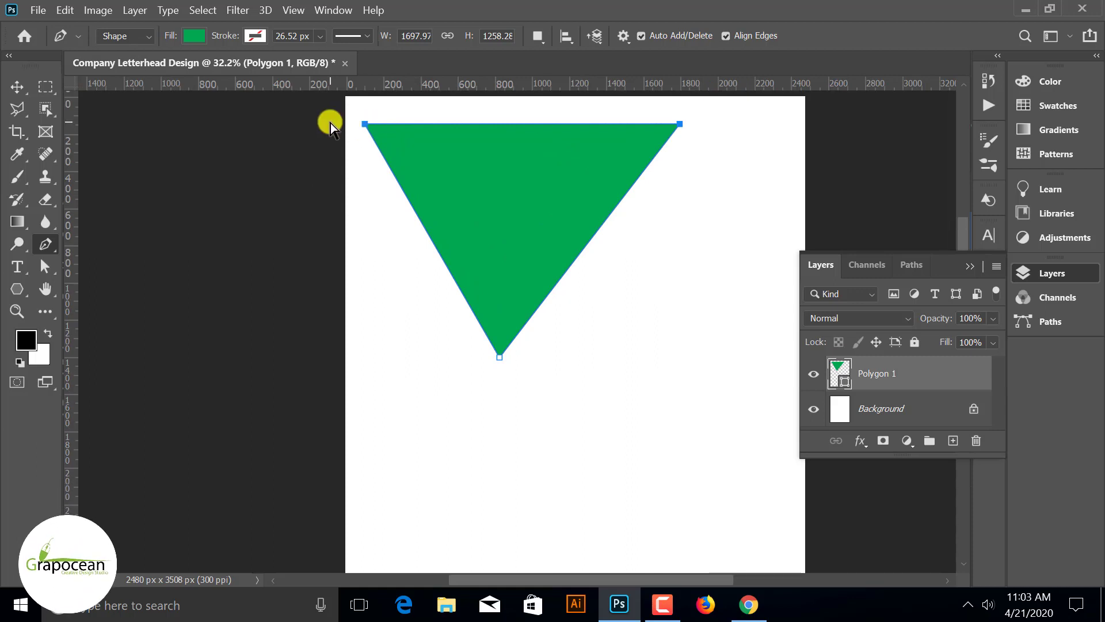
{"action": "left_click_drag", "start_coordinate": [364, 124], "coordinate": [317, 134]}
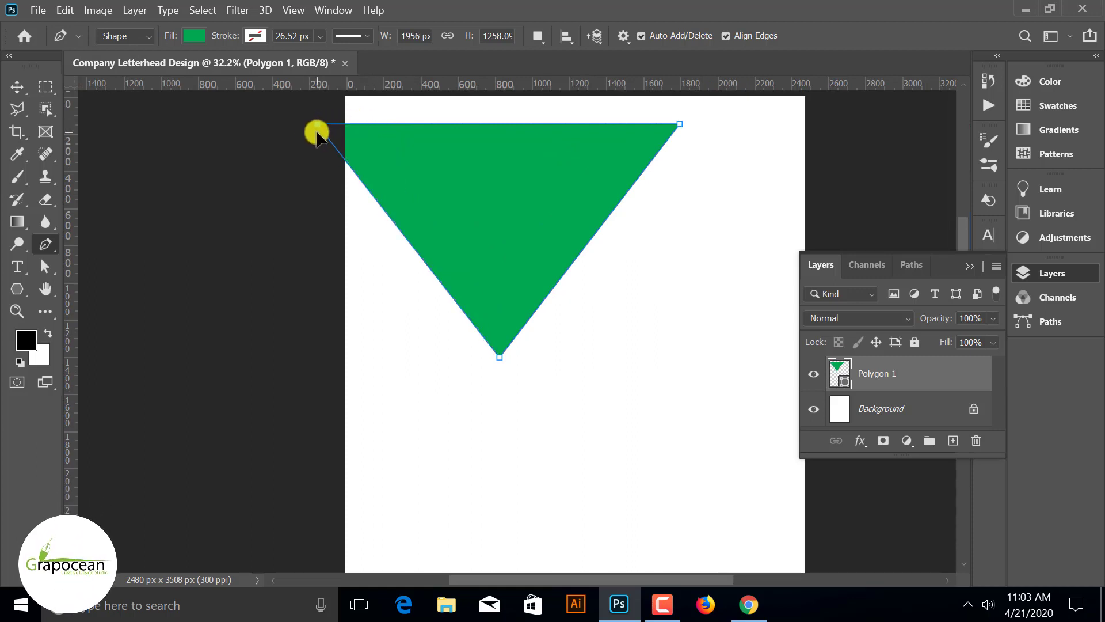
- Scale the triangle down and move it up toward the page top
{"action": "left_click", "coordinate": [17, 89]}
{"action": "scroll", "coordinate": [437, 216], "scroll_direction": "down", "scroll_amount": 2}
{"action": "left_click_drag", "start_coordinate": [453, 206], "coordinate": [479, 215]}
{"action": "left_click_drag", "start_coordinate": [601, 291], "coordinate": [566, 282]}
{"action": "left_click_drag", "start_coordinate": [496, 232], "coordinate": [470, 221]}
{"action": "left_click", "coordinate": [857, 36]}
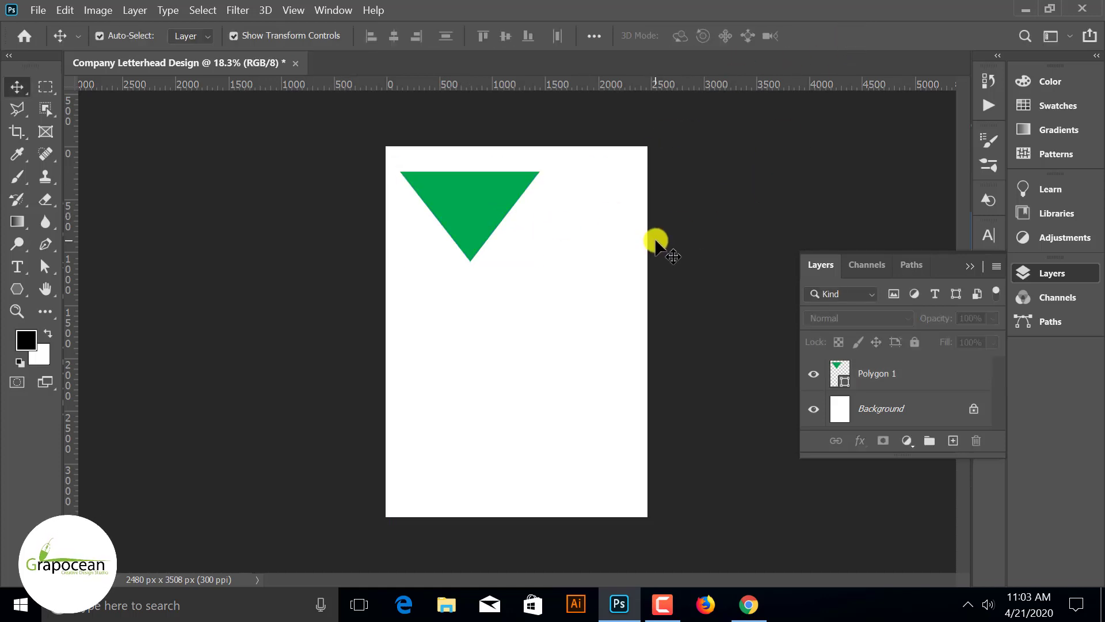
- Draw a tall narrow rectangle below the triangle
{"action": "right_click", "coordinate": [18, 288]}
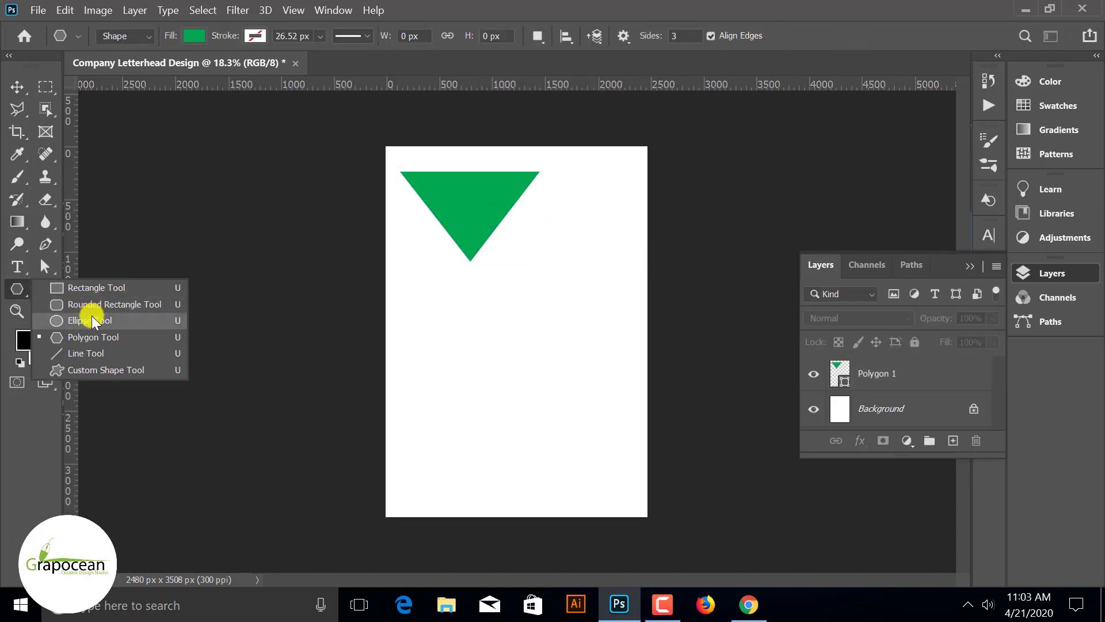
{"action": "left_click", "coordinate": [69, 291]}
{"action": "left_click", "coordinate": [953, 441]}
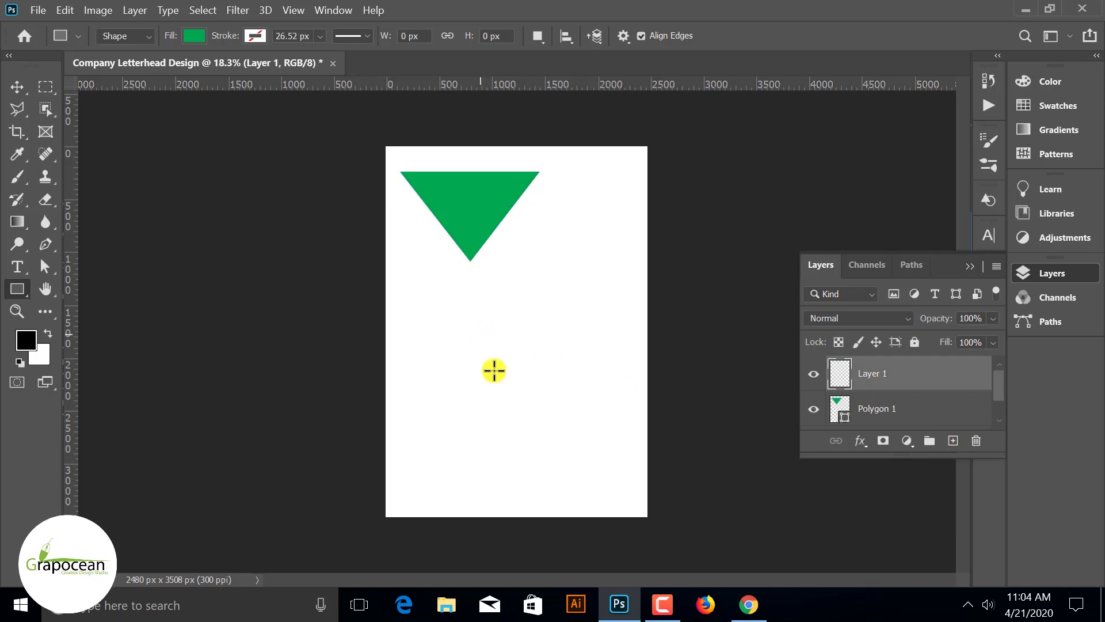
{"action": "left_click_drag", "start_coordinate": [480, 334], "coordinate": [500, 472]}
- Fill the rectangle with a darker green from the Color Picker
{"action": "left_click", "coordinate": [194, 36]}
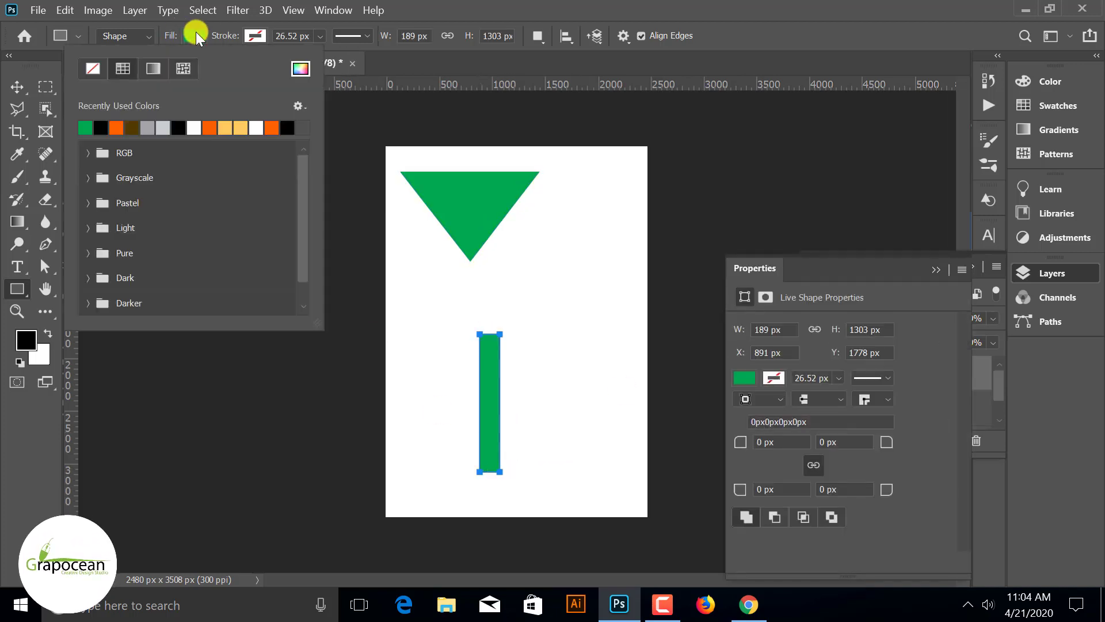
{"action": "left_click", "coordinate": [88, 253]}
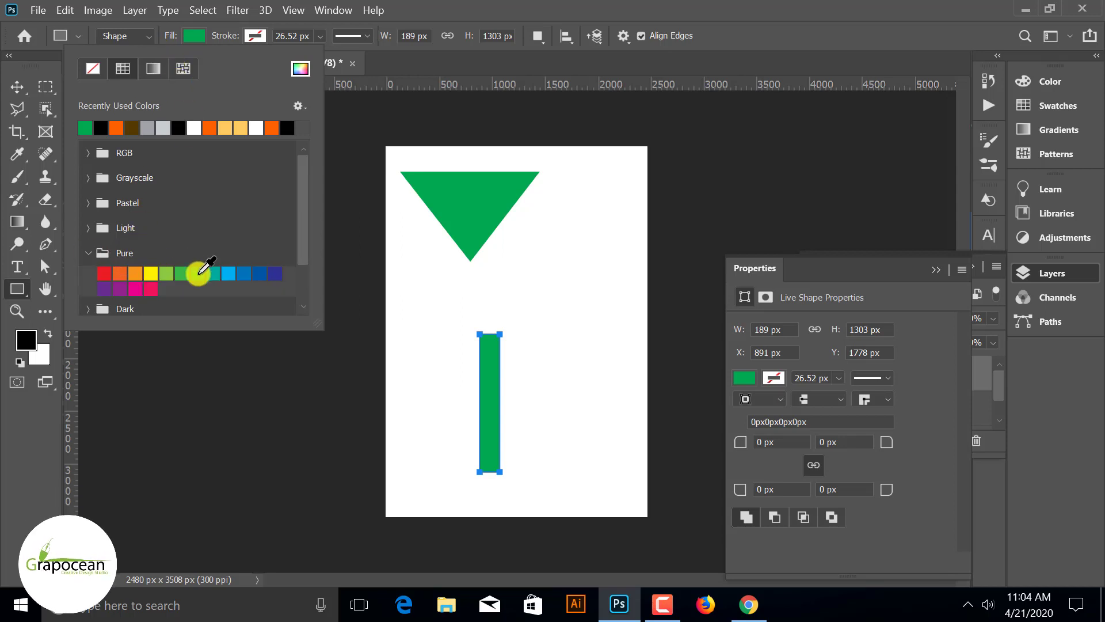
{"action": "left_click", "coordinate": [180, 273]}
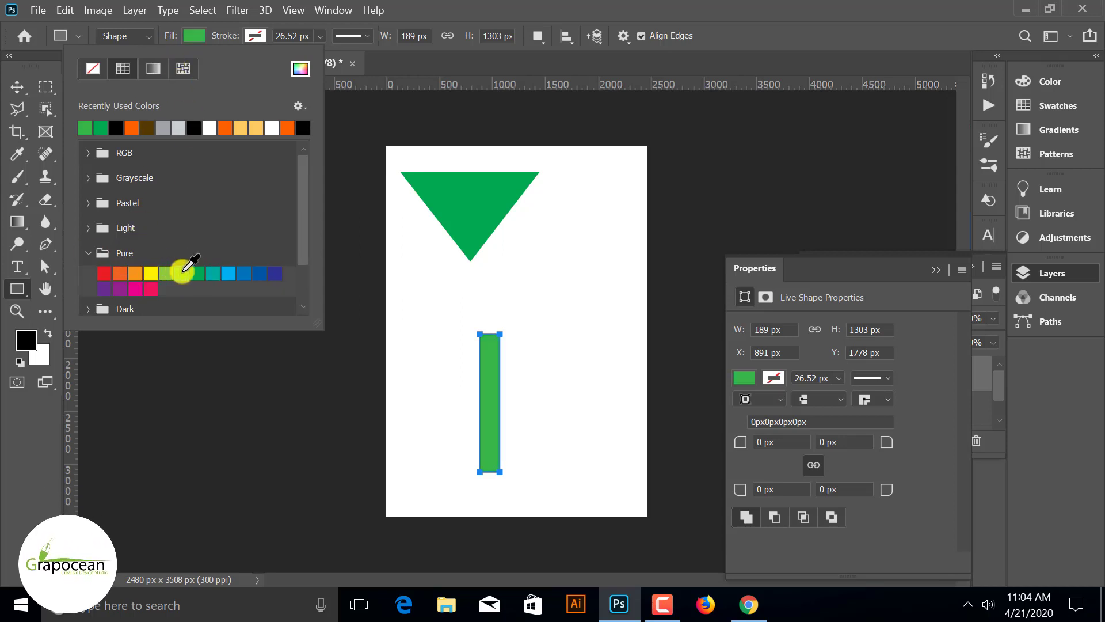
{"action": "left_click", "coordinate": [196, 273]}
{"action": "left_click", "coordinate": [300, 68]}
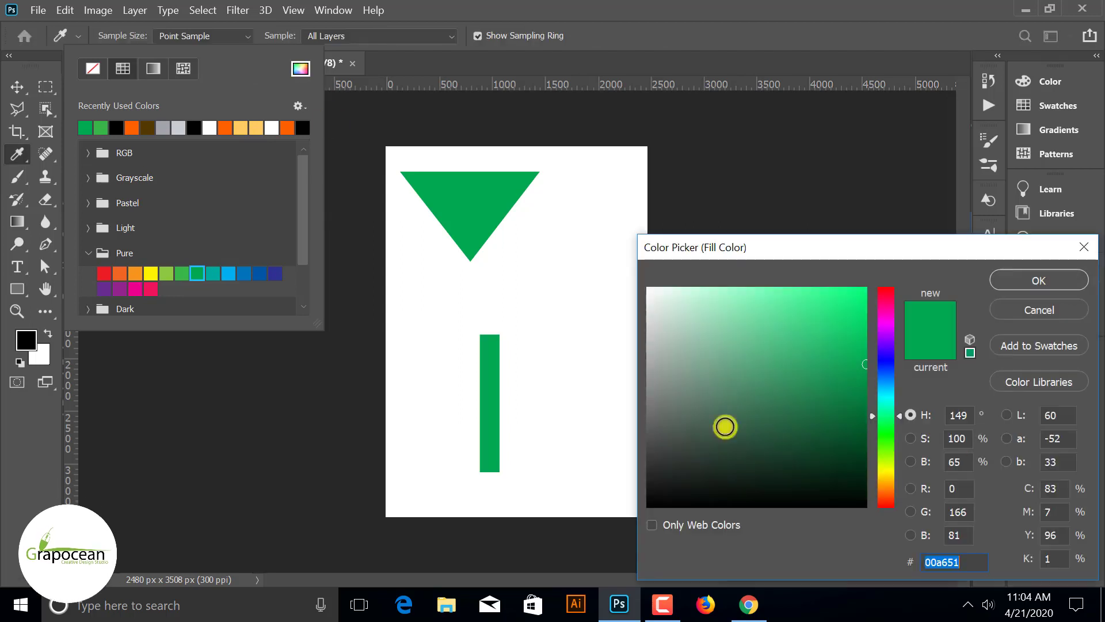
{"action": "left_click", "coordinate": [1035, 283]}
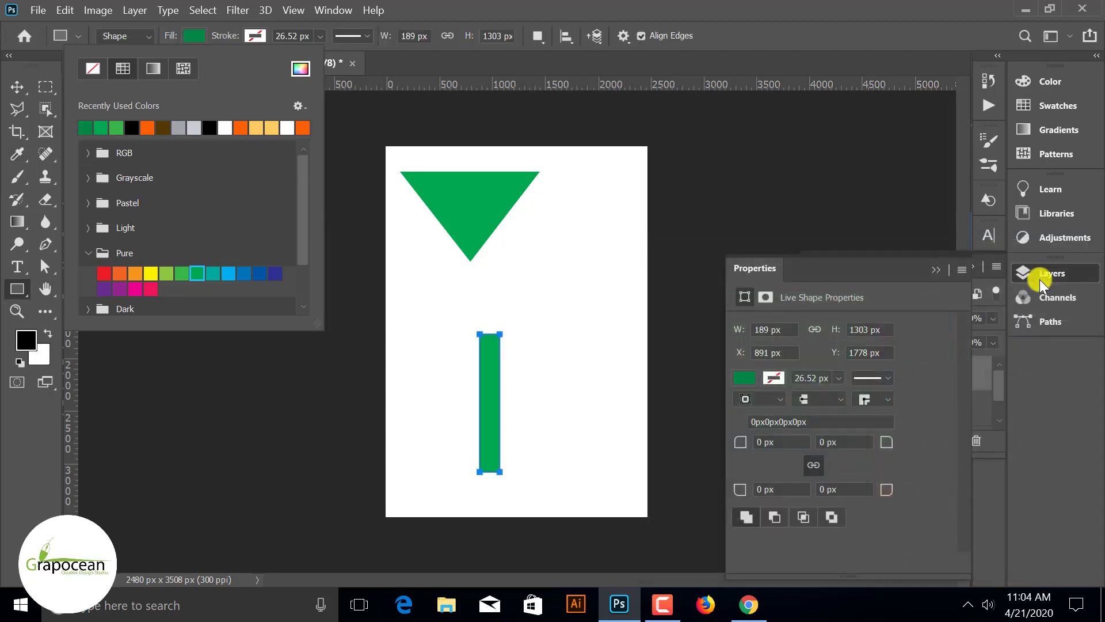
{"action": "left_click", "coordinate": [16, 86]}
{"action": "left_click", "coordinate": [172, 444]}
{"action": "left_click", "coordinate": [963, 272]}
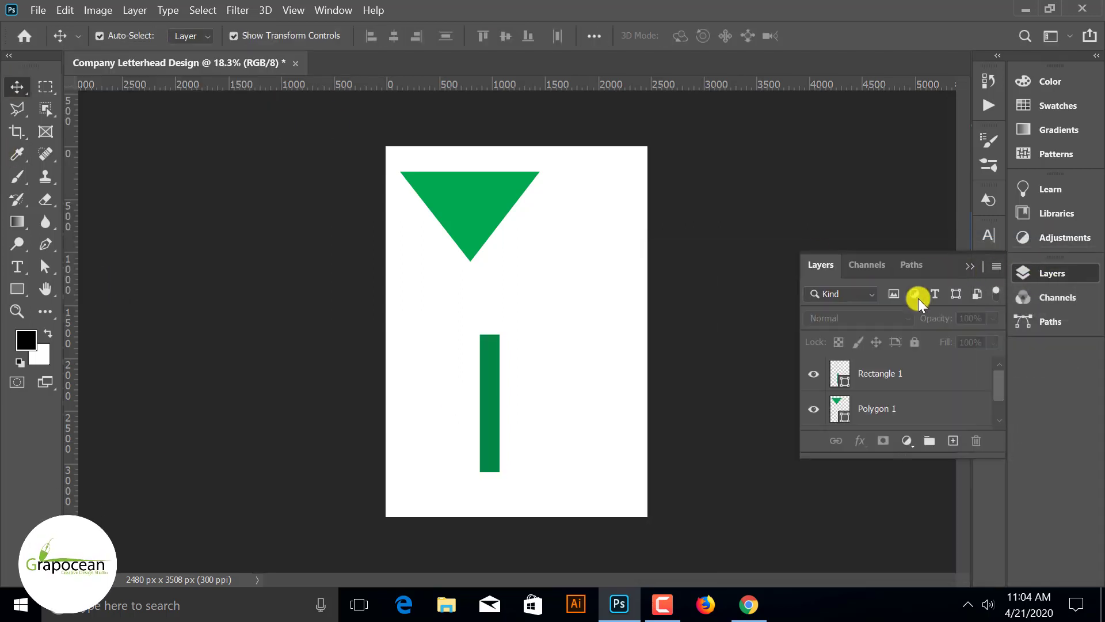
- Move the bar to the page top and rotate it about 38 degrees across the triangle
{"action": "left_click", "coordinate": [889, 408]}
{"action": "left_click", "coordinate": [870, 375]}
{"action": "left_click_drag", "start_coordinate": [486, 438], "coordinate": [505, 191]}
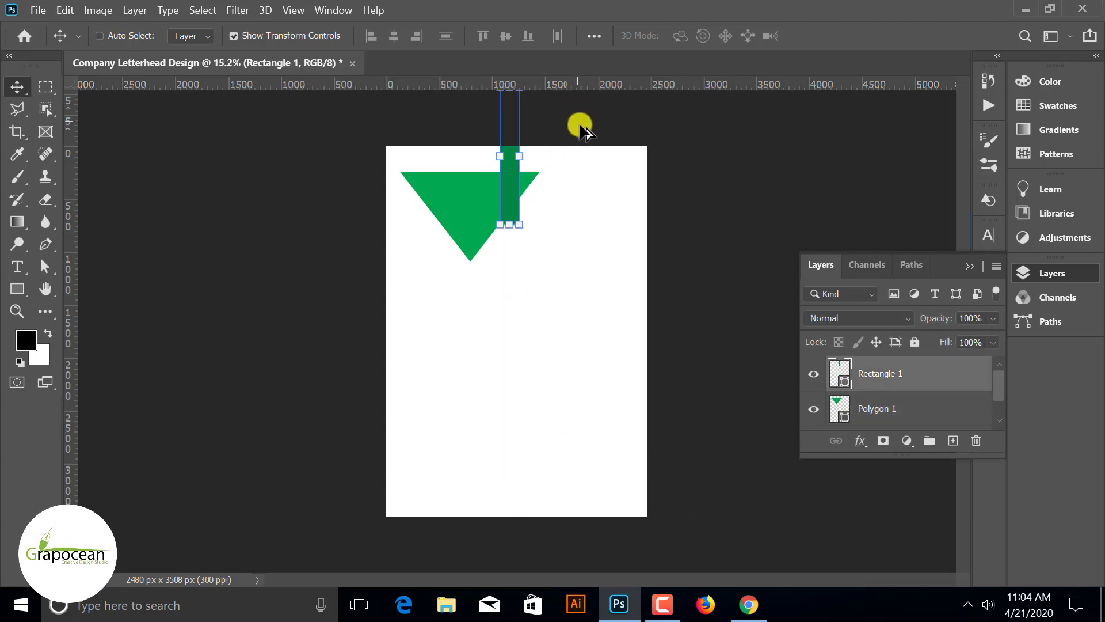
{"action": "key", "text": "ctrl+t"}
{"action": "left_click_drag", "start_coordinate": [536, 115], "coordinate": [602, 138]}
{"action": "scroll", "coordinate": [525, 205], "scroll_direction": "up", "scroll_amount": 3}
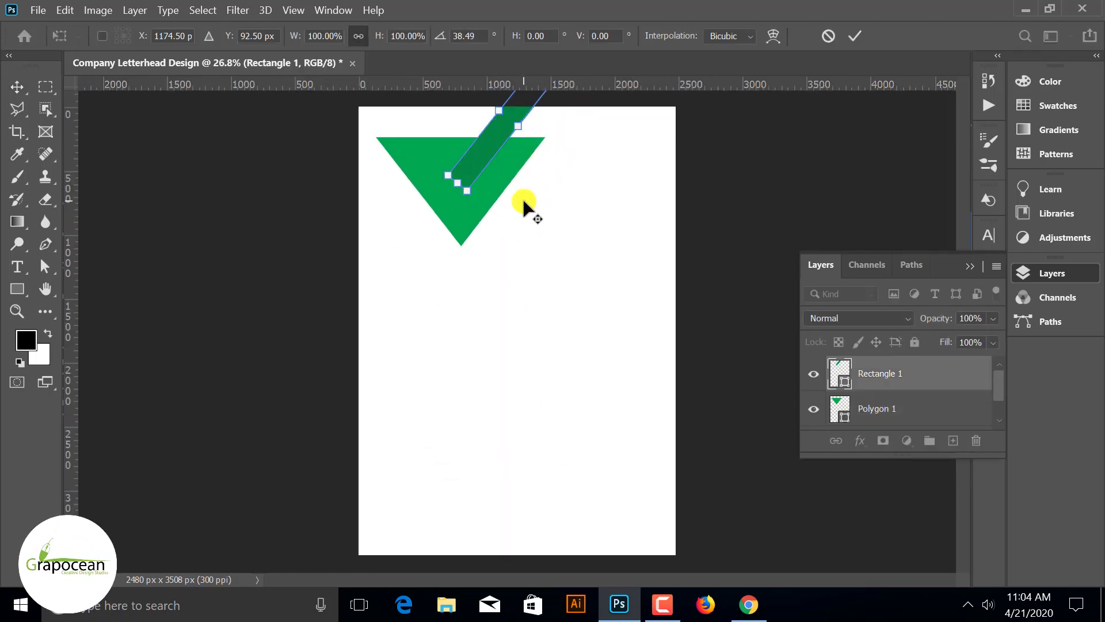
{"action": "left_click_drag", "start_coordinate": [457, 120], "coordinate": [500, 141]}
{"action": "scroll", "coordinate": [668, 179], "scroll_direction": "up", "scroll_amount": 2}
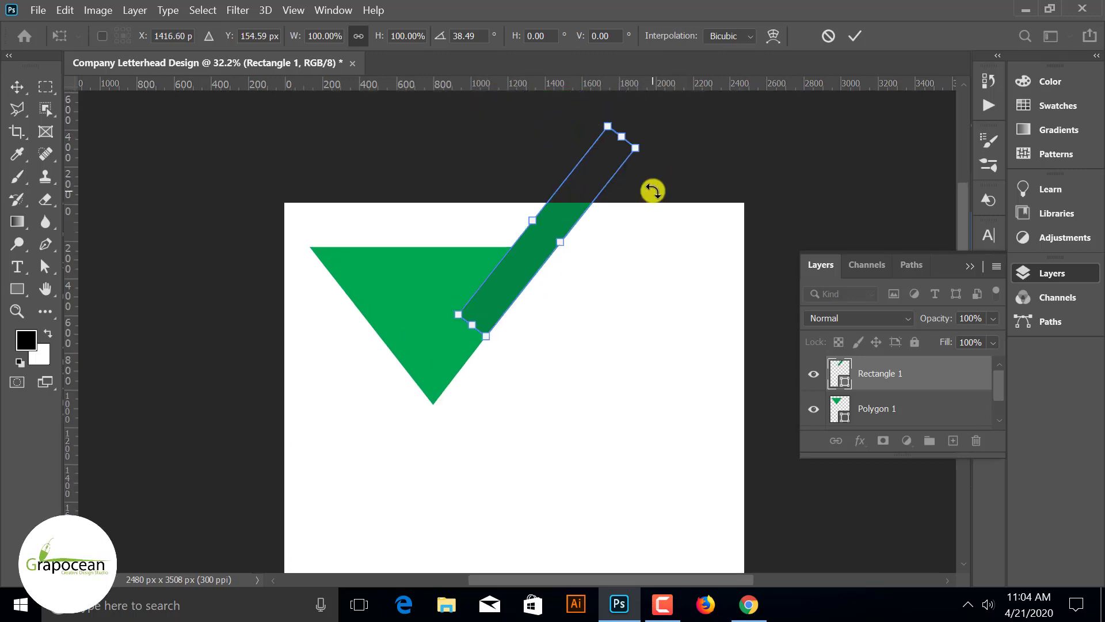
{"action": "scroll", "coordinate": [651, 188], "scroll_direction": "up", "scroll_amount": 3}
{"action": "left_click_drag", "start_coordinate": [656, 133], "coordinate": [668, 131]}
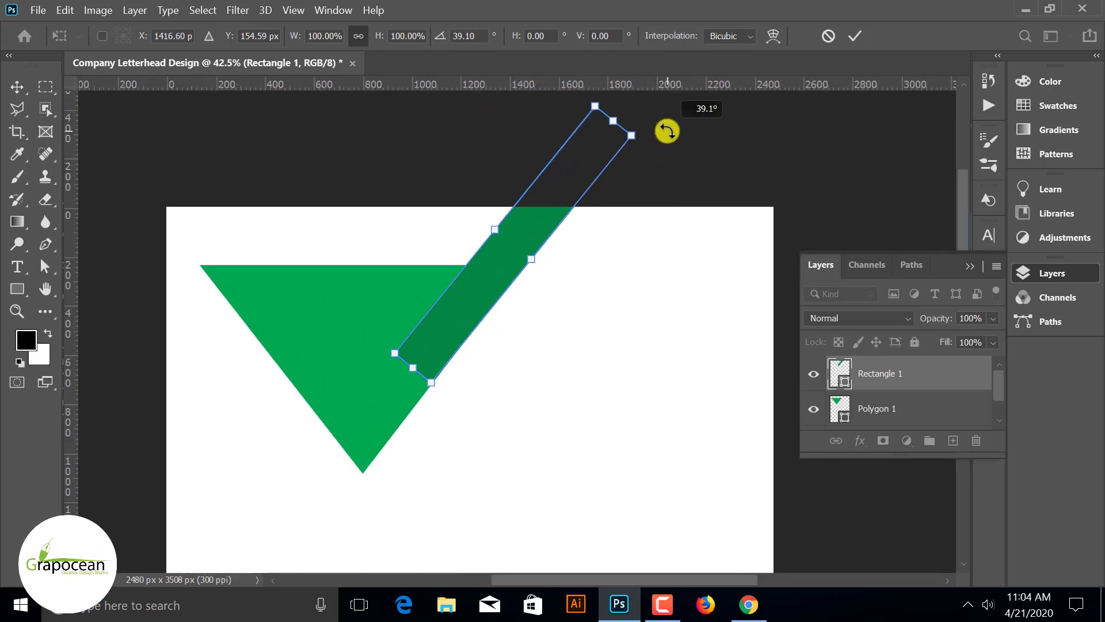
{"action": "left_click", "coordinate": [855, 35]}
- Place the rectangle layer below the triangle layer and reselect it
{"action": "left_click_drag", "start_coordinate": [896, 374], "coordinate": [887, 412]}
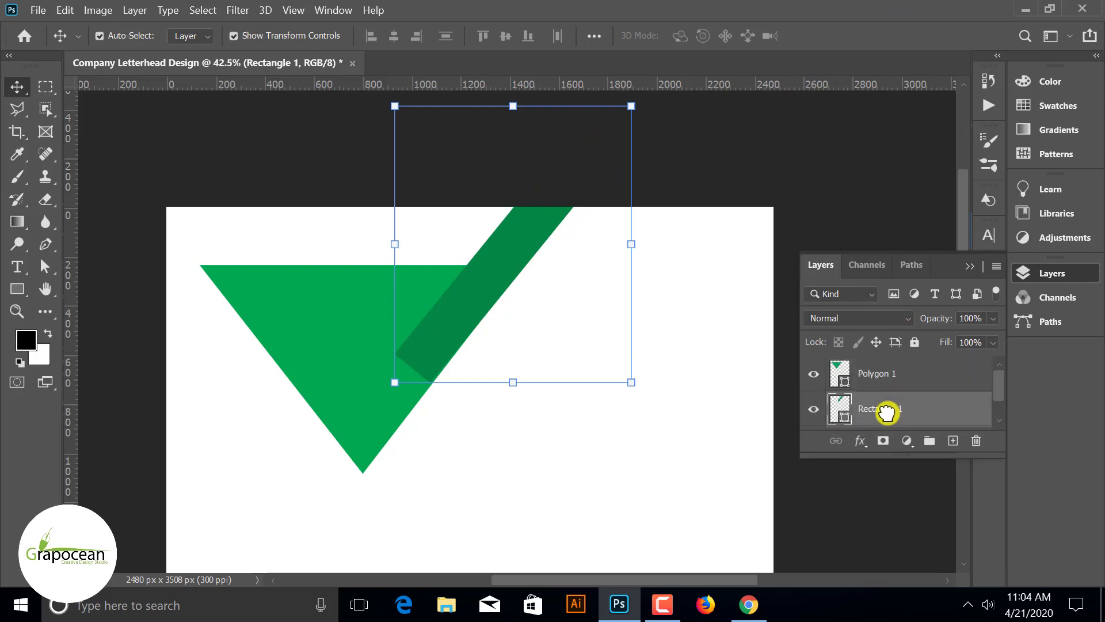
{"action": "left_click", "coordinate": [753, 143]}
{"action": "scroll", "coordinate": [509, 158], "scroll_direction": "up", "scroll_amount": 2}
{"action": "left_click", "coordinate": [527, 233]}
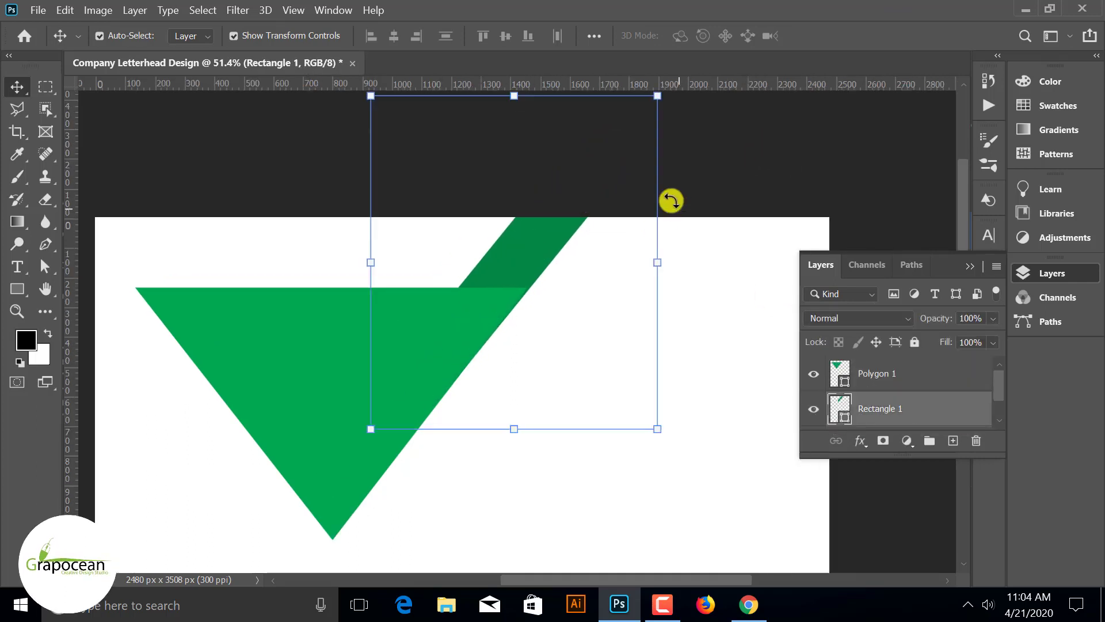
{"action": "left_click", "coordinate": [678, 100]}
{"action": "scroll", "coordinate": [597, 187], "scroll_direction": "down", "scroll_amount": 2}
{"action": "left_click", "coordinate": [563, 226]}
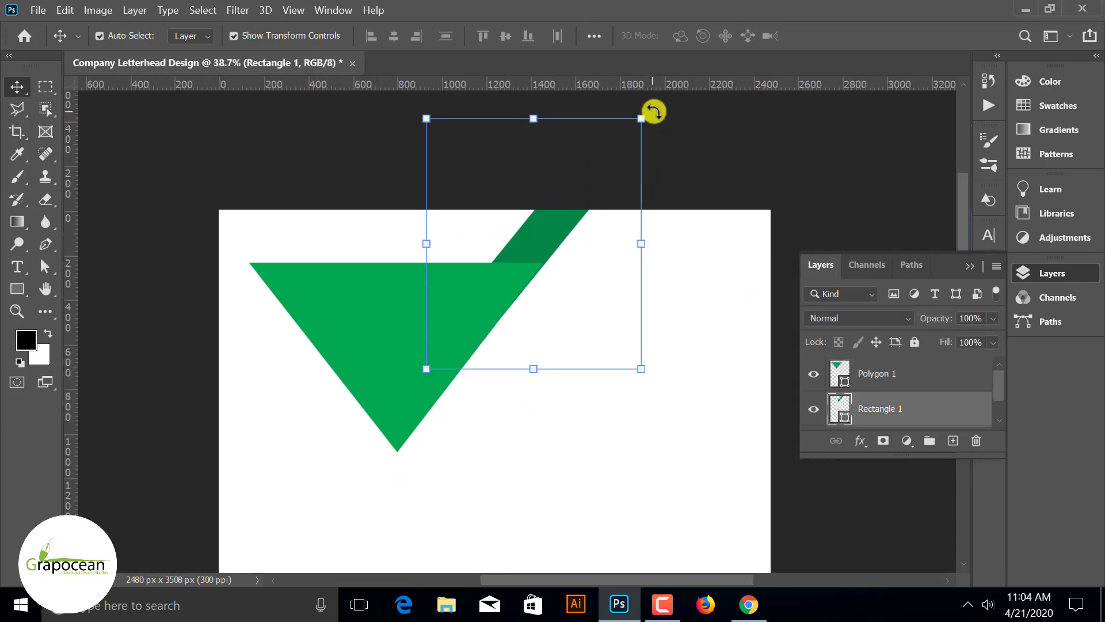
- Rotate, nudge and skew the band so its edge follows the triangle's side
{"action": "left_click_drag", "start_coordinate": [654, 111], "coordinate": [646, 108]}
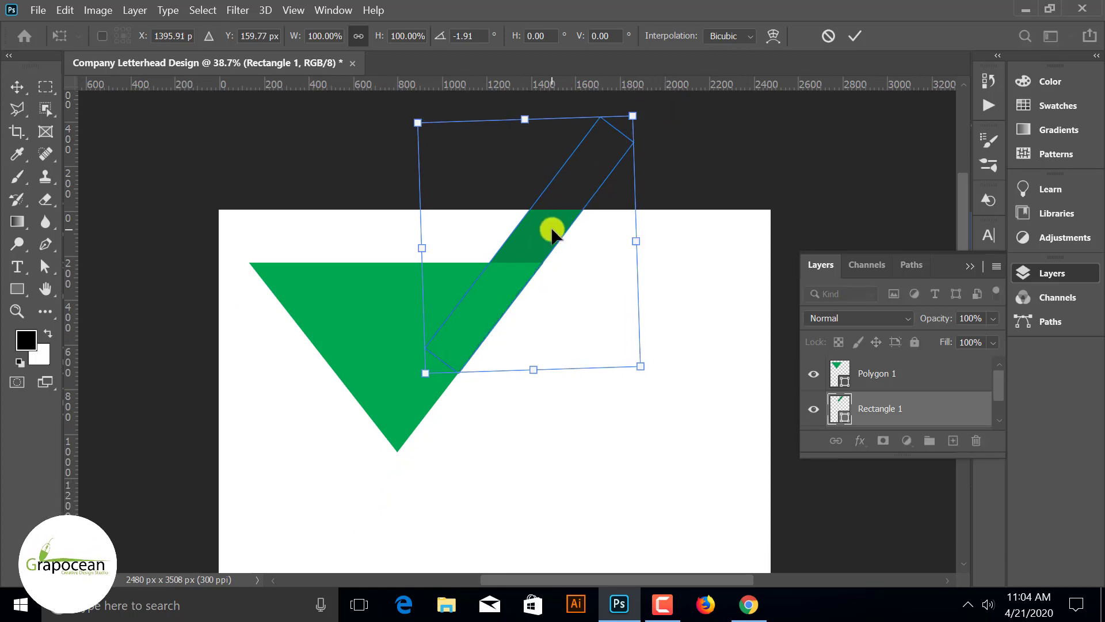
{"action": "scroll", "coordinate": [552, 233], "scroll_direction": "up", "scroll_amount": 3}
{"action": "scroll", "coordinate": [547, 209], "scroll_direction": "up", "scroll_amount": 3}
{"action": "left_click_drag", "start_coordinate": [528, 260], "coordinate": [548, 275]}
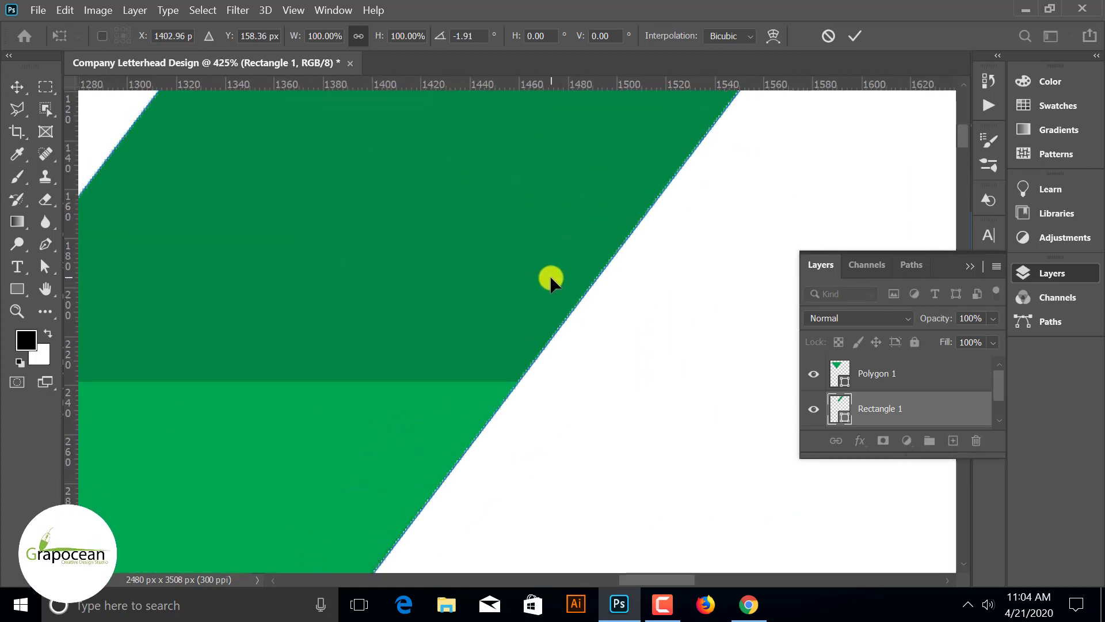
{"action": "scroll", "coordinate": [576, 424], "scroll_direction": "down", "scroll_amount": 3}
{"action": "scroll", "coordinate": [548, 407], "scroll_direction": "down", "scroll_amount": 2}
{"action": "scroll", "coordinate": [420, 469], "scroll_direction": "up", "scroll_amount": 3}
{"action": "scroll", "coordinate": [420, 461], "scroll_direction": "up", "scroll_amount": 1}
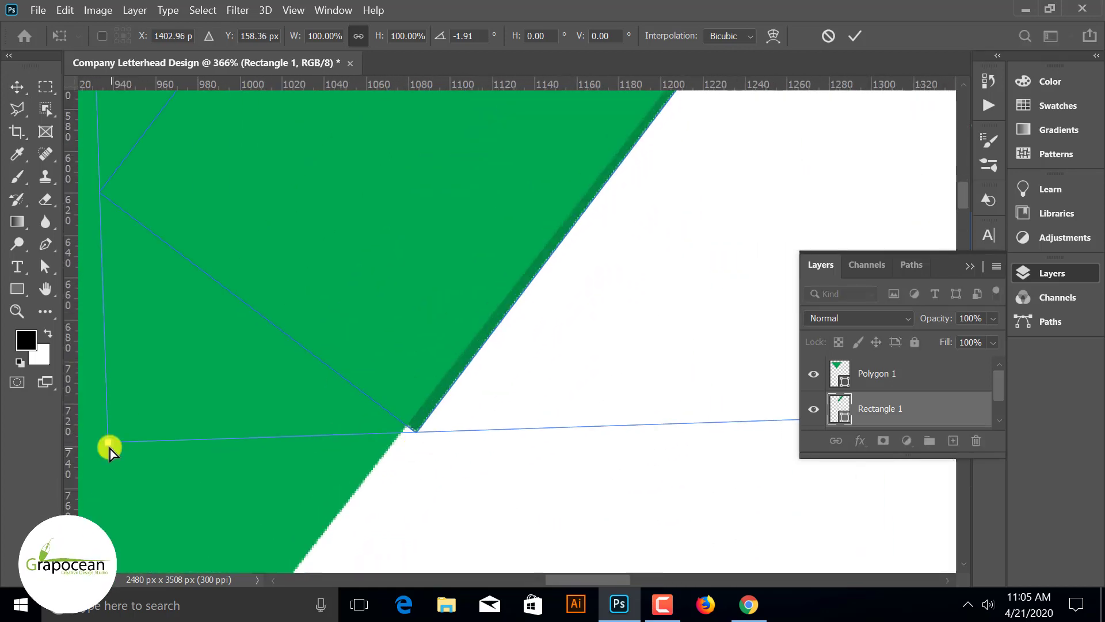
{"action": "left_click_drag", "start_coordinate": [110, 448], "coordinate": [96, 437]}
{"action": "scroll", "coordinate": [419, 387], "scroll_direction": "down", "scroll_amount": 2}
{"action": "scroll", "coordinate": [605, 329], "scroll_direction": "down", "scroll_amount": 3}
{"action": "scroll", "coordinate": [605, 161], "scroll_direction": "up", "scroll_amount": 3}
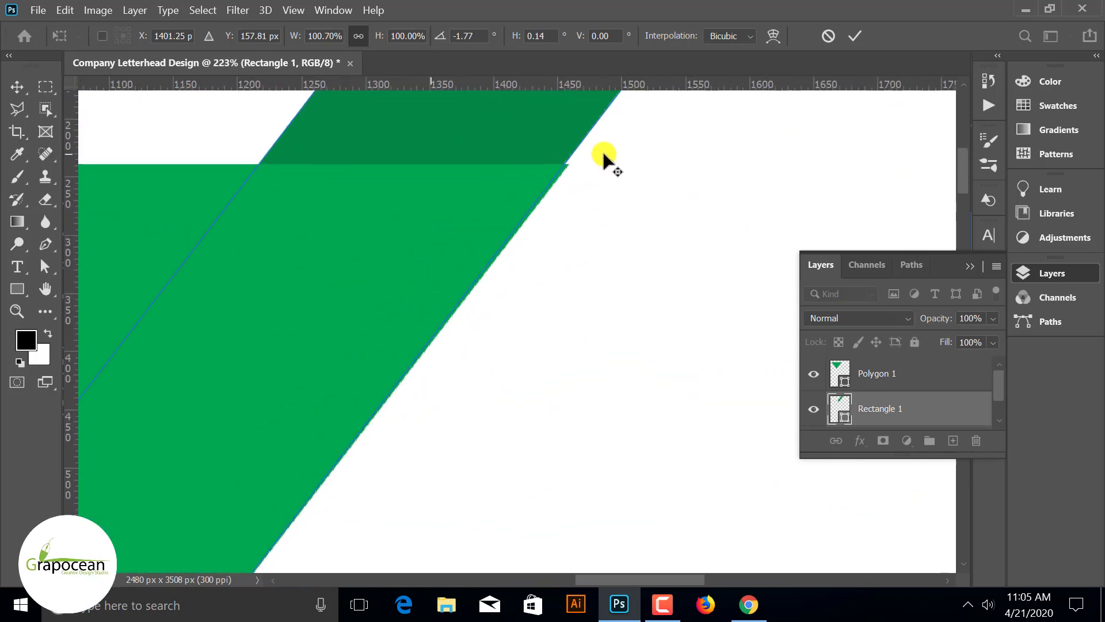
{"action": "scroll", "coordinate": [557, 164], "scroll_direction": "up", "scroll_amount": 2}
{"action": "scroll", "coordinate": [661, 185], "scroll_direction": "down", "scroll_amount": 1}
{"action": "scroll", "coordinate": [679, 167], "scroll_direction": "down", "scroll_amount": 1}
{"action": "scroll", "coordinate": [592, 187], "scroll_direction": "down", "scroll_amount": 1}
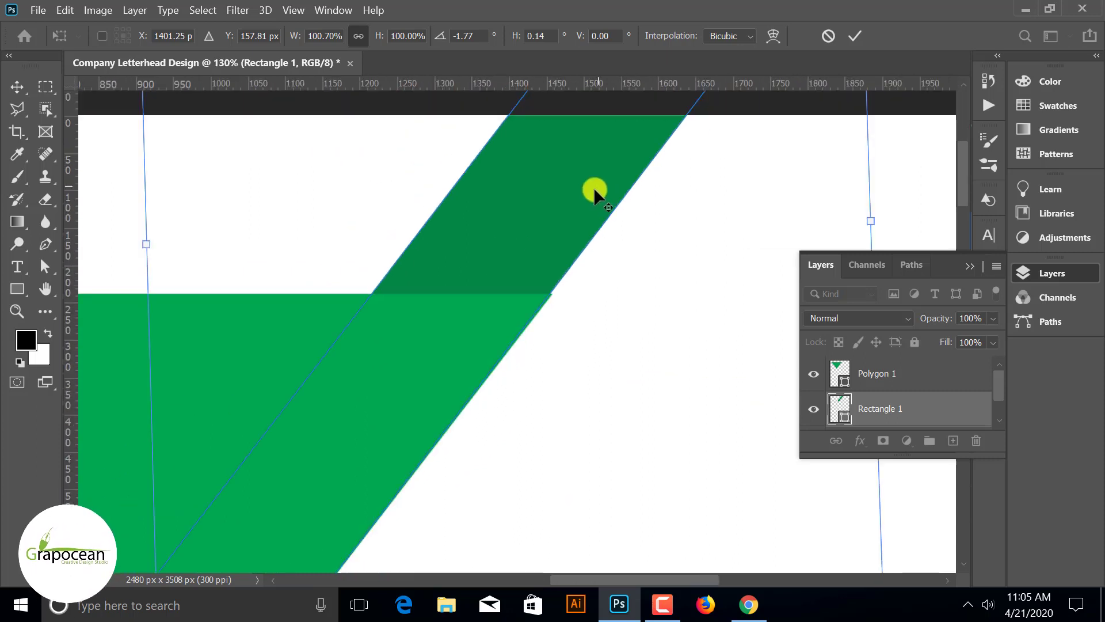
{"action": "scroll", "coordinate": [698, 130], "scroll_direction": "down", "scroll_amount": 1}
{"action": "scroll", "coordinate": [697, 129], "scroll_direction": "down", "scroll_amount": 3}
{"action": "scroll", "coordinate": [762, 103], "scroll_direction": "up", "scroll_amount": 2}
{"action": "scroll", "coordinate": [740, 212], "scroll_direction": "up", "scroll_amount": 1}
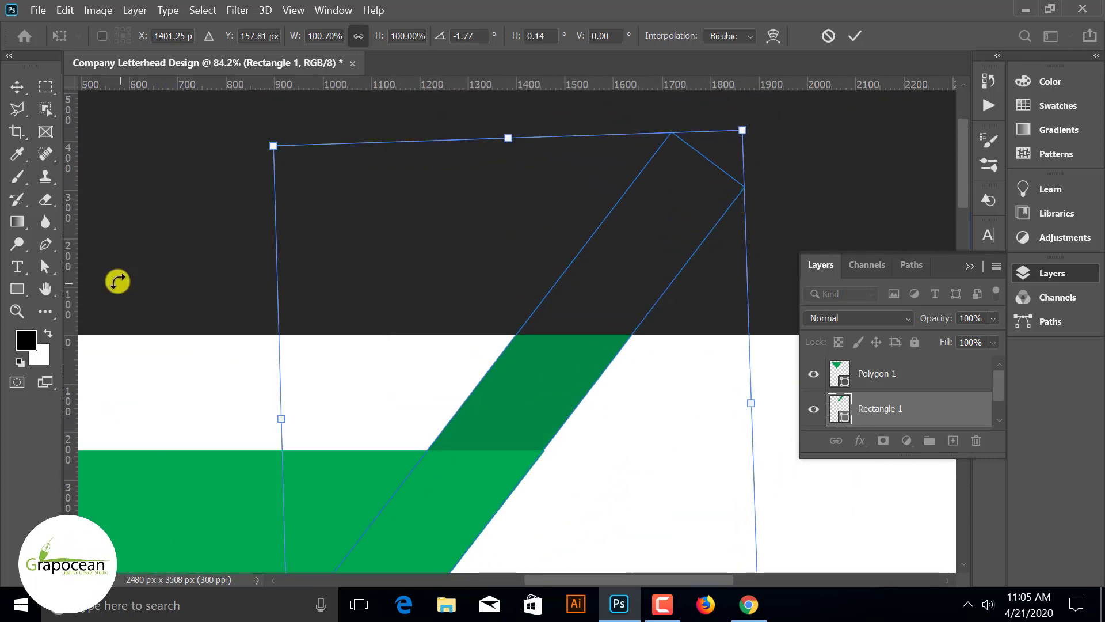
- Commit the transform and pull the band's top corner anchor slightly outward
{"action": "left_click", "coordinate": [51, 244]}
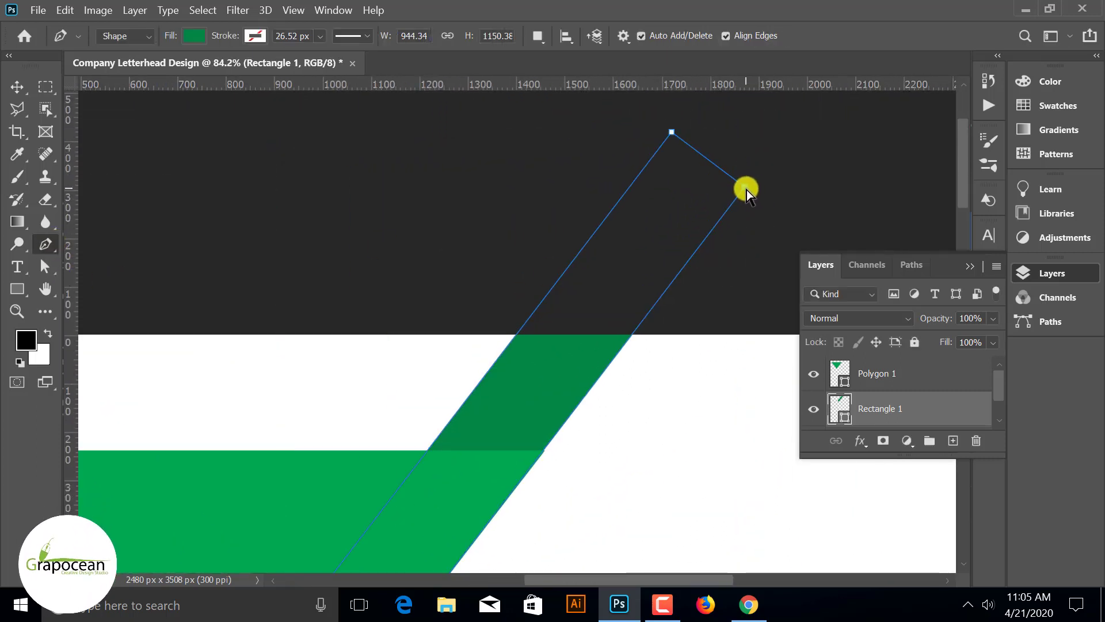
{"action": "left_click_drag", "start_coordinate": [745, 188], "coordinate": [749, 188]}
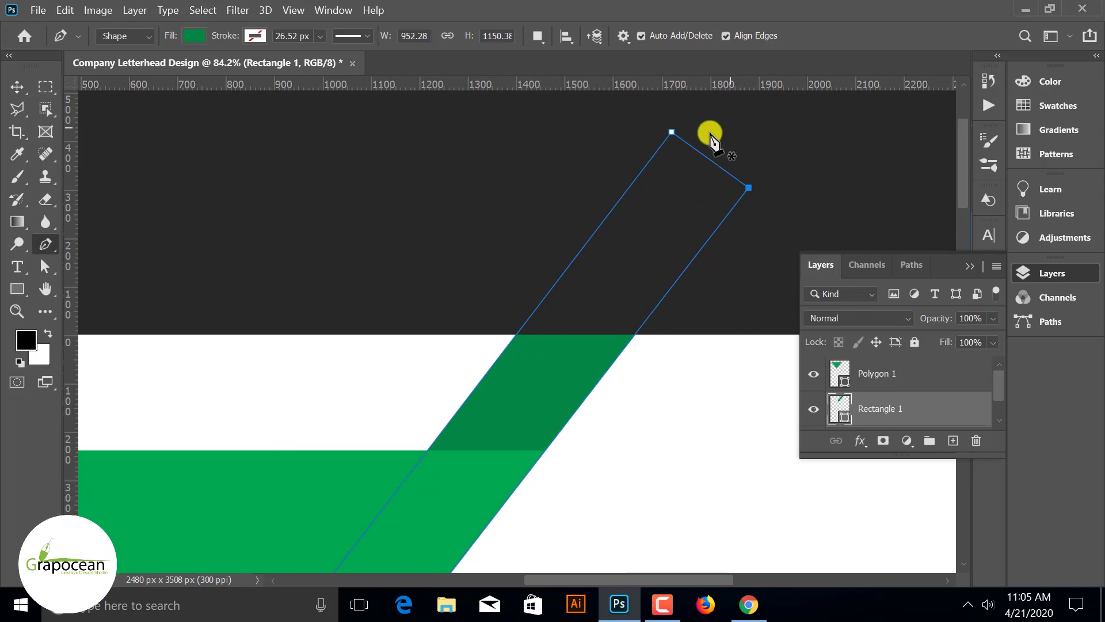
{"action": "scroll", "coordinate": [567, 465], "scroll_direction": "up", "scroll_amount": 2}
{"action": "scroll", "coordinate": [482, 506], "scroll_direction": "up", "scroll_amount": 2}
{"action": "scroll", "coordinate": [441, 315], "scroll_direction": "down", "scroll_amount": 4}
{"action": "scroll", "coordinate": [441, 315], "scroll_direction": "down", "scroll_amount": 2}
{"action": "left_click", "coordinate": [385, 254]}
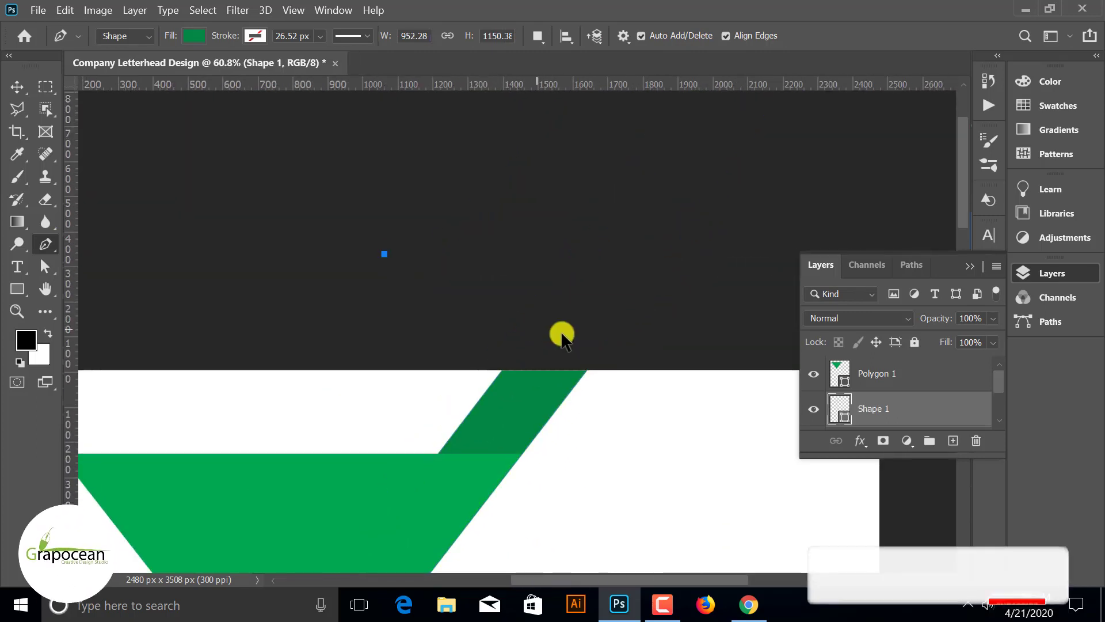
{"action": "scroll", "coordinate": [638, 444], "scroll_direction": "down", "scroll_amount": 3}
{"action": "scroll", "coordinate": [634, 431], "scroll_direction": "up", "scroll_amount": 1}
{"action": "scroll", "coordinate": [547, 229], "scroll_direction": "up", "scroll_amount": 3}
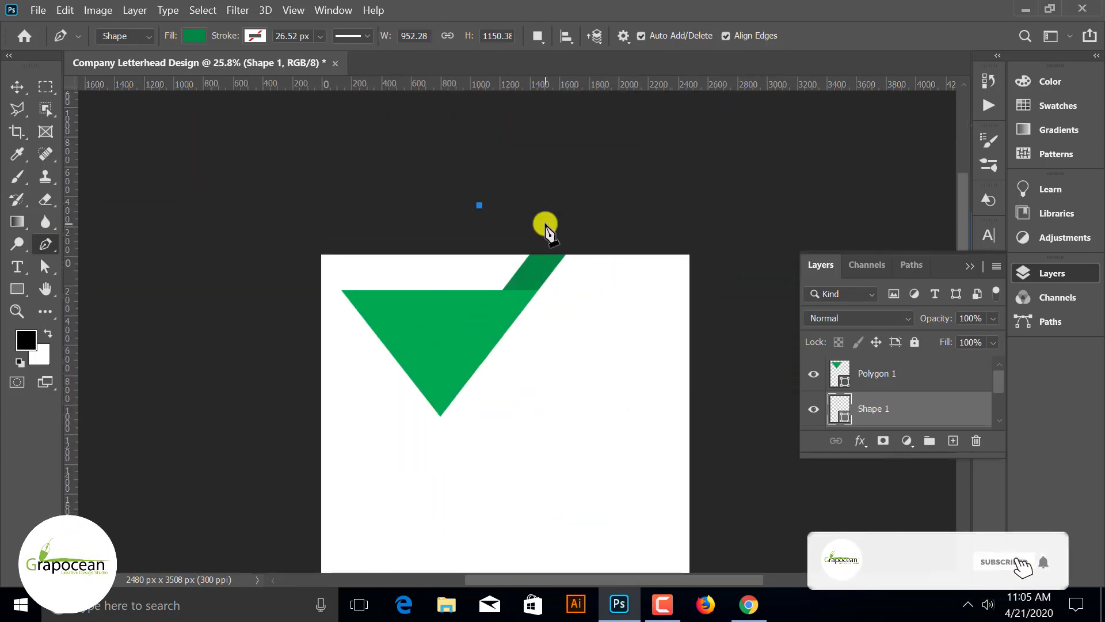
- Undo the stray pen shape and return to the Move tool
{"action": "key", "text": "ctrl+z"}
{"action": "left_click", "coordinate": [16, 86]}
{"action": "scroll", "coordinate": [460, 278], "scroll_direction": "up", "scroll_amount": 1}
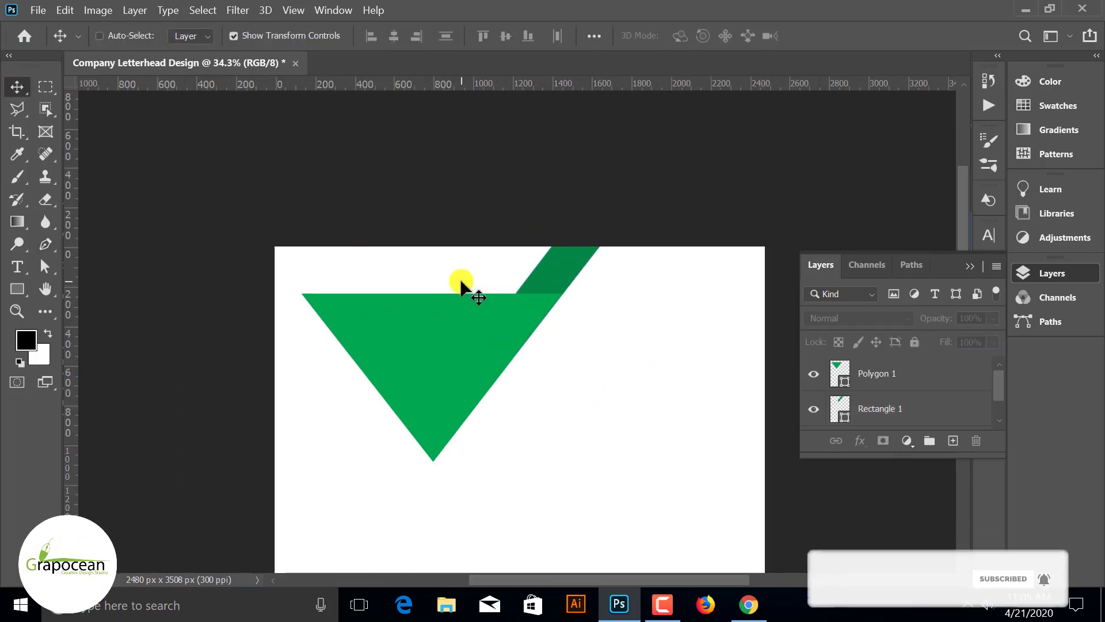
{"action": "scroll", "coordinate": [600, 328], "scroll_direction": "down", "scroll_amount": 3}
{"action": "scroll", "coordinate": [599, 328], "scroll_direction": "down", "scroll_amount": 1}
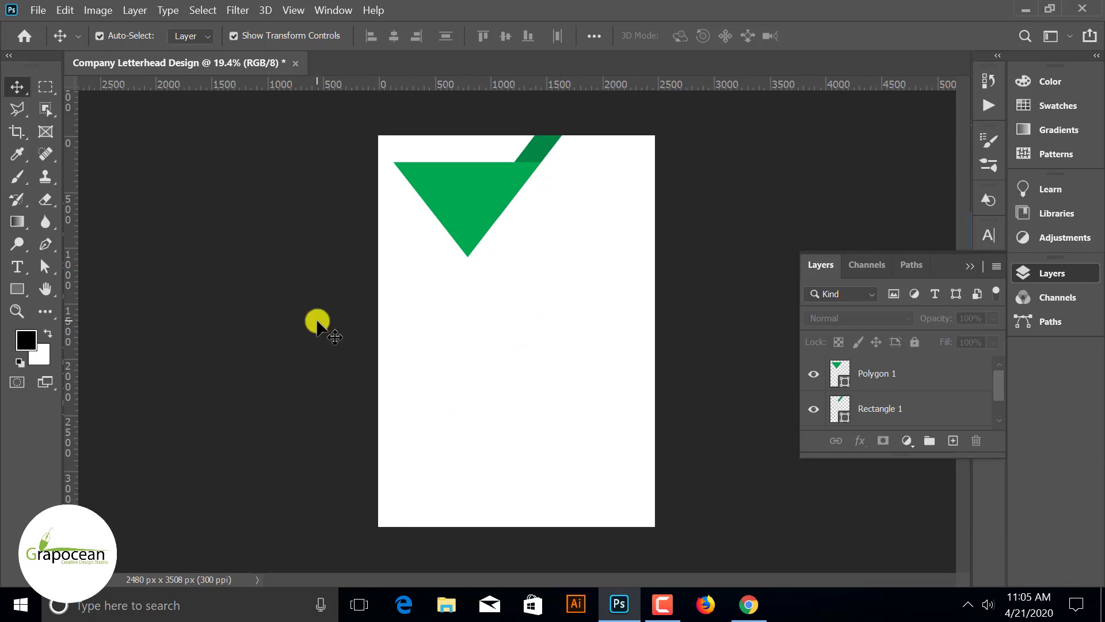
{"action": "left_click", "coordinate": [17, 291]}
- Draw a tall narrow rectangle from beneath the triangle to the page bottom
{"action": "left_click", "coordinate": [78, 288]}
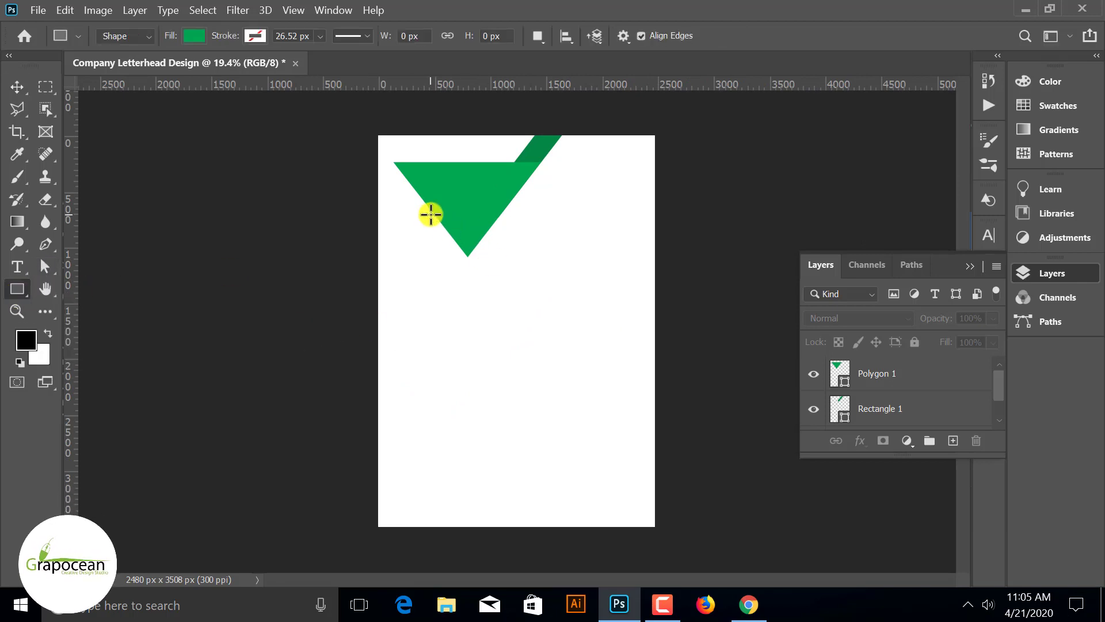
{"action": "left_click_drag", "start_coordinate": [433, 211], "coordinate": [453, 446]}
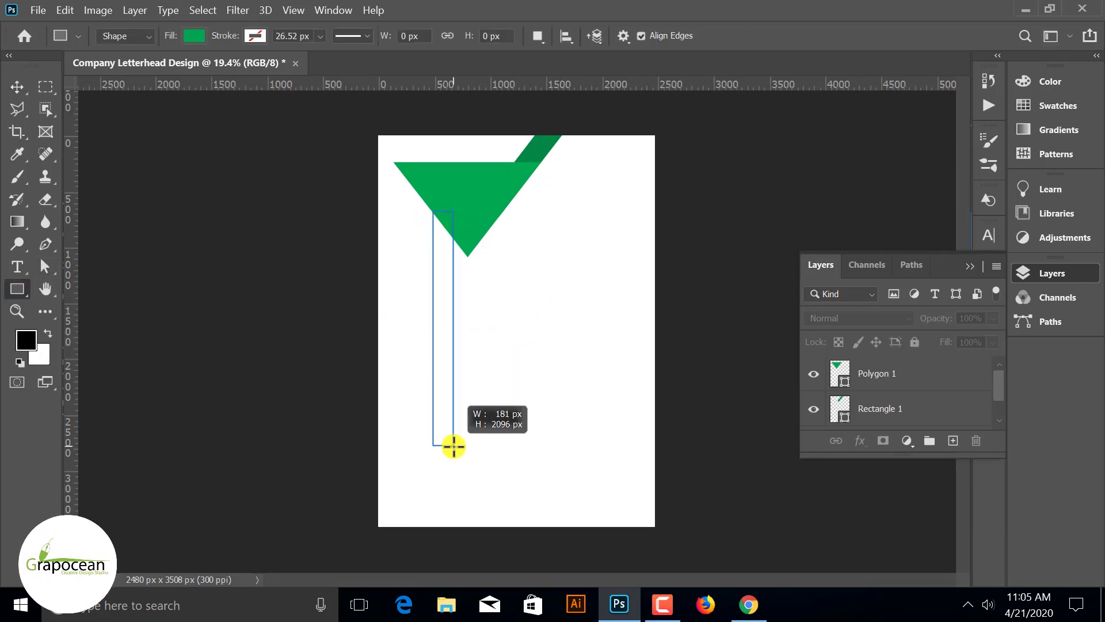
{"action": "left_click_drag", "start_coordinate": [454, 446], "coordinate": [452, 544]}
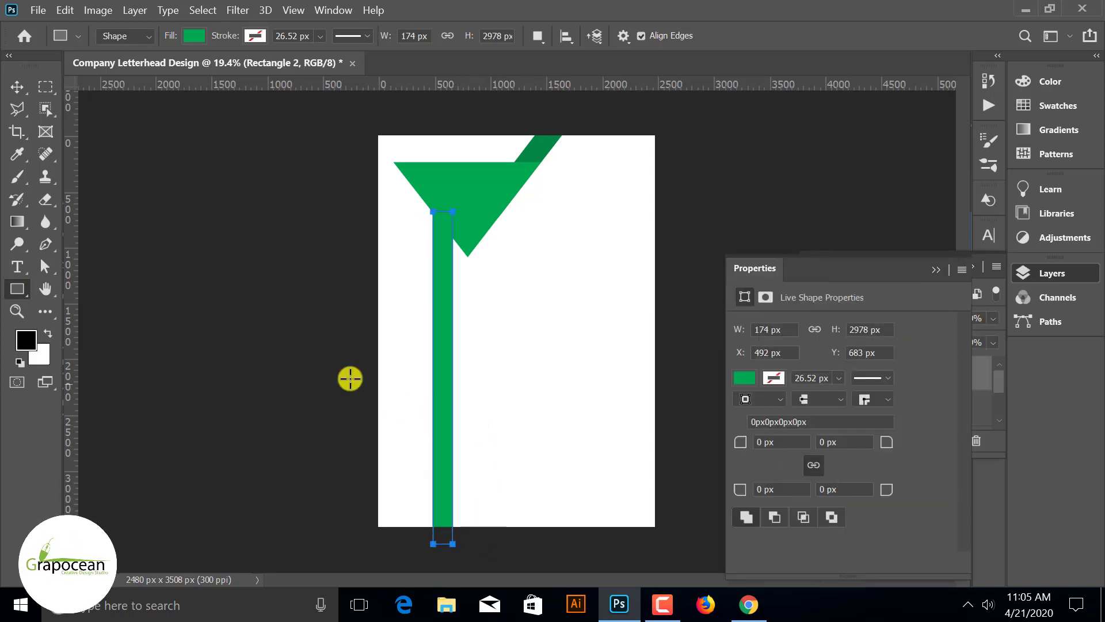
- Fill the strip grey and set the foreground colour to a very light grey
{"action": "left_click", "coordinate": [201, 35]}
{"action": "left_click", "coordinate": [179, 126]}
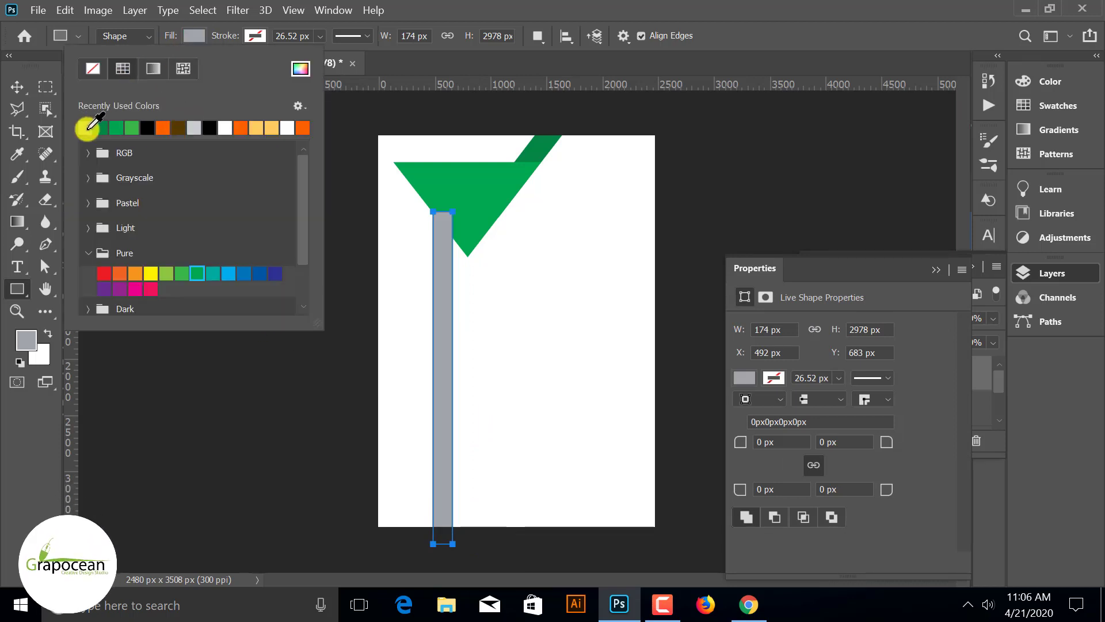
{"action": "left_click", "coordinate": [194, 36]}
{"action": "key", "text": "i"}
{"action": "left_click", "coordinate": [26, 340]}
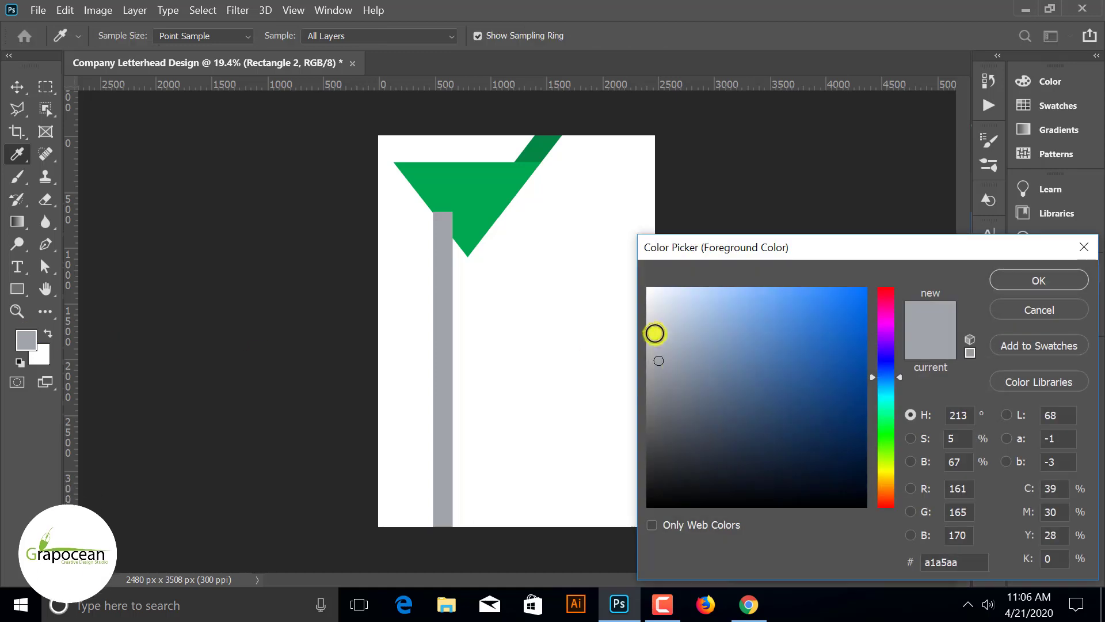
{"action": "left_click_drag", "start_coordinate": [654, 329], "coordinate": [601, 323]}
{"action": "left_click", "coordinate": [1018, 279]}
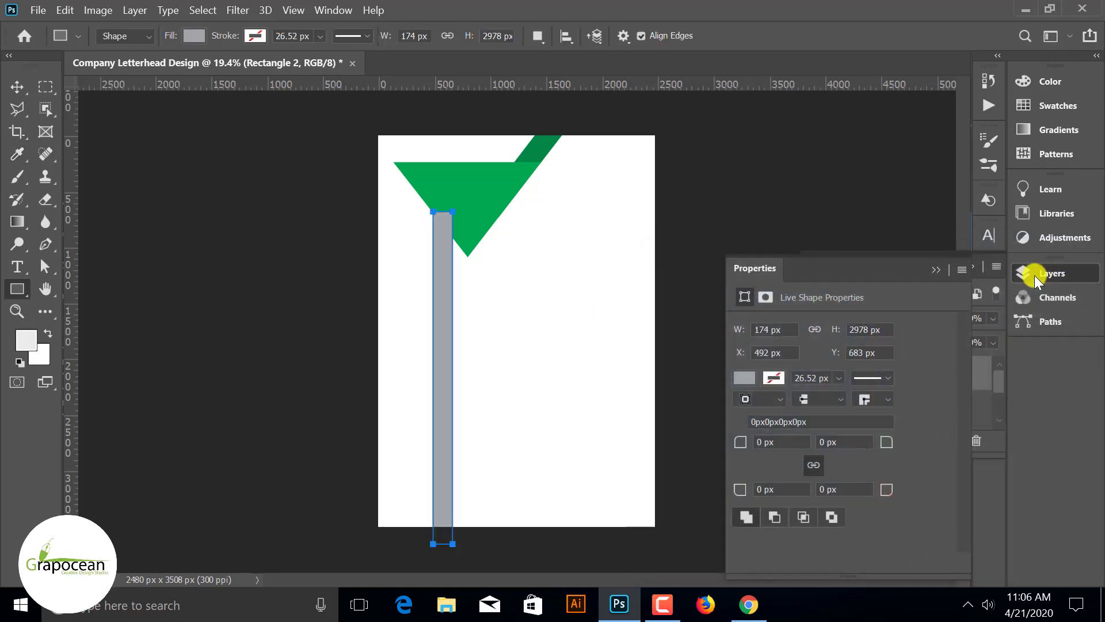
- Set the strip's fill to light grey #dcdcdc
{"action": "left_click", "coordinate": [194, 35]}
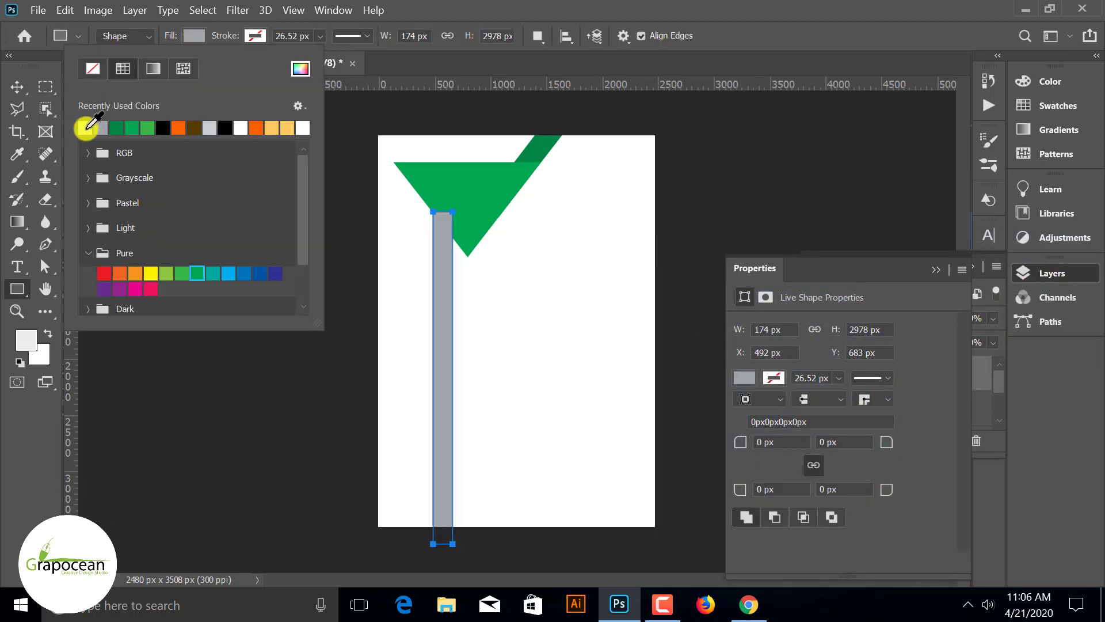
{"action": "left_click", "coordinate": [210, 128]}
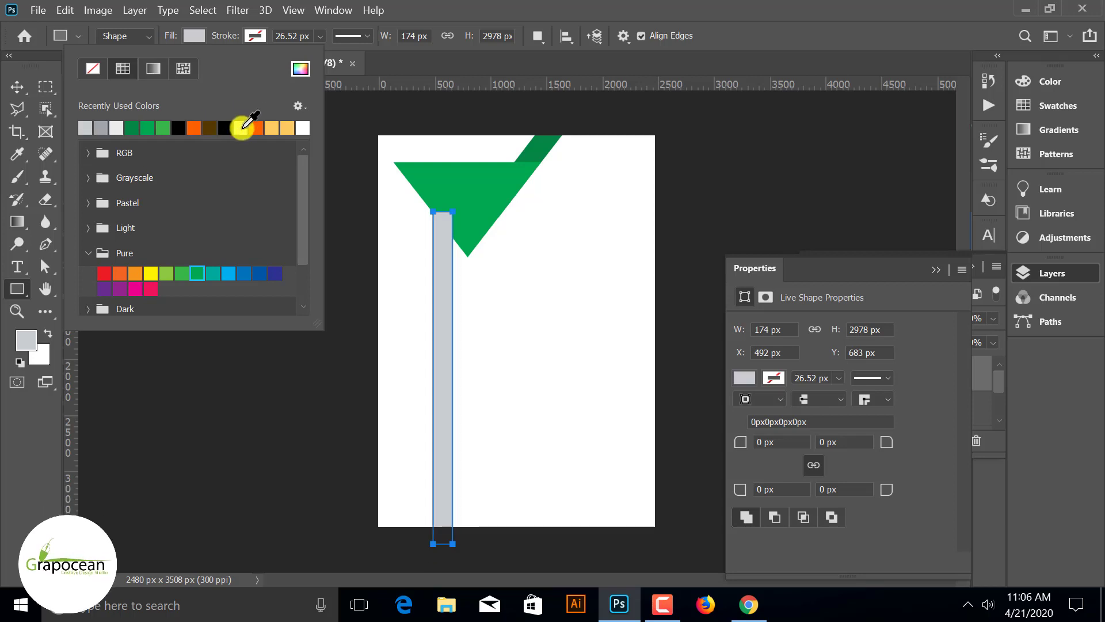
{"action": "left_click", "coordinate": [303, 127]}
{"action": "left_click", "coordinate": [301, 68]}
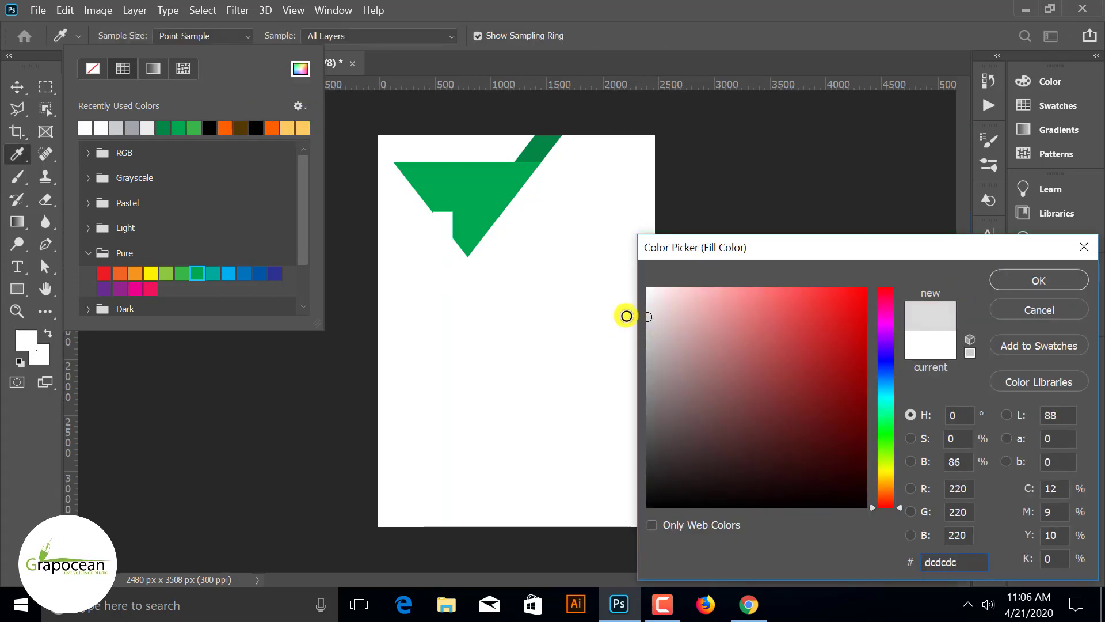
{"action": "left_click", "coordinate": [1033, 280]}
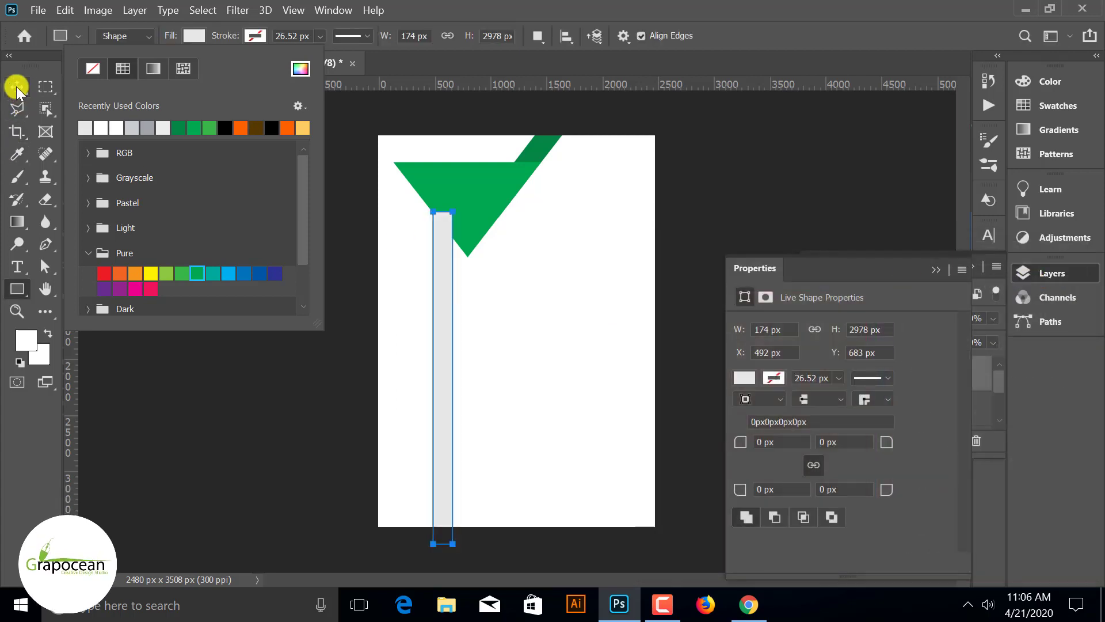
{"action": "left_click", "coordinate": [16, 87]}
{"action": "left_click", "coordinate": [190, 491]}
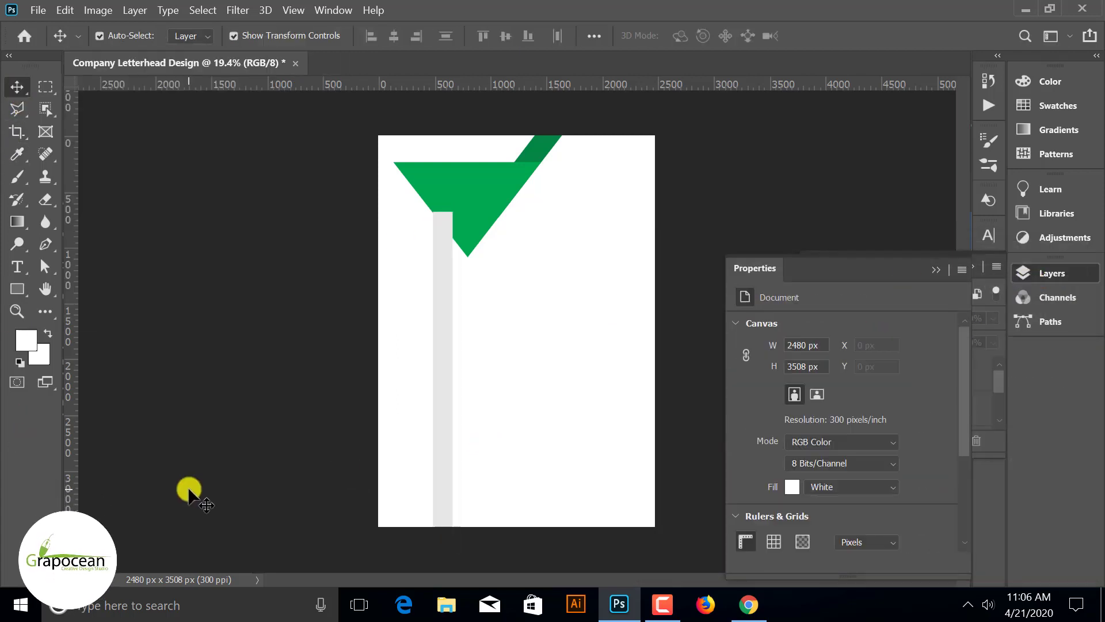
{"action": "left_click", "coordinate": [438, 377]}
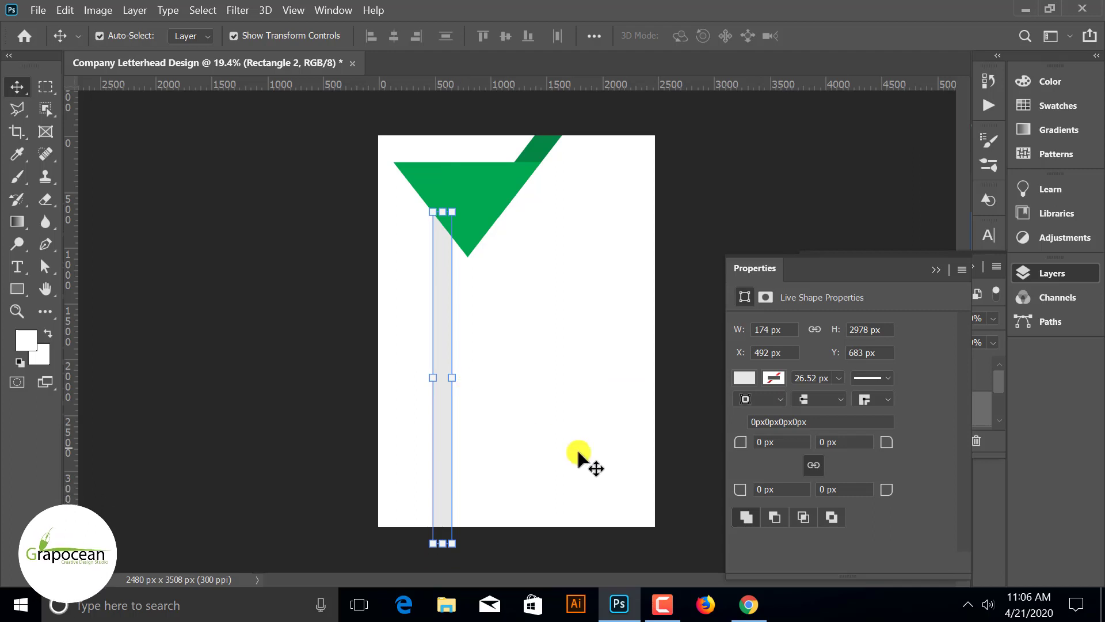
- Select the grey strip layer and add a new layer for the connecting shape
{"action": "left_click", "coordinate": [676, 526]}
{"action": "left_click", "coordinate": [481, 339]}
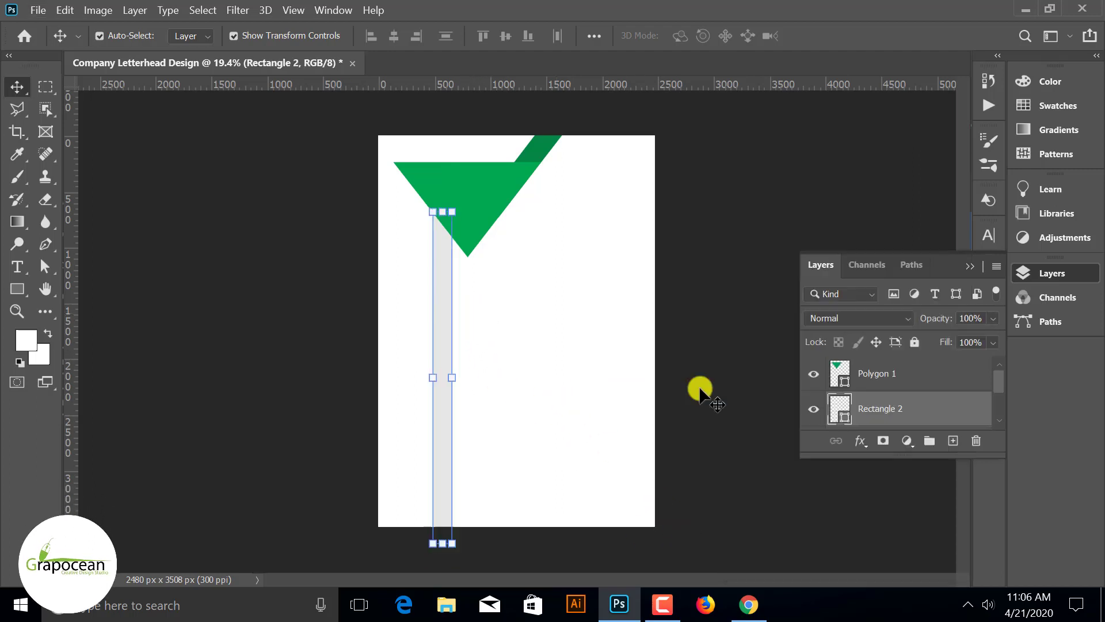
{"action": "left_click", "coordinate": [46, 243]}
{"action": "left_click", "coordinate": [954, 441]}
{"action": "scroll", "coordinate": [462, 269], "scroll_direction": "up", "scroll_amount": 2}
{"action": "scroll", "coordinate": [451, 231], "scroll_direction": "up", "scroll_amount": 3}
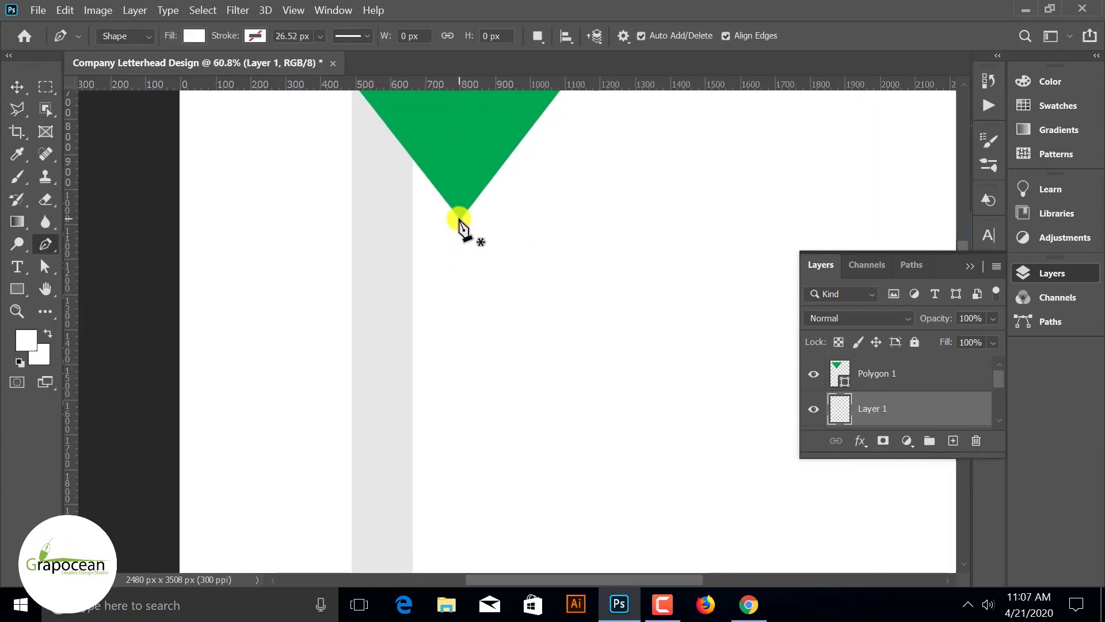
- Draw a light grey wedge joining the strip's top to the triangle's tip
{"action": "left_click", "coordinate": [459, 218]}
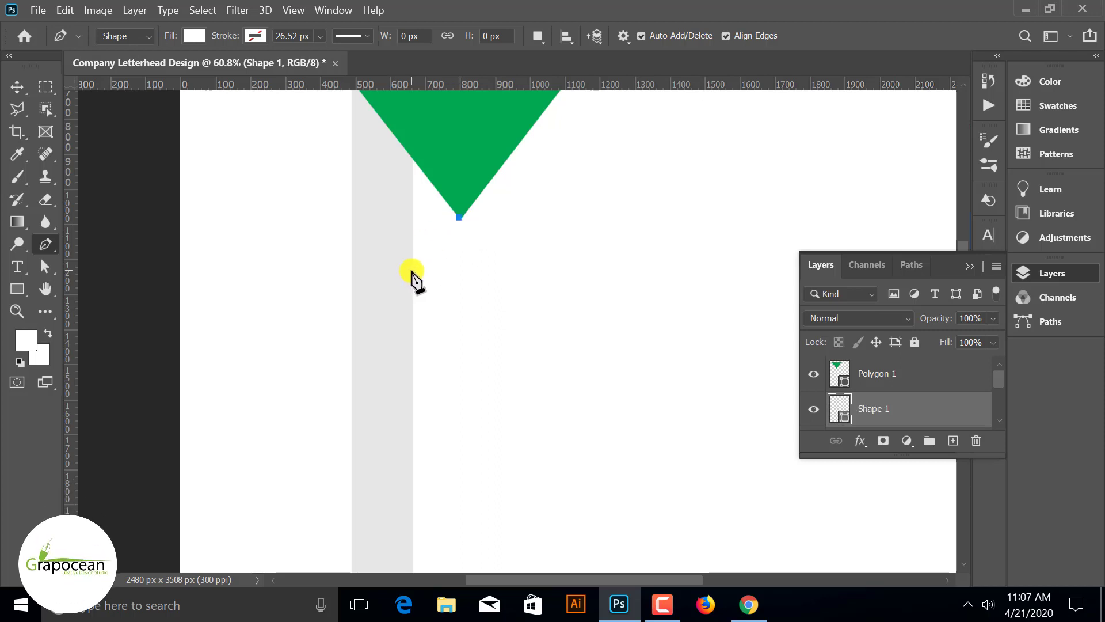
{"action": "left_click_drag", "start_coordinate": [413, 272], "coordinate": [413, 275]}
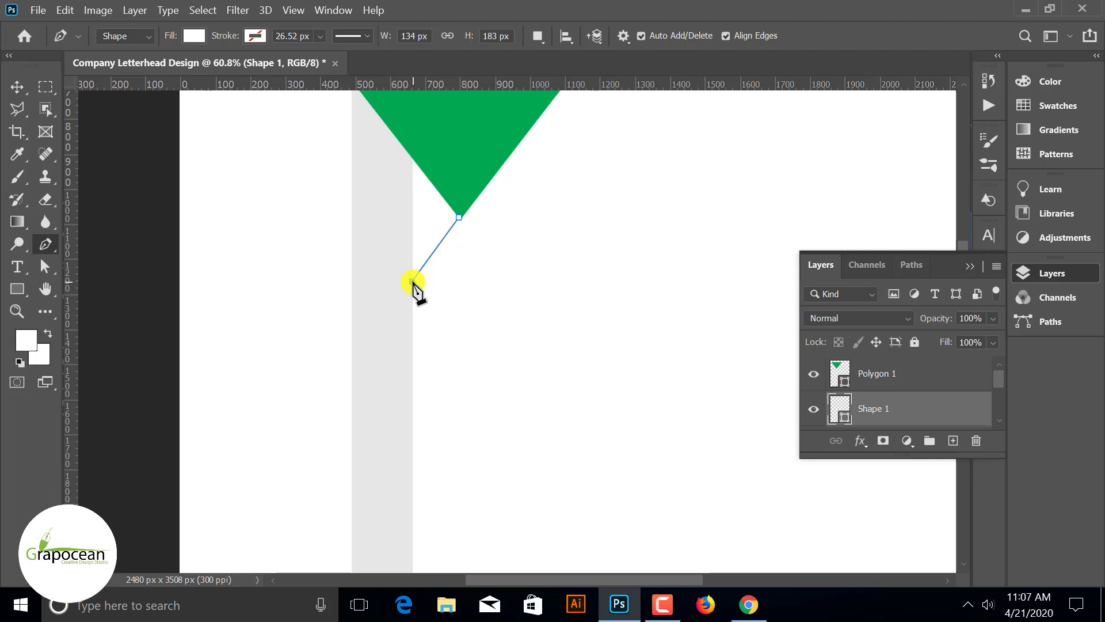
{"action": "left_click", "coordinate": [413, 159]}
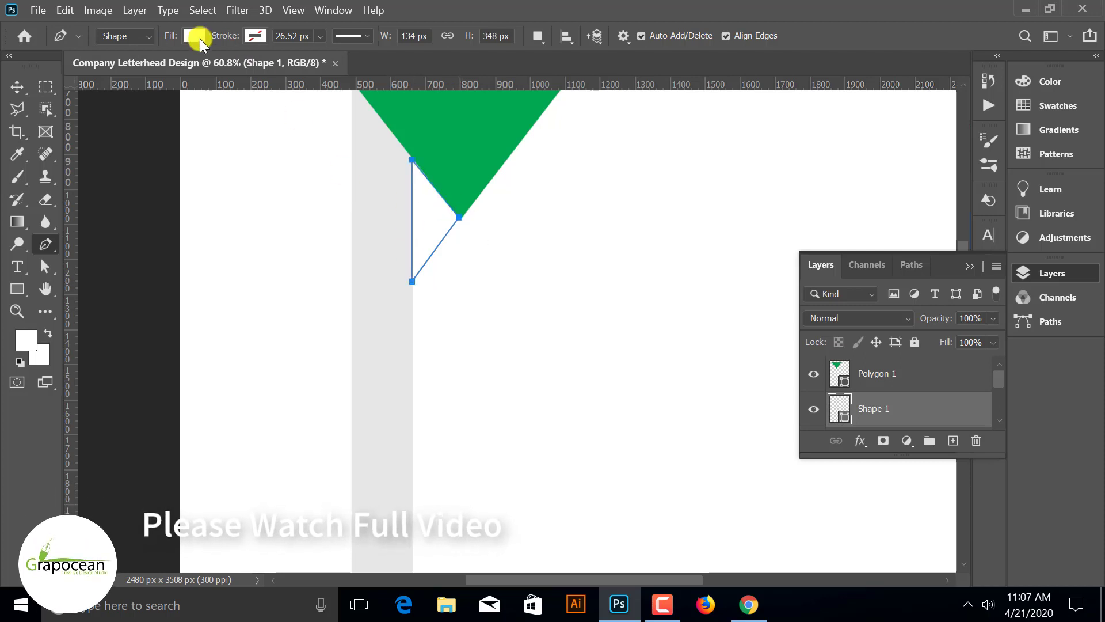
{"action": "left_click", "coordinate": [198, 37]}
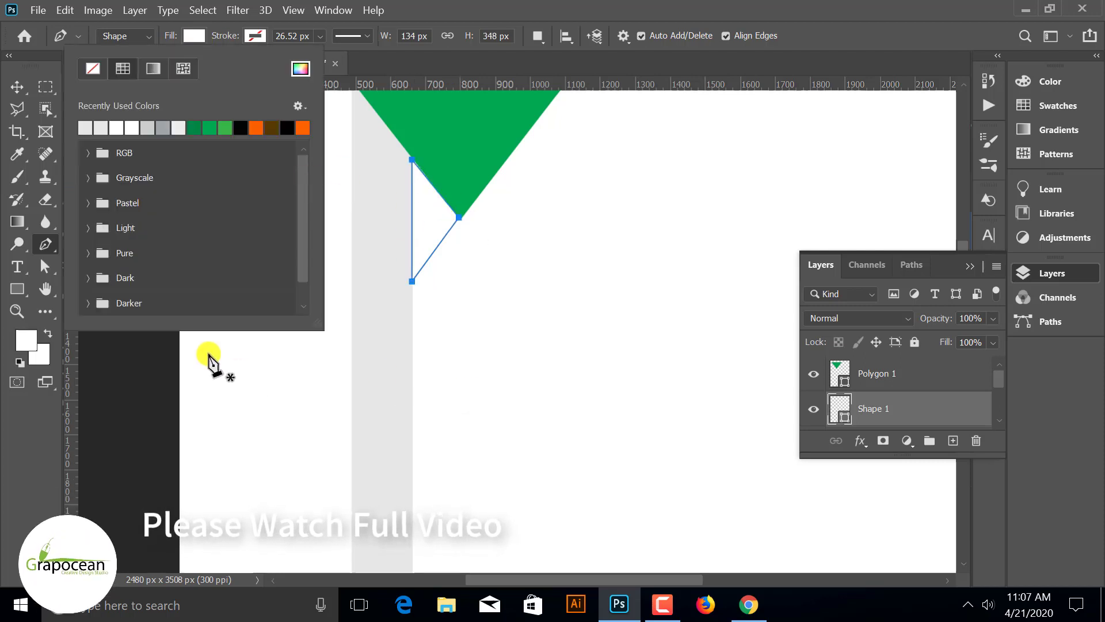
{"action": "left_click", "coordinate": [30, 88]}
{"action": "left_click", "coordinate": [435, 339]}
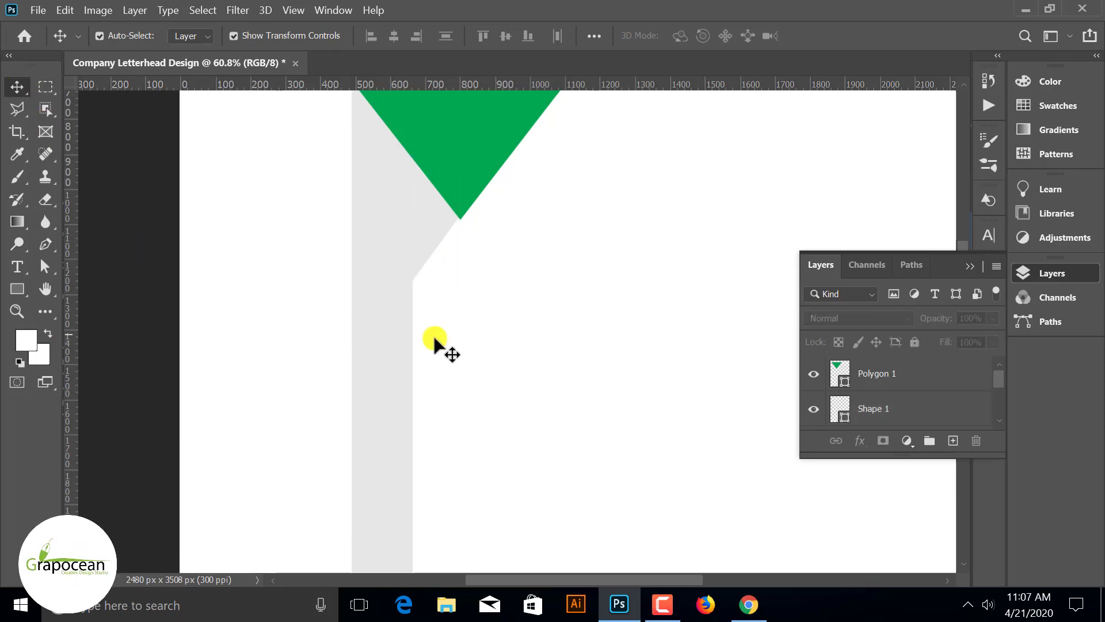
{"action": "scroll", "coordinate": [617, 388], "scroll_direction": "down", "scroll_amount": 3}
{"action": "scroll", "coordinate": [611, 403], "scroll_direction": "down", "scroll_amount": 2}
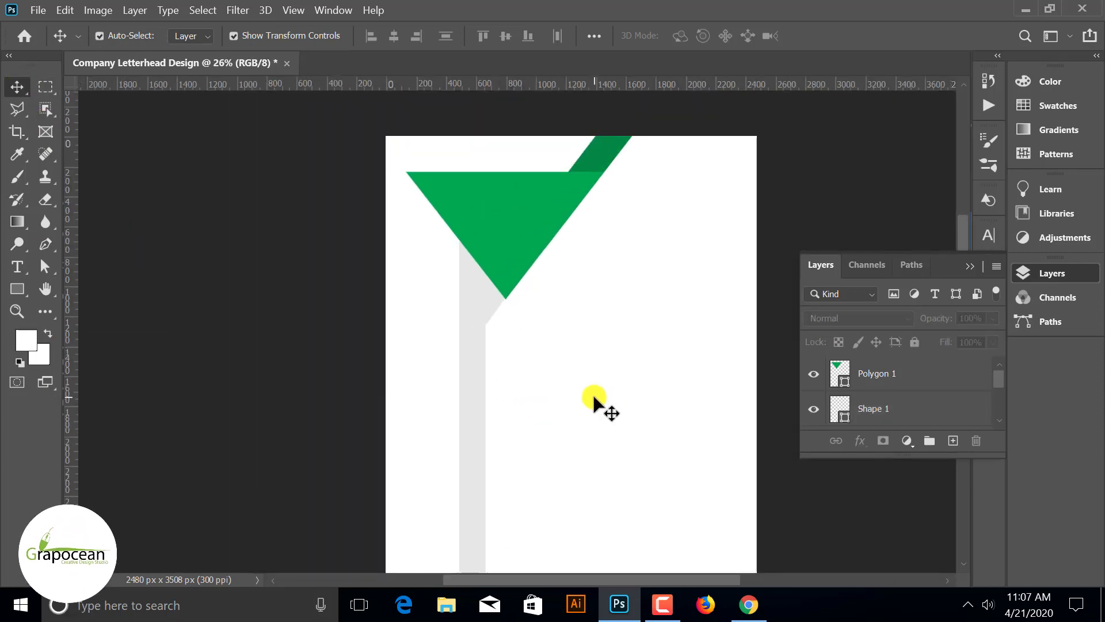
- Drag the green triangle (Polygon 1) slightly into place
{"action": "scroll", "coordinate": [489, 315], "scroll_direction": "up", "scroll_amount": 5}
{"action": "scroll", "coordinate": [492, 323], "scroll_direction": "up", "scroll_amount": 1}
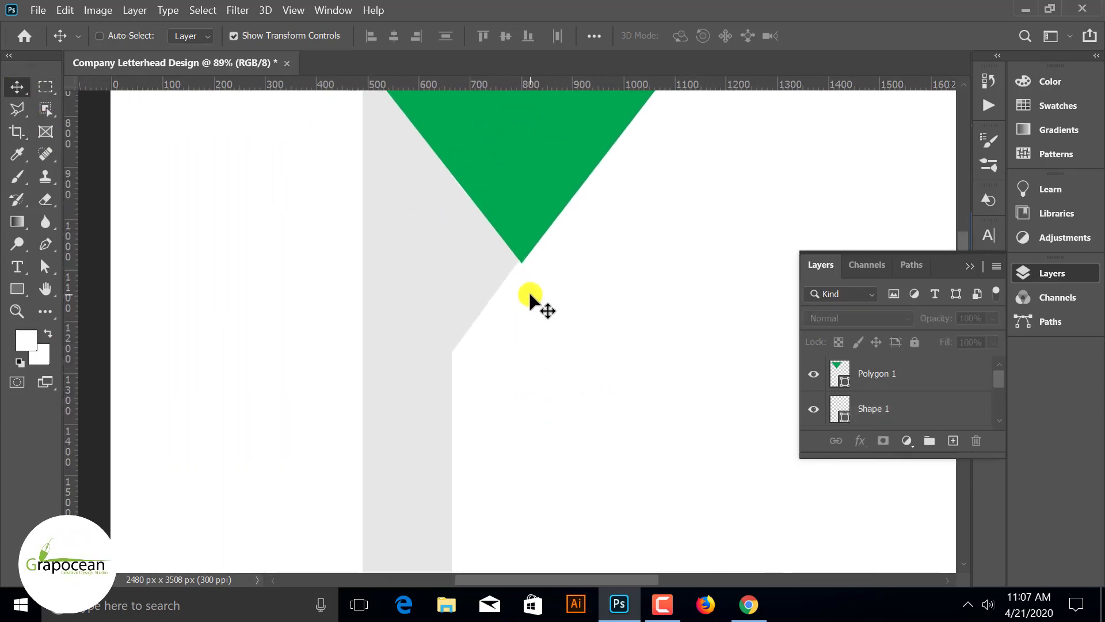
{"action": "scroll", "coordinate": [527, 290], "scroll_direction": "up", "scroll_amount": 2}
{"action": "left_click_drag", "start_coordinate": [530, 249], "coordinate": [571, 334]}
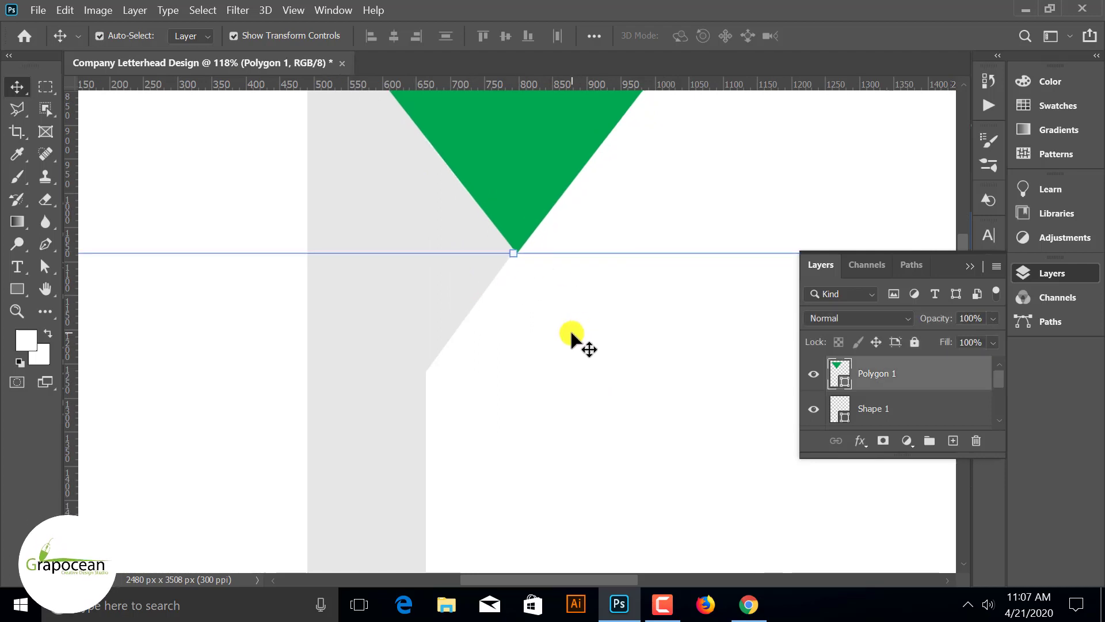
{"action": "left_click", "coordinate": [135, 457]}
- Nudge the dark green diagonal strip (Rectangle 1) slightly to the left
{"action": "scroll", "coordinate": [432, 406], "scroll_direction": "down", "scroll_amount": 1}
{"action": "scroll", "coordinate": [619, 390], "scroll_direction": "down", "scroll_amount": 1}
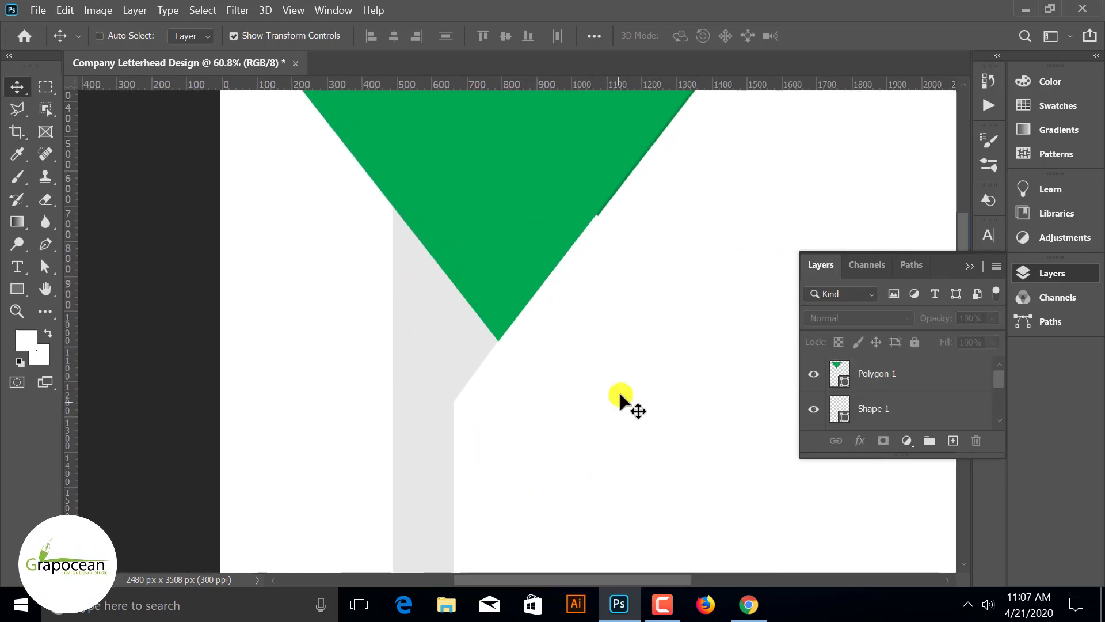
{"action": "scroll", "coordinate": [640, 417], "scroll_direction": "down", "scroll_amount": 1}
{"action": "scroll", "coordinate": [668, 345], "scroll_direction": "up", "scroll_amount": 2}
{"action": "left_click", "coordinate": [701, 243]}
{"action": "key", "text": "shift+Left"}
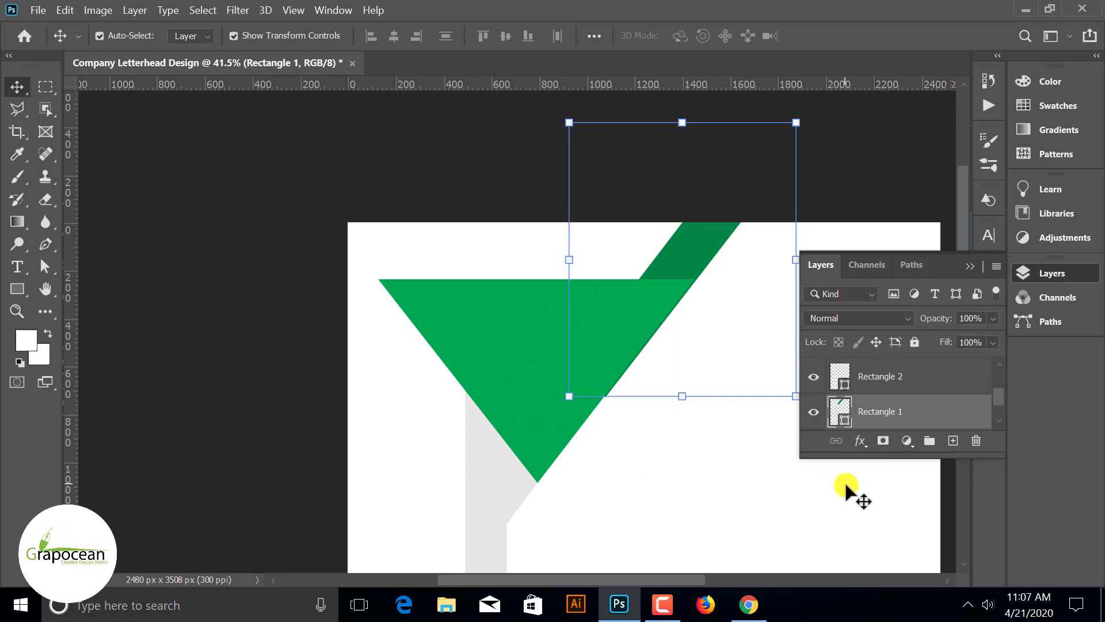
{"action": "left_click", "coordinate": [871, 95]}
{"action": "scroll", "coordinate": [498, 289], "scroll_direction": "down", "scroll_amount": 1}
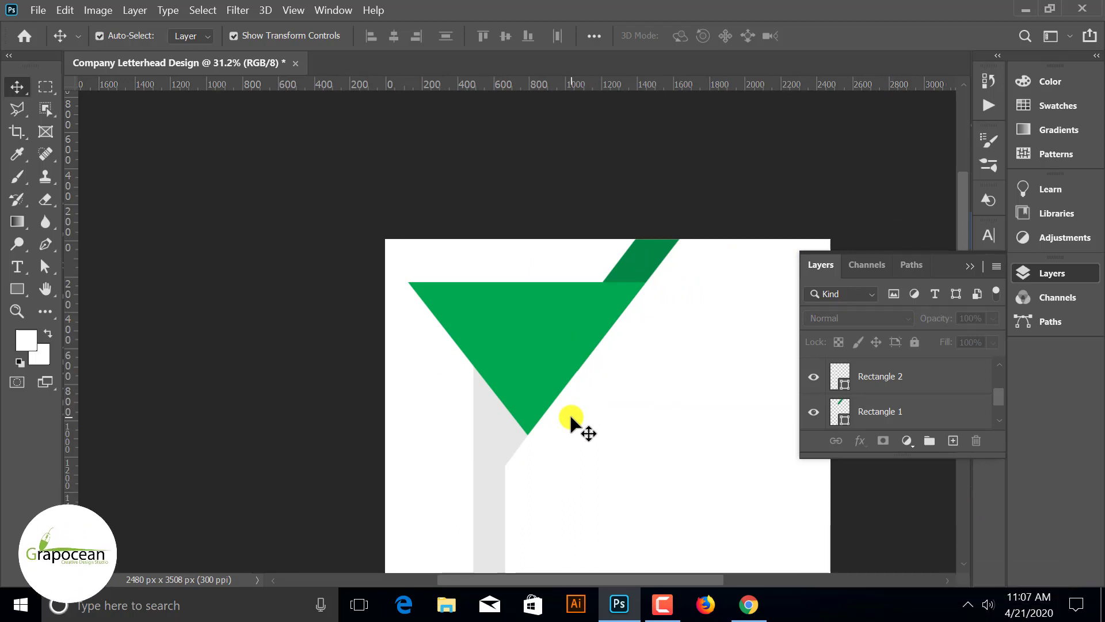
{"action": "scroll", "coordinate": [503, 426], "scroll_direction": "up", "scroll_amount": 1}
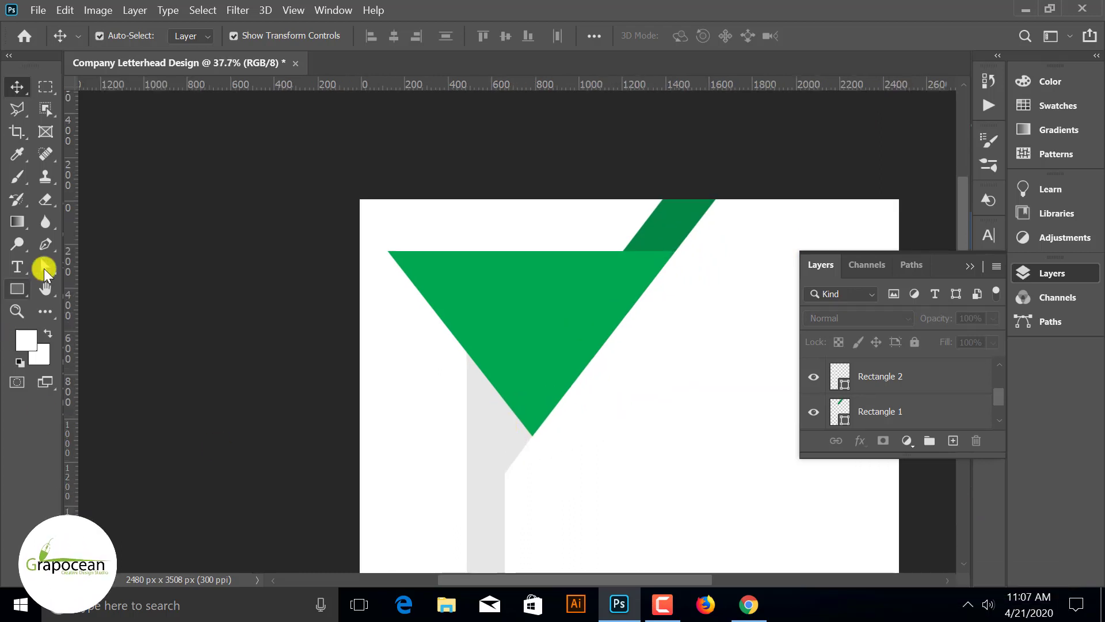
- Draw a thin sliver shape along the green triangle's lower-left edge, above Polygon 1
{"action": "key", "text": "p"}
{"action": "left_click", "coordinate": [874, 411]}
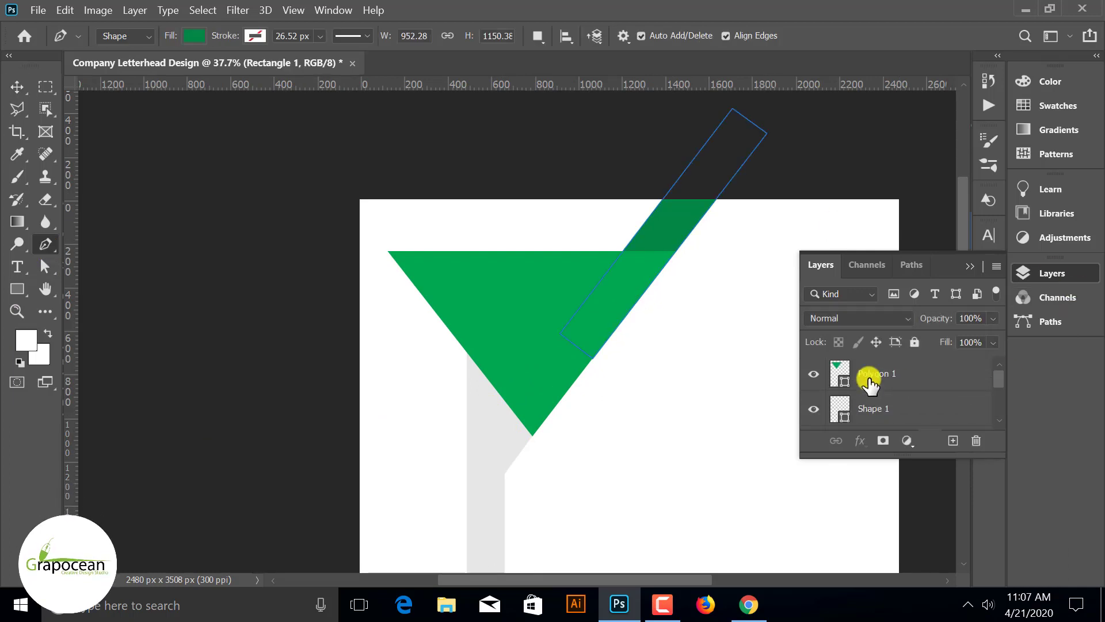
{"action": "scroll", "coordinate": [495, 398], "scroll_direction": "up", "scroll_amount": 1}
{"action": "scroll", "coordinate": [489, 380], "scroll_direction": "up", "scroll_amount": 2}
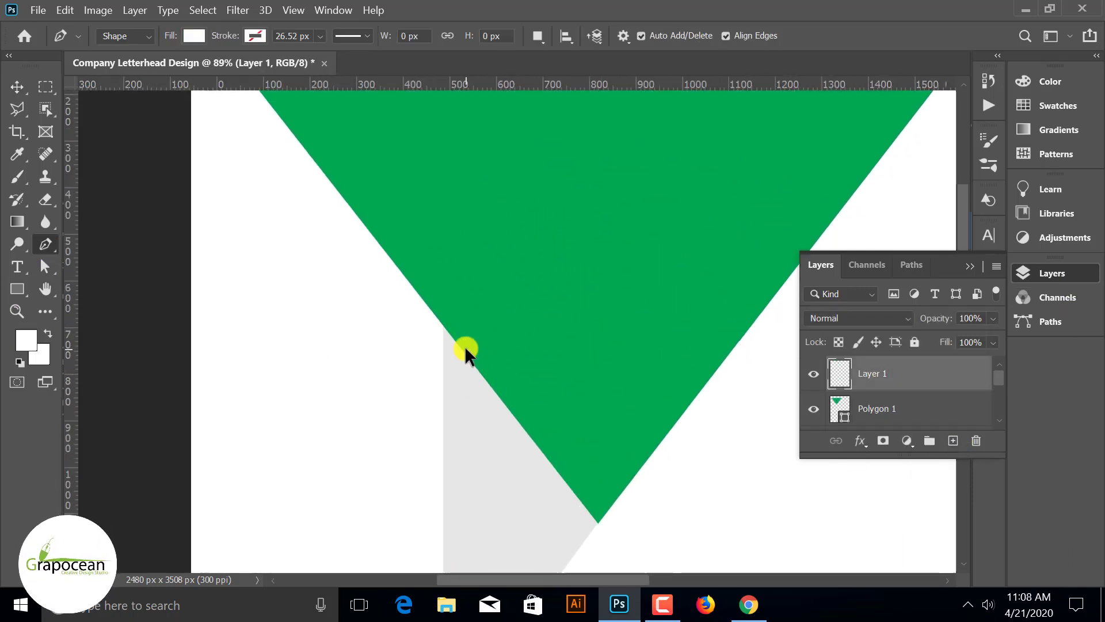
{"action": "scroll", "coordinate": [449, 337], "scroll_direction": "up", "scroll_amount": 2}
{"action": "left_click", "coordinate": [436, 318]}
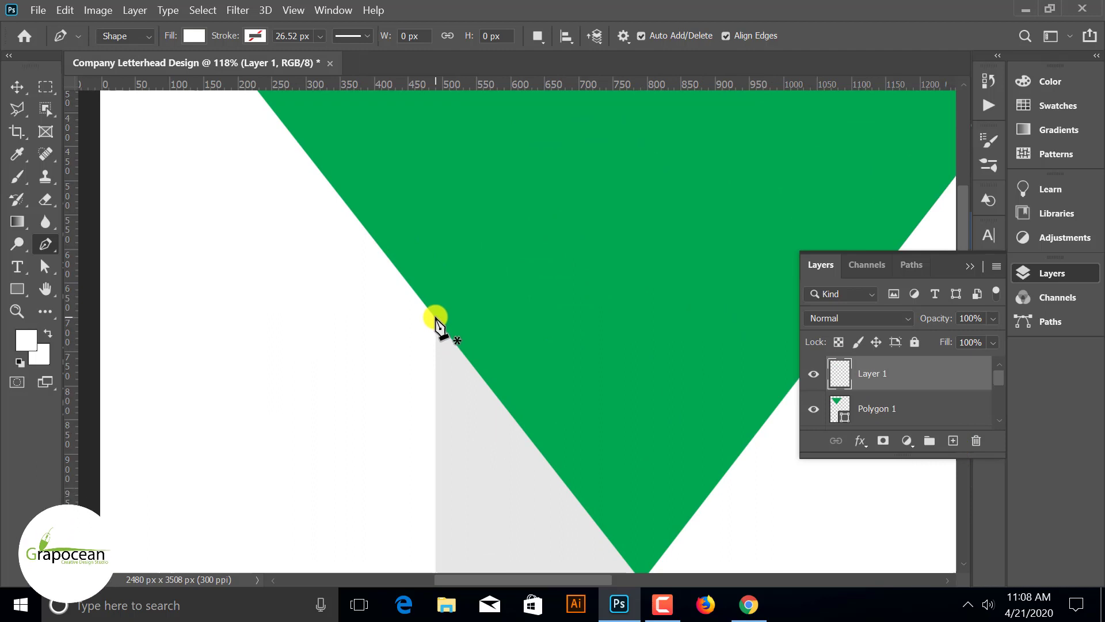
{"action": "scroll", "coordinate": [582, 513], "scroll_direction": "down", "scroll_amount": 2}
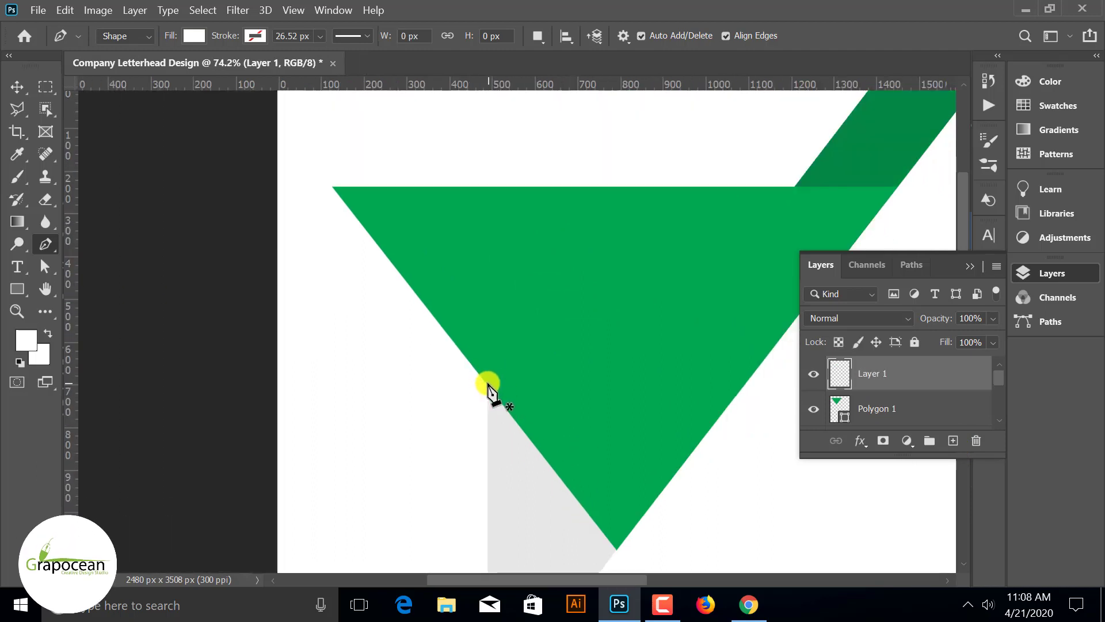
{"action": "left_click", "coordinate": [489, 387]}
{"action": "scroll", "coordinate": [601, 521], "scroll_direction": "down", "scroll_amount": 2}
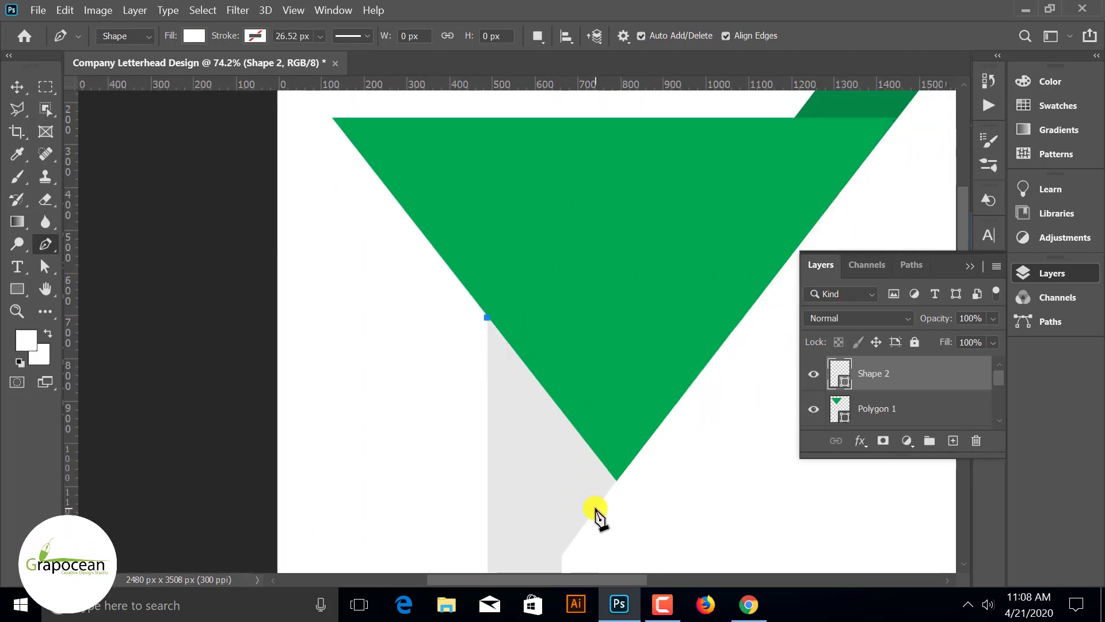
{"action": "left_click", "coordinate": [602, 496]}
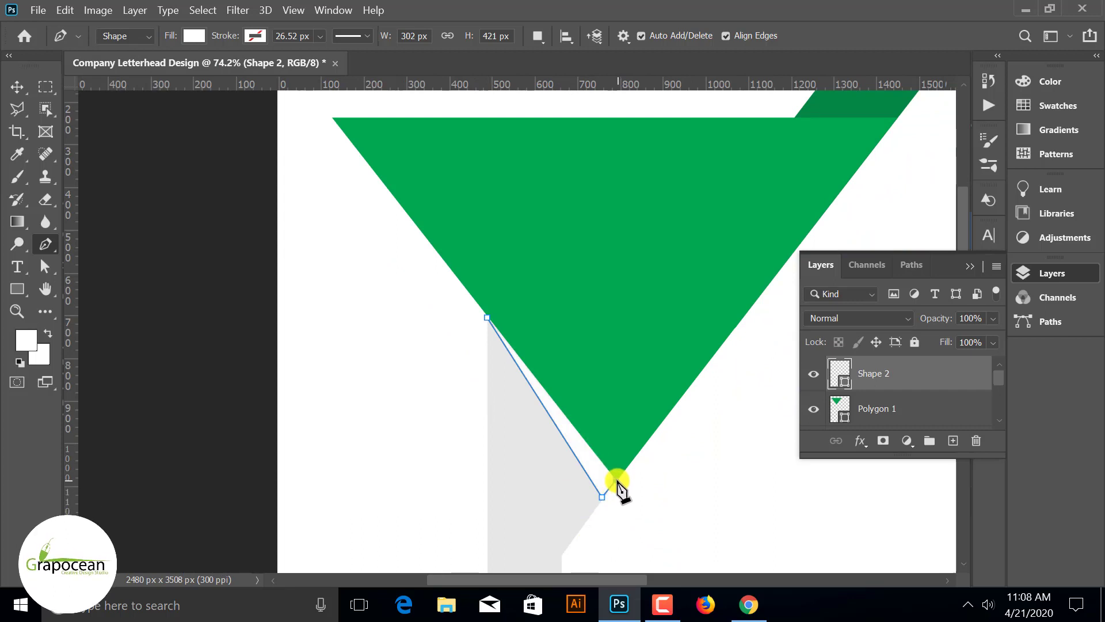
{"action": "left_click", "coordinate": [488, 318]}
{"action": "left_click", "coordinate": [194, 36]}
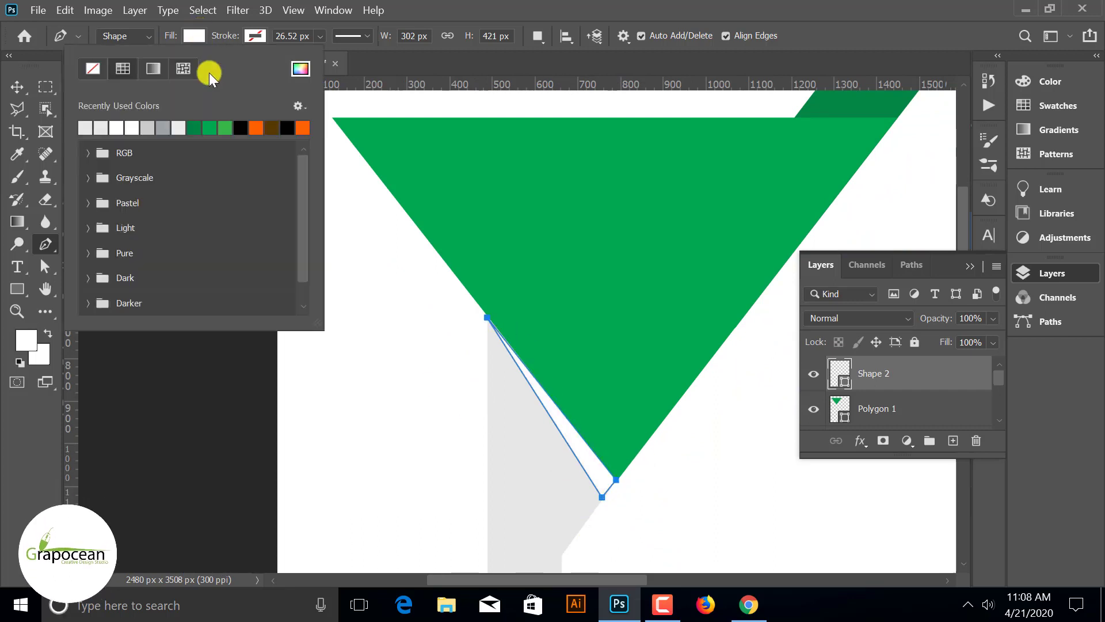
- Fill the sliver with pale bluish-gray #c7ccd3
{"action": "left_click", "coordinate": [164, 127]}
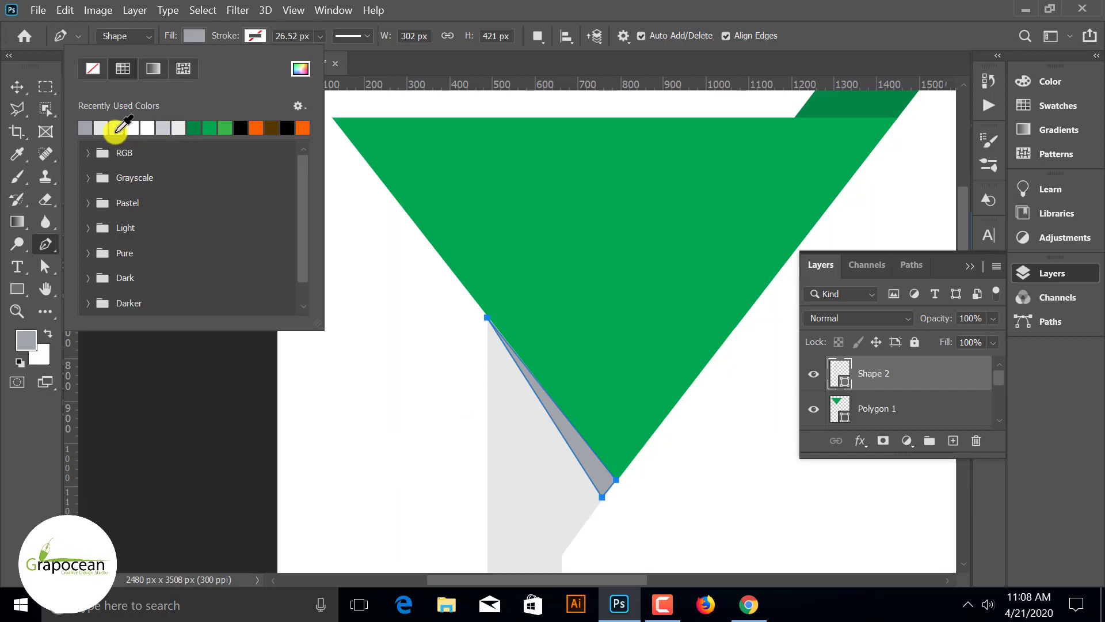
{"action": "left_click", "coordinate": [194, 36]}
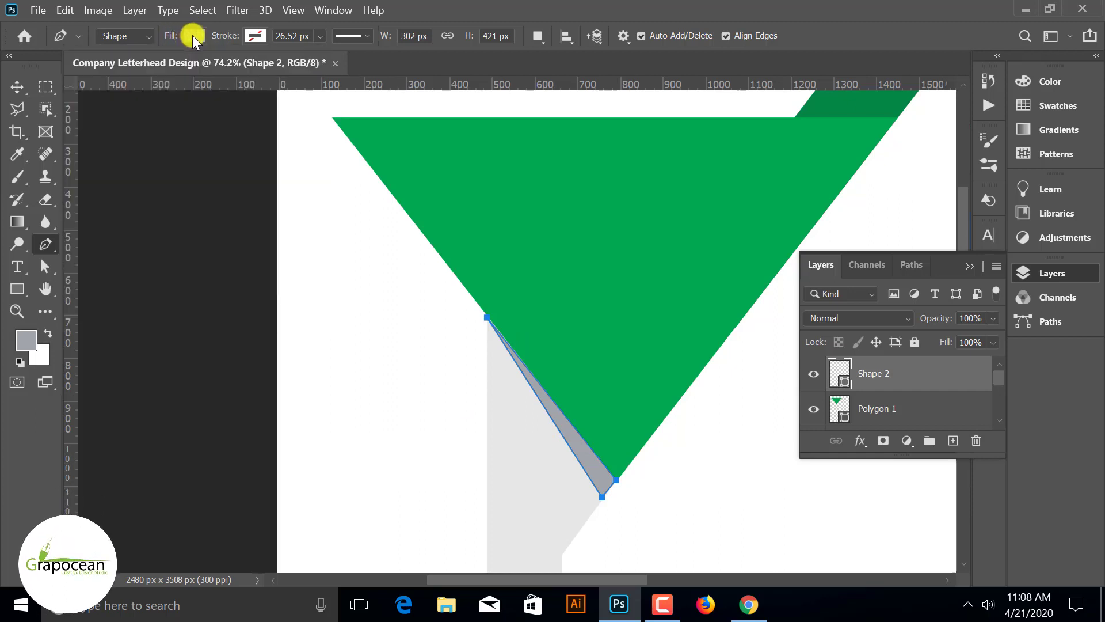
{"action": "left_click", "coordinate": [194, 36]}
{"action": "left_click", "coordinate": [300, 69]}
{"action": "mouse_move", "coordinate": [676, 325]}
{"action": "left_mouse_down"}
{"action": "mouse_move", "coordinate": [647, 306]}
{"action": "mouse_move", "coordinate": [664, 294]}
{"action": "mouse_move", "coordinate": [641, 330]}
{"action": "left_mouse_up"}
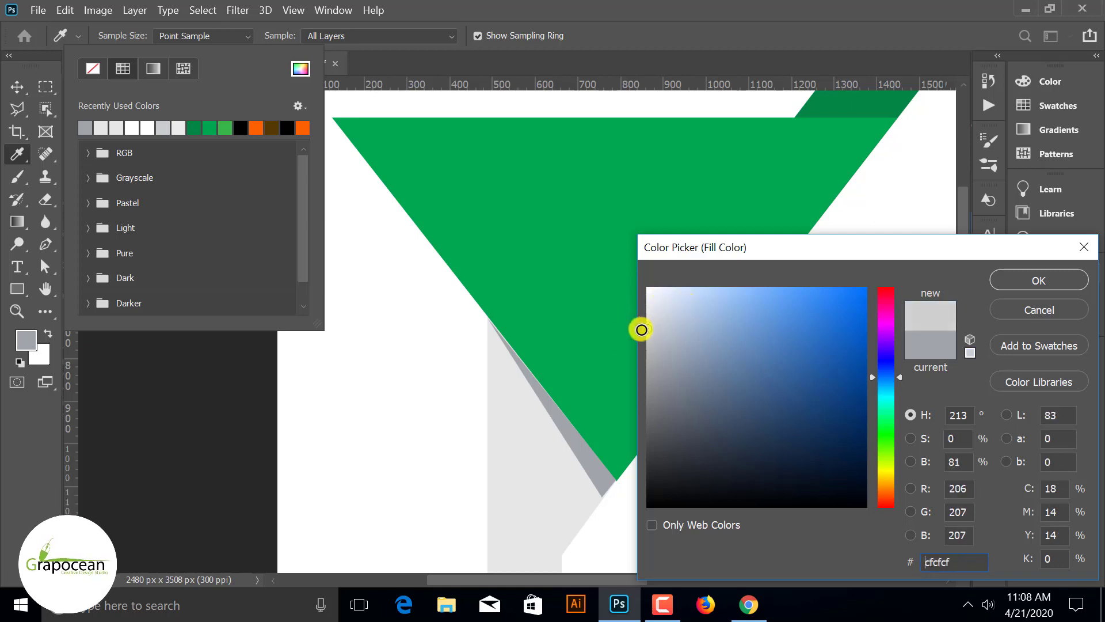
{"action": "left_click", "coordinate": [1018, 282]}
{"action": "left_click", "coordinate": [18, 107]}
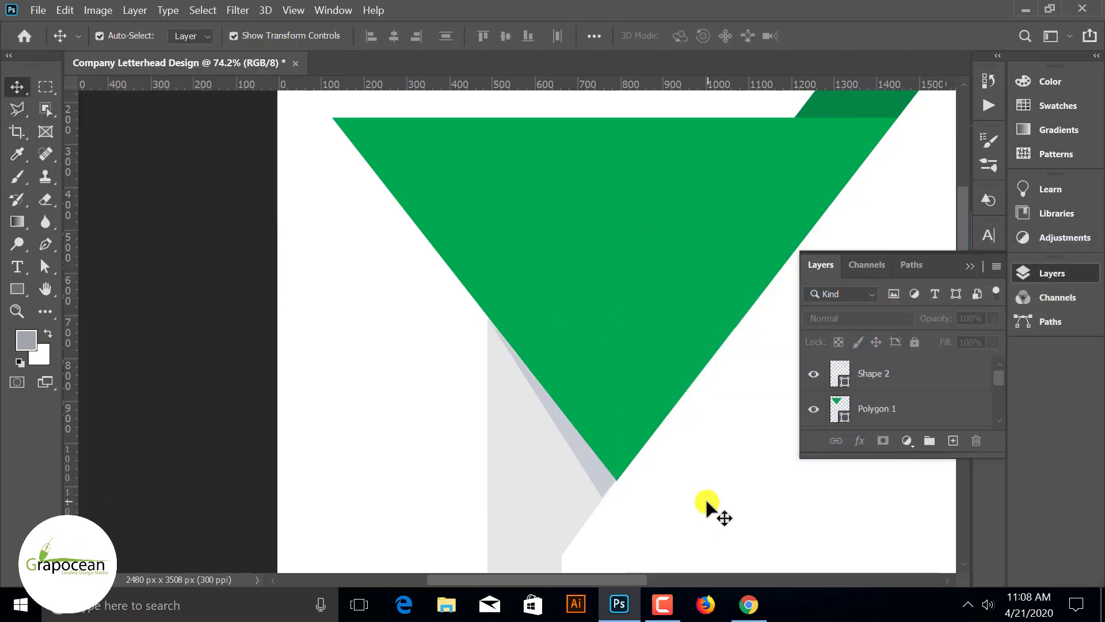
- Merge the two gray shapes into a single layer
{"action": "scroll", "coordinate": [705, 498], "scroll_direction": "up", "scroll_amount": 2}
{"action": "scroll", "coordinate": [631, 483], "scroll_direction": "up", "scroll_amount": 3}
{"action": "left_click", "coordinate": [498, 461]}
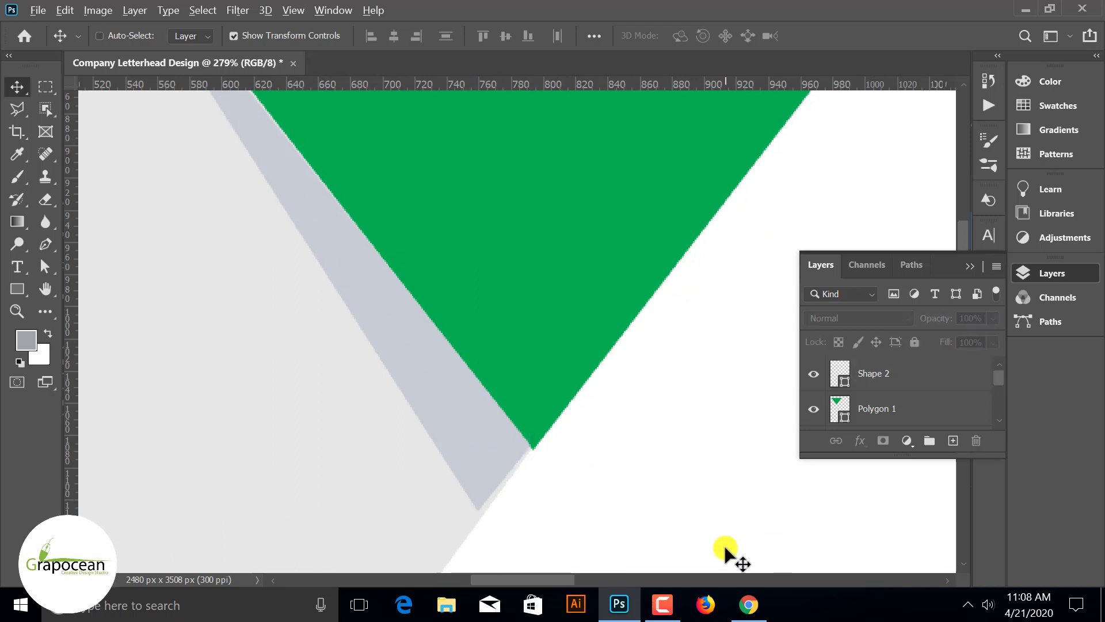
{"action": "scroll", "coordinate": [733, 555], "scroll_direction": "down", "scroll_amount": 2}
{"action": "left_click", "coordinate": [501, 507]}
{"action": "left_click", "coordinate": [904, 380], "text": "shift"}
{"action": "right_click", "coordinate": [908, 383]}
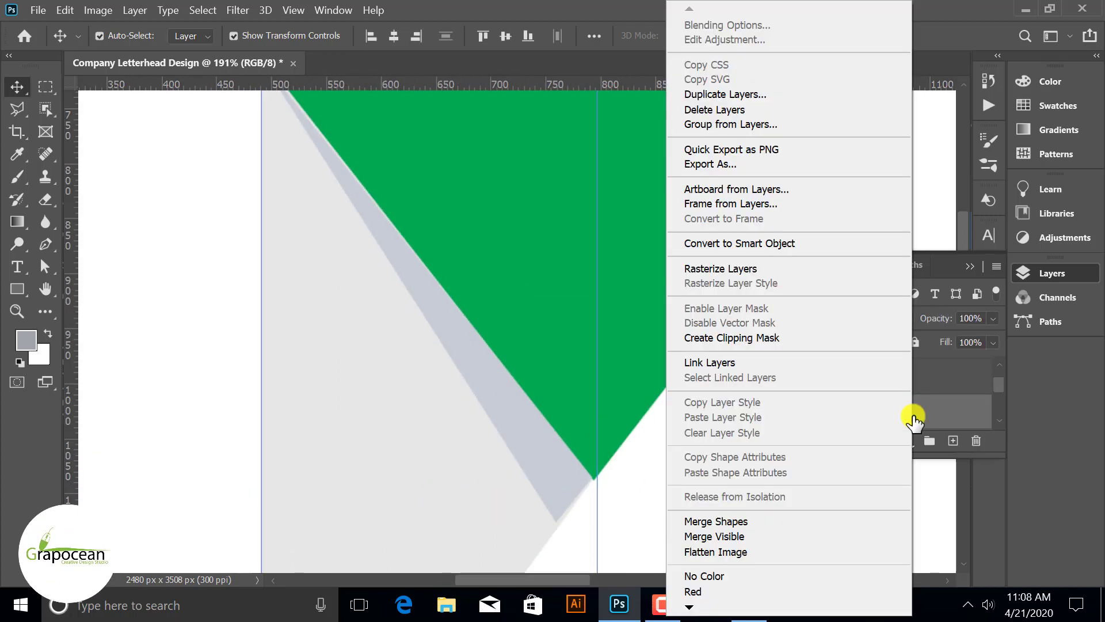
{"action": "left_click", "coordinate": [747, 514]}
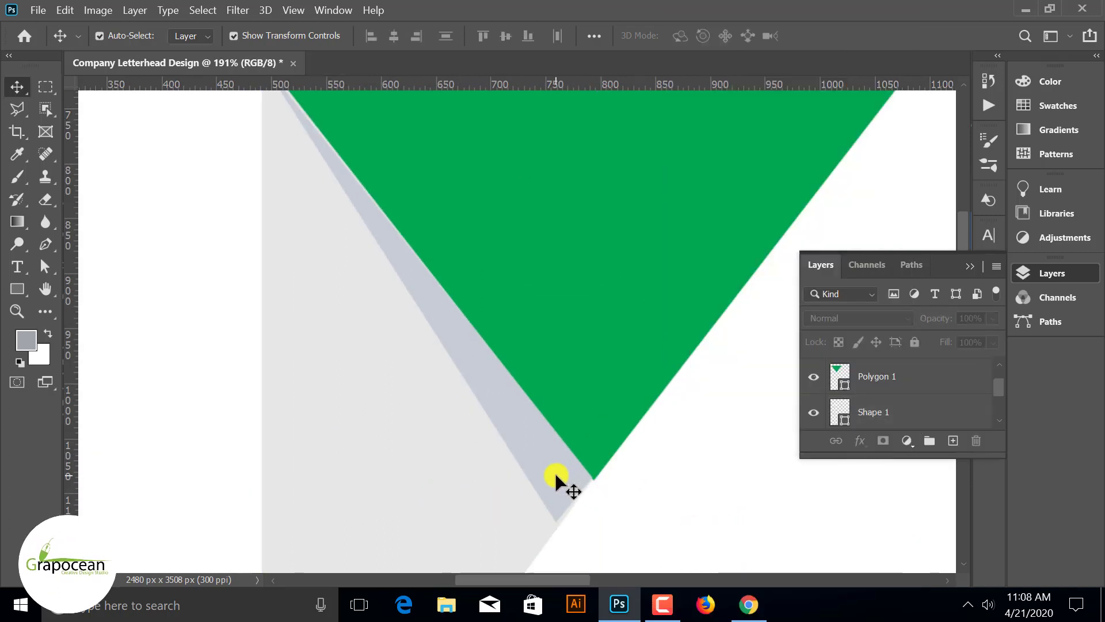
- Adjust the merged gray shape's bottom corner and add a corner where green meets gray
{"action": "scroll", "coordinate": [738, 490], "scroll_direction": "down", "scroll_amount": 2}
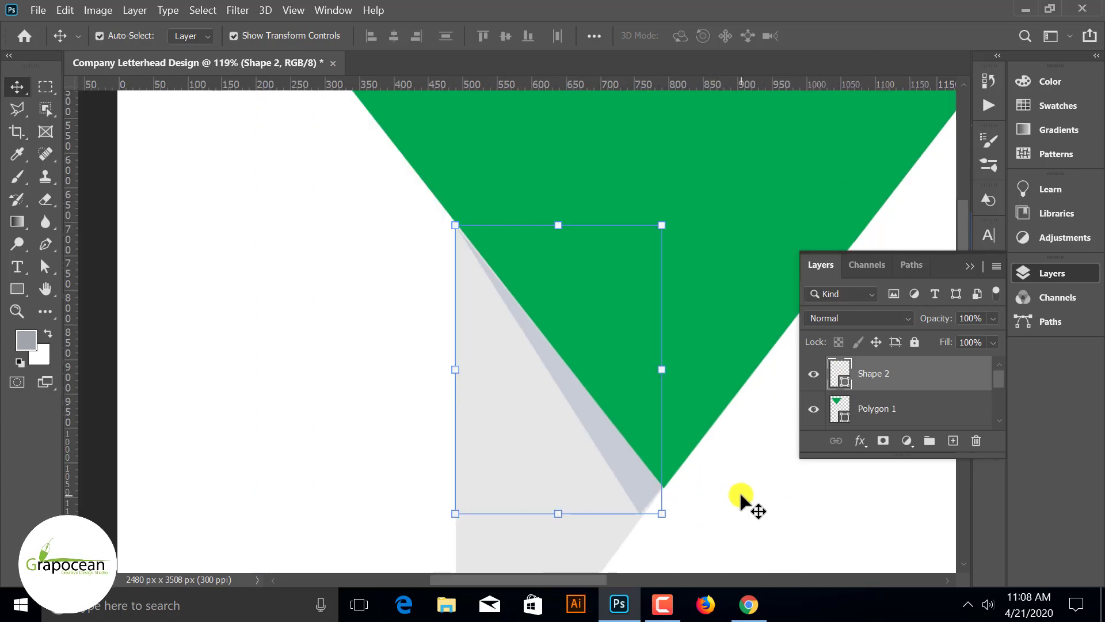
{"action": "left_click", "coordinate": [645, 492]}
{"action": "key", "text": "Return"}
{"action": "scroll", "coordinate": [642, 509], "scroll_direction": "up", "scroll_amount": 2}
{"action": "left_click", "coordinate": [629, 495]}
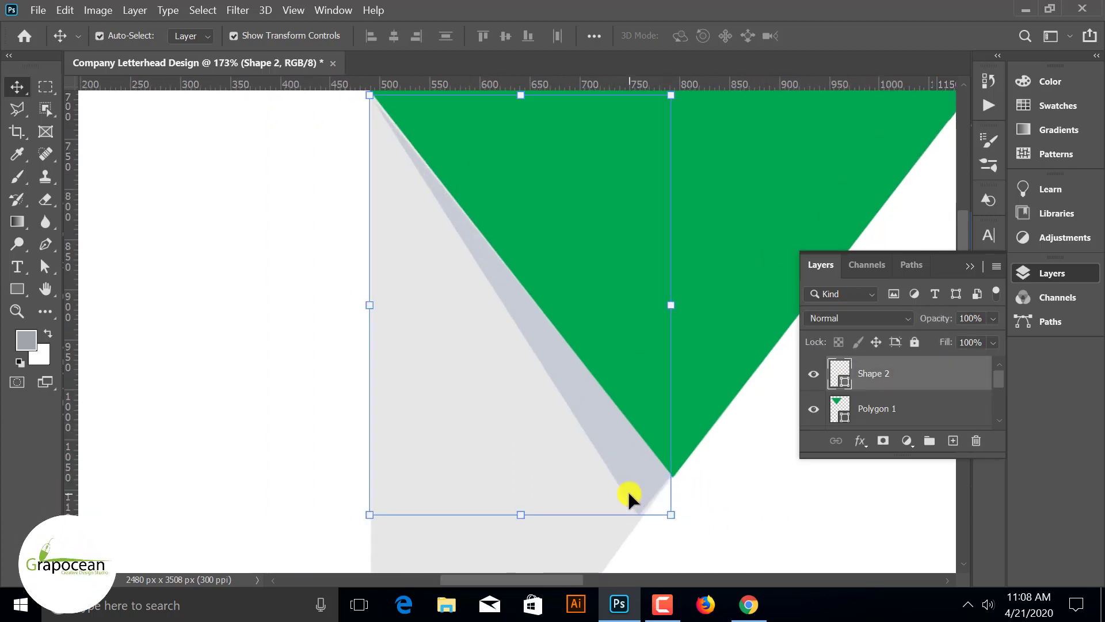
{"action": "left_click", "coordinate": [45, 244]}
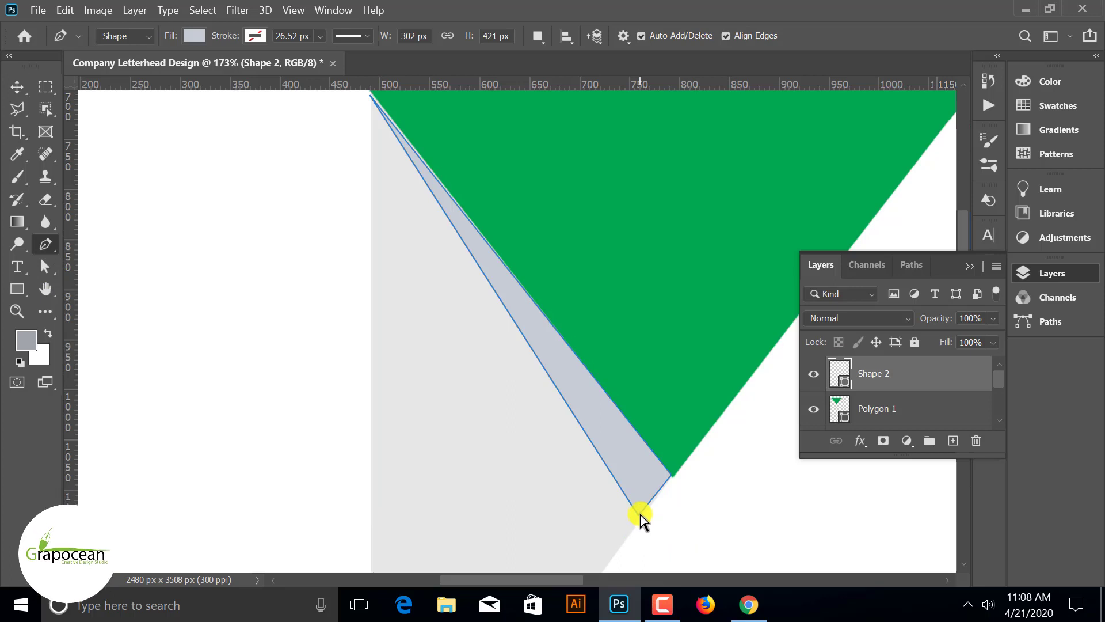
{"action": "scroll", "coordinate": [640, 515], "scroll_direction": "up", "scroll_amount": 2}
{"action": "scroll", "coordinate": [639, 519], "scroll_direction": "up", "scroll_amount": 1}
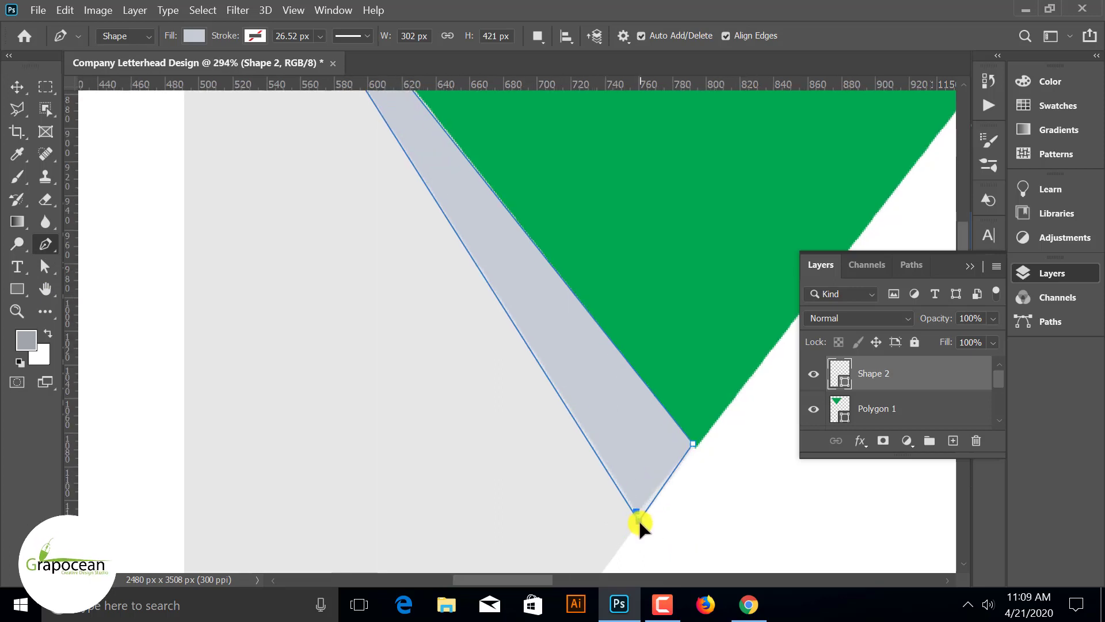
{"action": "left_click", "coordinate": [635, 517]}
{"action": "scroll", "coordinate": [700, 458], "scroll_direction": "up", "scroll_amount": 3}
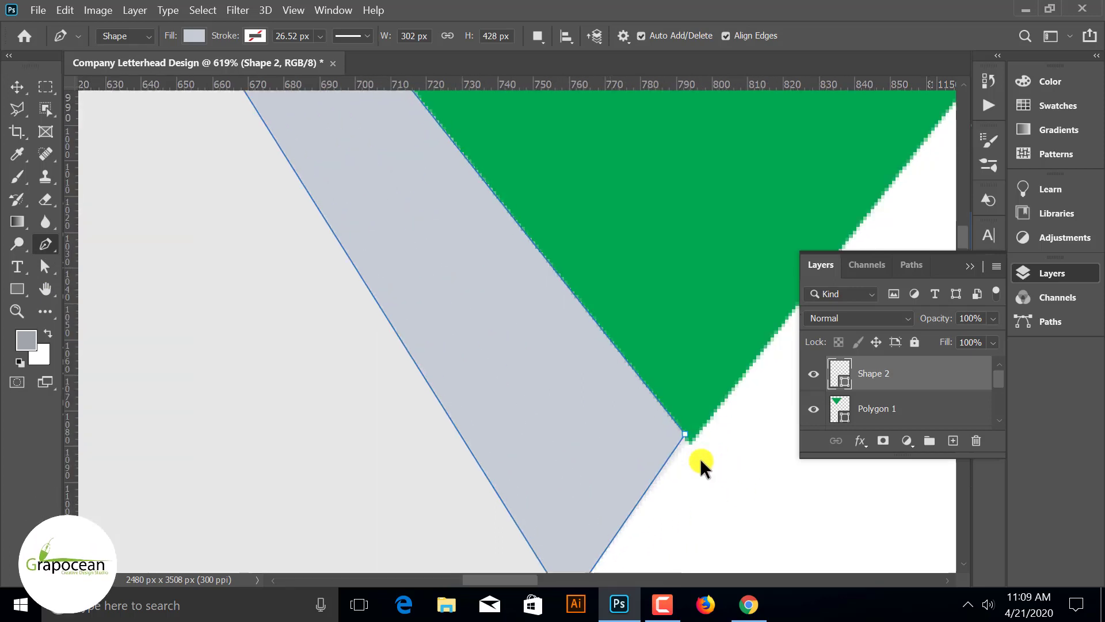
{"action": "left_click", "coordinate": [686, 431]}
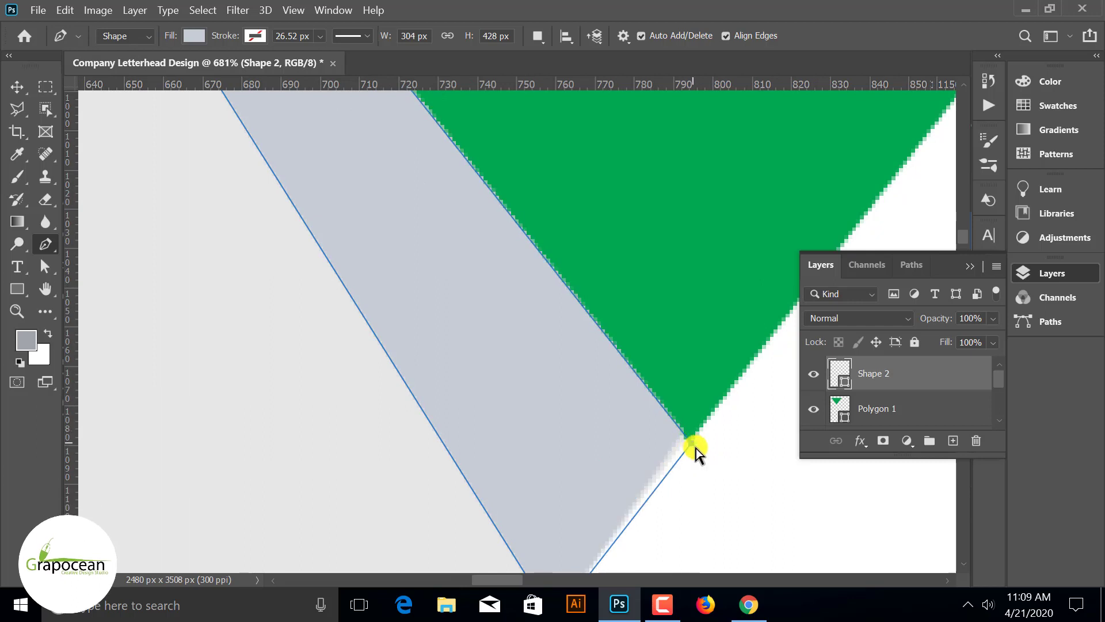
- Close the grey shadow outline so its top point sits flush with the triangle edge
{"action": "scroll", "coordinate": [723, 465], "scroll_direction": "down", "scroll_amount": 3}
{"action": "scroll", "coordinate": [402, 185], "scroll_direction": "up", "scroll_amount": 2}
{"action": "scroll", "coordinate": [502, 219], "scroll_direction": "up", "scroll_amount": 1}
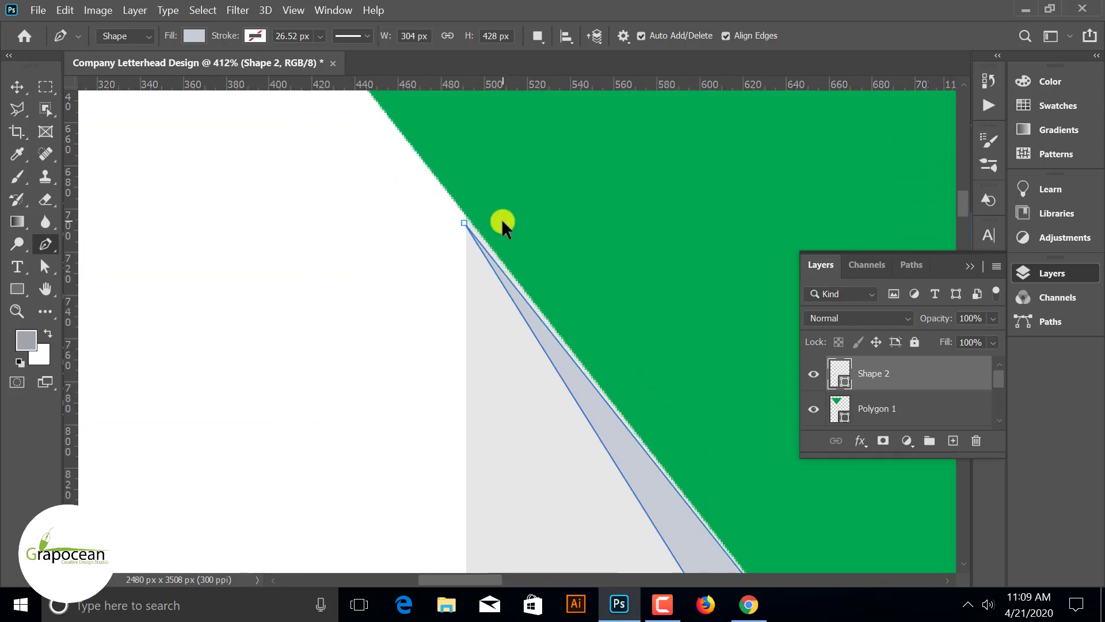
{"action": "scroll", "coordinate": [436, 217], "scroll_direction": "up", "scroll_amount": 2}
{"action": "left_click", "coordinate": [434, 216]}
{"action": "left_click", "coordinate": [331, 294]}
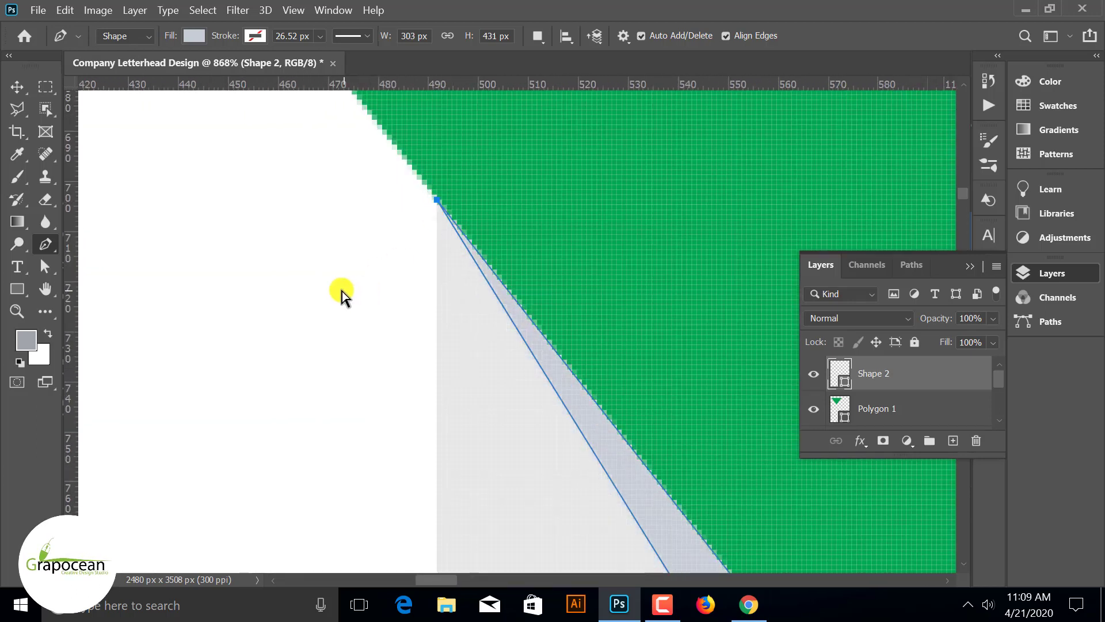
{"action": "scroll", "coordinate": [449, 334], "scroll_direction": "down", "scroll_amount": 4}
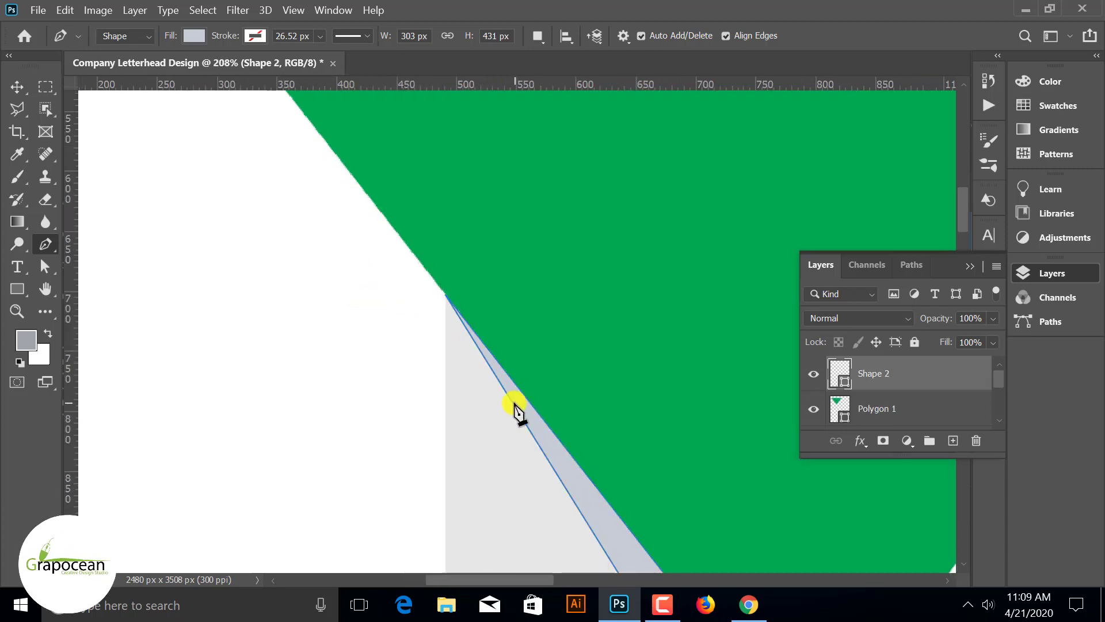
{"action": "scroll", "coordinate": [517, 410], "scroll_direction": "down", "scroll_amount": 5}
- Zoom out with the Move tool to review the whole header design
{"action": "left_click", "coordinate": [17, 86]}
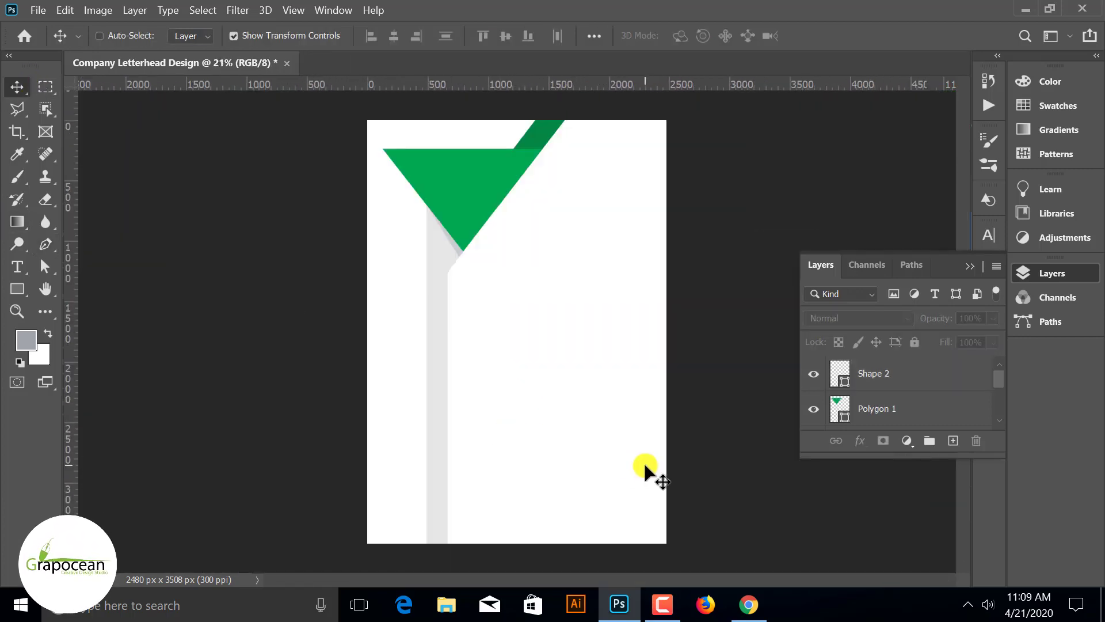
{"action": "scroll", "coordinate": [644, 466], "scroll_direction": "down", "scroll_amount": 1}
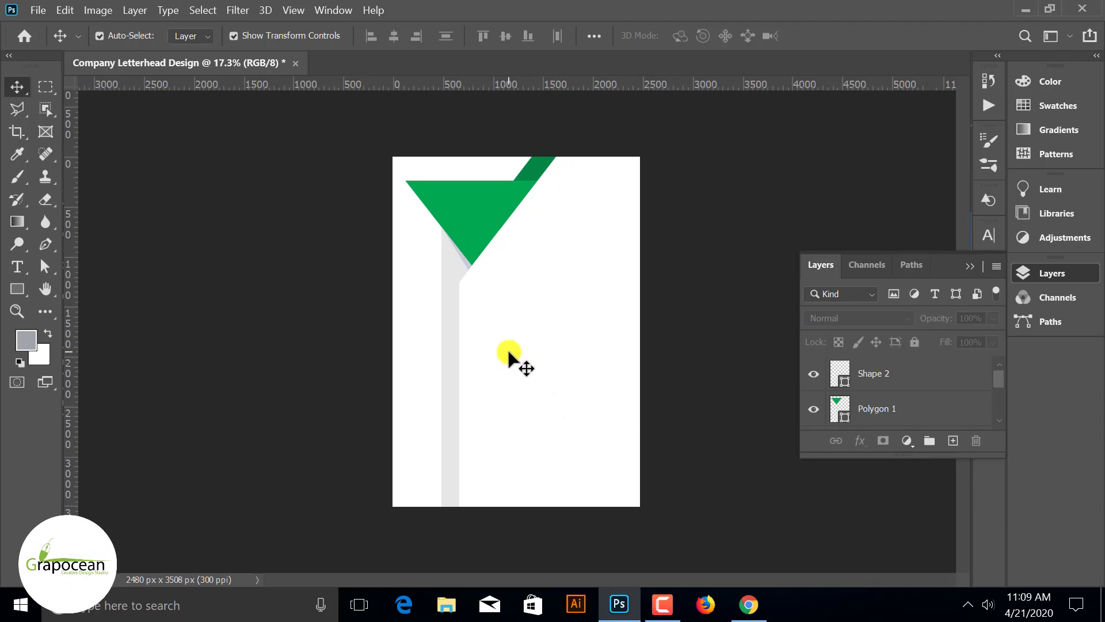
{"action": "scroll", "coordinate": [500, 345], "scroll_direction": "up", "scroll_amount": 2}
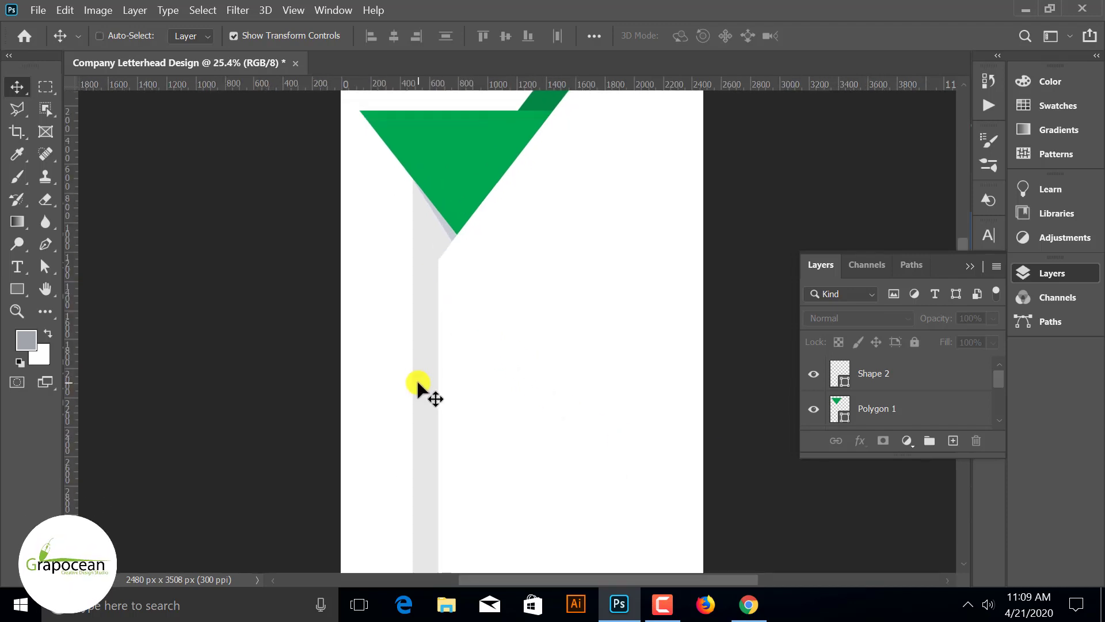
{"action": "scroll", "coordinate": [417, 381], "scroll_direction": "up", "scroll_amount": 1}
{"action": "scroll", "coordinate": [616, 380], "scroll_direction": "down", "scroll_amount": 2}
{"action": "scroll", "coordinate": [644, 400], "scroll_direction": "down", "scroll_amount": 1}
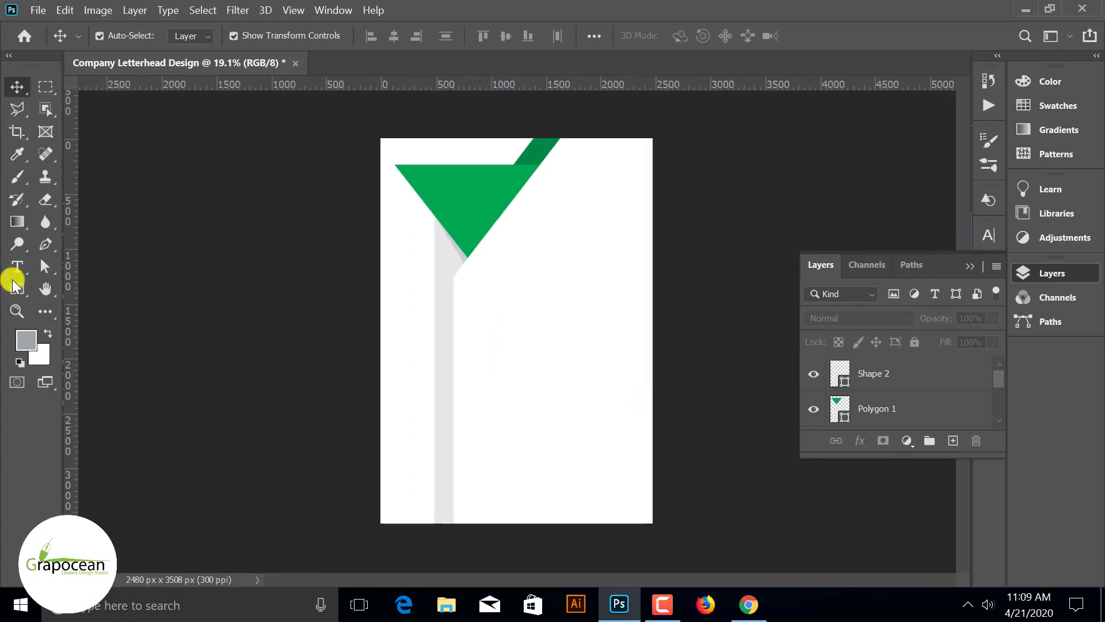
- Draw a dark green rectangle over the lower part of the grey stripe
{"action": "left_click", "coordinate": [103, 286]}
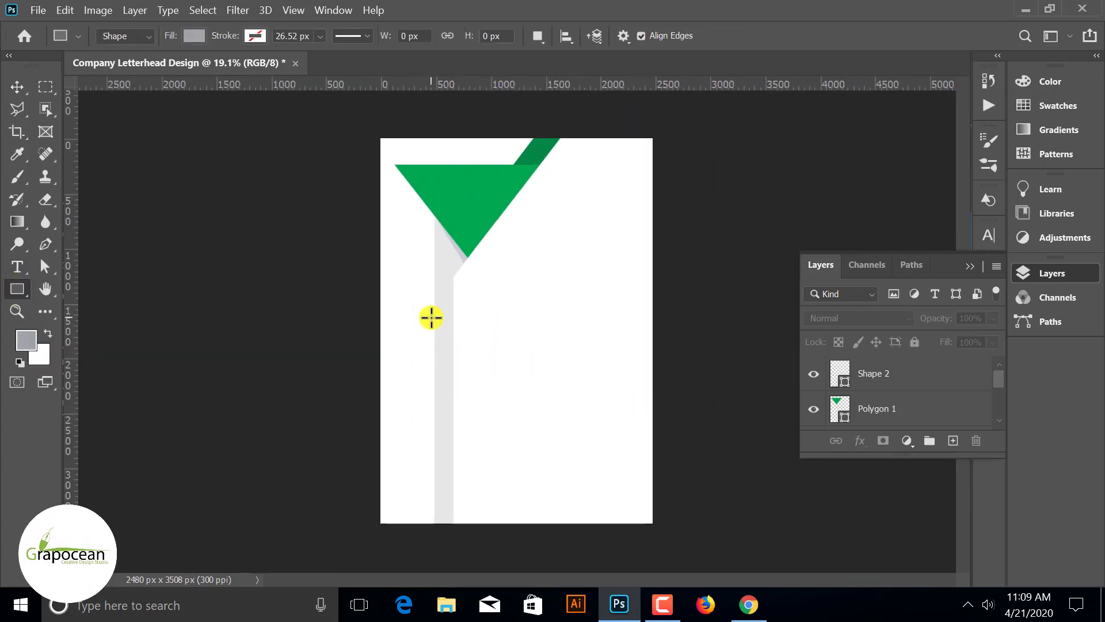
{"action": "left_click_drag", "start_coordinate": [426, 328], "coordinate": [472, 554]}
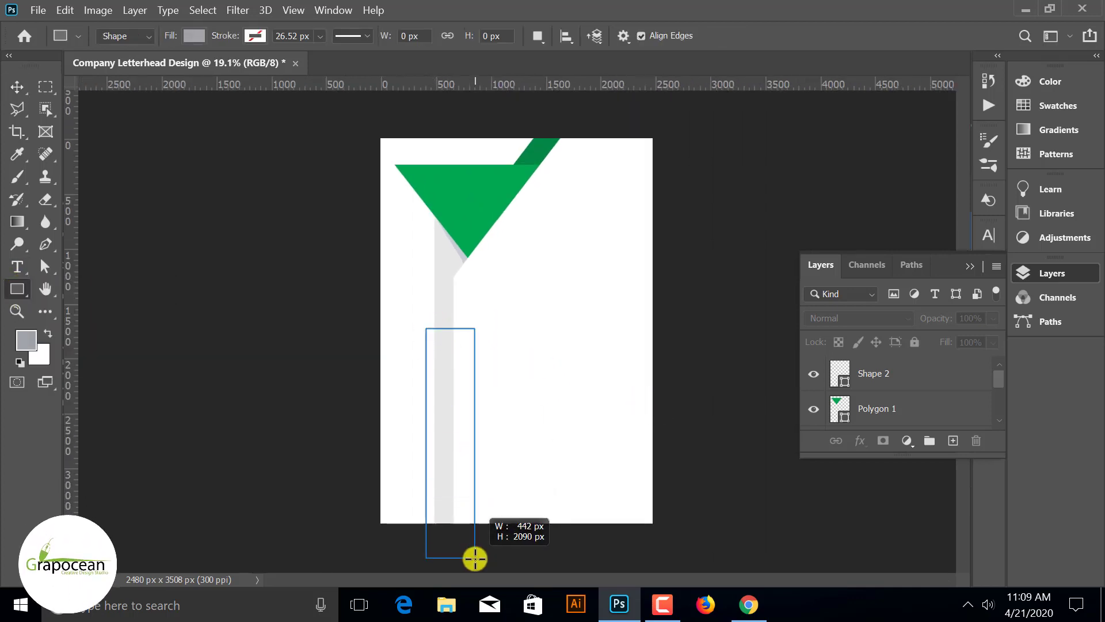
{"action": "left_click", "coordinate": [194, 35]}
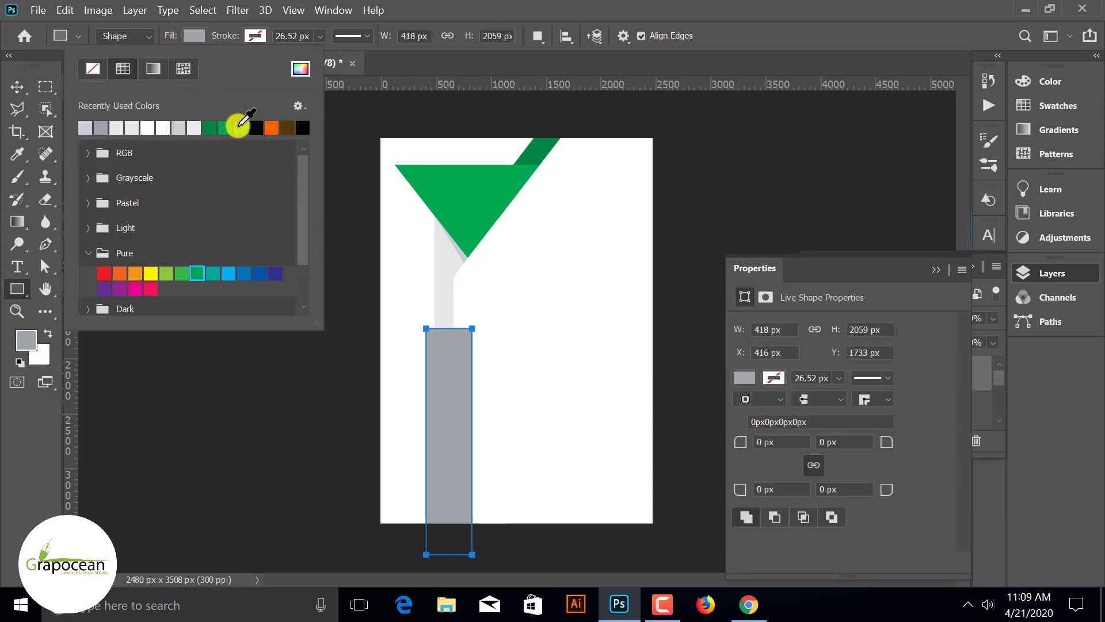
{"action": "left_click", "coordinate": [209, 128]}
{"action": "left_click", "coordinate": [17, 86]}
{"action": "left_click", "coordinate": [190, 396]}
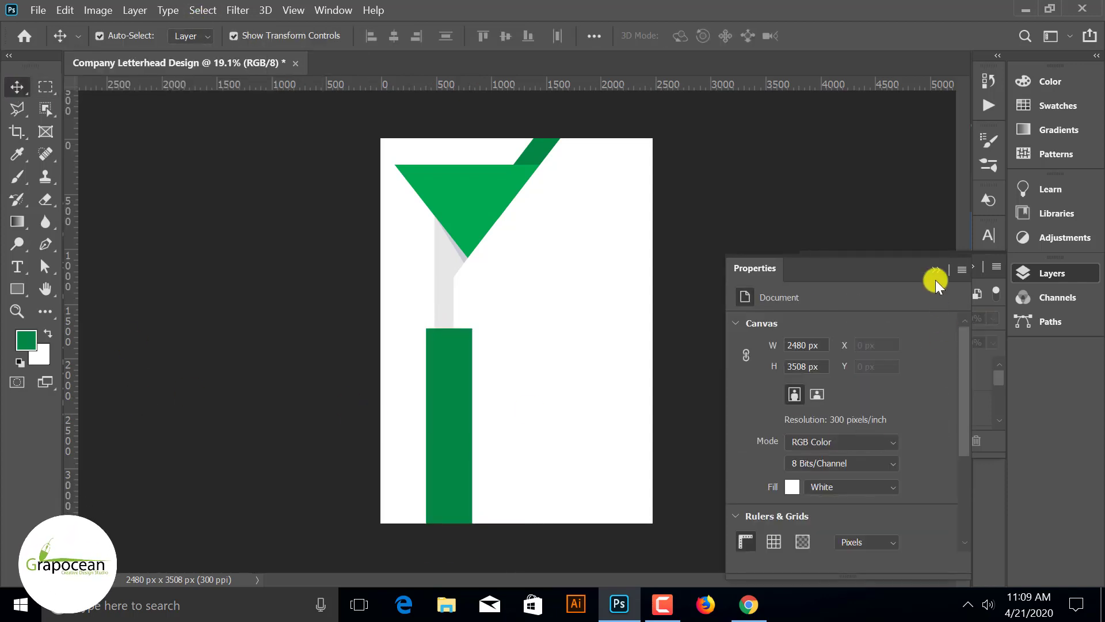
- Move Rectangle 2 lower in the layer stack and make Shape 2 visible again
{"action": "left_click", "coordinate": [937, 269]}
{"action": "mouse_move", "coordinate": [875, 389]}
{"action": "left_mouse_down"}
{"action": "mouse_move", "coordinate": [899, 445]}
{"action": "mouse_move", "coordinate": [890, 380]}
{"action": "left_mouse_up"}
{"action": "scroll", "coordinate": [891, 412], "scroll_direction": "down", "scroll_amount": 1}
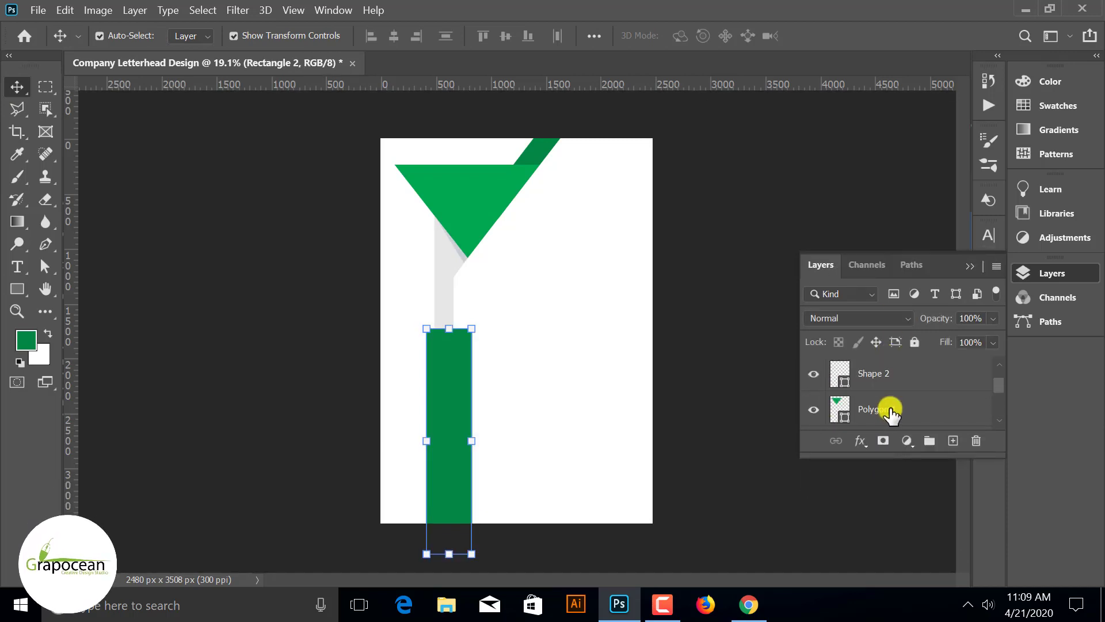
{"action": "left_click", "coordinate": [814, 374]}
{"action": "scroll", "coordinate": [834, 412], "scroll_direction": "up", "scroll_amount": 1}
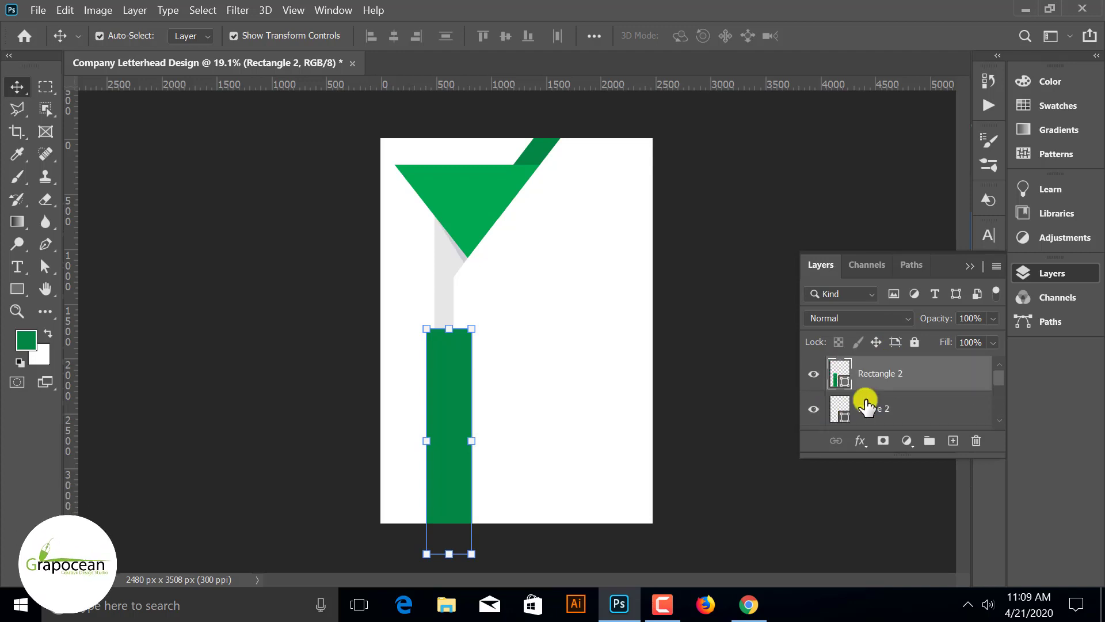
{"action": "scroll", "coordinate": [852, 409], "scroll_direction": "down", "scroll_amount": 1}
{"action": "scroll", "coordinate": [867, 406], "scroll_direction": "up", "scroll_amount": 1}
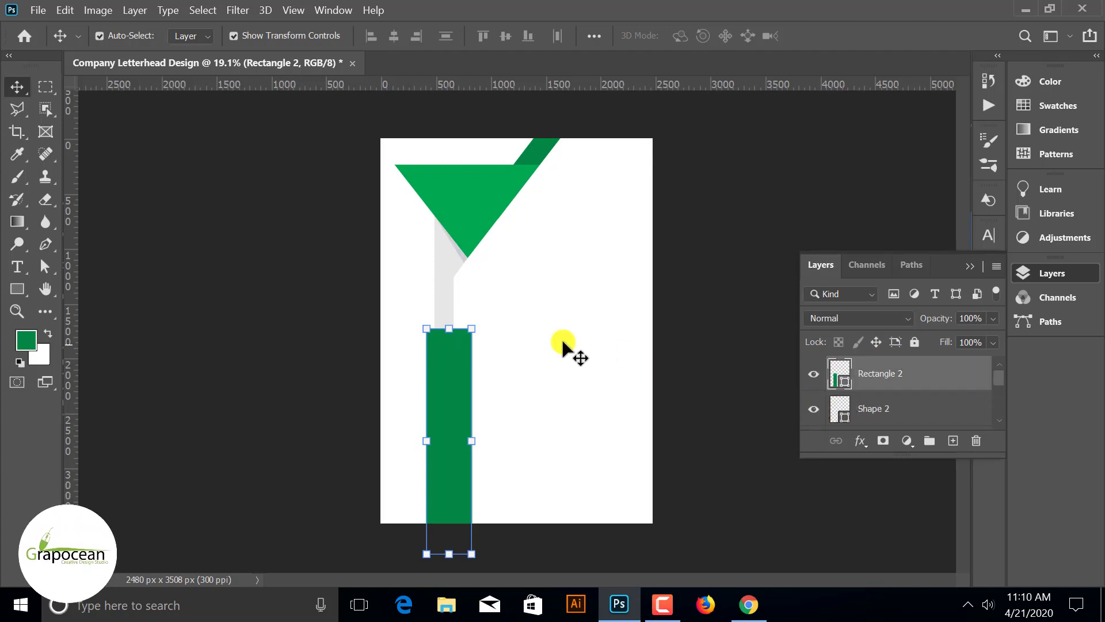
- Place Rectangle 2 directly above Shape 1 and clip it to the grey stripe
{"action": "left_click", "coordinate": [441, 291]}
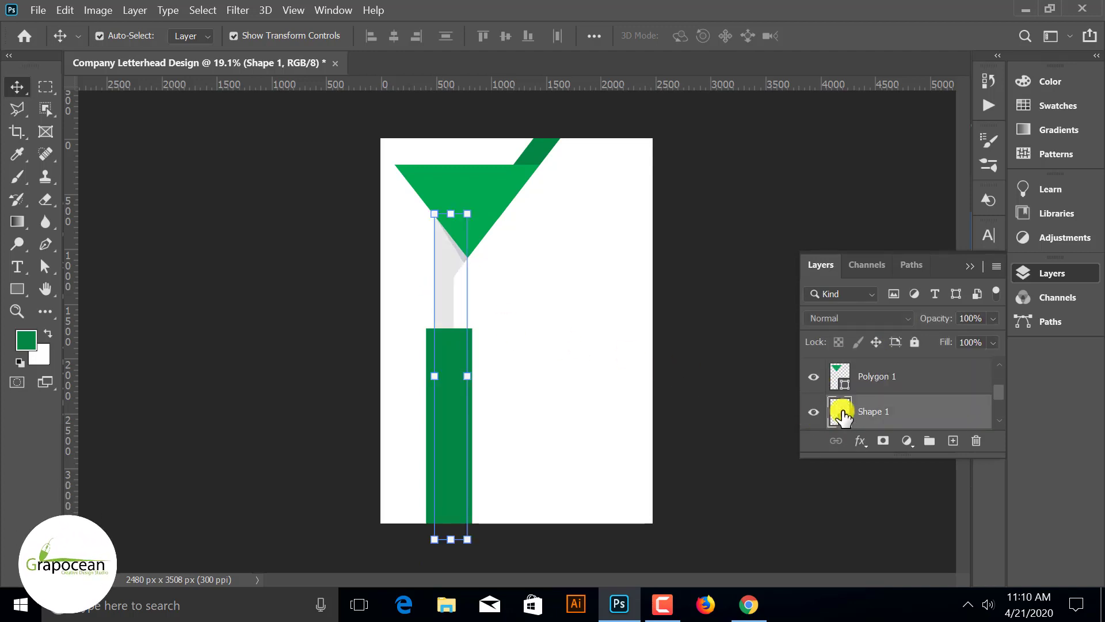
{"action": "scroll", "coordinate": [886, 410], "scroll_direction": "down", "scroll_amount": 2}
{"action": "mouse_move", "coordinate": [893, 383]}
{"action": "left_mouse_down"}
{"action": "mouse_move", "coordinate": [887, 473]}
{"action": "mouse_move", "coordinate": [884, 384]}
{"action": "left_mouse_up"}
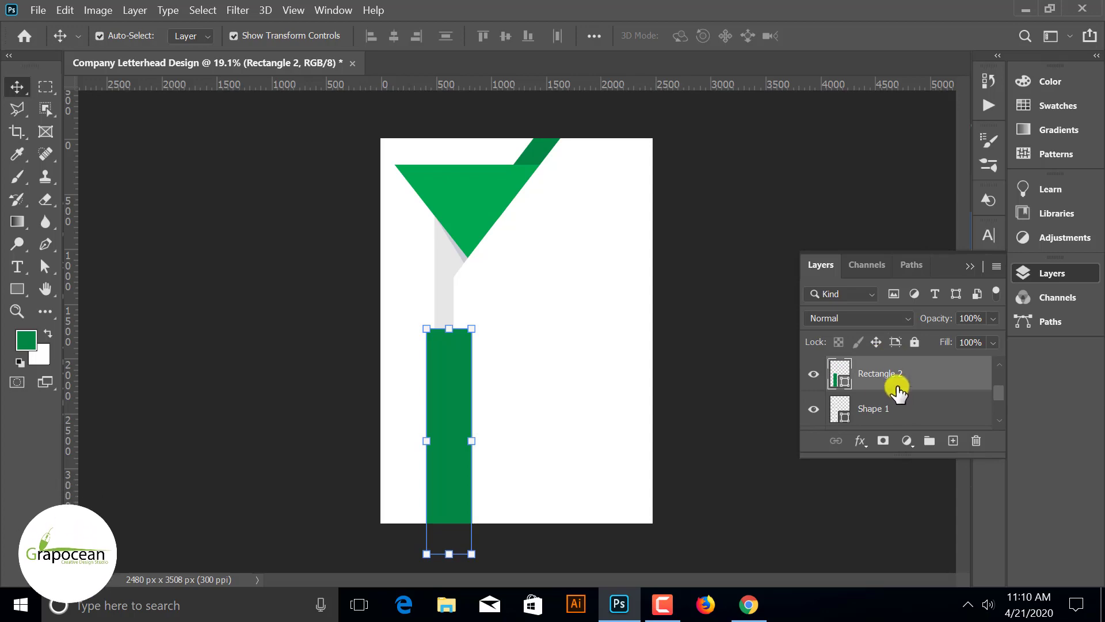
{"action": "right_click", "coordinate": [892, 382]}
{"action": "left_click", "coordinate": [712, 340]}
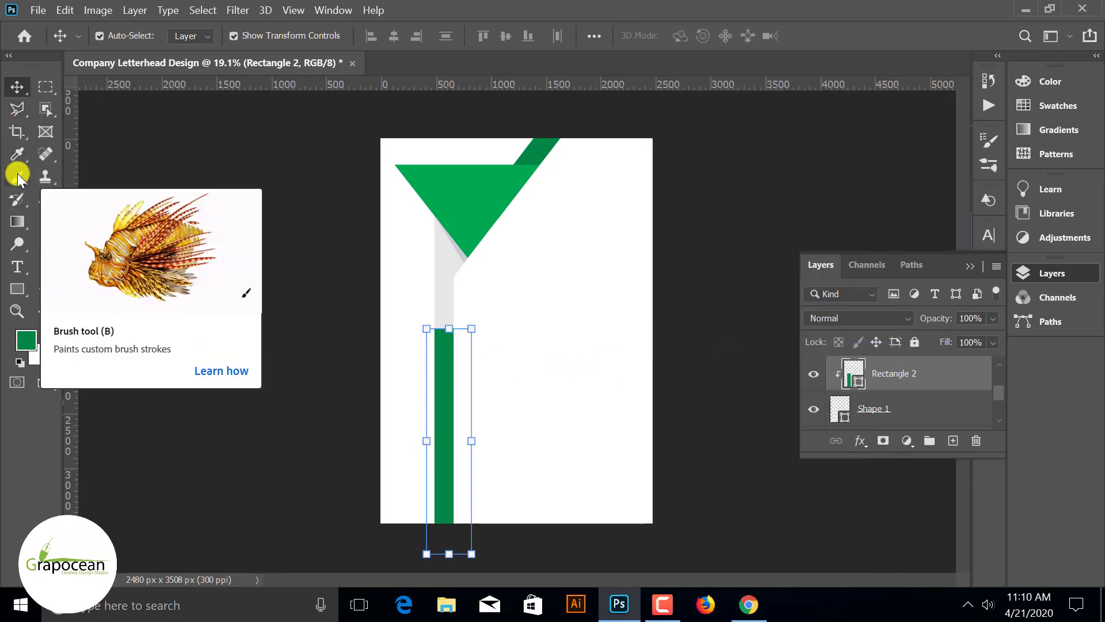
{"action": "left_click", "coordinate": [46, 244]}
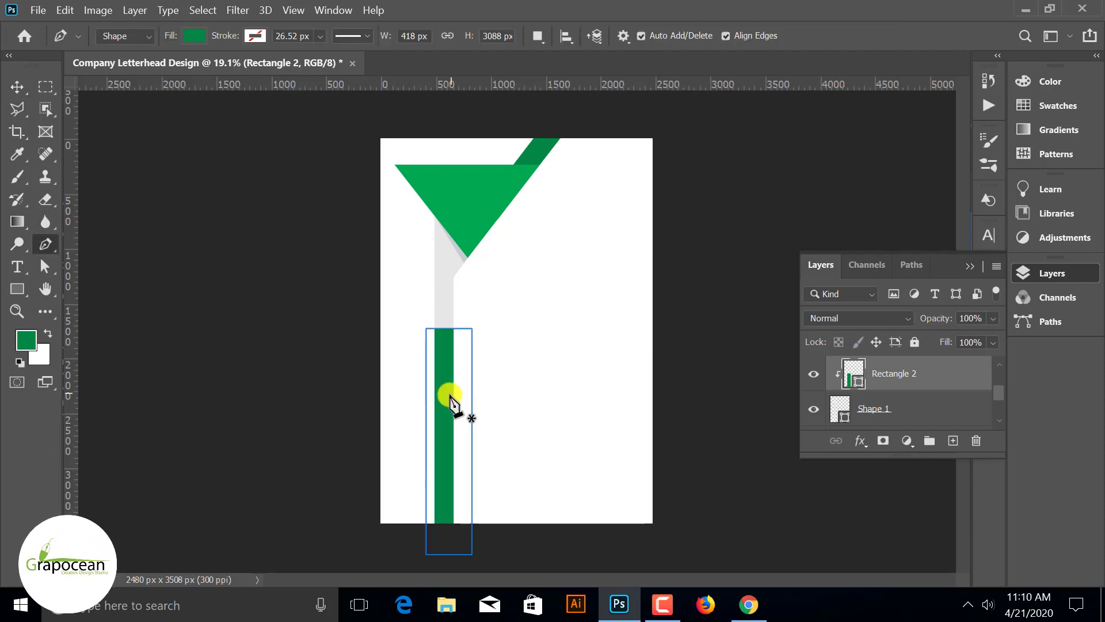
{"action": "left_click", "coordinate": [3, 83]}
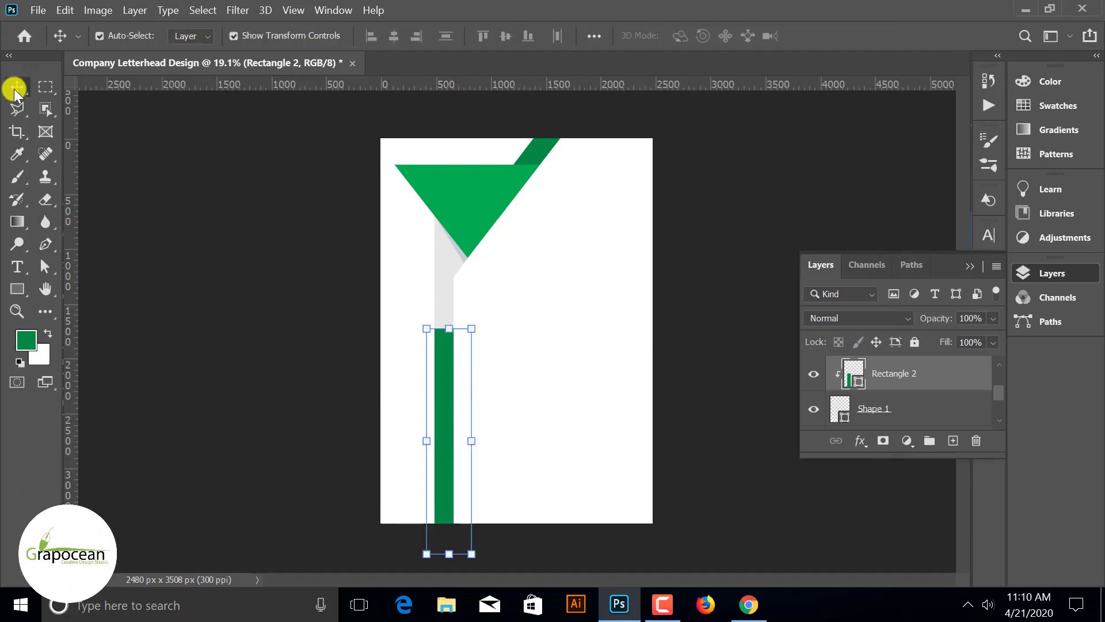
- Raise the green bar's top-right anchor so its top edge slants upward
{"action": "left_click", "coordinate": [462, 367]}
{"action": "scroll", "coordinate": [462, 368], "scroll_direction": "up", "scroll_amount": 3}
{"action": "left_click", "coordinate": [411, 351]}
{"action": "left_click", "coordinate": [45, 245]}
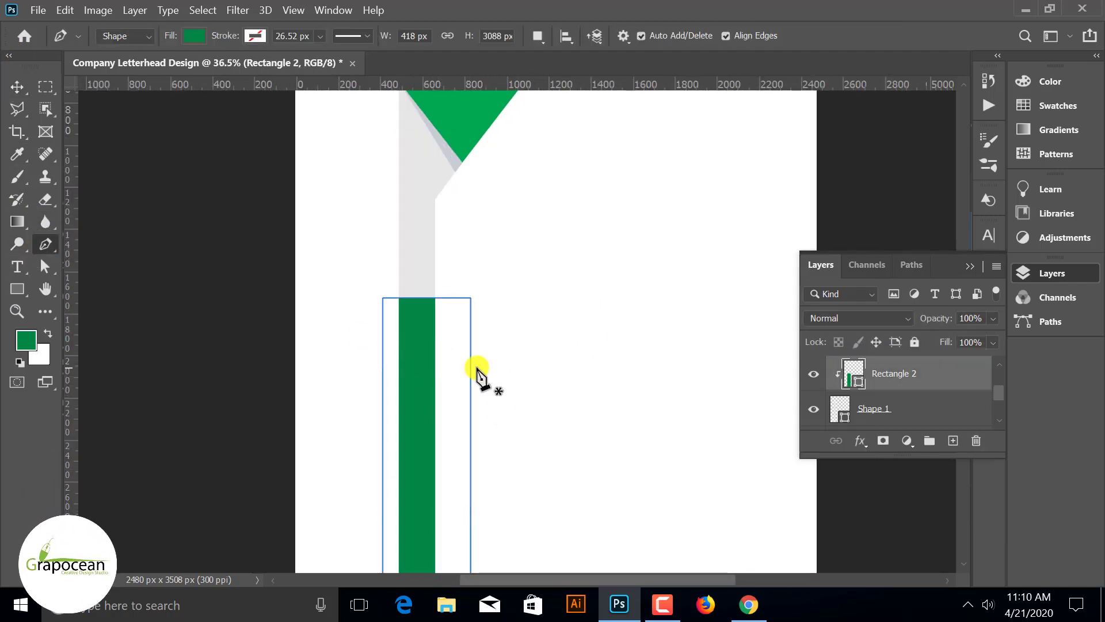
{"action": "scroll", "coordinate": [424, 313], "scroll_direction": "up", "scroll_amount": 1}
{"action": "scroll", "coordinate": [423, 313], "scroll_direction": "up", "scroll_amount": 1}
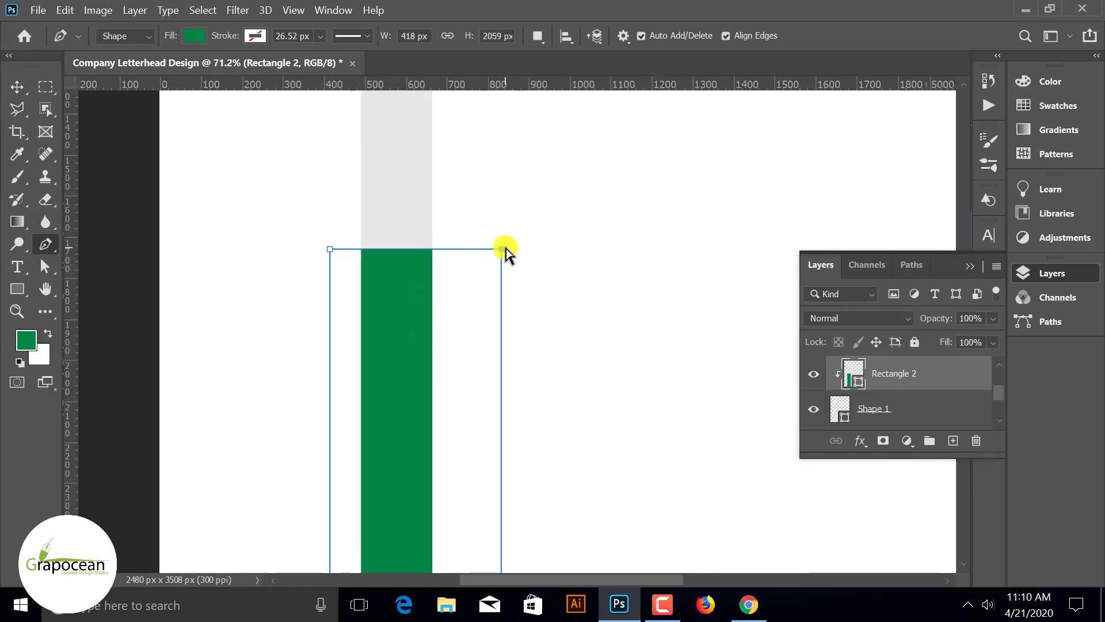
{"action": "left_click_drag", "start_coordinate": [498, 248], "coordinate": [502, 180]}
{"action": "left_click", "coordinate": [566, 243]}
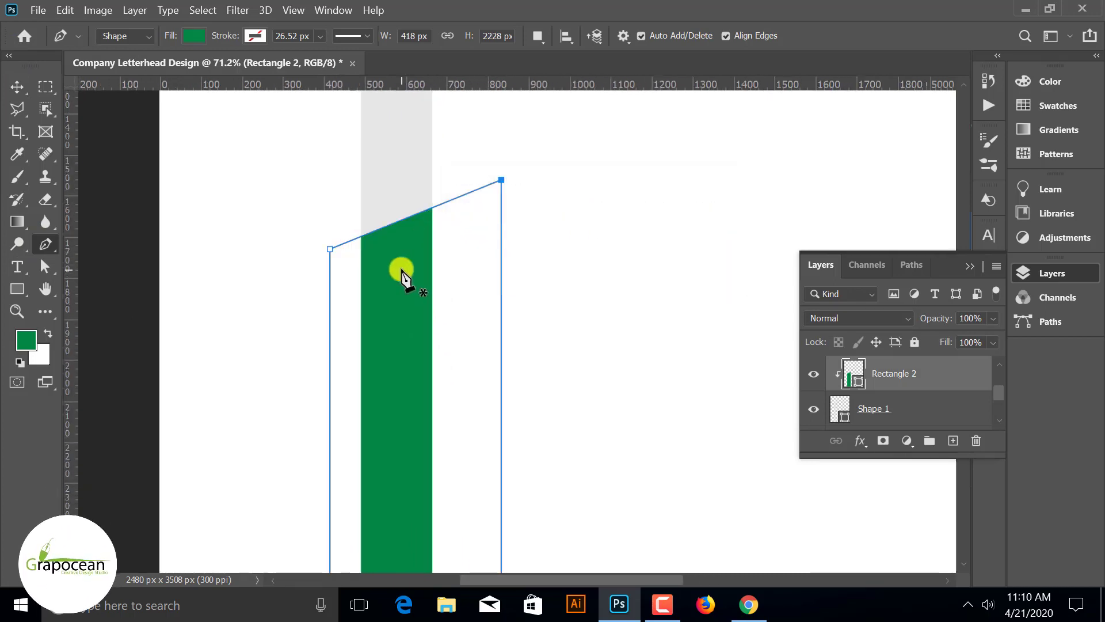
- Move the green bar slightly lower on the stripe
{"action": "left_click", "coordinate": [16, 86]}
{"action": "scroll", "coordinate": [508, 319], "scroll_direction": "down", "scroll_amount": 2}
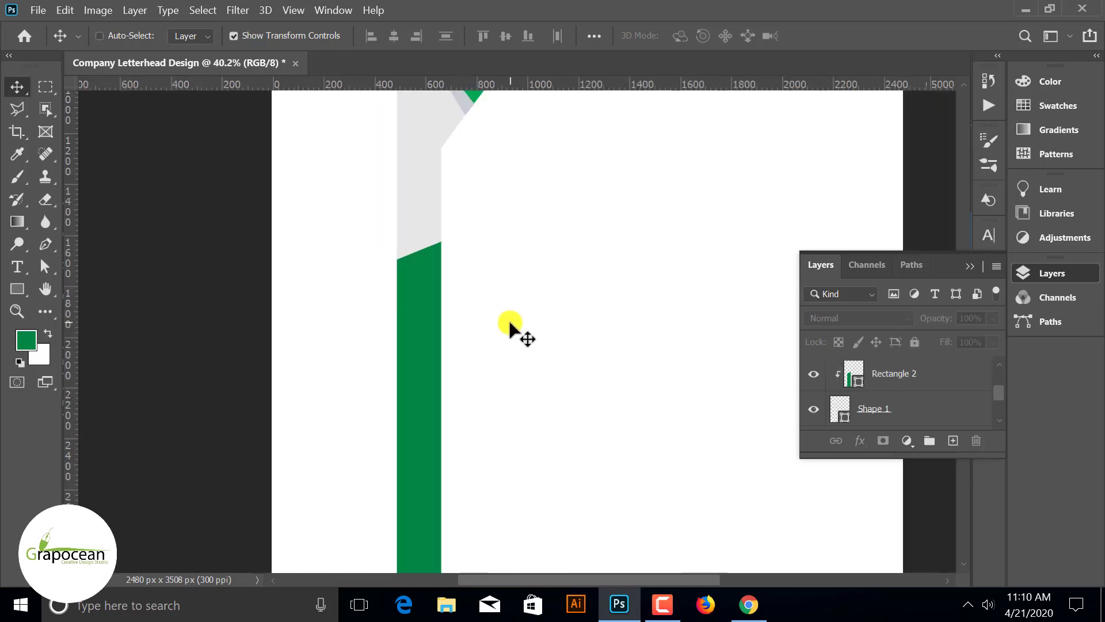
{"action": "scroll", "coordinate": [515, 374], "scroll_direction": "down", "scroll_amount": 3}
{"action": "scroll", "coordinate": [421, 395], "scroll_direction": "up", "scroll_amount": 1}
{"action": "left_click_drag", "start_coordinate": [422, 395], "coordinate": [429, 424]}
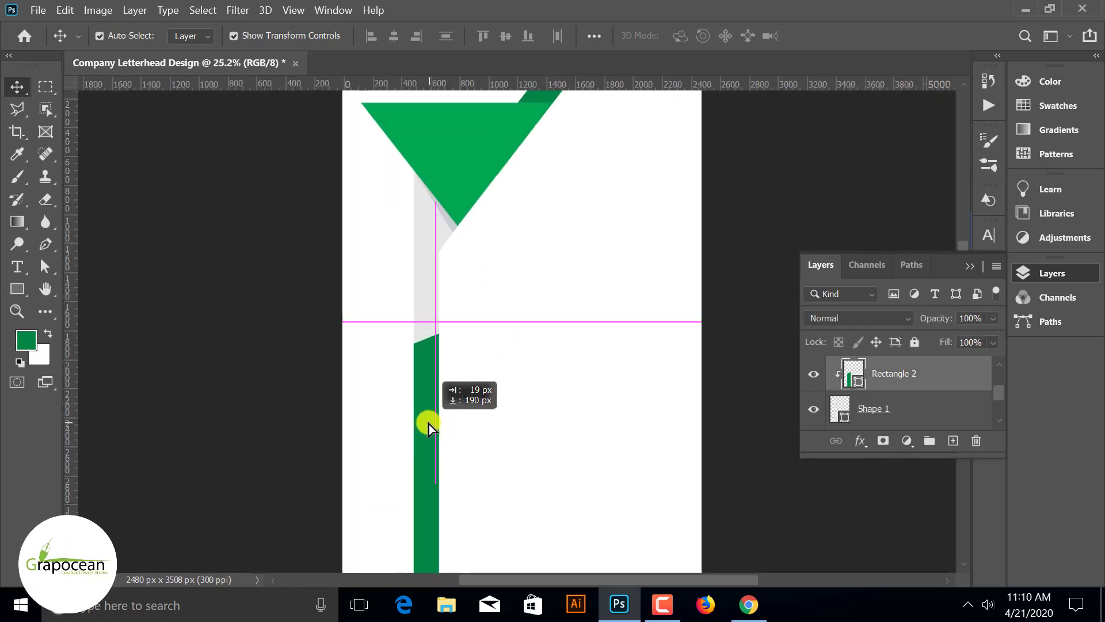
- Rasterize the Shape 1 grey stripe layer
{"action": "left_click", "coordinate": [765, 473]}
{"action": "left_click", "coordinate": [423, 282]}
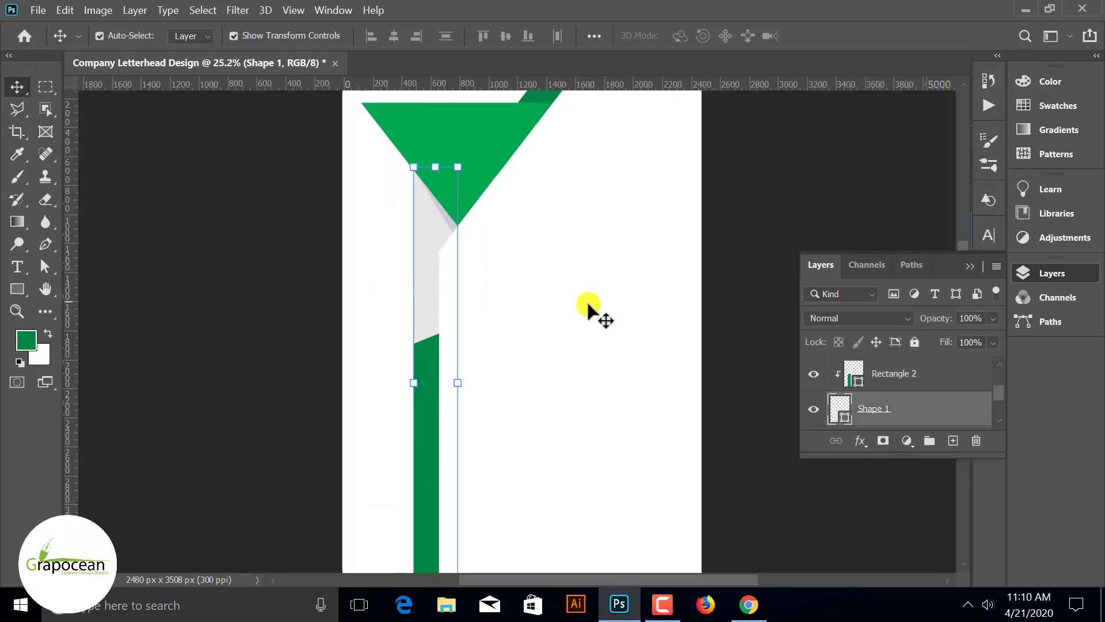
{"action": "right_click", "coordinate": [883, 411]}
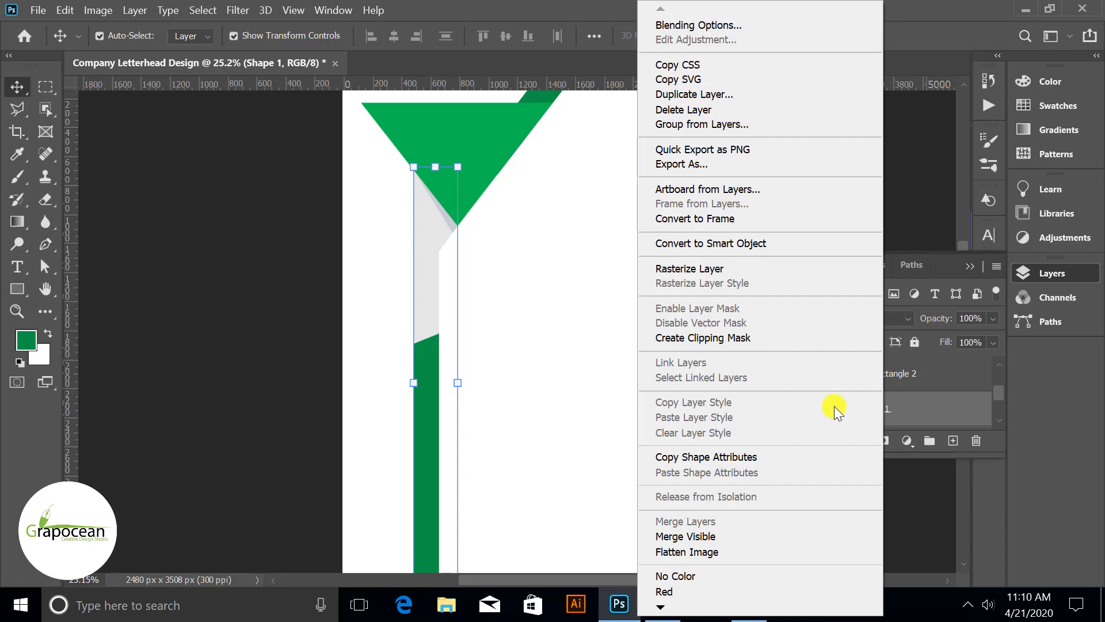
{"action": "left_click", "coordinate": [712, 269]}
{"action": "left_click", "coordinate": [814, 518]}
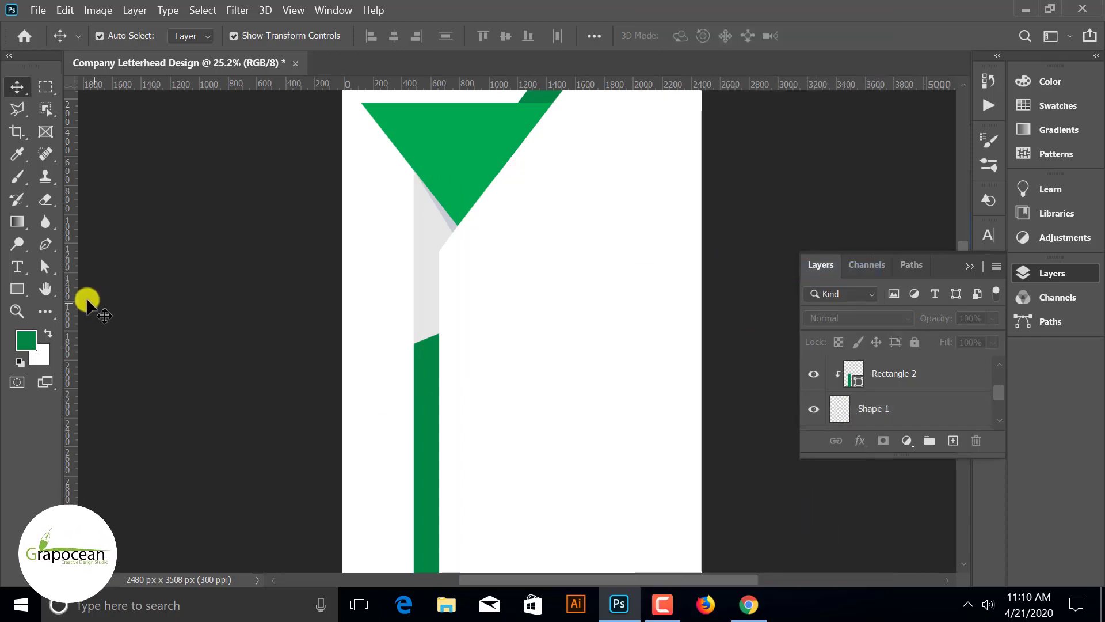
- Trace a closed slanted strip path across the grey panel above the green bar
{"action": "left_click", "coordinate": [45, 244]}
{"action": "scroll", "coordinate": [419, 348], "scroll_direction": "up", "scroll_amount": 3}
{"action": "scroll", "coordinate": [417, 344], "scroll_direction": "up", "scroll_amount": 3}
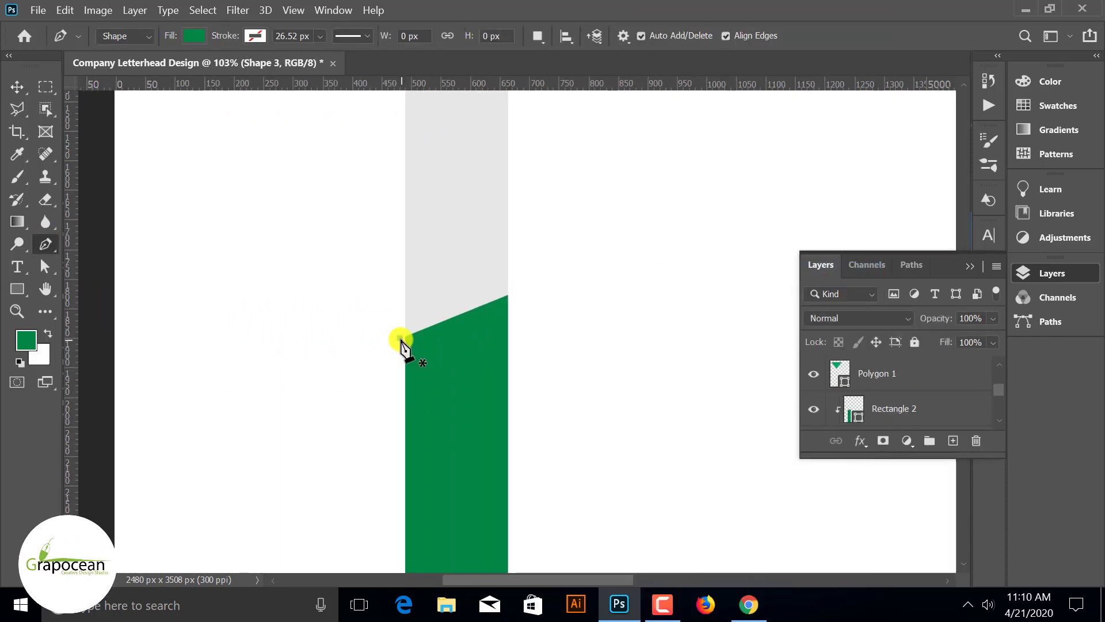
{"action": "left_click", "coordinate": [122, 66]}
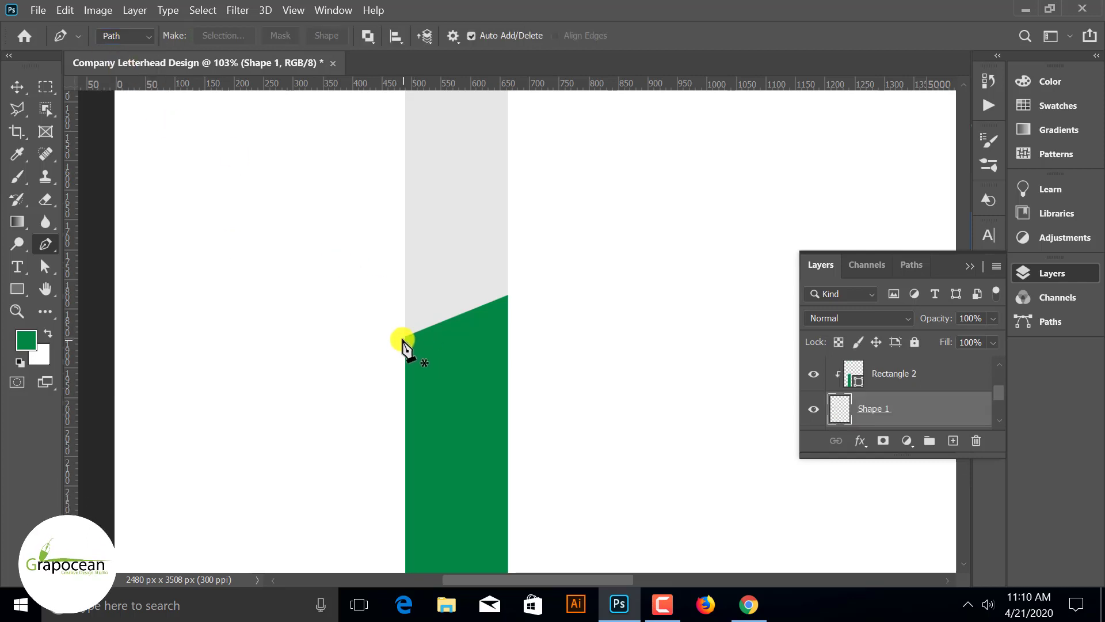
{"action": "scroll", "coordinate": [401, 340], "scroll_direction": "up", "scroll_amount": 4}
{"action": "left_click", "coordinate": [403, 330]}
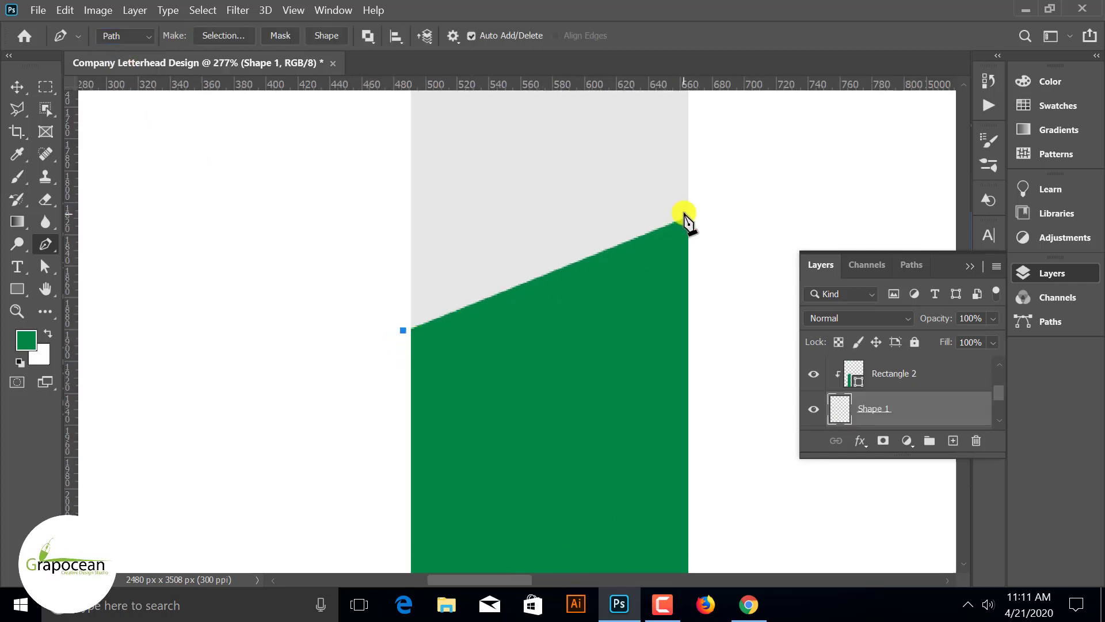
{"action": "left_click", "coordinate": [707, 216]}
{"action": "scroll", "coordinate": [420, 317], "scroll_direction": "up", "scroll_amount": 3}
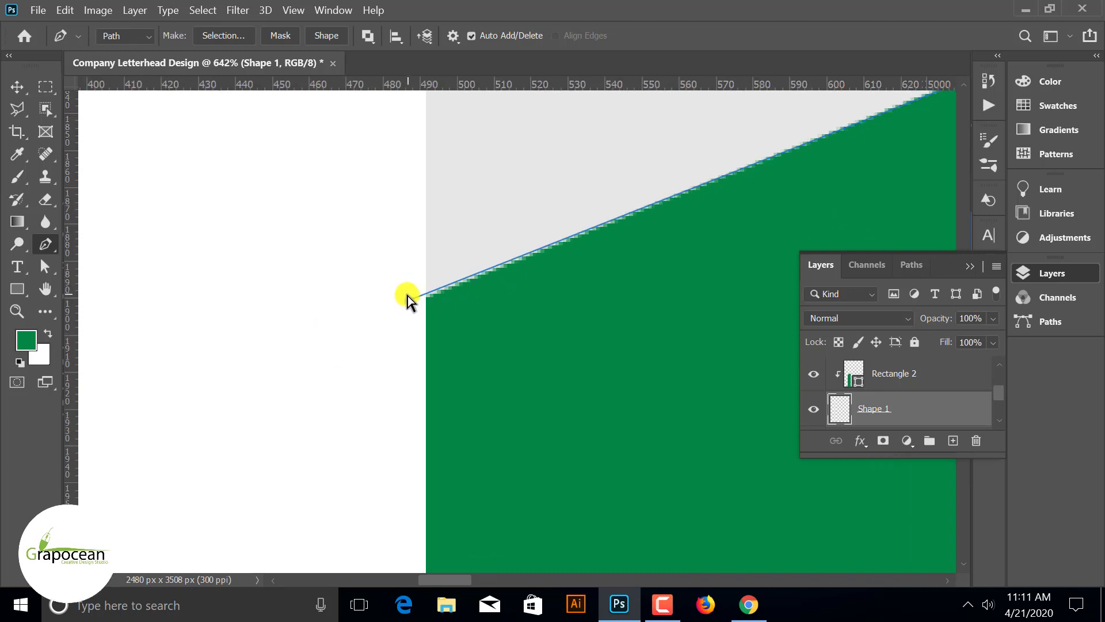
{"action": "scroll", "coordinate": [538, 266], "scroll_direction": "down", "scroll_amount": 2}
{"action": "scroll", "coordinate": [553, 259], "scroll_direction": "down", "scroll_amount": 2}
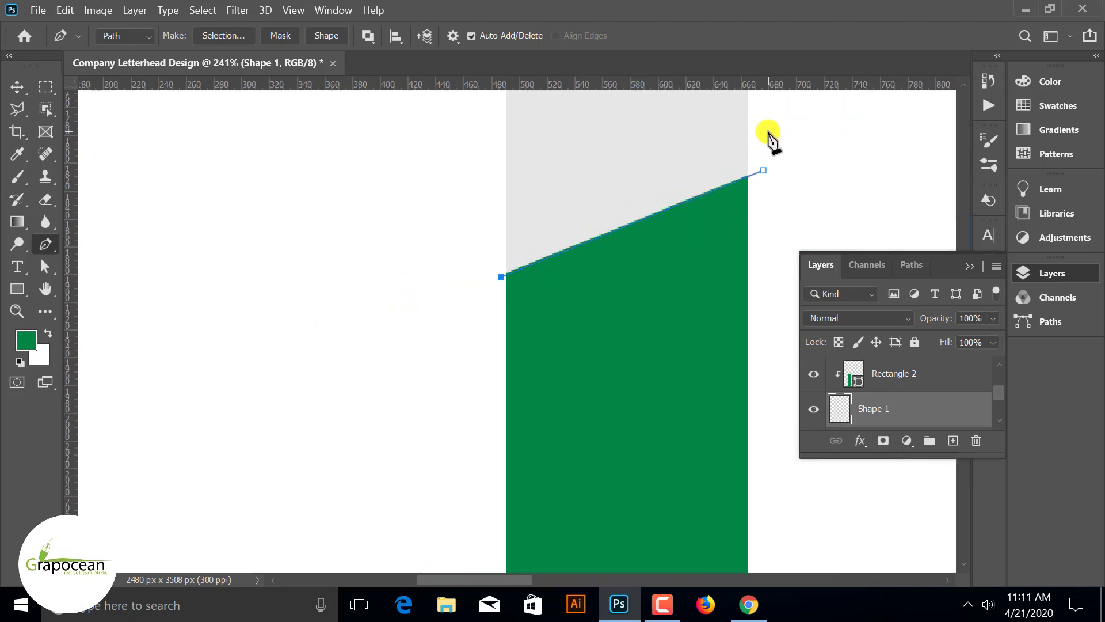
{"action": "left_click", "coordinate": [482, 230]}
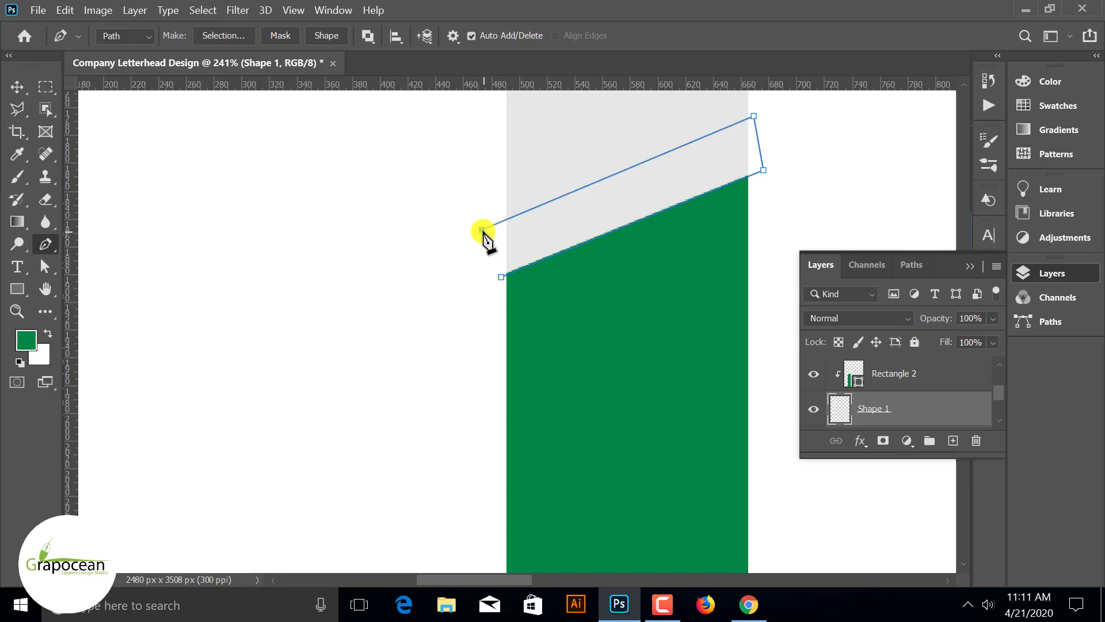
{"action": "left_click", "coordinate": [500, 277]}
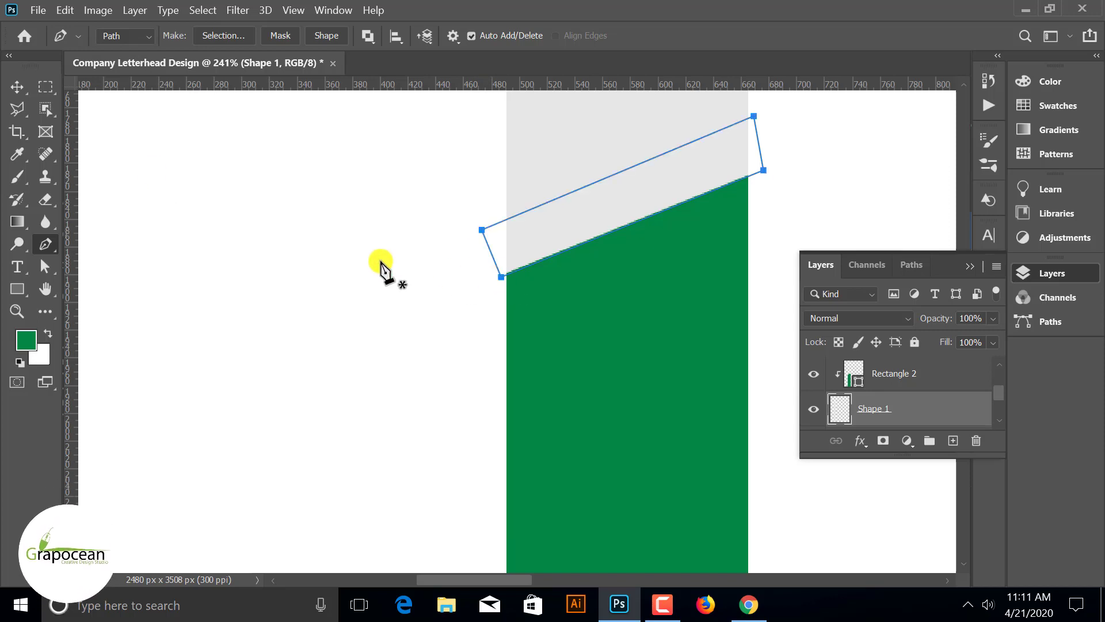
{"action": "left_click", "coordinate": [16, 87]}
- Delete the grey pixels inside the strip to leave a white gap, then deselect
{"action": "key", "text": "ctrl+Return"}
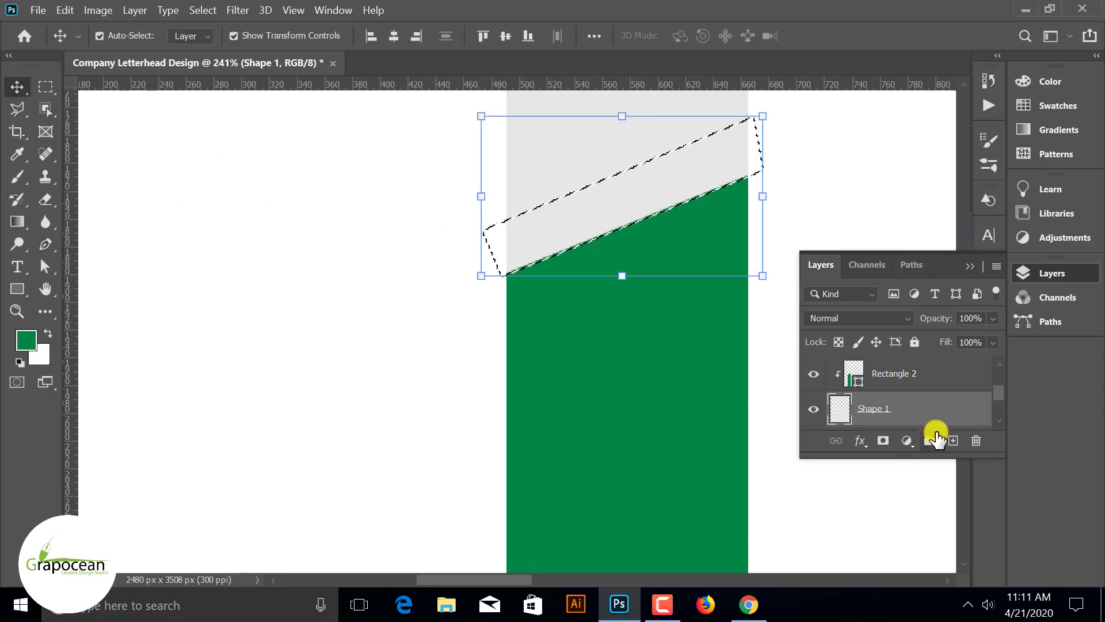
{"action": "key", "text": "Delete"}
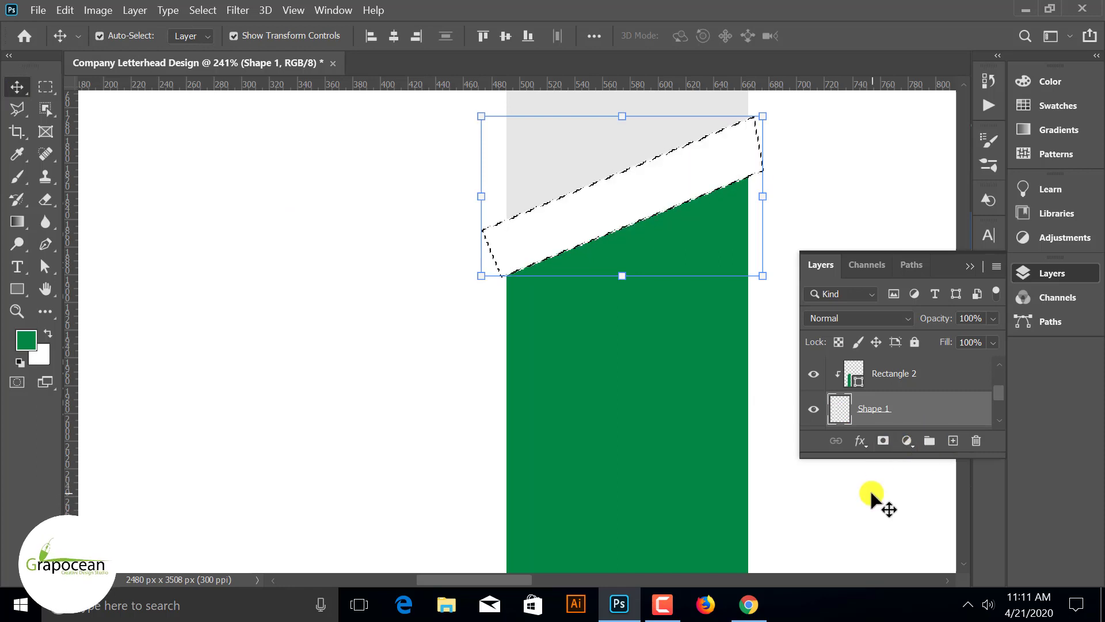
{"action": "left_click", "coordinate": [46, 87]}
{"action": "key", "text": "ctrl+d"}
{"action": "scroll", "coordinate": [385, 186], "scroll_direction": "down", "scroll_amount": 5}
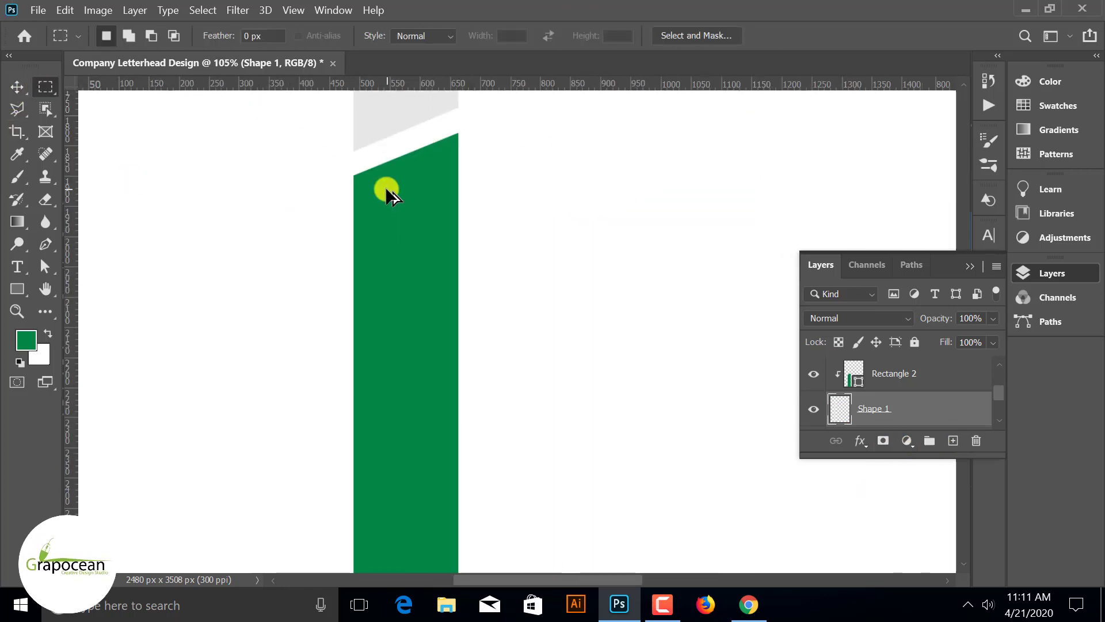
{"action": "scroll", "coordinate": [540, 286], "scroll_direction": "down", "scroll_amount": 5}
{"action": "scroll", "coordinate": [662, 343], "scroll_direction": "down", "scroll_amount": 5}
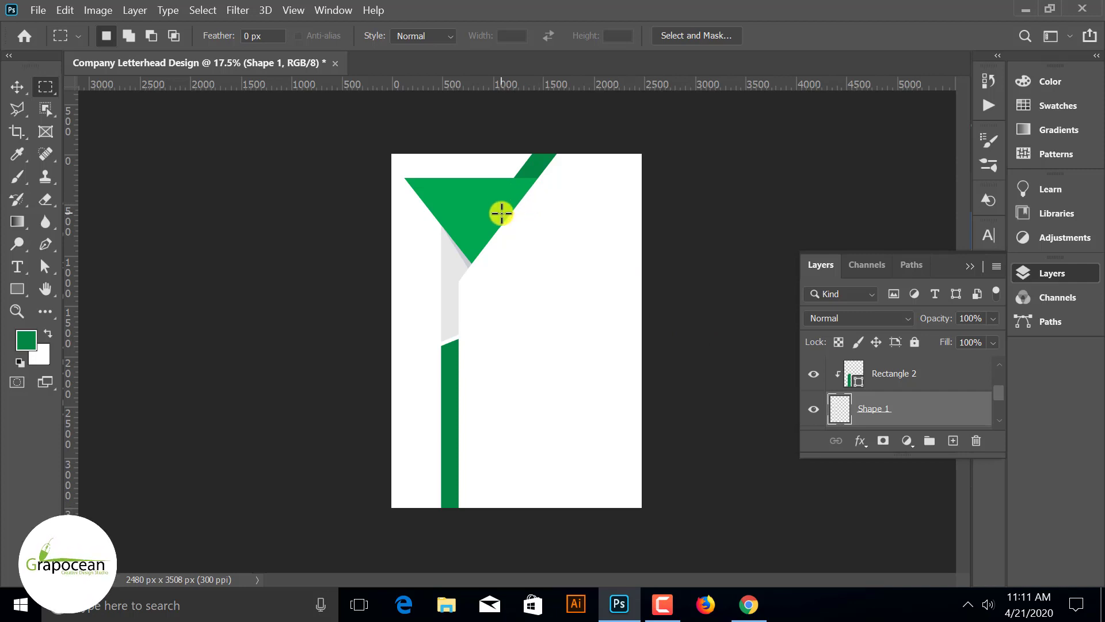
{"action": "key", "text": "ctrl+plus"}
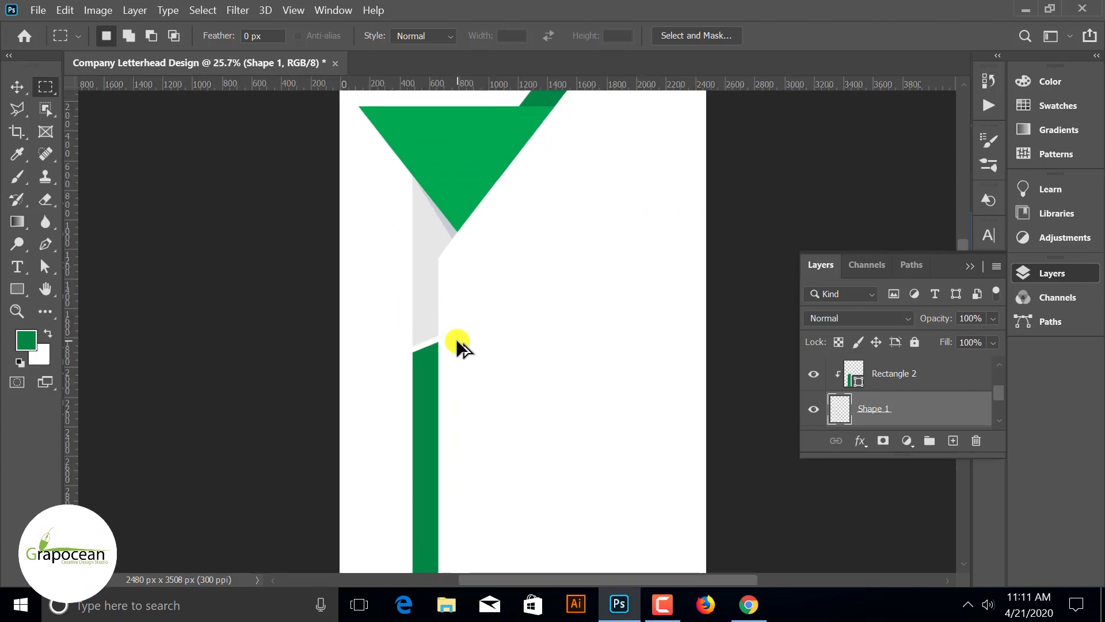
{"action": "key", "text": "ctrl+0"}
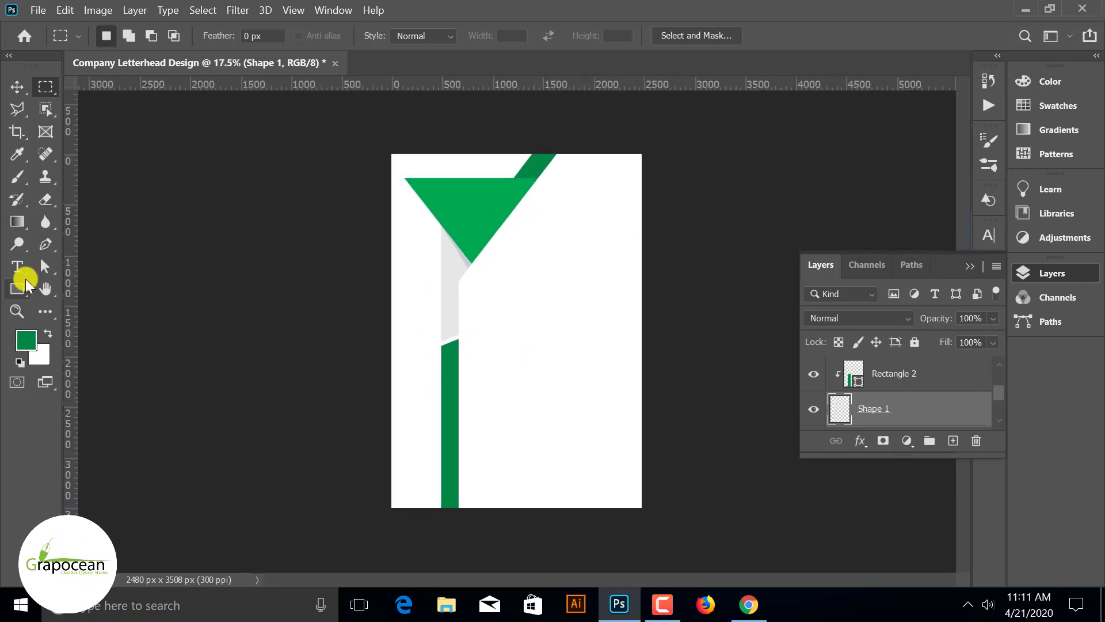
{"action": "scroll", "coordinate": [379, 137], "scroll_direction": "up", "scroll_amount": 1}
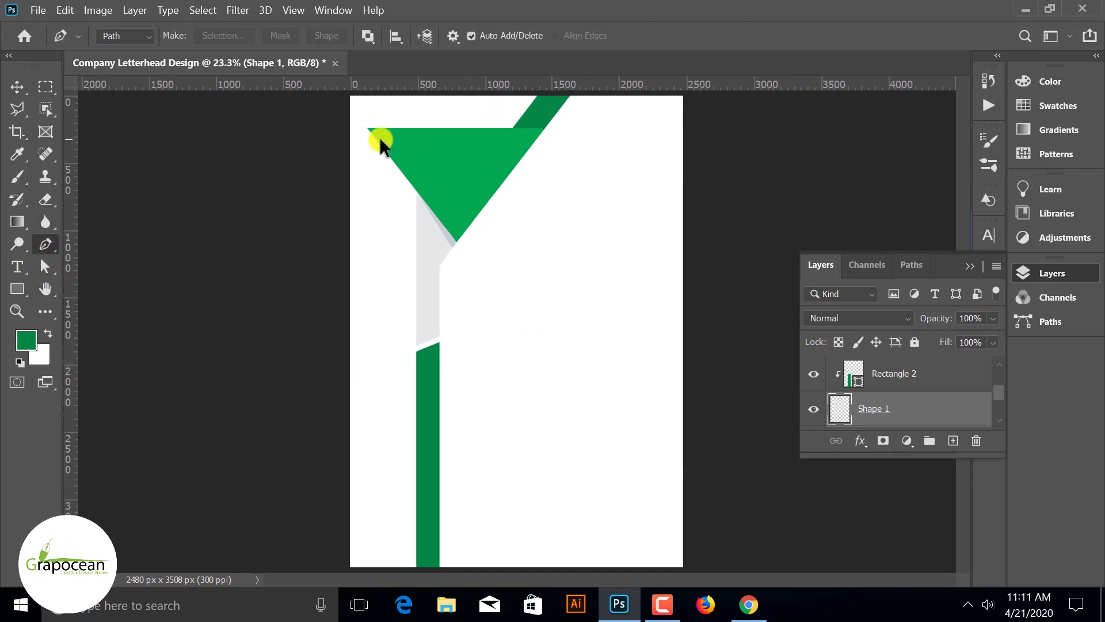
{"action": "scroll", "coordinate": [351, 111], "scroll_direction": "up", "scroll_amount": 1}
{"action": "scroll", "coordinate": [350, 112], "scroll_direction": "up", "scroll_amount": 1}
{"action": "scroll", "coordinate": [345, 101], "scroll_direction": "up", "scroll_amount": 1}
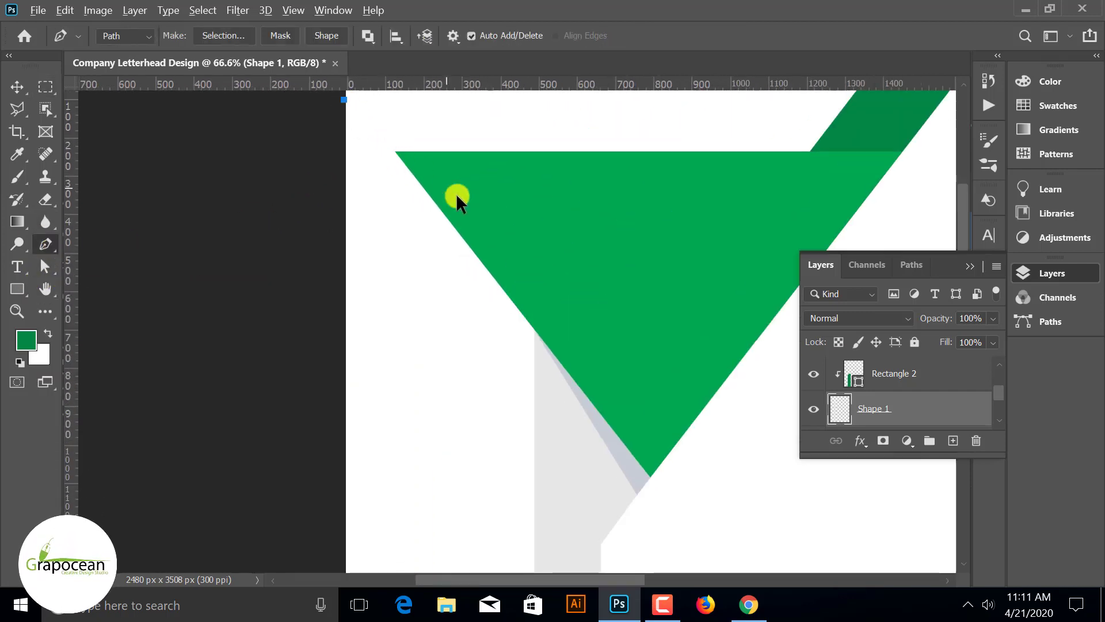
{"action": "key", "text": "z"}
{"action": "scroll", "coordinate": [379, 133], "scroll_direction": "down", "scroll_amount": 1}
{"action": "left_click", "coordinate": [17, 87]}
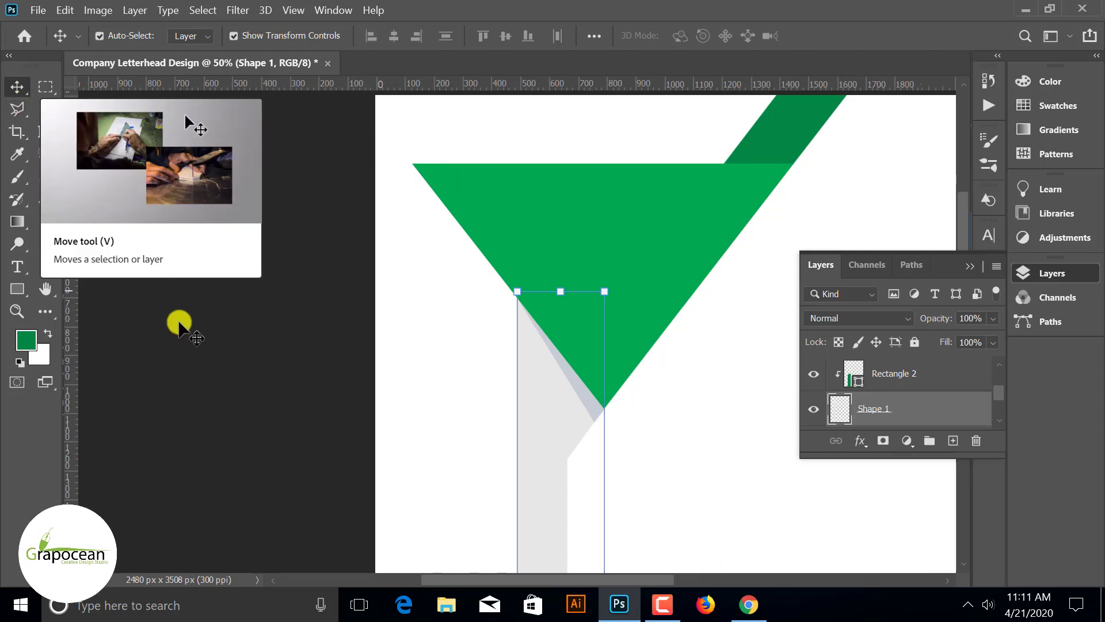
{"action": "left_click", "coordinate": [180, 320]}
{"action": "left_click", "coordinate": [46, 244]}
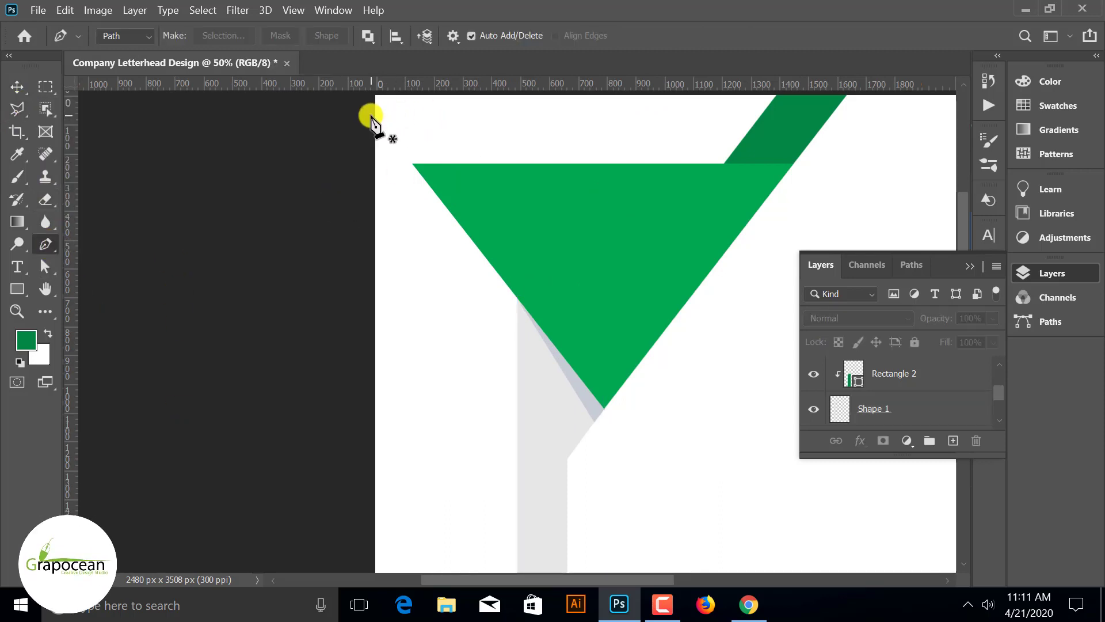
{"action": "left_click", "coordinate": [370, 115]}
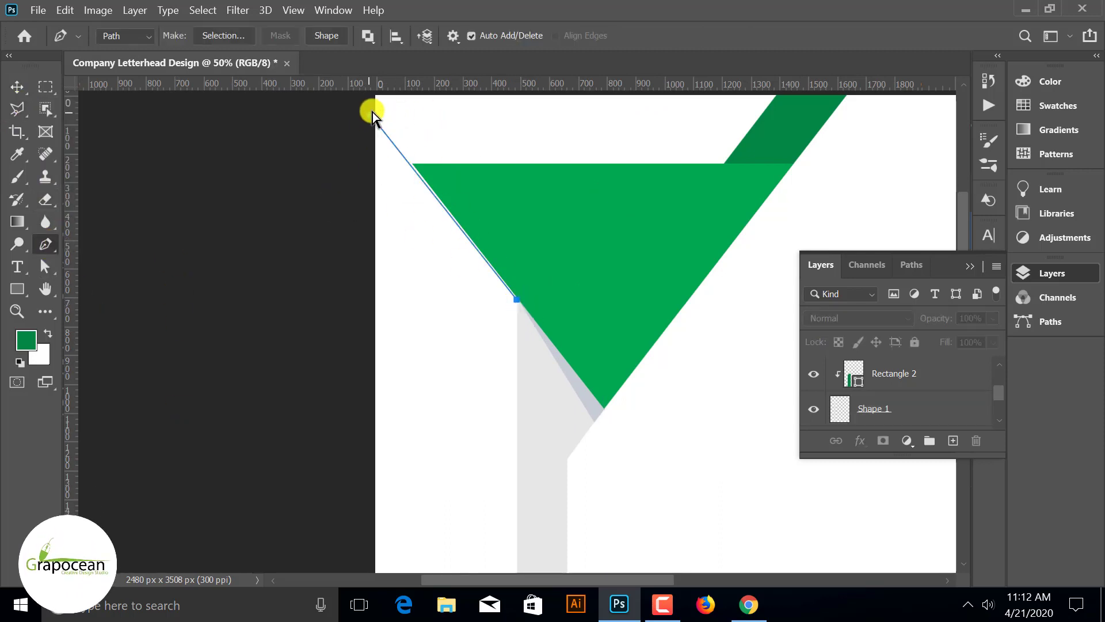
{"action": "left_click", "coordinate": [372, 114]}
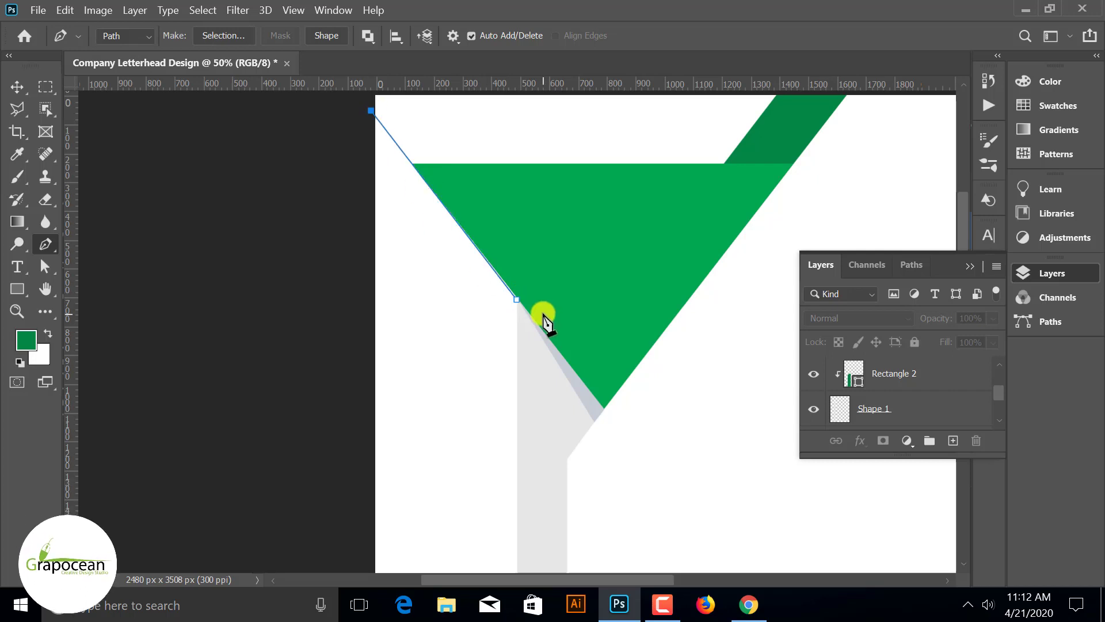
{"action": "scroll", "coordinate": [521, 311], "scroll_direction": "up", "scroll_amount": 3}
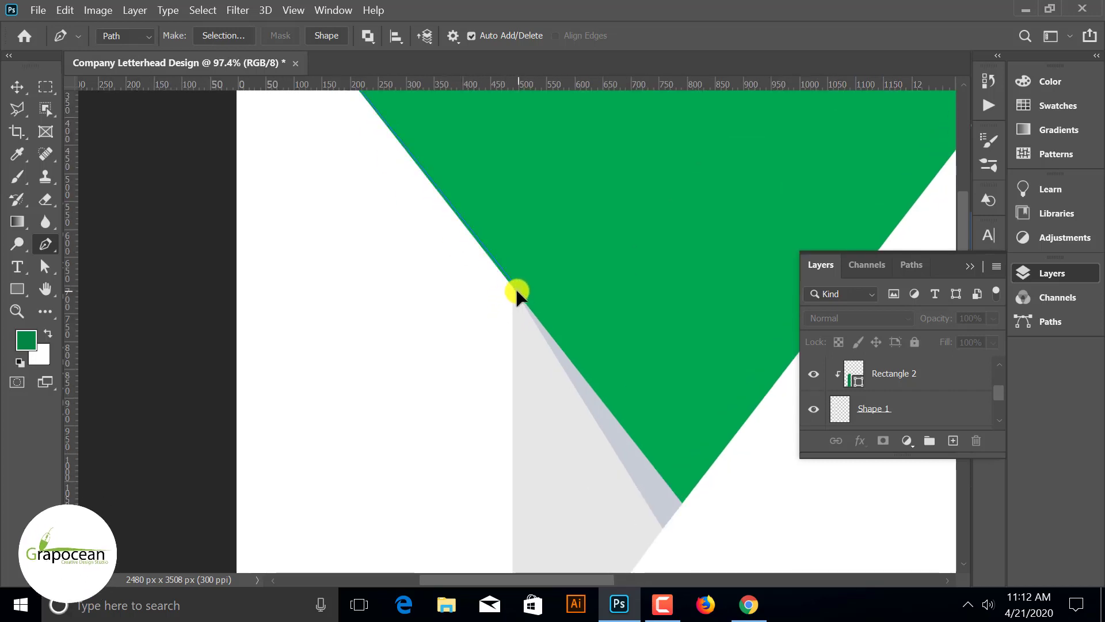
{"action": "scroll", "coordinate": [511, 291], "scroll_direction": "down", "scroll_amount": 5}
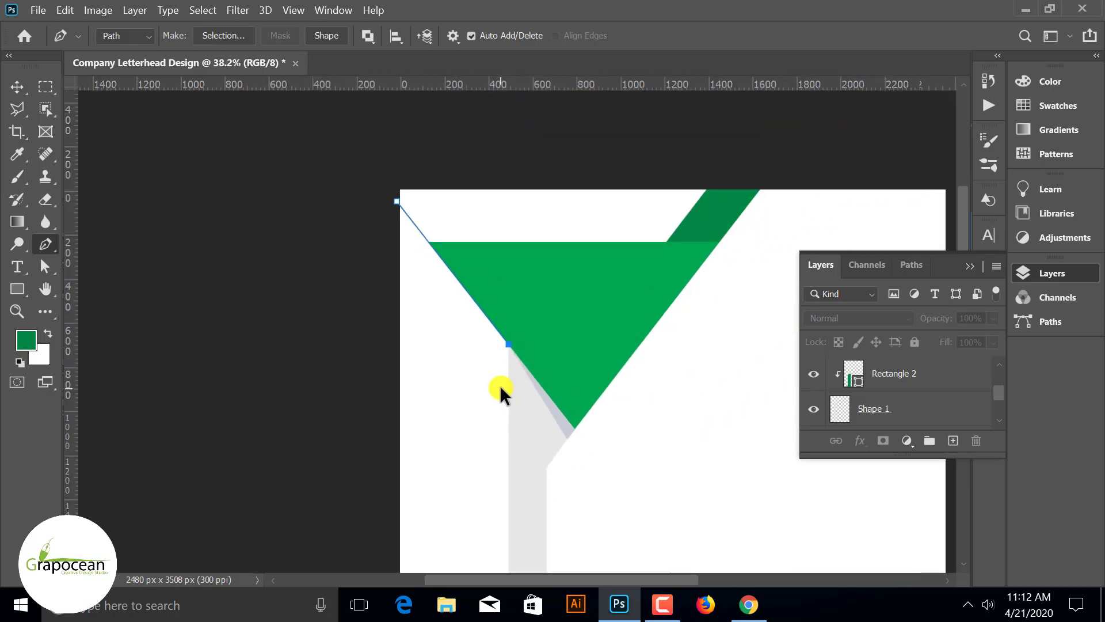
{"action": "scroll", "coordinate": [501, 387], "scroll_direction": "down", "scroll_amount": 5}
{"action": "scroll", "coordinate": [538, 424], "scroll_direction": "down", "scroll_amount": 2}
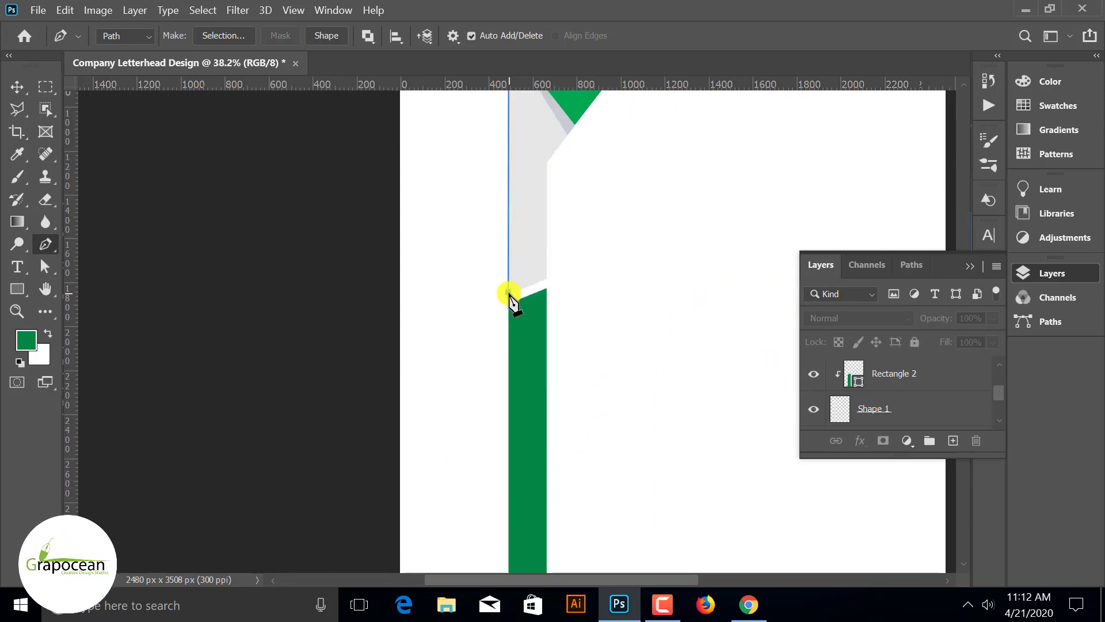
{"action": "key", "text": "z"}
{"action": "left_click", "coordinate": [392, 341]}
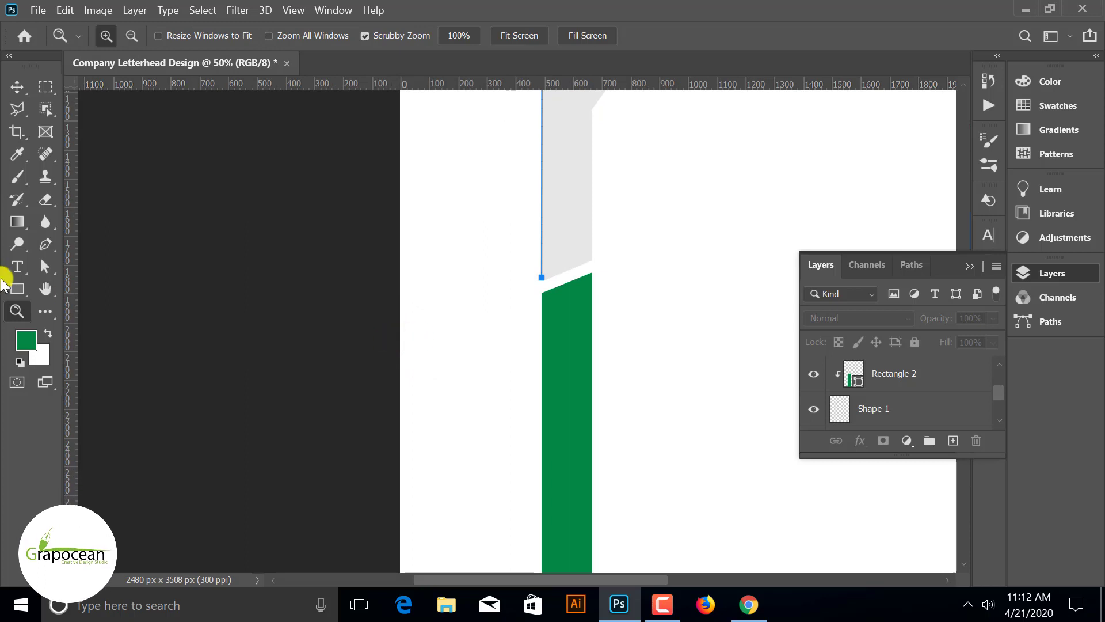
{"action": "left_click", "coordinate": [45, 244]}
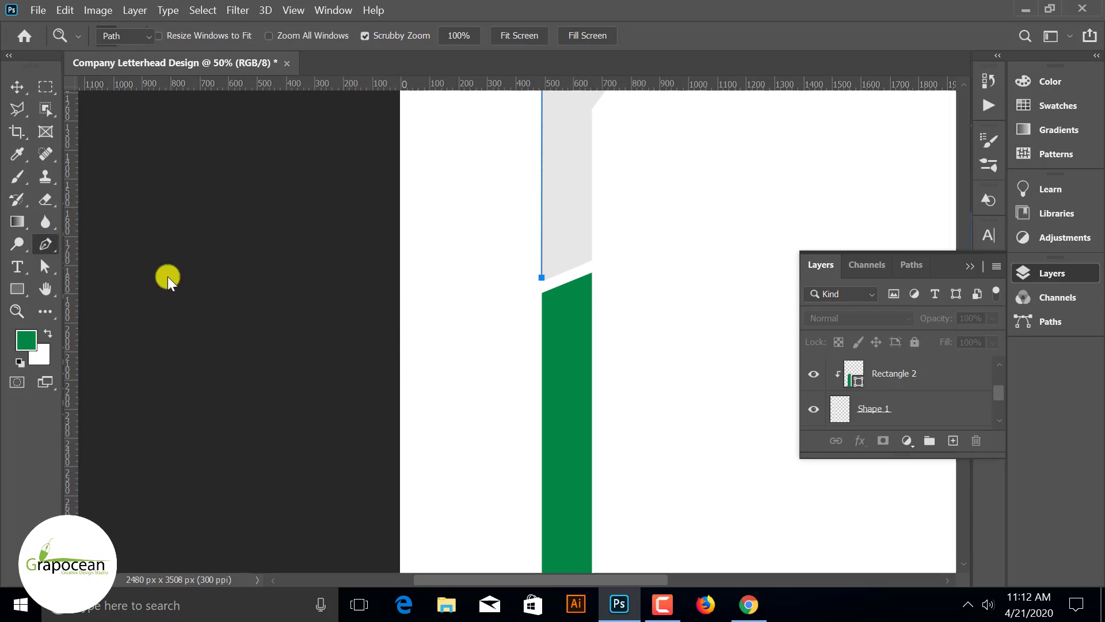
{"action": "left_click", "coordinate": [385, 342]}
{"action": "scroll", "coordinate": [417, 364], "scroll_direction": "down", "scroll_amount": 5}
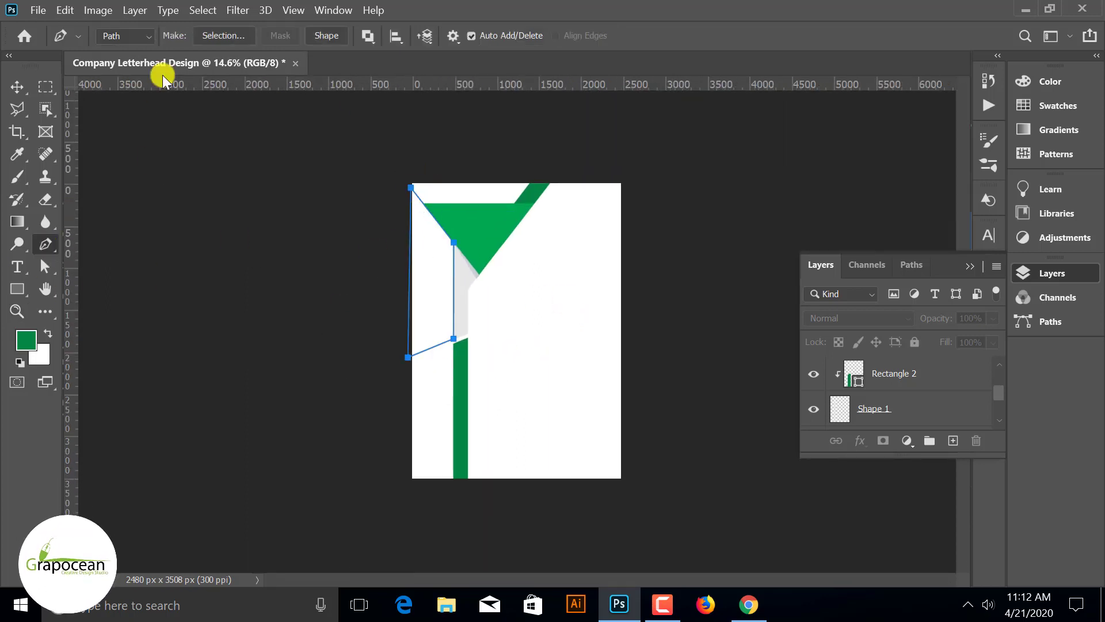
{"action": "key", "text": "Escape"}
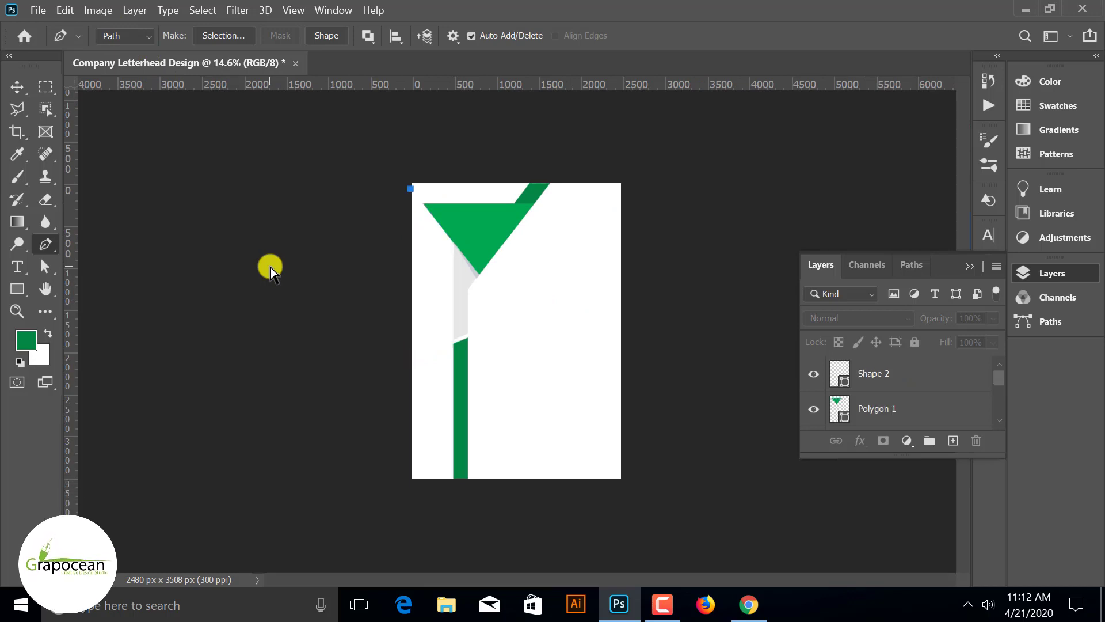
{"action": "scroll", "coordinate": [308, 340], "scroll_direction": "down", "scroll_amount": 1}
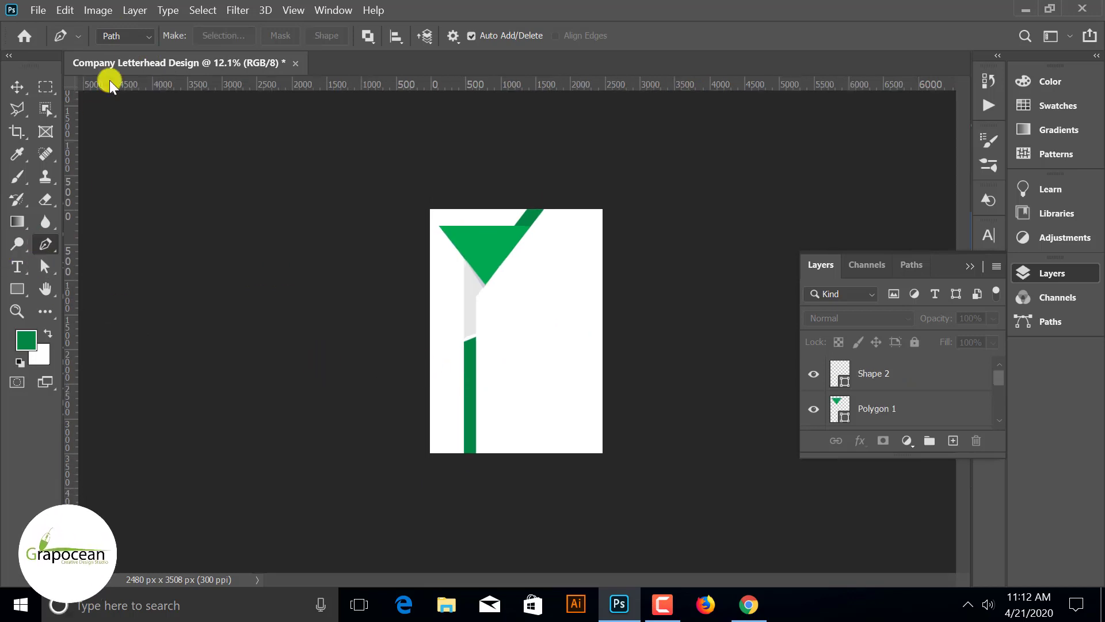
{"action": "left_click", "coordinate": [124, 36]}
- Start a Shape 3 outline at the page's top-left corner along the triangle edge
{"action": "scroll", "coordinate": [370, 152], "scroll_direction": "up", "scroll_amount": 4}
{"action": "scroll", "coordinate": [355, 192], "scroll_direction": "up", "scroll_amount": 3}
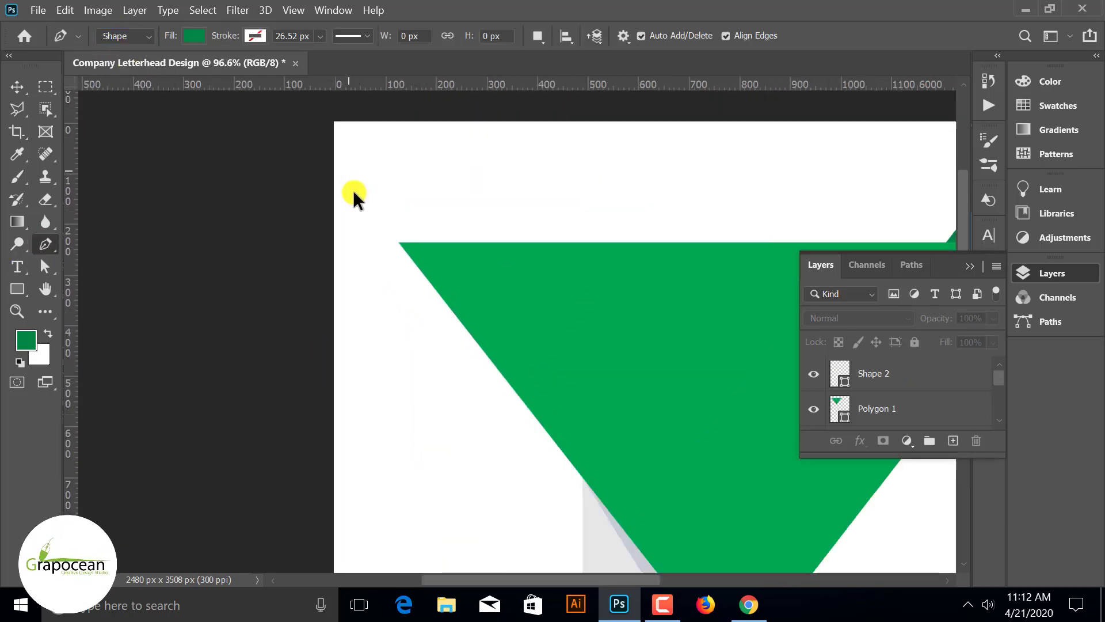
{"action": "left_click", "coordinate": [326, 159]}
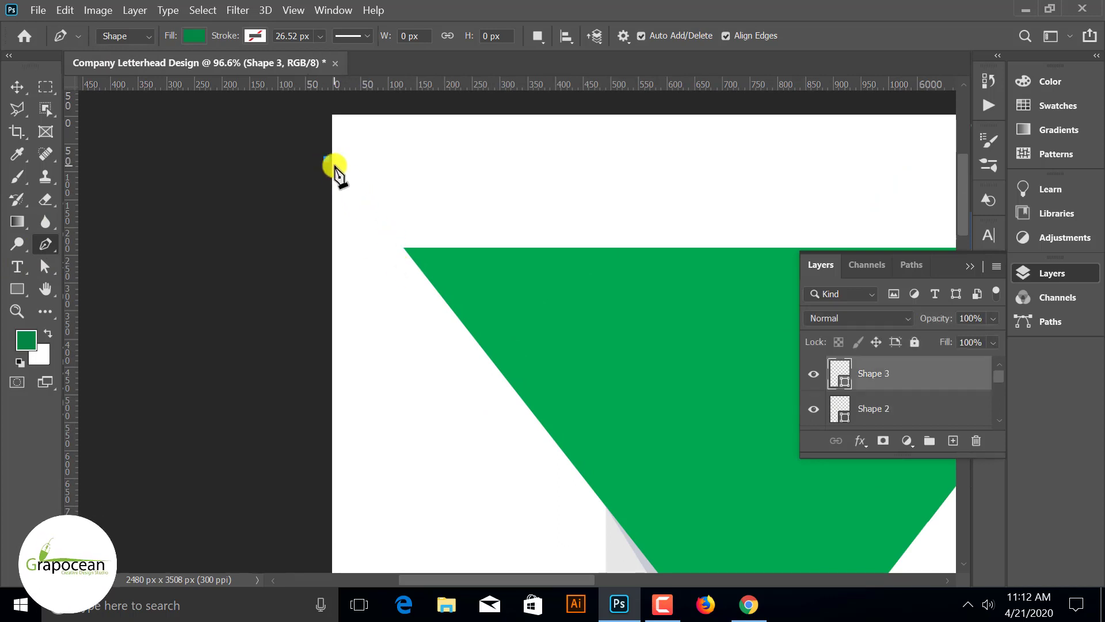
{"action": "key", "text": "ctrl+z"}
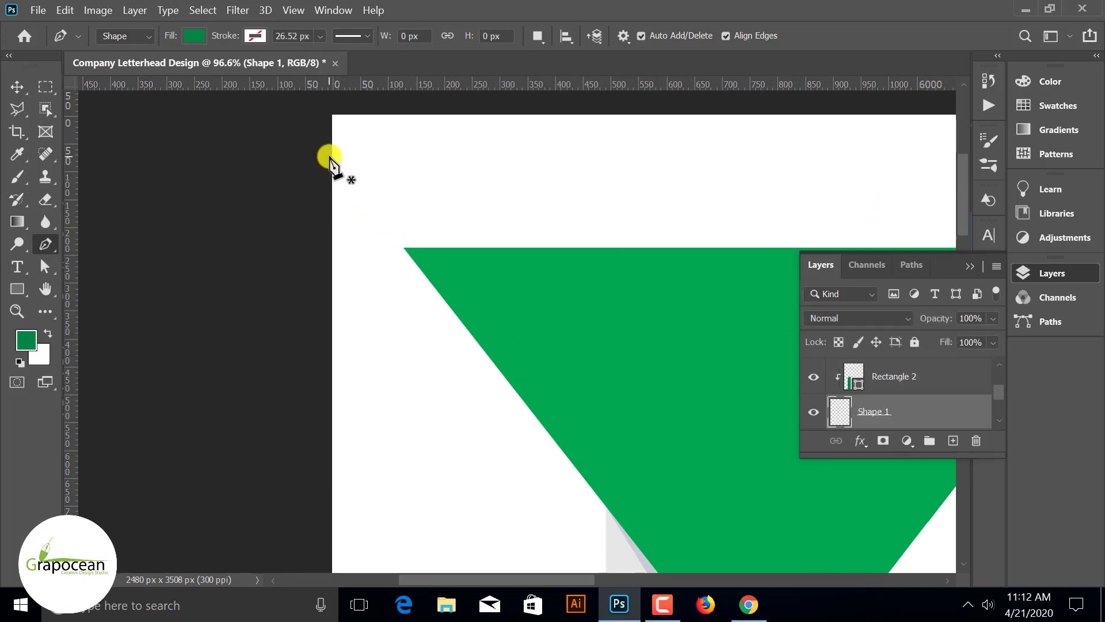
{"action": "left_click", "coordinate": [328, 155]}
{"action": "left_click", "coordinate": [331, 167]}
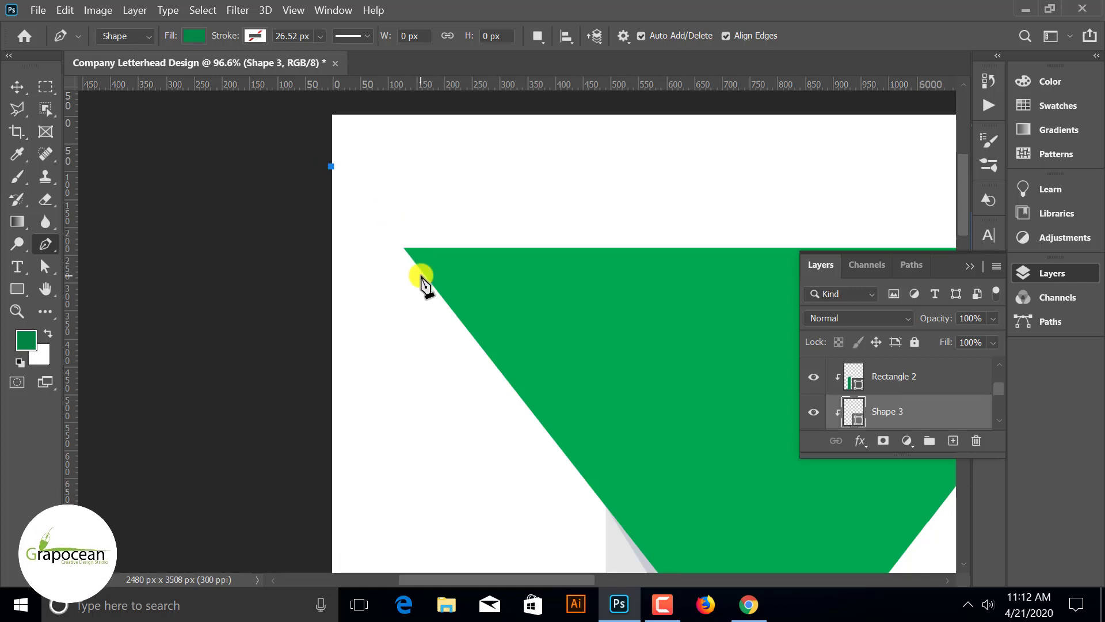
{"action": "left_click", "coordinate": [433, 285]}
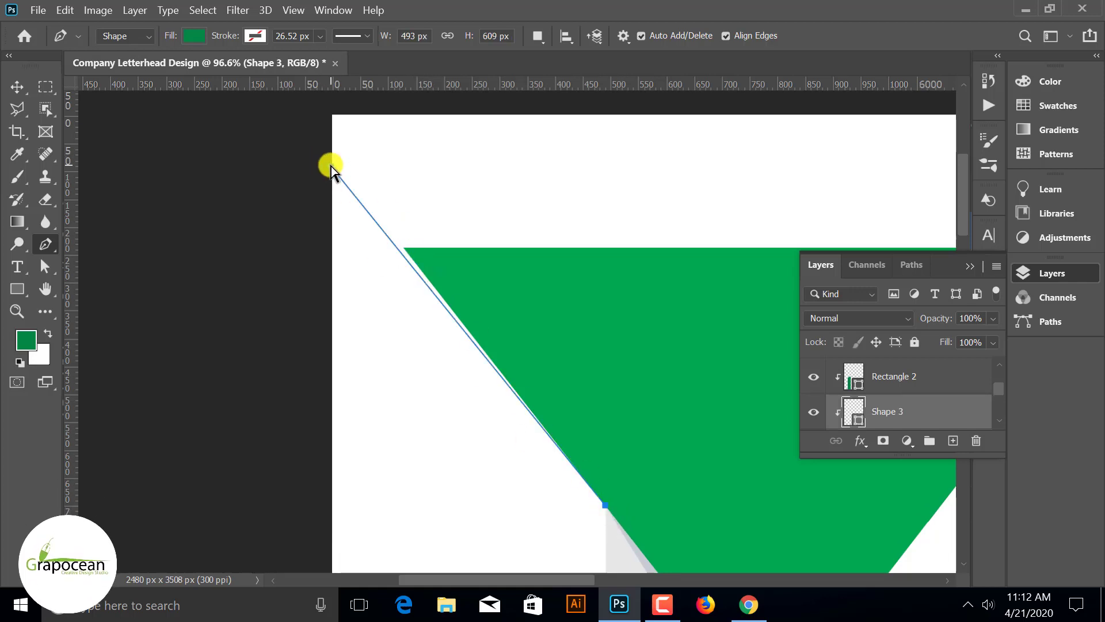
- Extend the outline down the grey panel's left edge and close it at the start
{"action": "scroll", "coordinate": [636, 485], "scroll_direction": "down", "scroll_amount": 3}
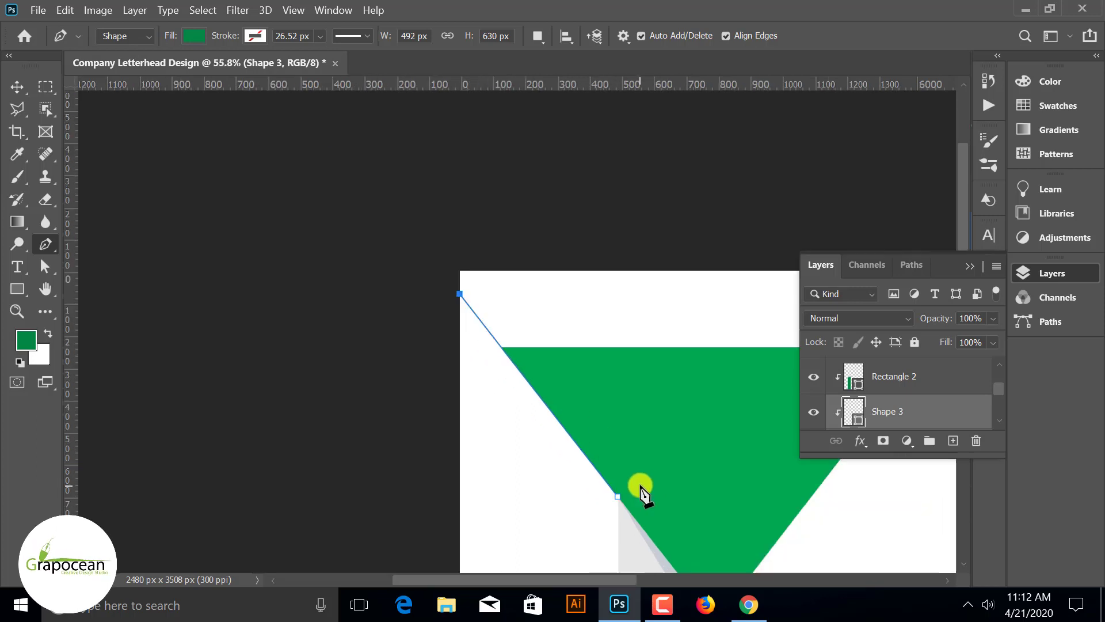
{"action": "scroll", "coordinate": [640, 489], "scroll_direction": "down", "scroll_amount": 5}
{"action": "left_click", "coordinate": [617, 467]}
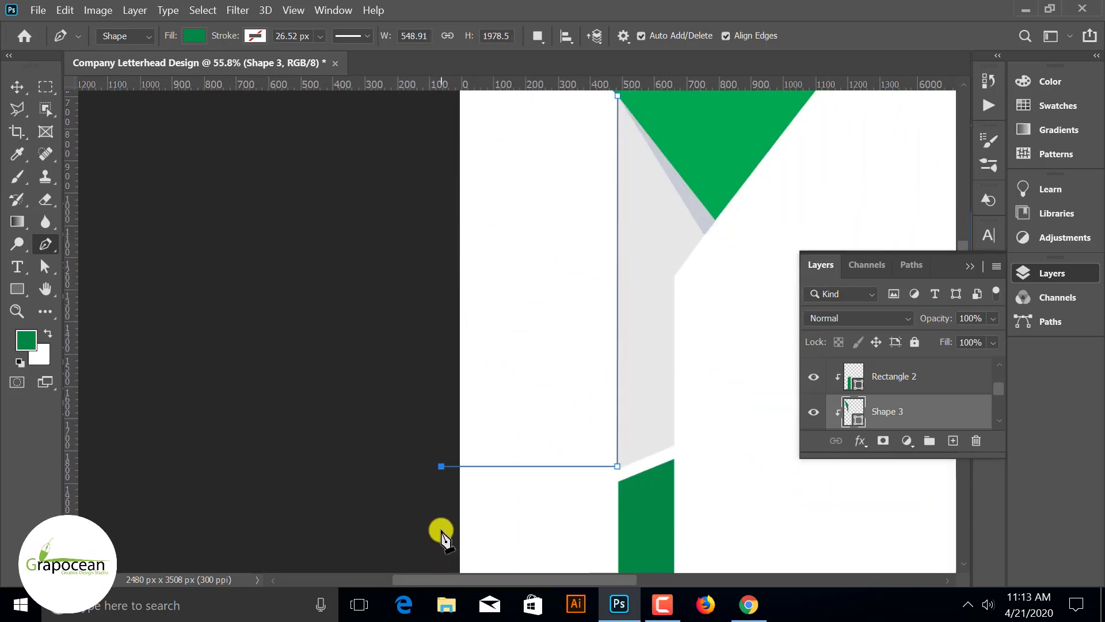
{"action": "key", "text": "ctrl+z"}
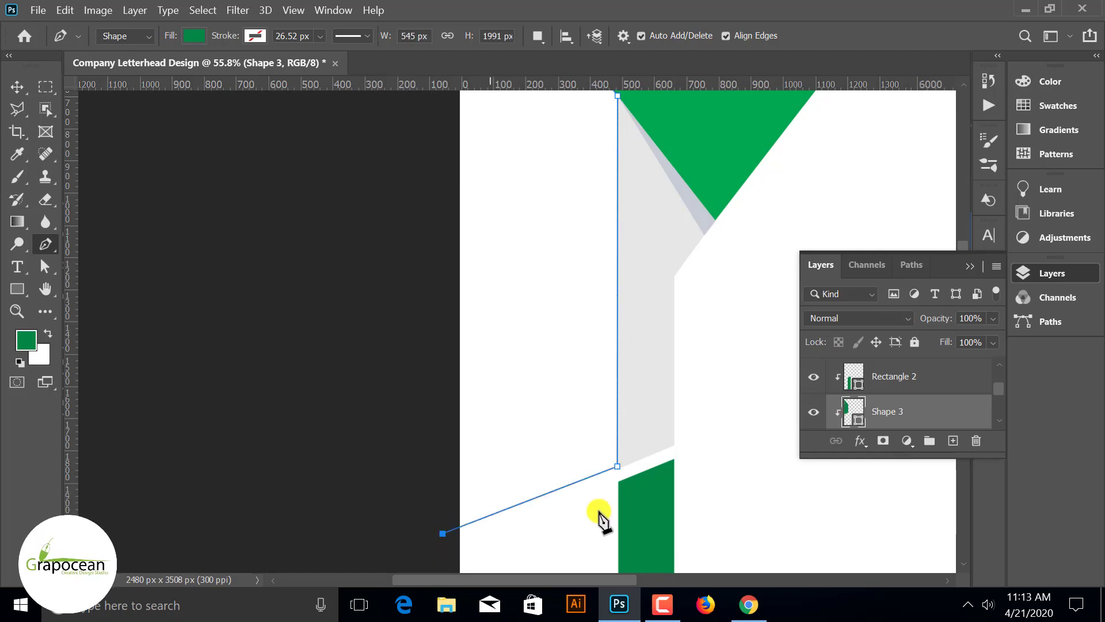
{"action": "scroll", "coordinate": [599, 518], "scroll_direction": "down", "scroll_amount": 2}
{"action": "left_click", "coordinate": [567, 151]}
- Fill the left side panel shape with white
{"action": "left_click", "coordinate": [194, 36]}
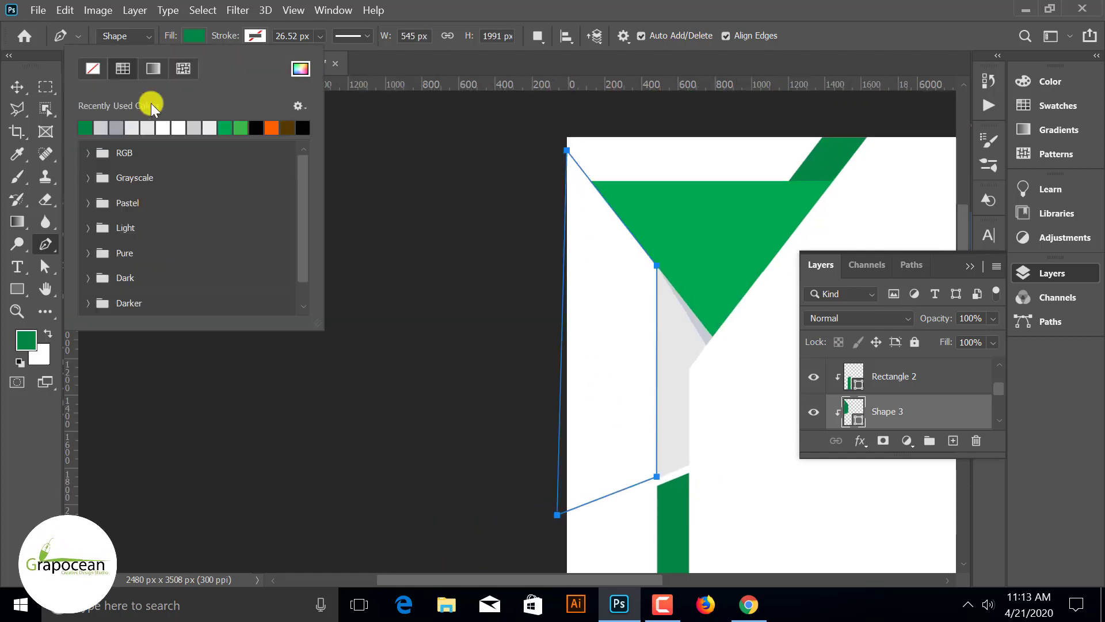
{"action": "left_click", "coordinate": [179, 127]}
{"action": "left_click", "coordinate": [17, 86]}
{"action": "left_click", "coordinate": [552, 345]}
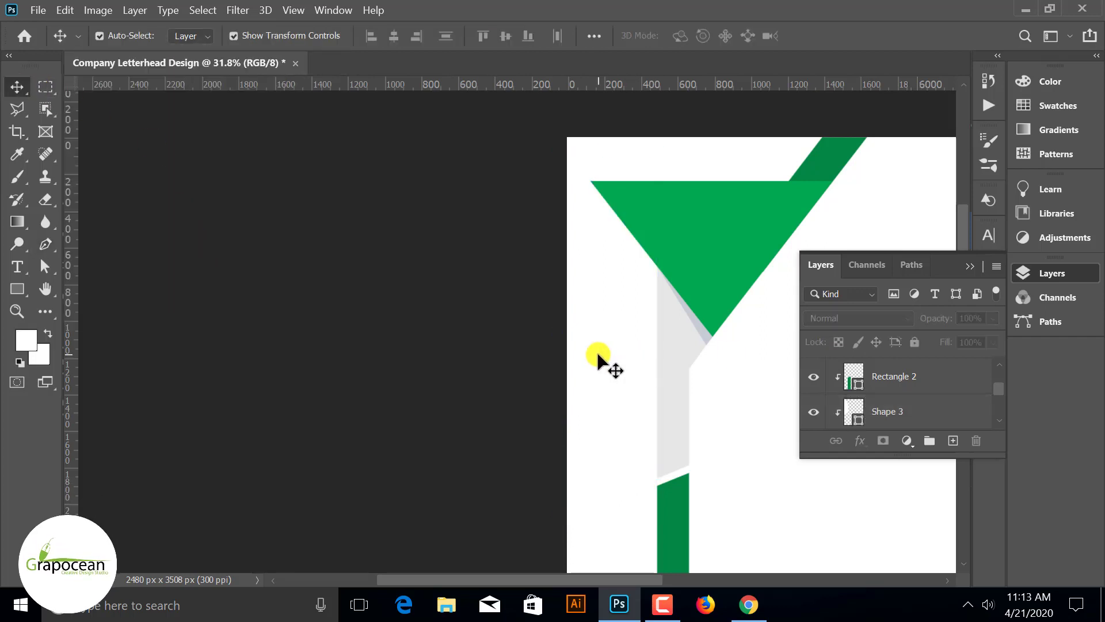
{"action": "scroll", "coordinate": [893, 395], "scroll_direction": "down", "scroll_amount": 1}
{"action": "scroll", "coordinate": [895, 398], "scroll_direction": "up", "scroll_amount": 1}
- Drag Shape 3 to the top of the layer stack so it is no longer clipped
{"action": "left_click", "coordinate": [901, 408]}
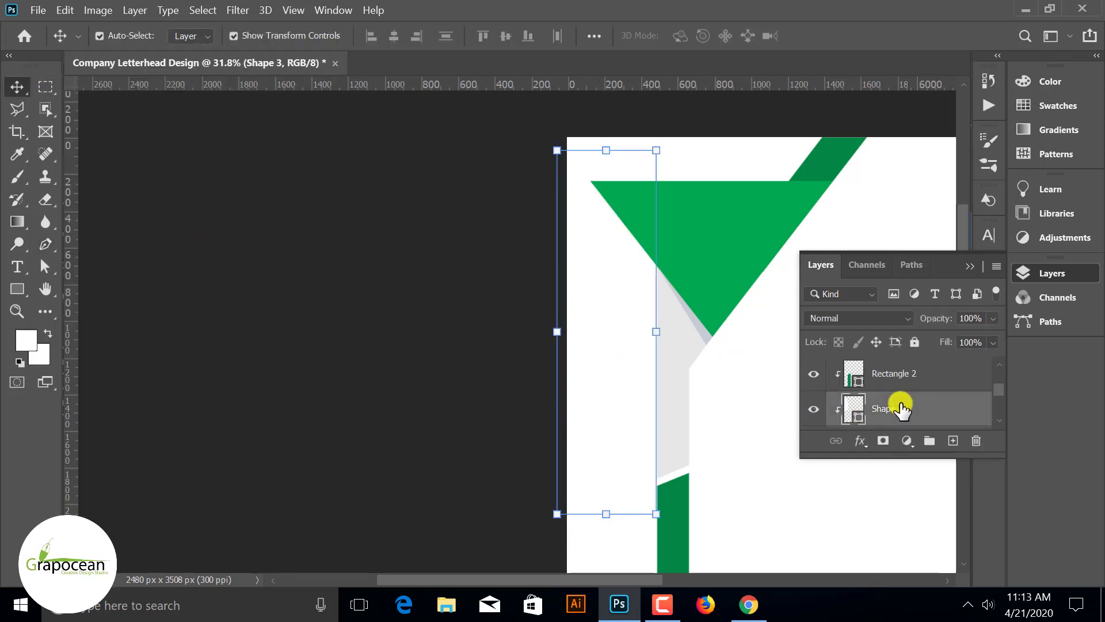
{"action": "left_click_drag", "start_coordinate": [901, 408], "coordinate": [913, 357]}
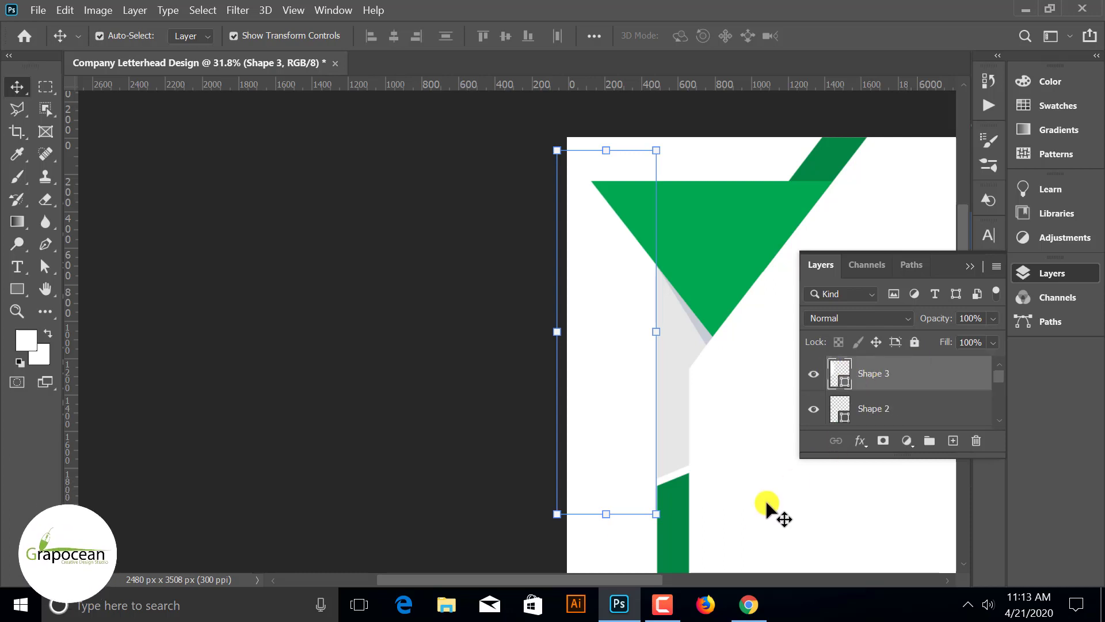
{"action": "left_click", "coordinate": [777, 514]}
- Change Shape 3's fill to a near-white light grey in the Color Picker
{"action": "left_click", "coordinate": [841, 371]}
{"action": "double_click", "coordinate": [834, 375]}
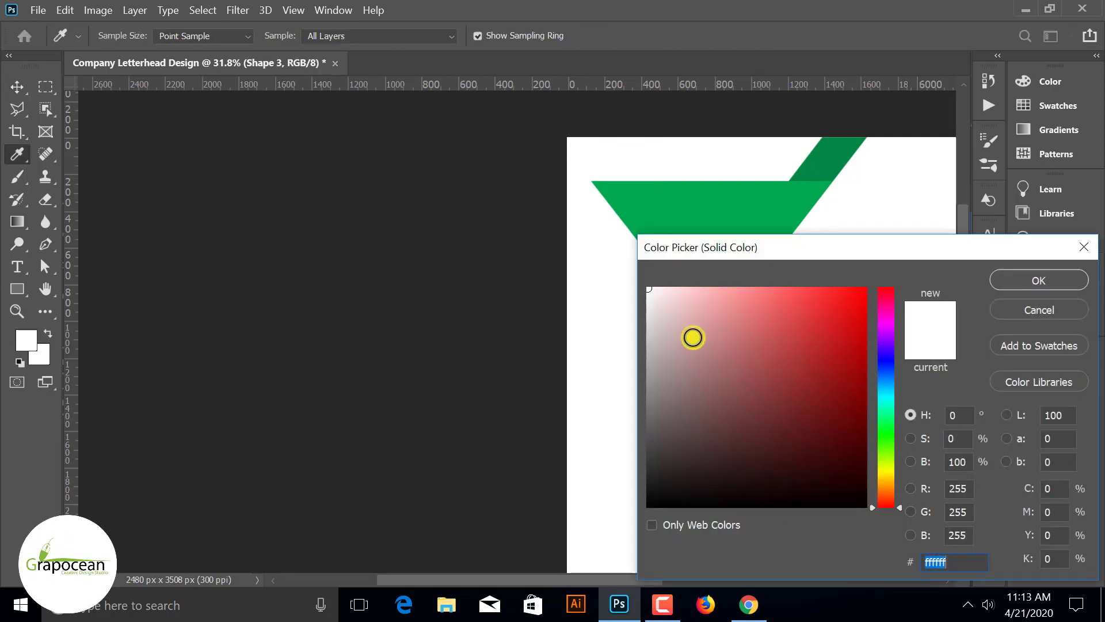
{"action": "left_click_drag", "start_coordinate": [748, 247], "coordinate": [793, 373]}
{"action": "left_click", "coordinate": [695, 428]}
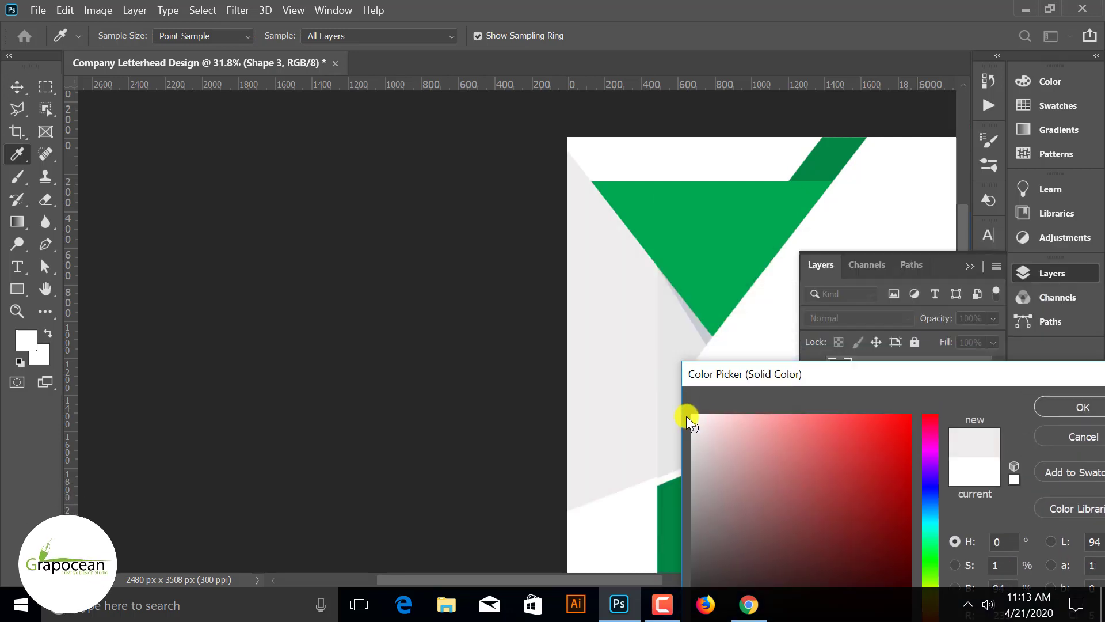
{"action": "left_click_drag", "start_coordinate": [697, 422], "coordinate": [684, 418]}
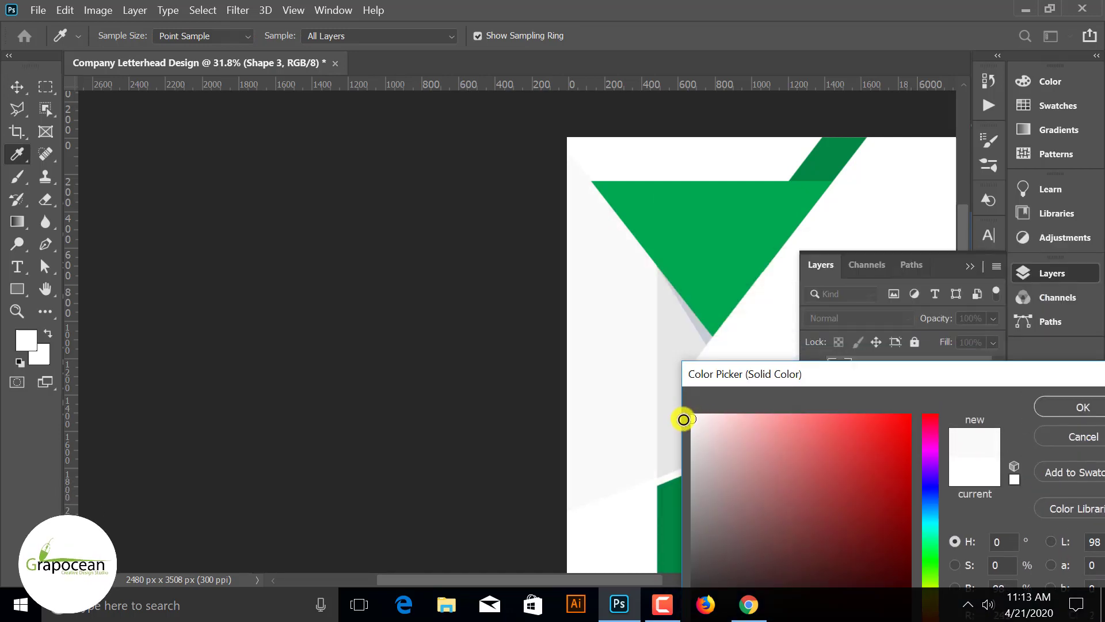
{"action": "left_click", "coordinate": [1082, 407]}
{"action": "key", "text": "v"}
{"action": "left_click", "coordinate": [226, 252]}
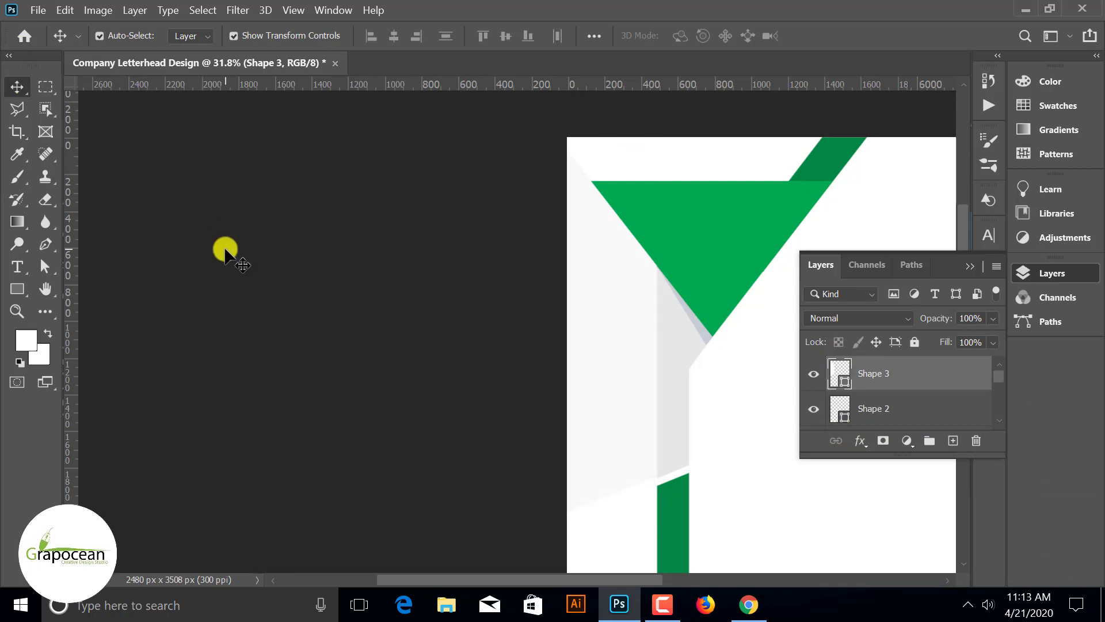
{"action": "key", "text": "ctrl+0"}
- Select Shape 3's corner anchor points next to the grey strip for editing
{"action": "scroll", "coordinate": [397, 403], "scroll_direction": "up", "scroll_amount": 5}
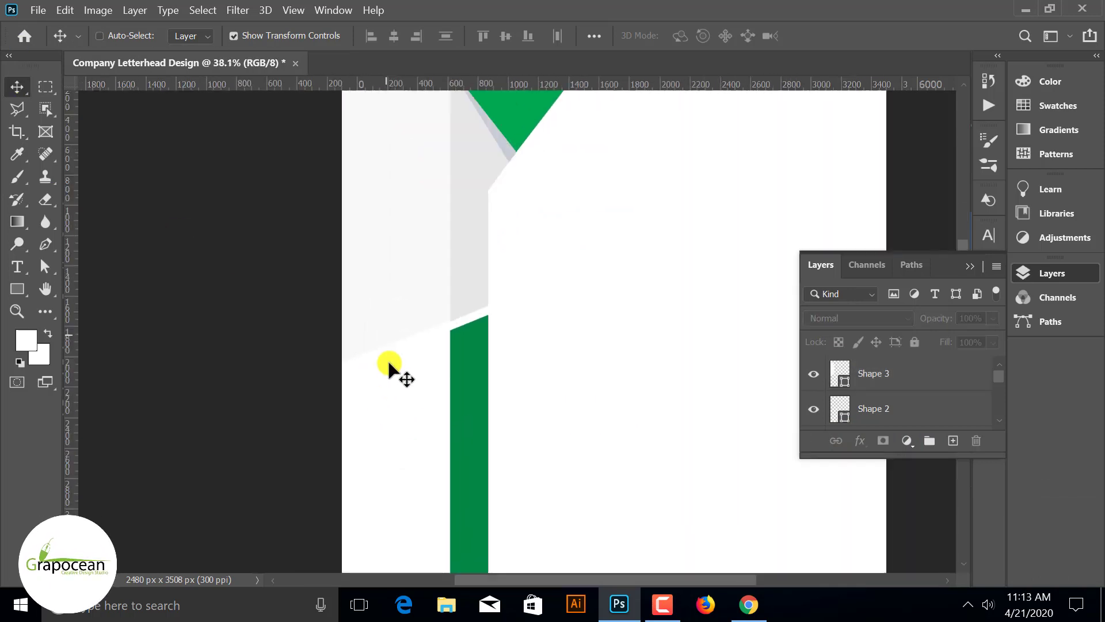
{"action": "scroll", "coordinate": [438, 323], "scroll_direction": "up", "scroll_amount": 8}
{"action": "left_click", "coordinate": [510, 262]}
{"action": "left_click", "coordinate": [592, 249]}
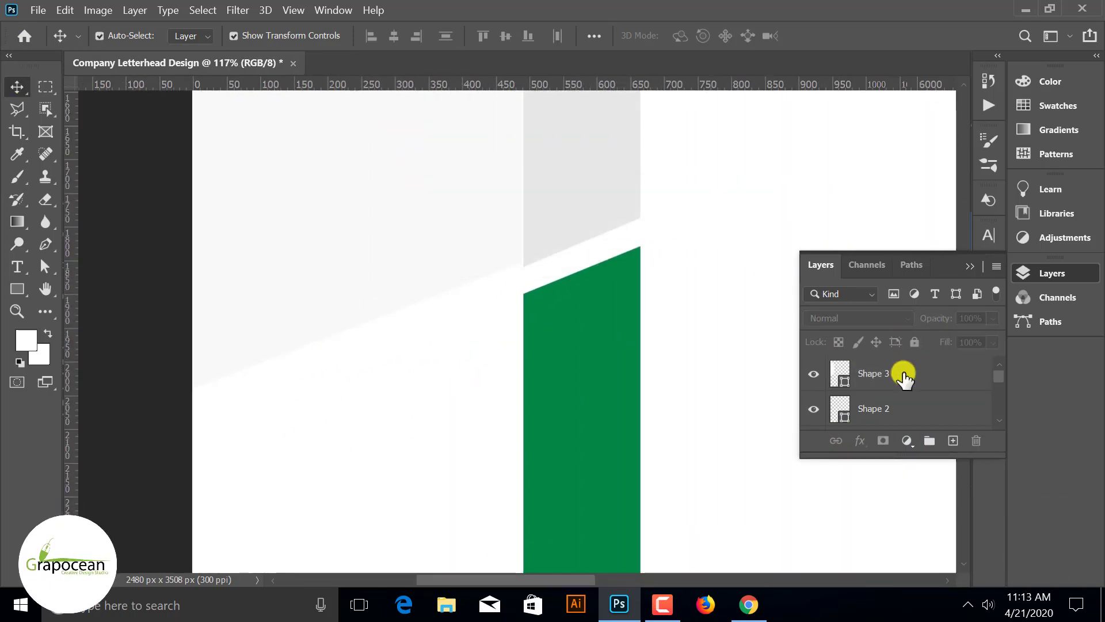
{"action": "left_click", "coordinate": [858, 373]}
{"action": "scroll", "coordinate": [550, 277], "scroll_direction": "up", "scroll_amount": 3}
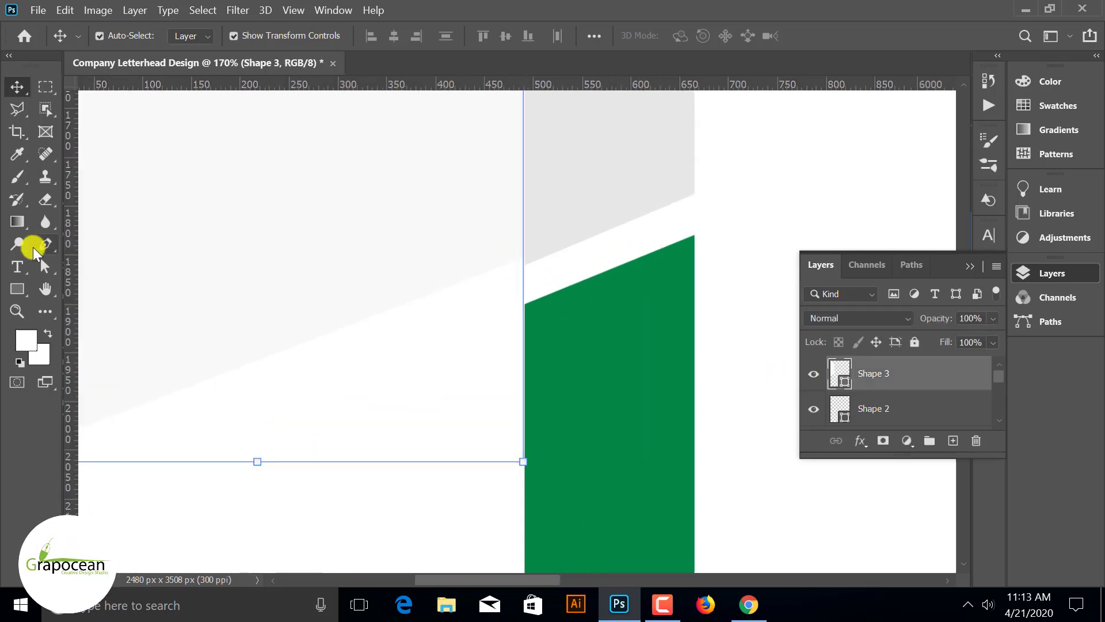
{"action": "left_click", "coordinate": [46, 244]}
{"action": "left_click", "coordinate": [523, 262]}
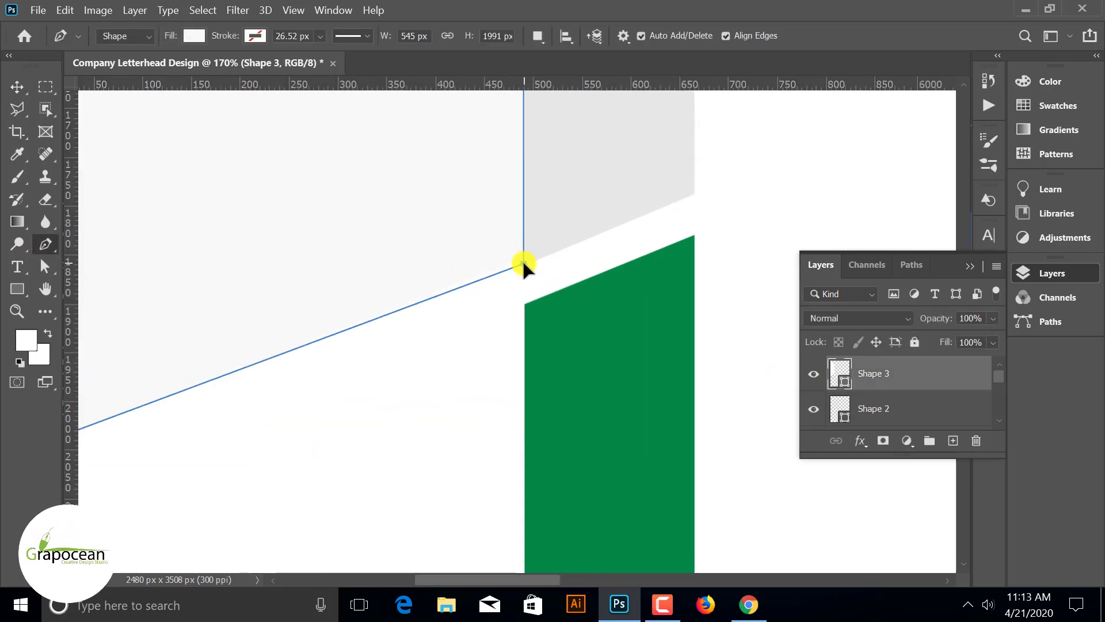
{"action": "scroll", "coordinate": [668, 288], "scroll_direction": "down", "scroll_amount": 3}
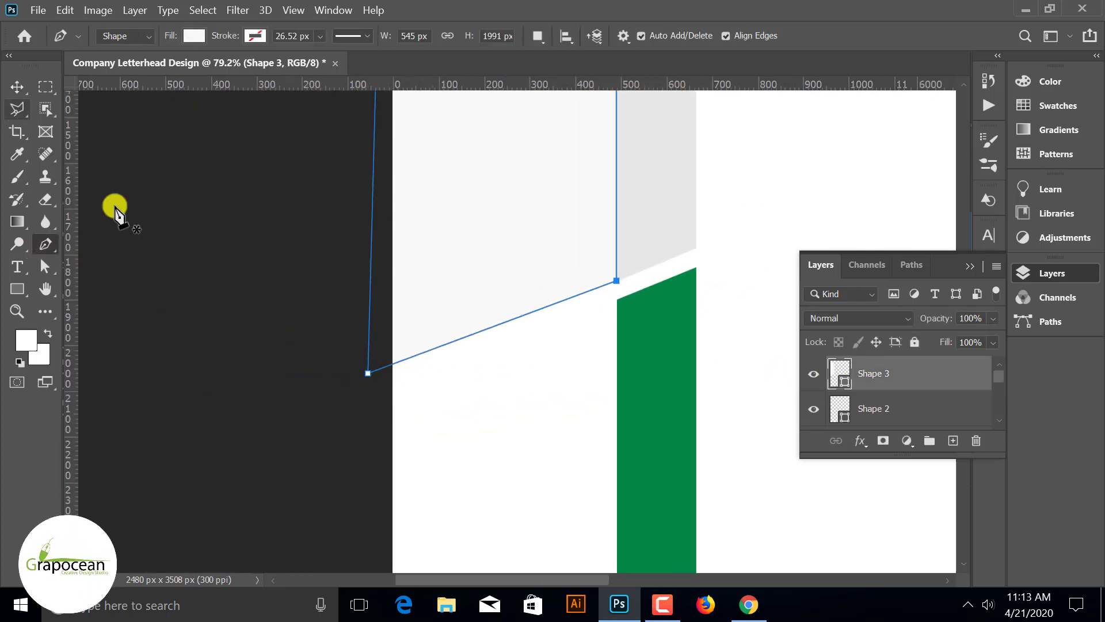
{"action": "scroll", "coordinate": [378, 368], "scroll_direction": "up", "scroll_amount": 4}
{"action": "left_click", "coordinate": [442, 374]}
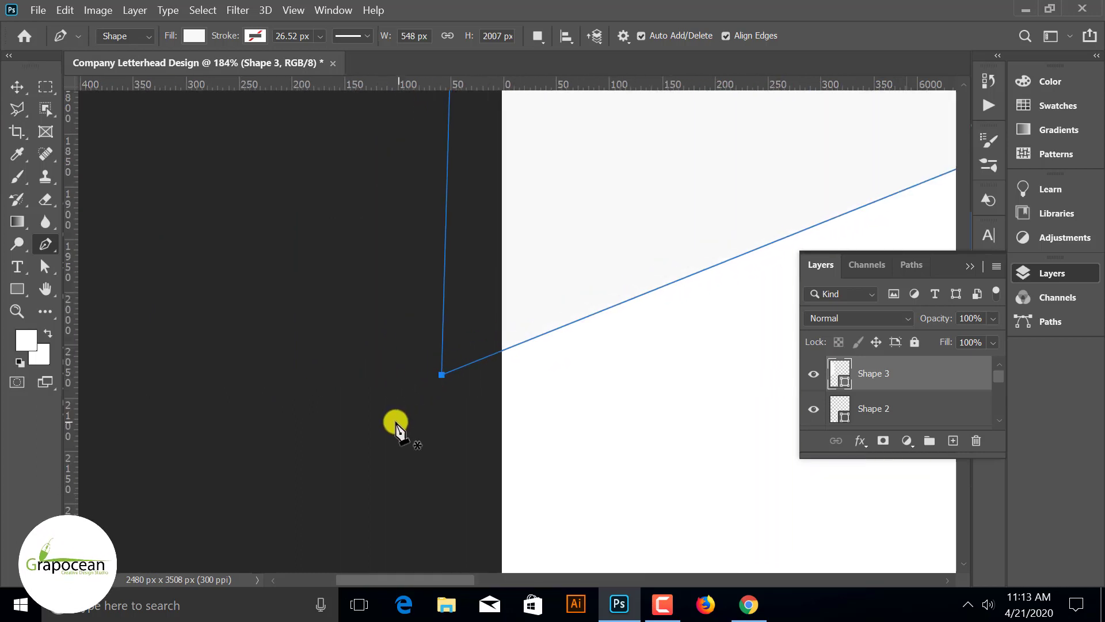
{"action": "key", "text": "v"}
- Line the panel's corner up flush with the grey strip's edge and fit the page
{"action": "scroll", "coordinate": [434, 271], "scroll_direction": "up", "scroll_amount": 2}
{"action": "scroll", "coordinate": [540, 195], "scroll_direction": "up", "scroll_amount": 2}
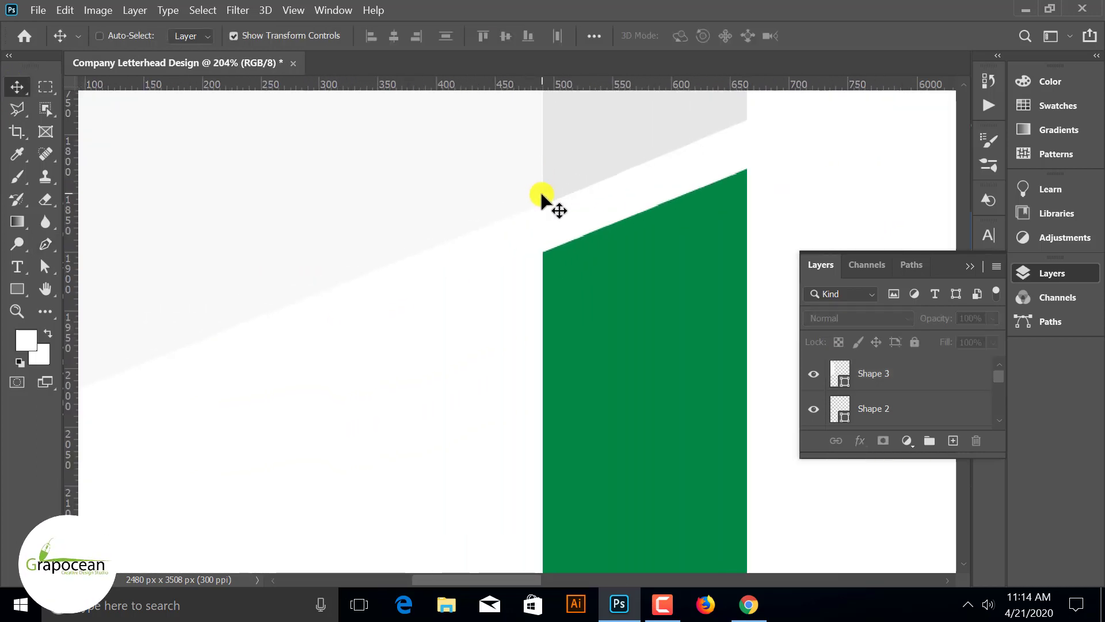
{"action": "scroll", "coordinate": [539, 209], "scroll_direction": "up", "scroll_amount": 1}
{"action": "left_click", "coordinate": [540, 211]}
{"action": "left_click", "coordinate": [599, 249]}
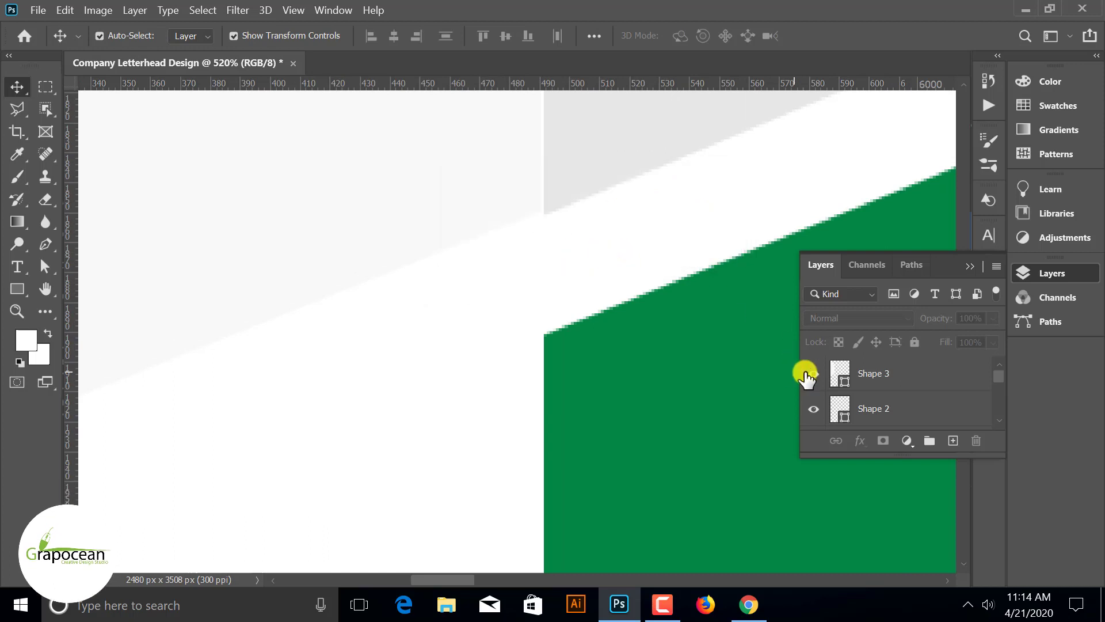
{"action": "left_click", "coordinate": [840, 375]}
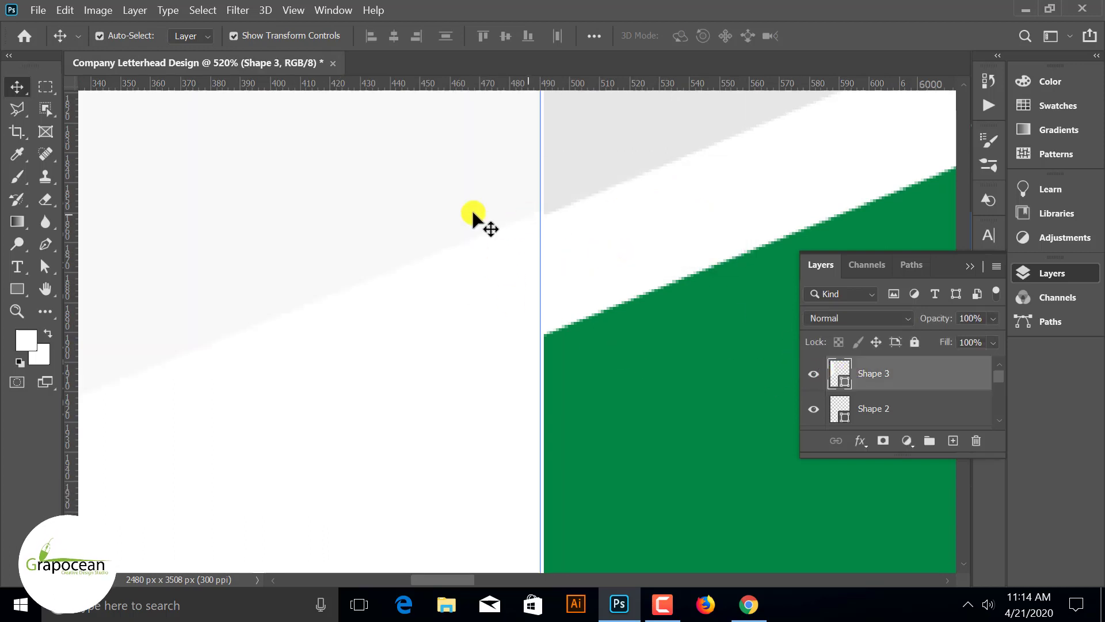
{"action": "left_click", "coordinate": [46, 244]}
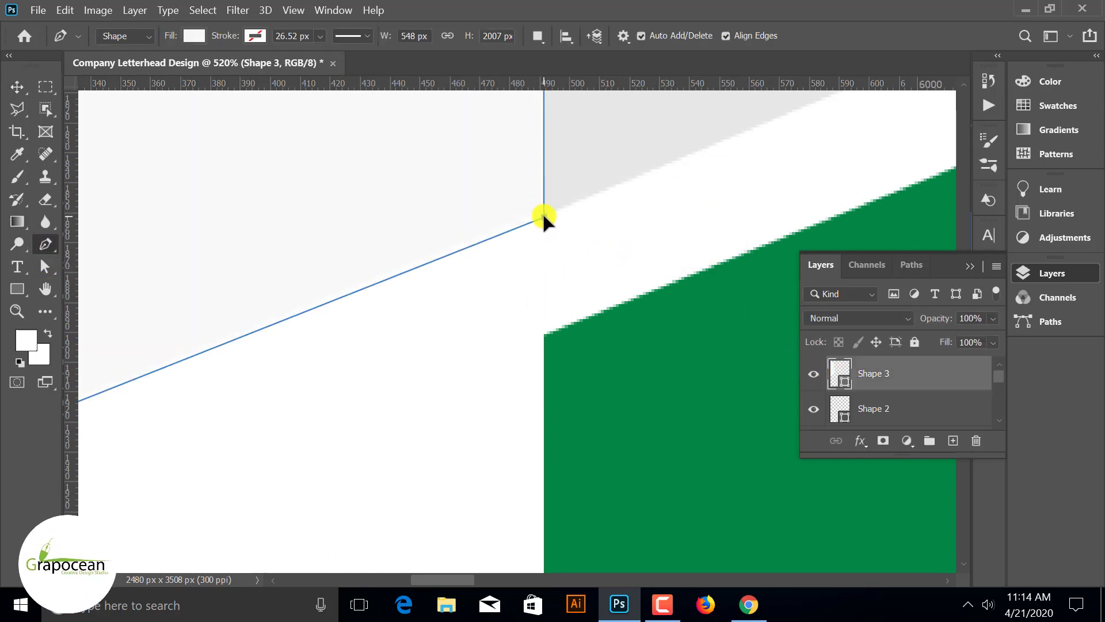
{"action": "key", "text": "v"}
{"action": "left_click", "coordinate": [303, 371]}
{"action": "key", "text": "ctrl+0"}
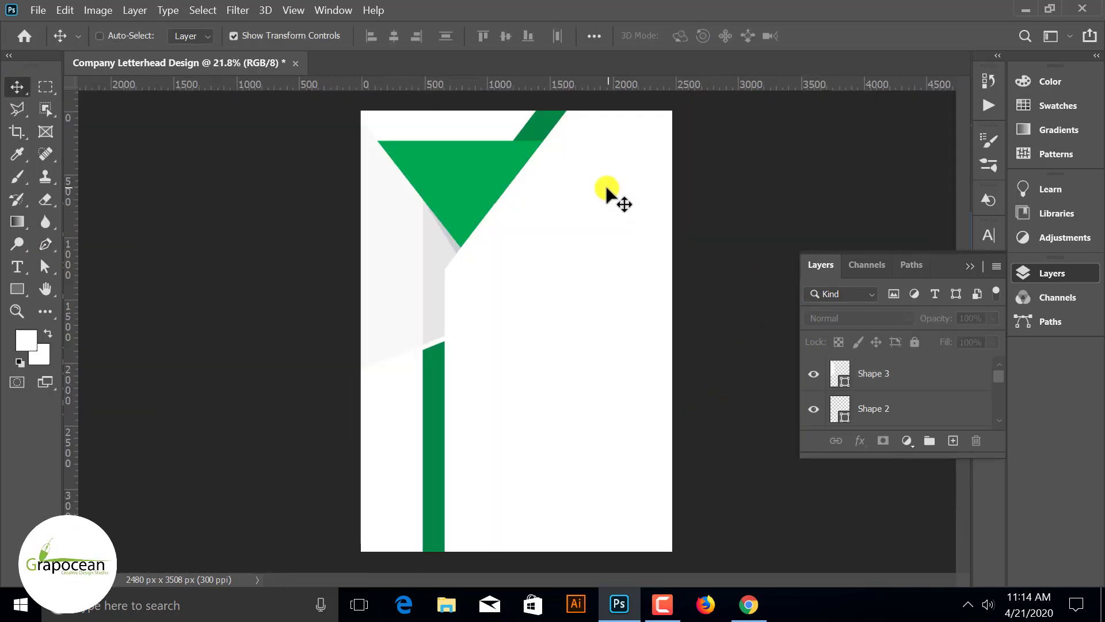
- Draw a 1187 by 325 px rectangle across the page's top right
{"action": "scroll", "coordinate": [554, 183], "scroll_direction": "up", "scroll_amount": 2}
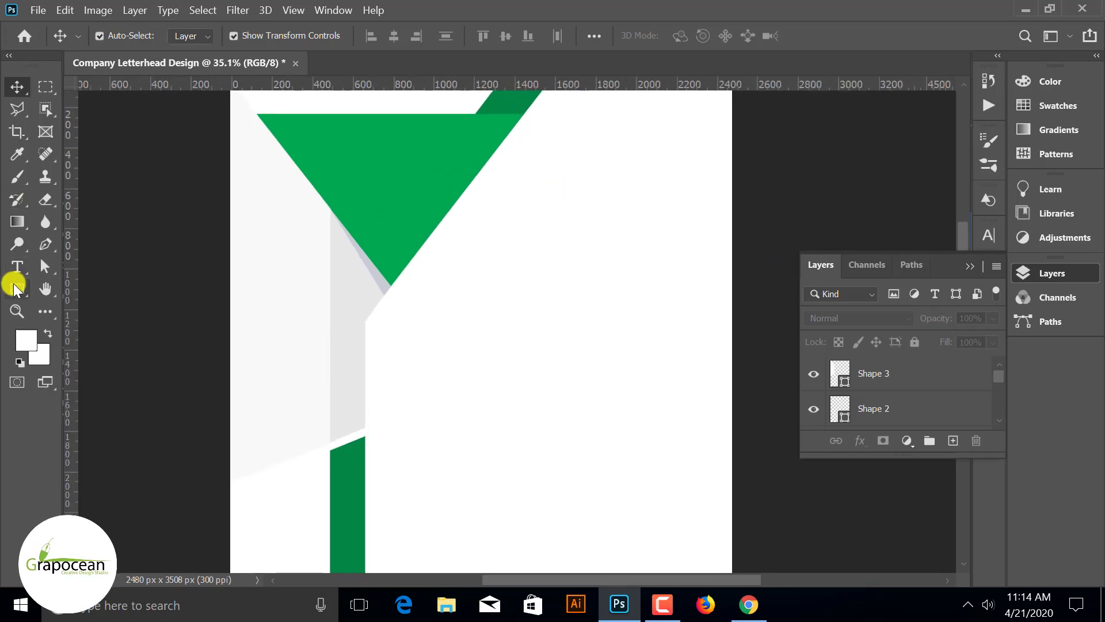
{"action": "right_click", "coordinate": [17, 288]}
{"action": "left_click", "coordinate": [112, 292]}
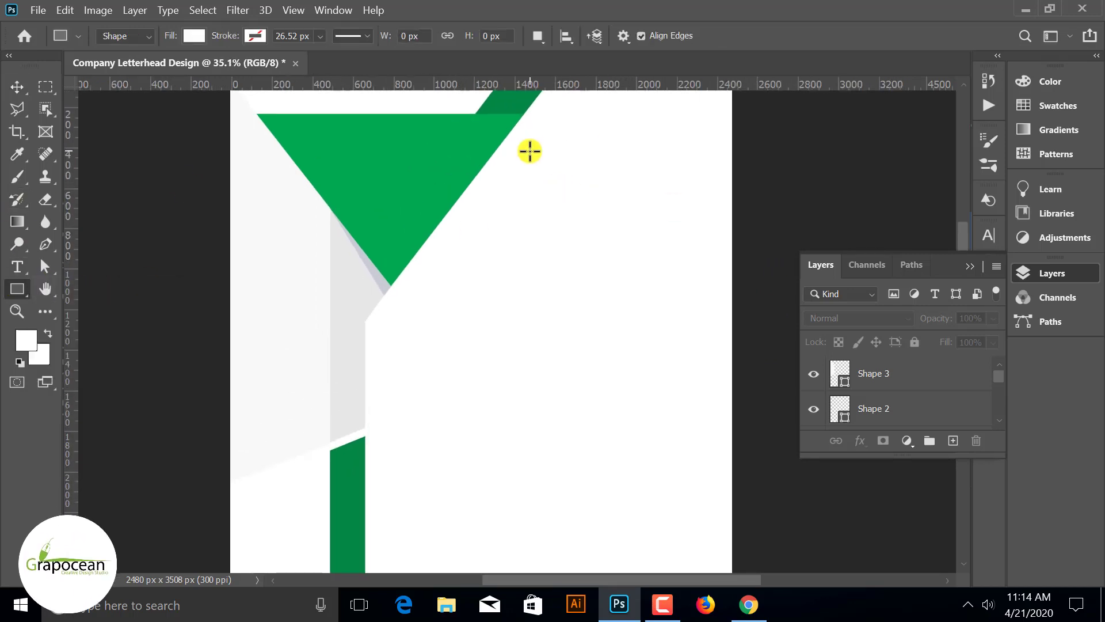
{"action": "scroll", "coordinate": [529, 151], "scroll_direction": "up", "scroll_amount": 1}
{"action": "left_click_drag", "start_coordinate": [515, 132], "coordinate": [806, 211]}
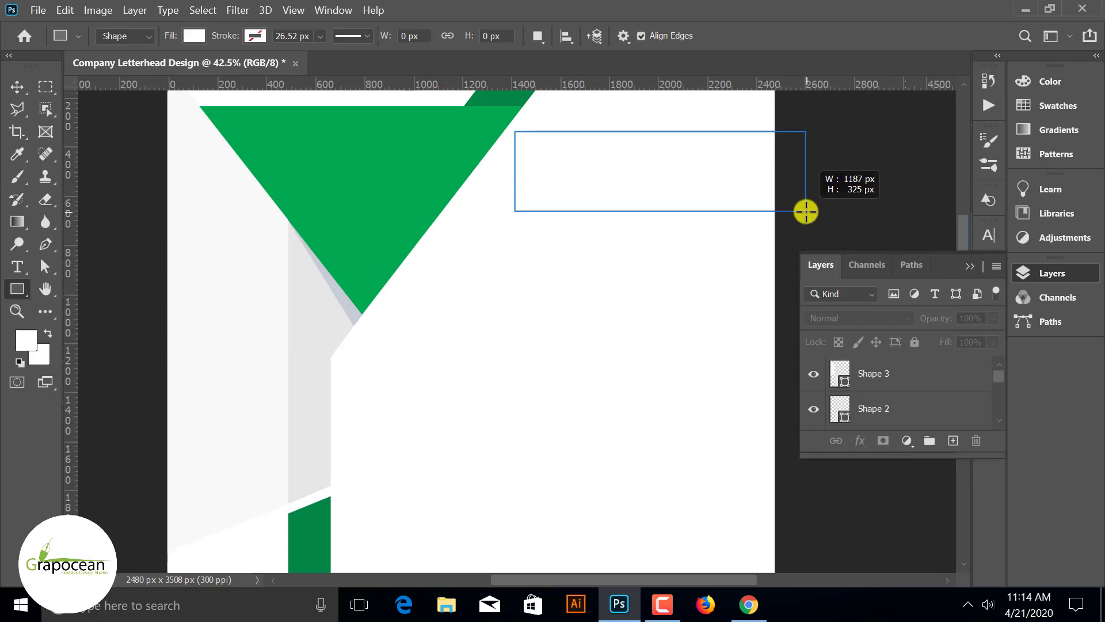
{"action": "left_click_drag", "start_coordinate": [806, 212], "coordinate": [806, 212]}
- Fill the new rectangle with light grey
{"action": "left_click", "coordinate": [193, 35]}
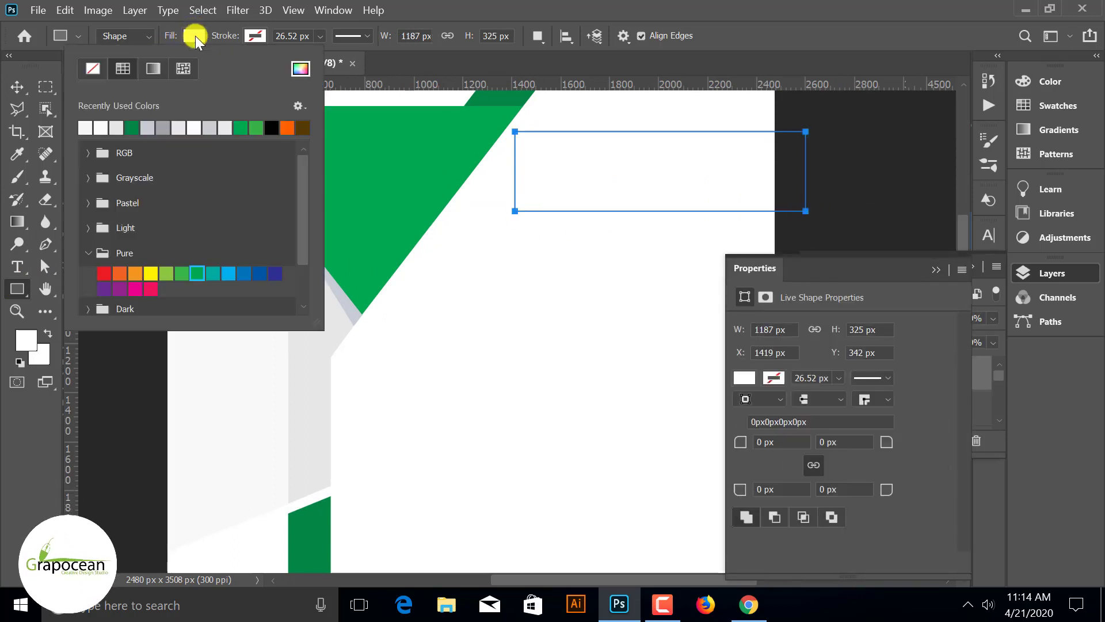
{"action": "left_click", "coordinate": [117, 127]}
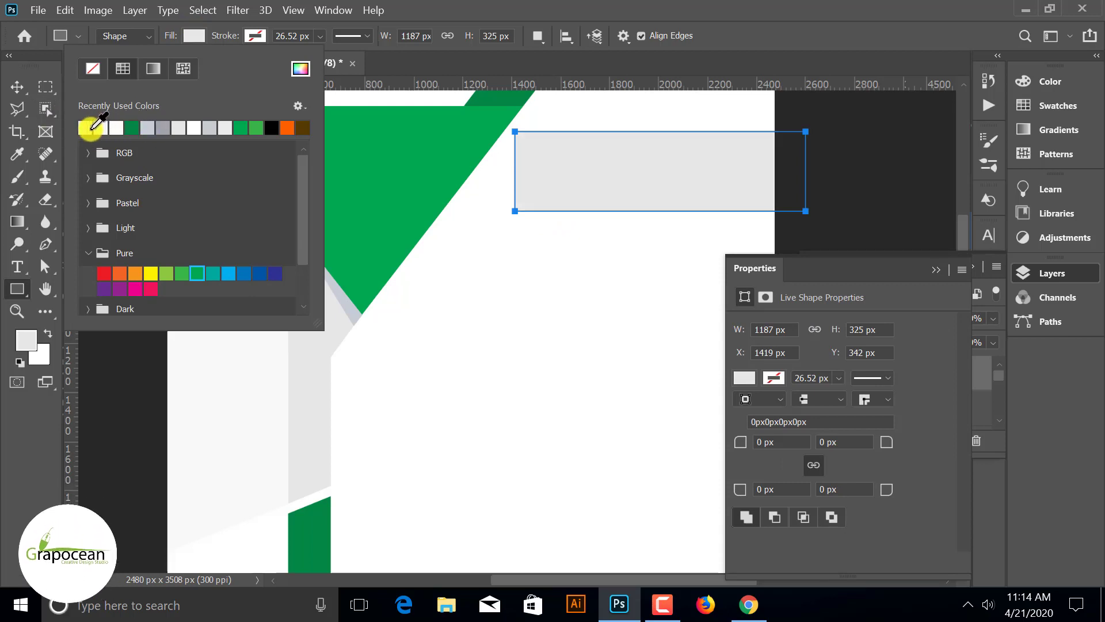
{"action": "left_click", "coordinate": [4, 85]}
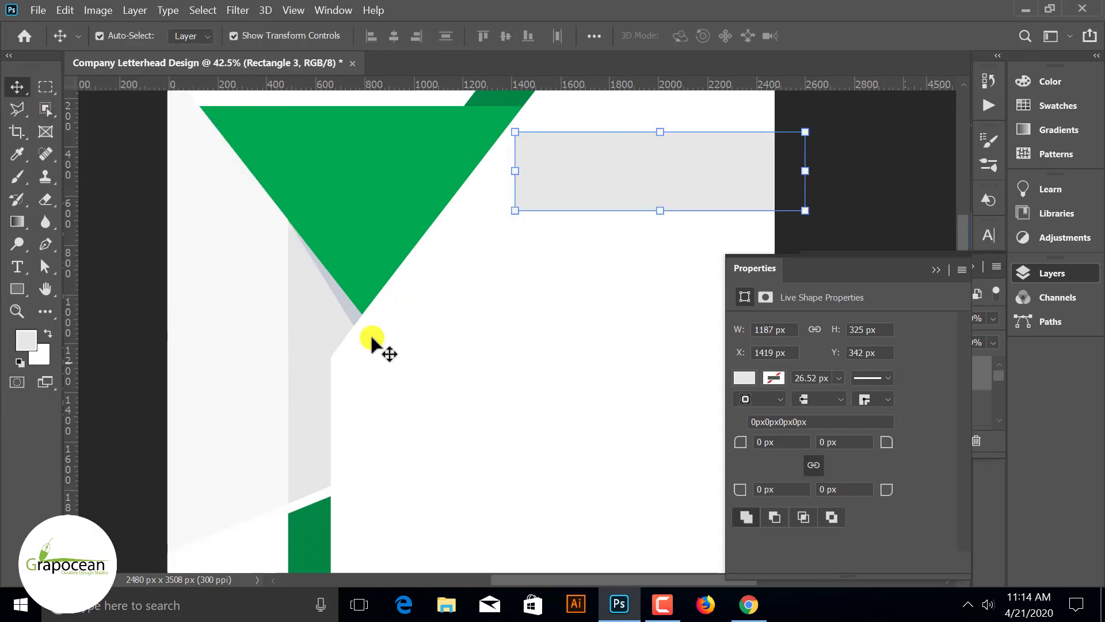
{"action": "left_click", "coordinate": [116, 291]}
{"action": "key", "text": "ctrl+z"}
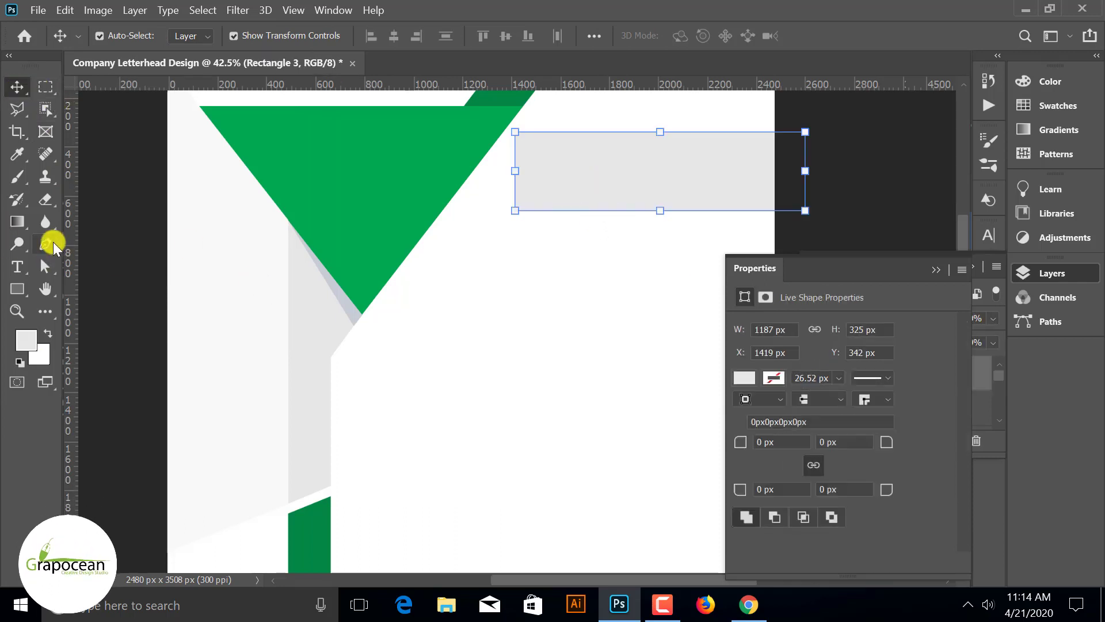
- Slant the rectangle's left edge parallel to the green triangle's edge
{"action": "left_click", "coordinate": [45, 245]}
{"action": "scroll", "coordinate": [520, 213], "scroll_direction": "up", "scroll_amount": 3}
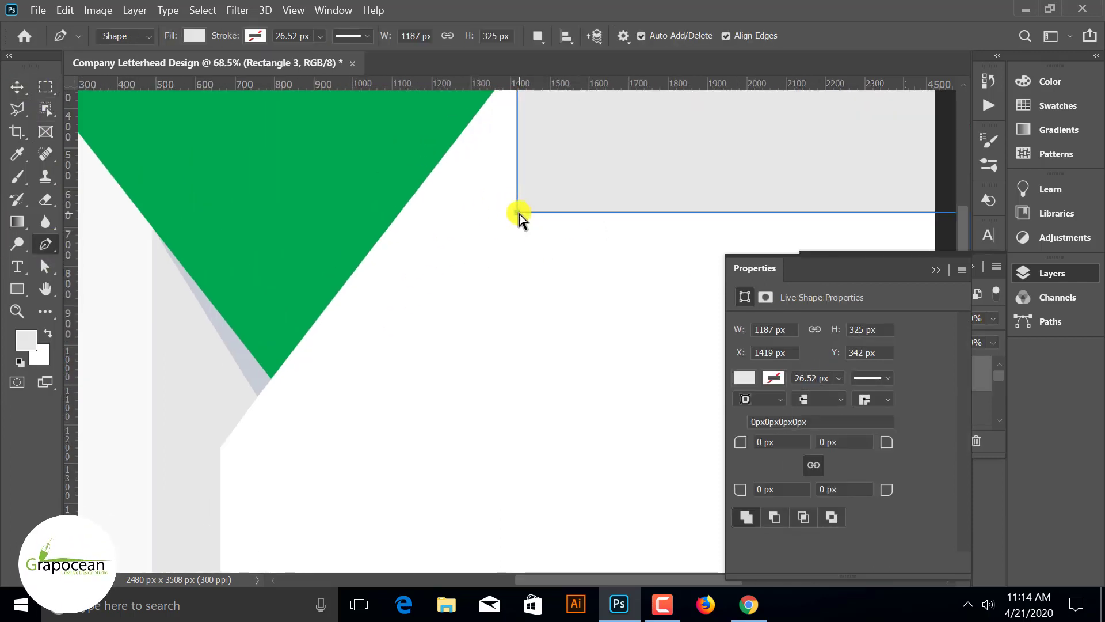
{"action": "left_click_drag", "start_coordinate": [519, 213], "coordinate": [420, 197]}
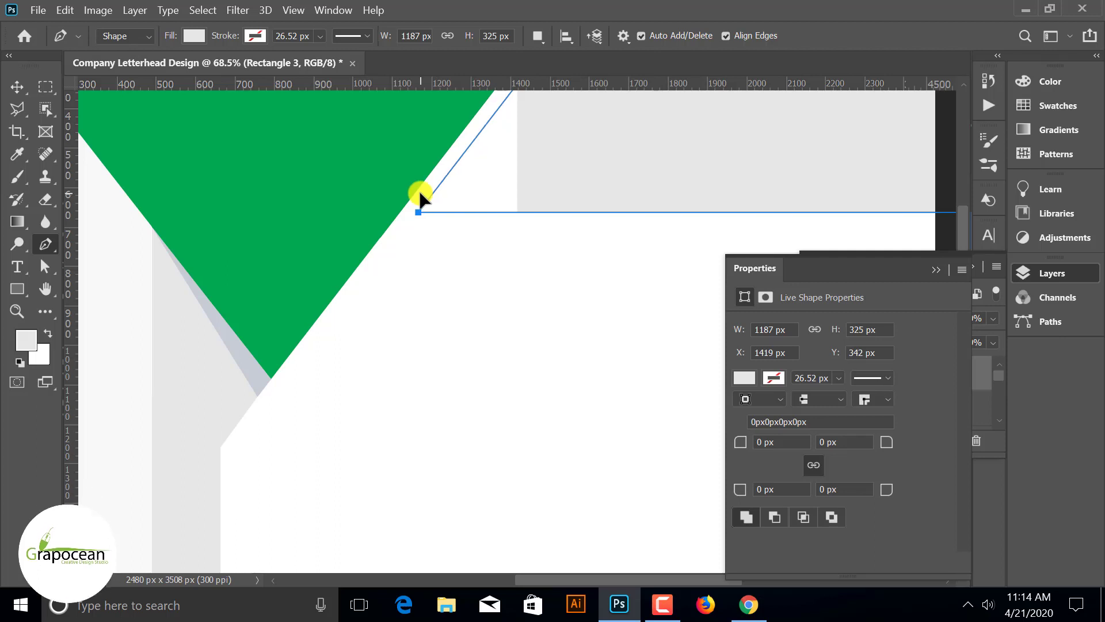
{"action": "left_click", "coordinate": [563, 249]}
{"action": "scroll", "coordinate": [543, 278], "scroll_direction": "down", "scroll_amount": 2}
{"action": "scroll", "coordinate": [542, 278], "scroll_direction": "down", "scroll_amount": 2}
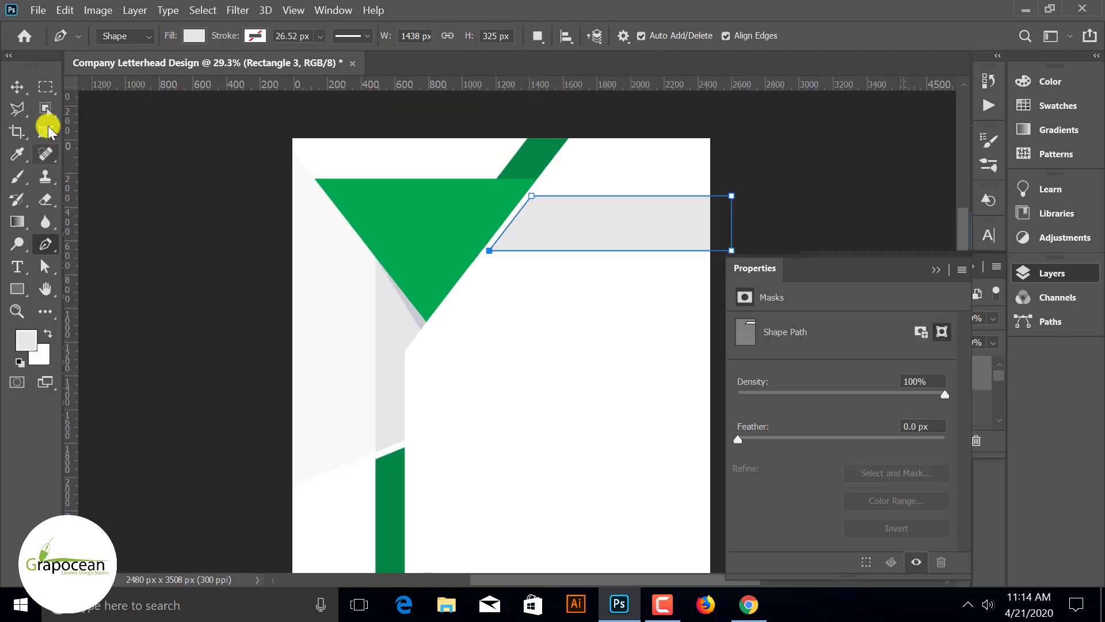
{"action": "key", "text": "v"}
{"action": "left_click", "coordinate": [271, 346]}
{"action": "scroll", "coordinate": [271, 345], "scroll_direction": "down", "scroll_amount": 2}
{"action": "scroll", "coordinate": [593, 413], "scroll_direction": "down", "scroll_amount": 2}
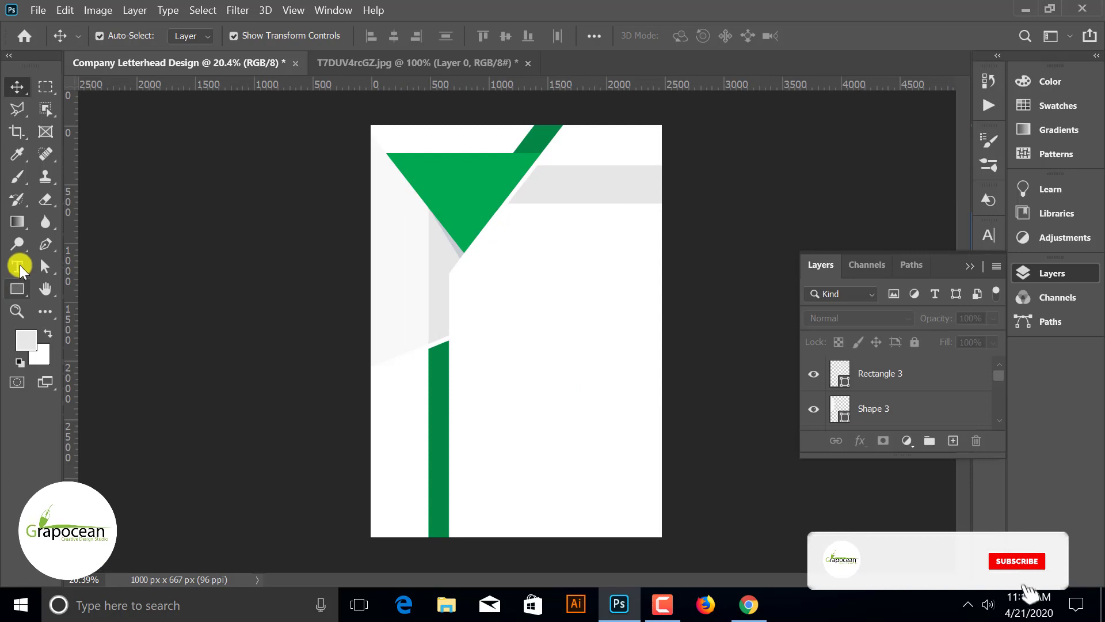
- Start a text line below the triangle and type the name text
{"action": "left_click", "coordinate": [17, 267]}
{"action": "scroll", "coordinate": [494, 350], "scroll_direction": "up", "scroll_amount": 2}
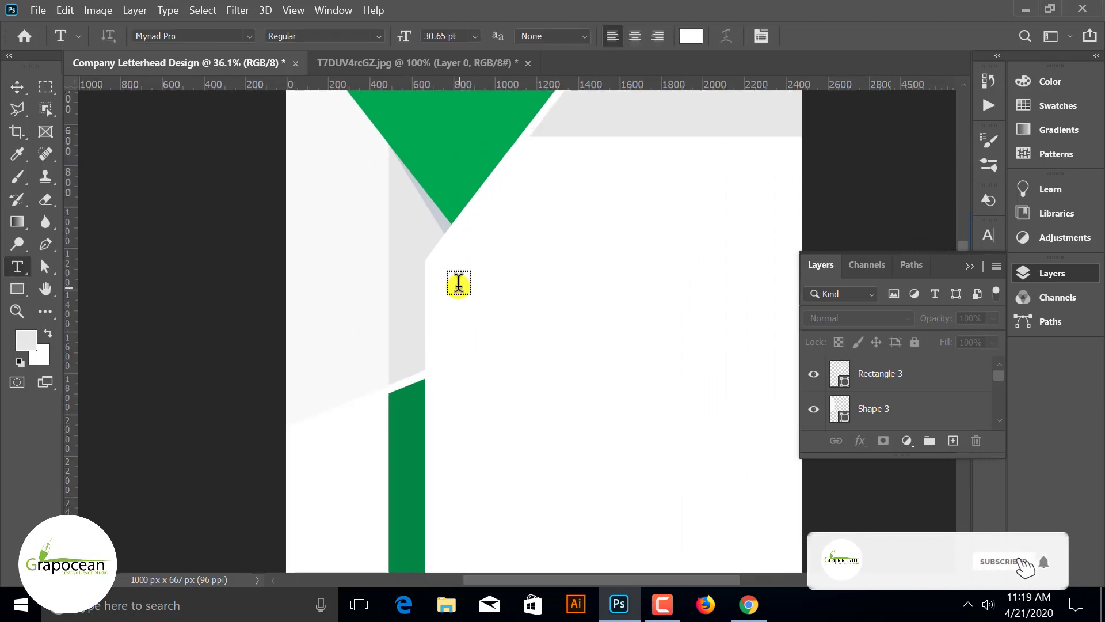
{"action": "left_click", "coordinate": [464, 259]}
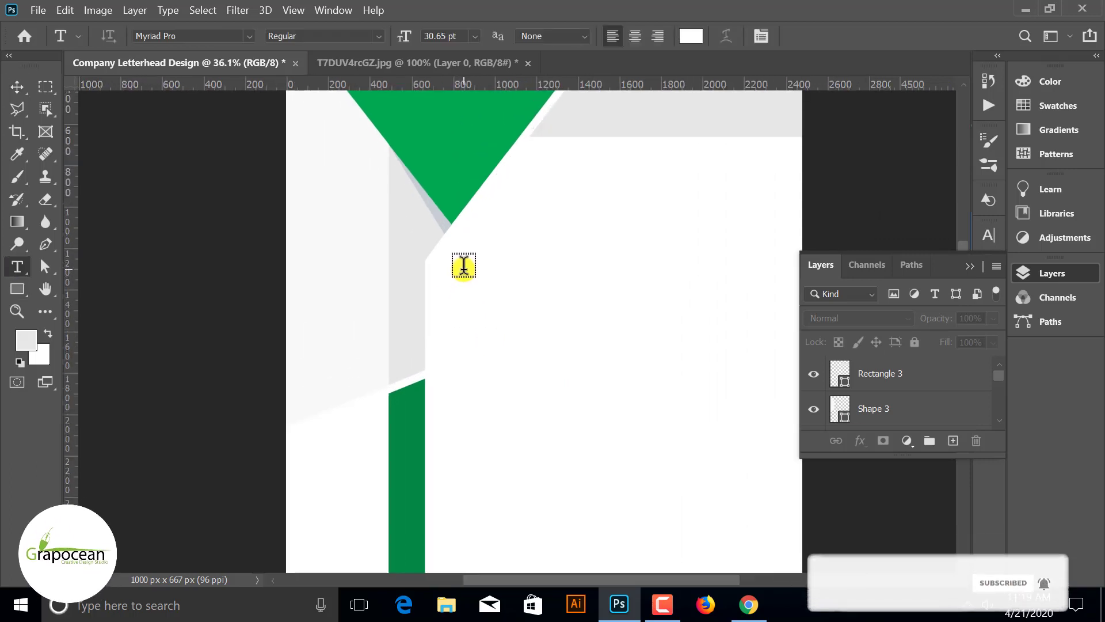
{"action": "key", "text": "BackSpace"}
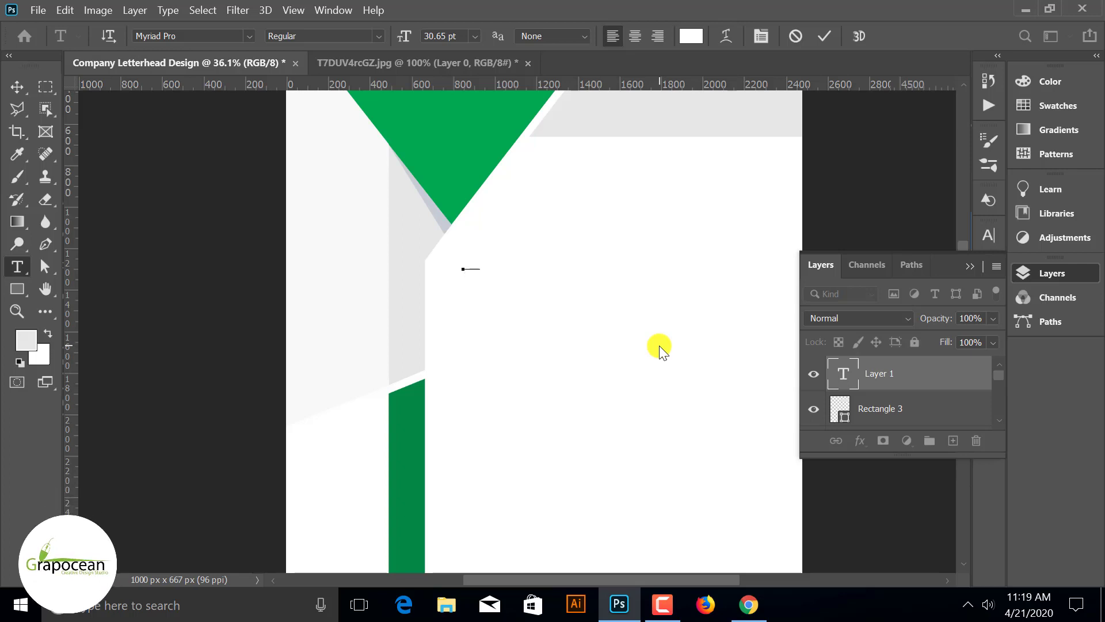
{"action": "type", "text": "CompanyName Here Design"}
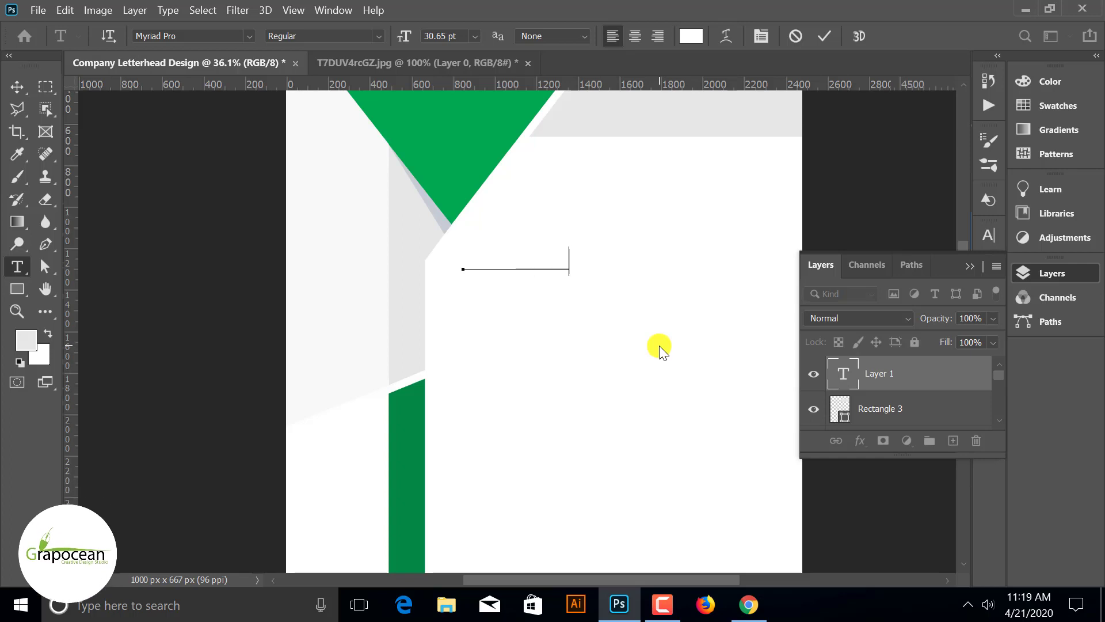
{"action": "type", "text": " Name"}
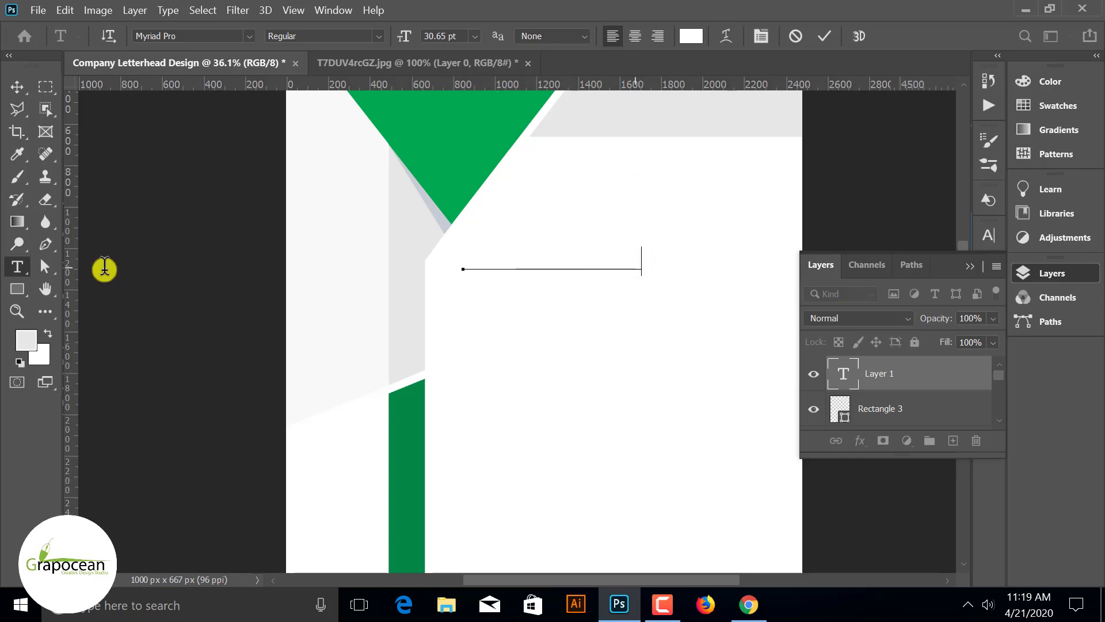
- Color the name text with green sampled from the green bar
{"action": "key", "text": "ctrl+a"}
{"action": "left_click", "coordinate": [691, 36]}
{"action": "left_click", "coordinate": [417, 478]}
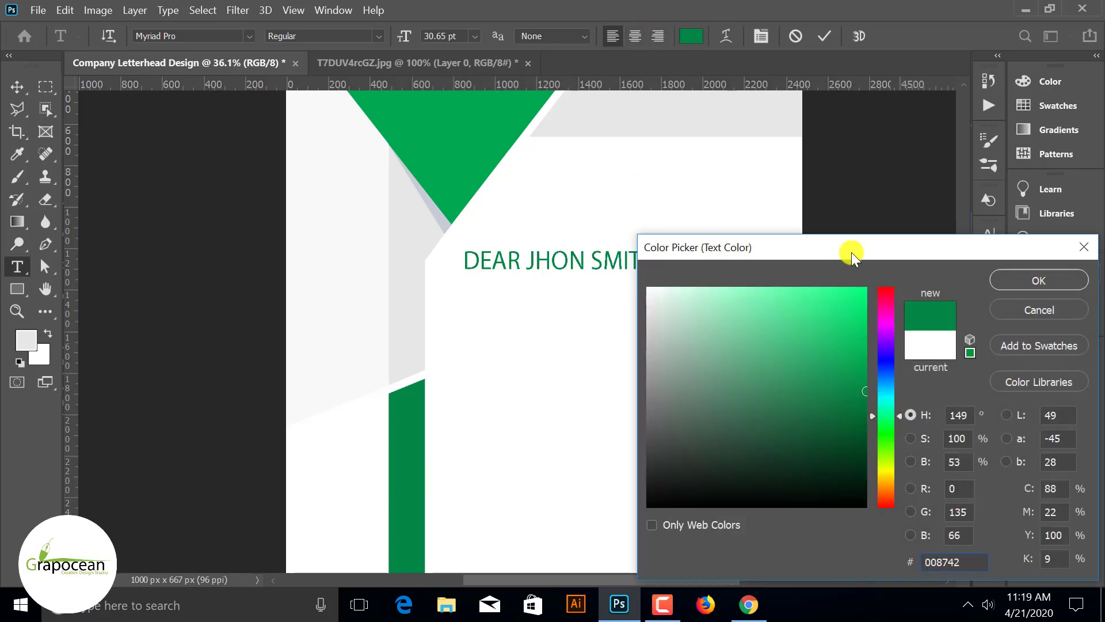
{"action": "left_click", "coordinate": [1015, 279]}
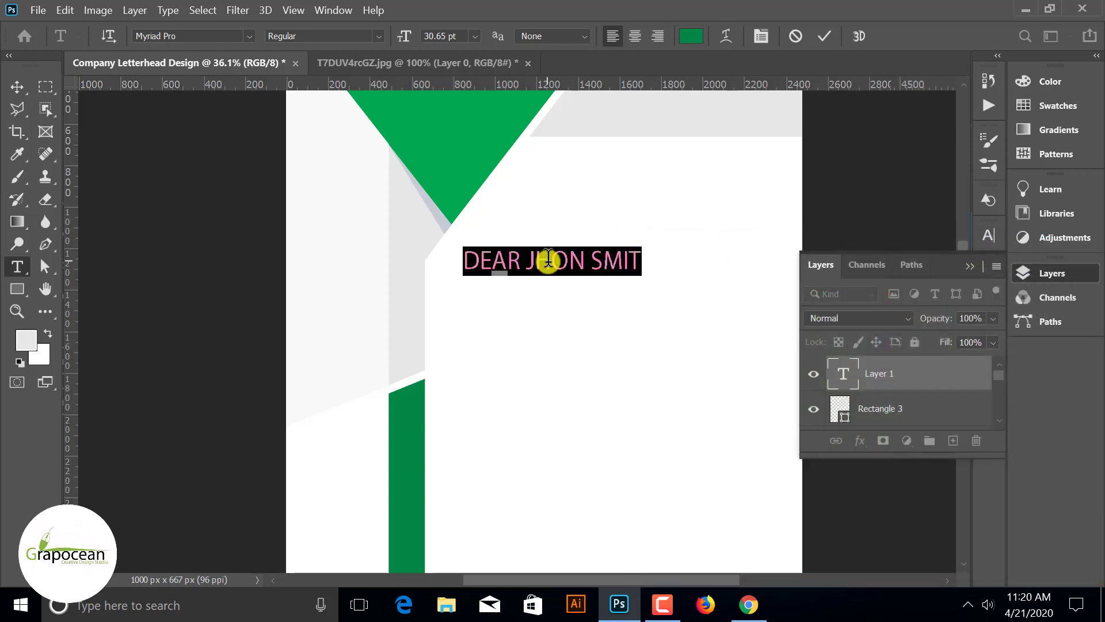
- Fix the misplaced H in the name and commit the text
{"action": "left_click", "coordinate": [552, 262]}
{"action": "key", "text": "BackSpace"}
{"action": "key", "text": "Right"}
{"action": "type", "text": "H"}
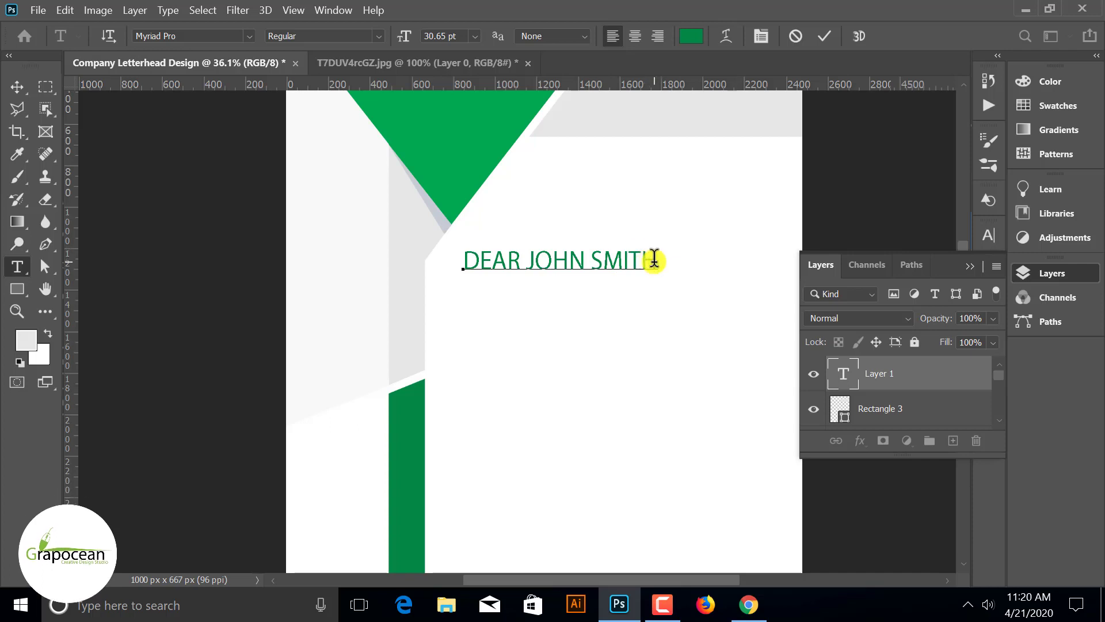
{"action": "key", "text": "ctrl+a"}
{"action": "left_click", "coordinate": [17, 86]}
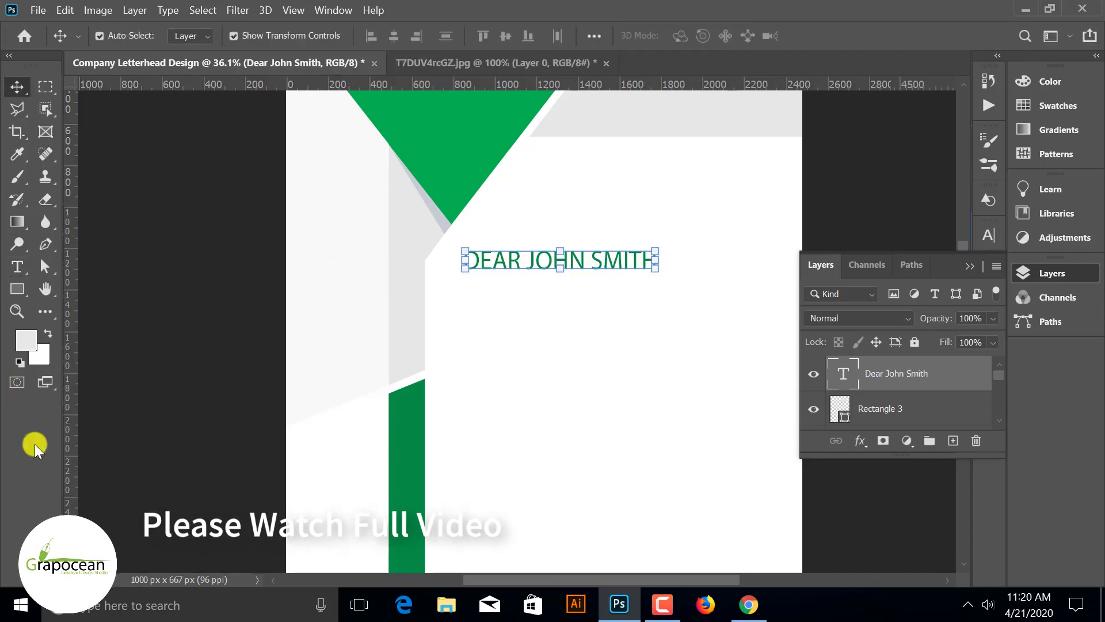
{"action": "left_click", "coordinate": [141, 426]}
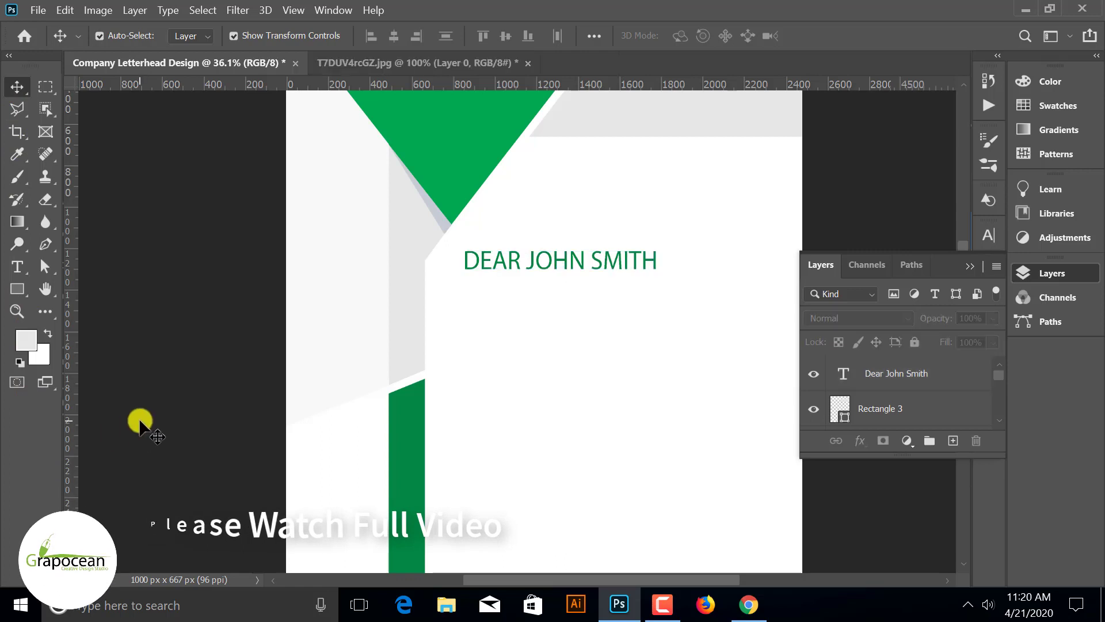
- Type GRAPHIC DESIGNER on a new text line below the name
{"action": "left_click", "coordinate": [17, 266]}
{"action": "left_click", "coordinate": [493, 305]}
{"action": "type", "text": "GRAP"}
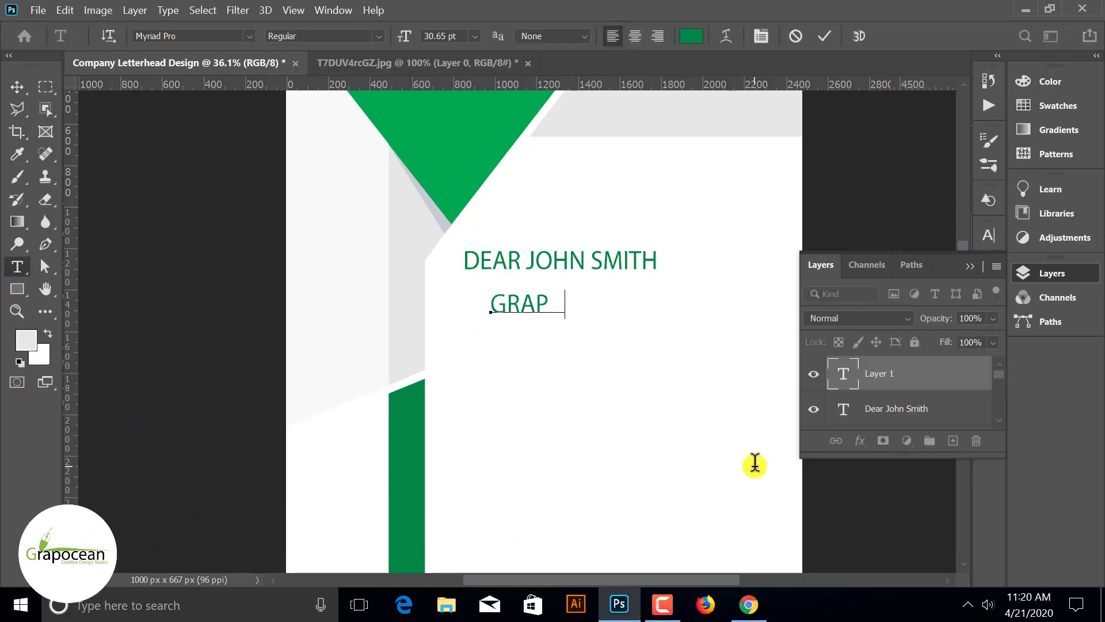
{"action": "type", "text": "HIC DESIGNER"}
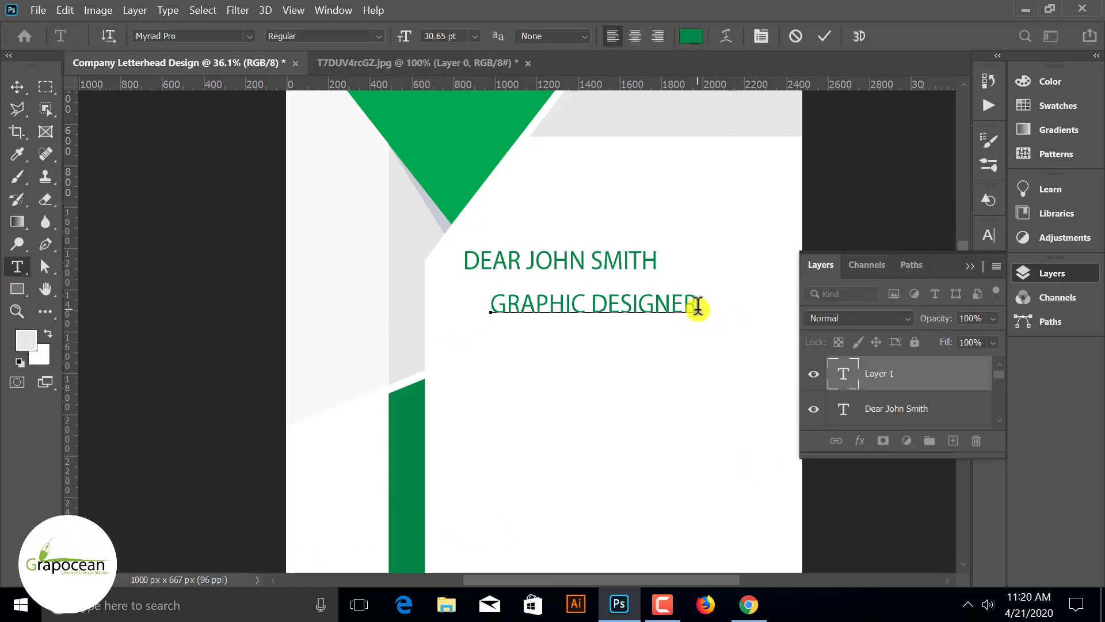
{"action": "key", "text": "ctrl+a"}
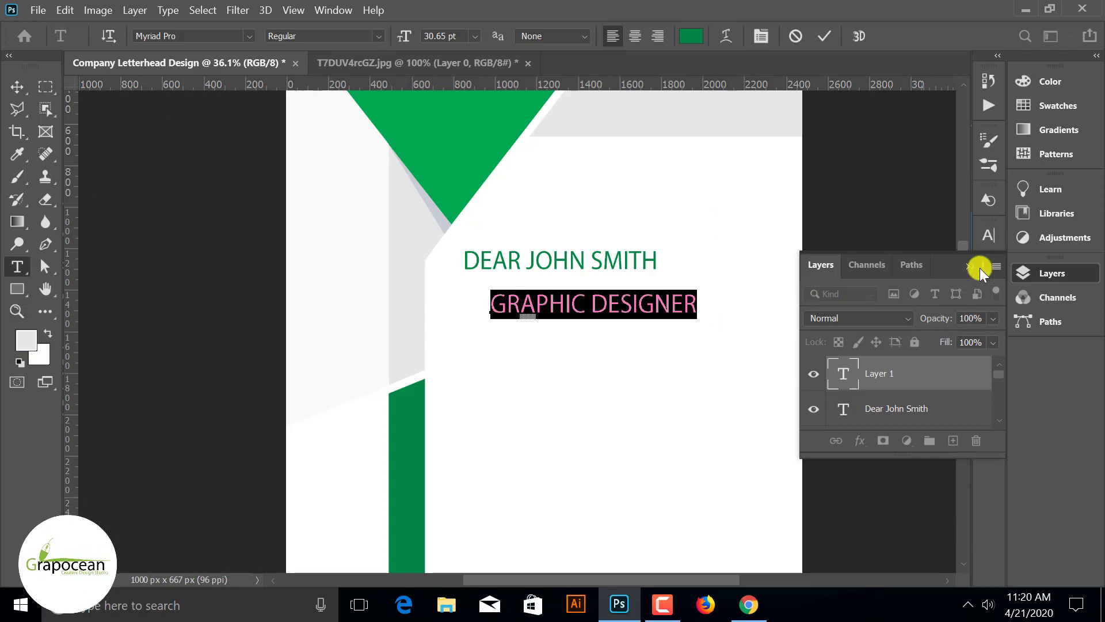
- Turn off All Caps, shrink the font size and make the title black
{"action": "left_click", "coordinate": [979, 266]}
{"action": "left_click", "coordinate": [989, 236]}
{"action": "left_click", "coordinate": [847, 354]}
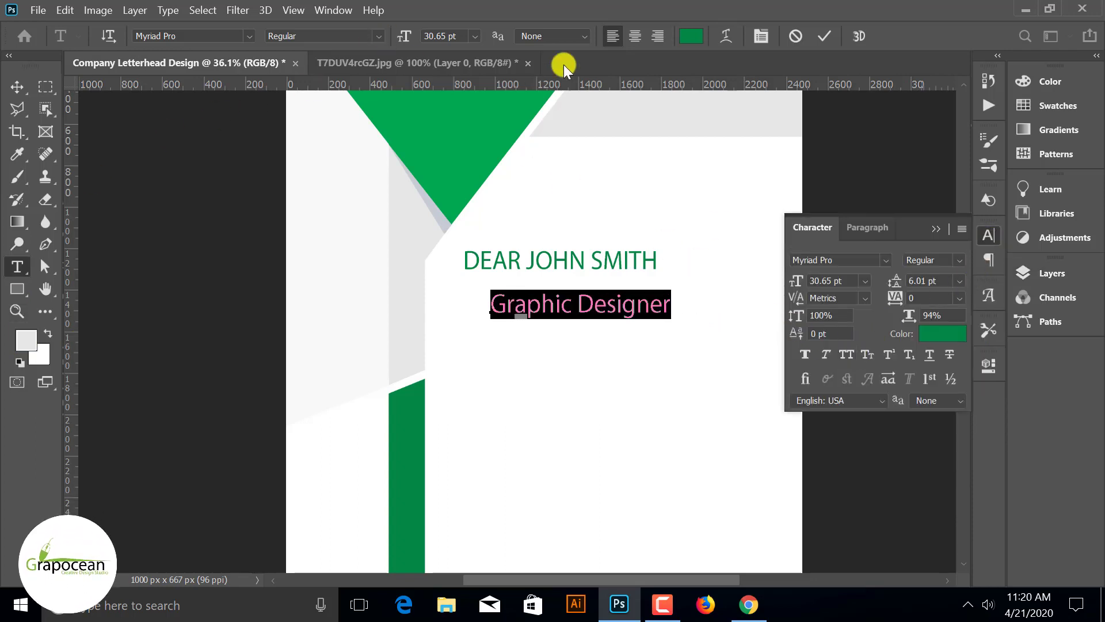
{"action": "left_click_drag", "start_coordinate": [407, 39], "coordinate": [391, 35]}
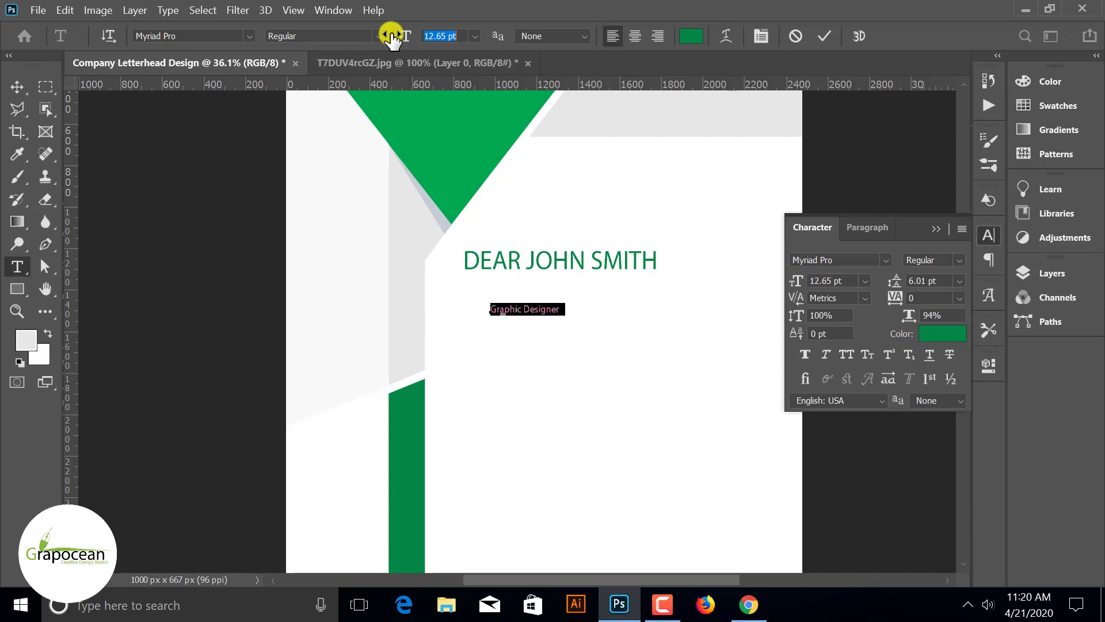
{"action": "left_click", "coordinate": [691, 36]}
{"action": "left_click_drag", "start_coordinate": [649, 363], "coordinate": [500, 614]}
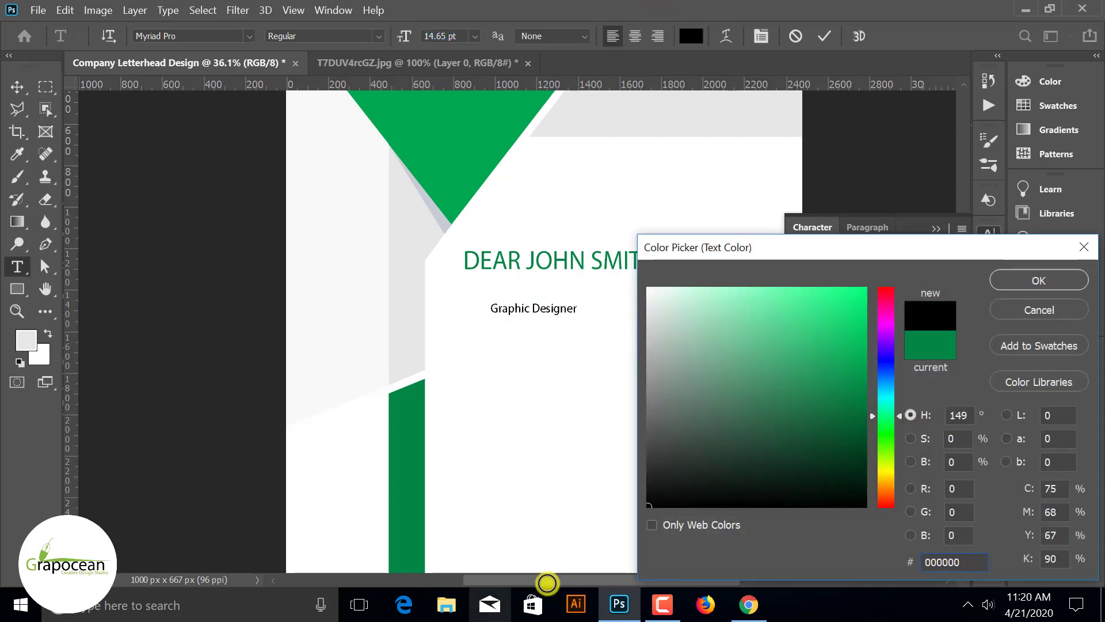
{"action": "left_click", "coordinate": [1013, 280]}
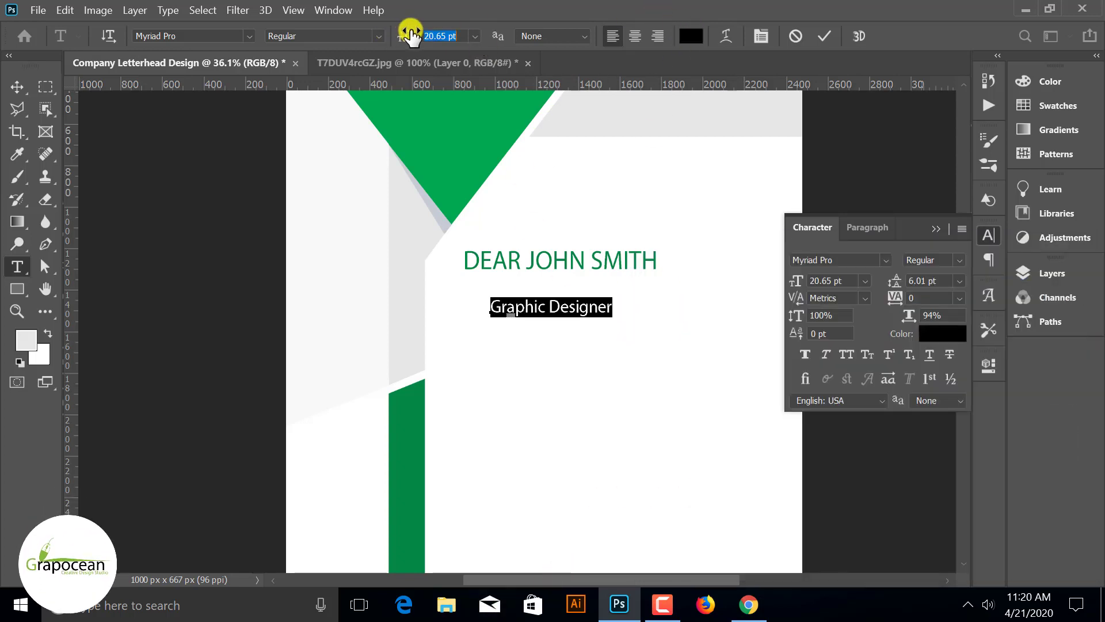
- Move the Graphic Designer line up directly under the name
{"action": "key", "text": "v"}
{"action": "scroll", "coordinate": [489, 316], "scroll_direction": "up", "scroll_amount": 1}
{"action": "mouse_move", "coordinate": [518, 316]}
{"action": "left_mouse_down"}
{"action": "mouse_move", "coordinate": [501, 303]}
{"action": "mouse_move", "coordinate": [506, 279]}
{"action": "left_mouse_up"}
{"action": "scroll", "coordinate": [444, 370], "scroll_direction": "down", "scroll_amount": 3}
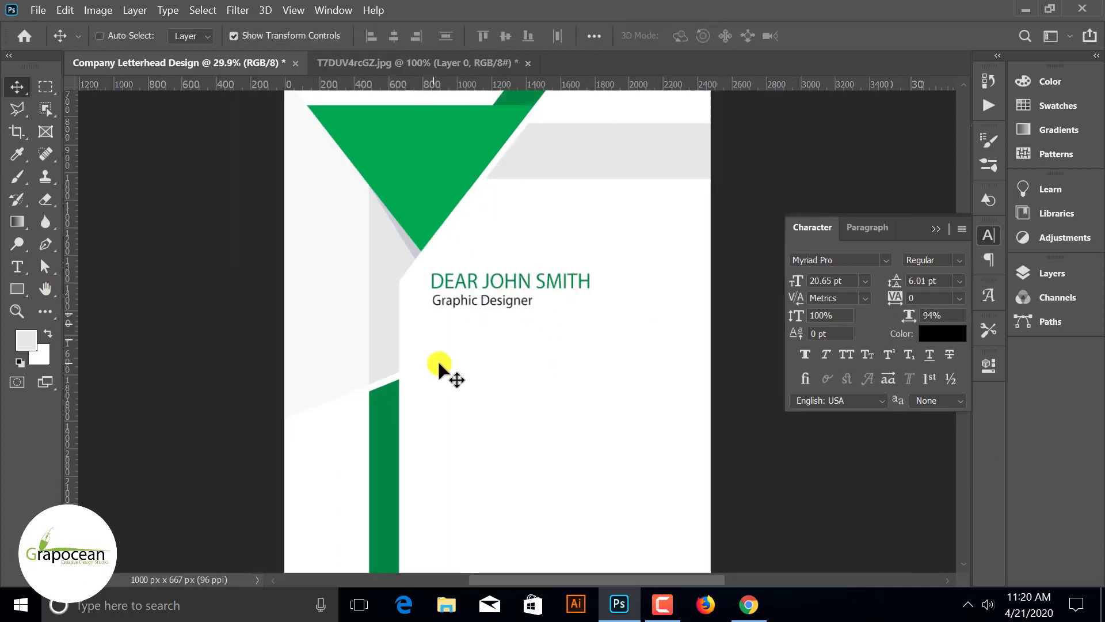
{"action": "scroll", "coordinate": [747, 401], "scroll_direction": "up", "scroll_amount": 1}
{"action": "scroll", "coordinate": [605, 288], "scroll_direction": "up", "scroll_amount": 1}
- Set the name heading's font style to Bold
{"action": "left_click", "coordinate": [17, 266]}
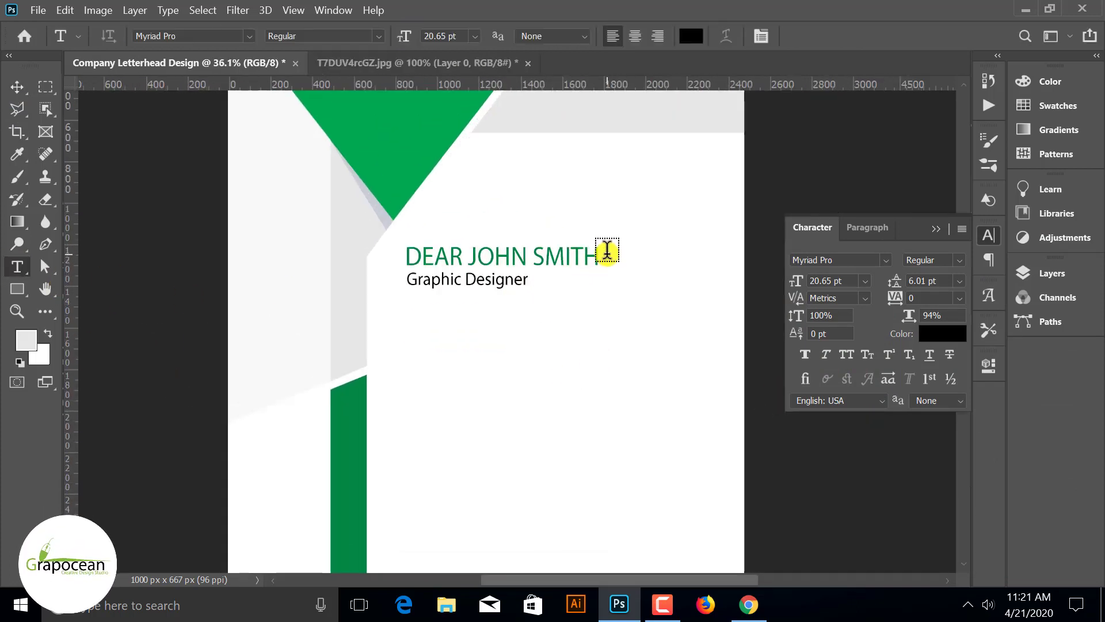
{"action": "double_click", "coordinate": [592, 256]}
{"action": "key", "text": "ctrl+a"}
{"action": "left_click", "coordinate": [248, 36]}
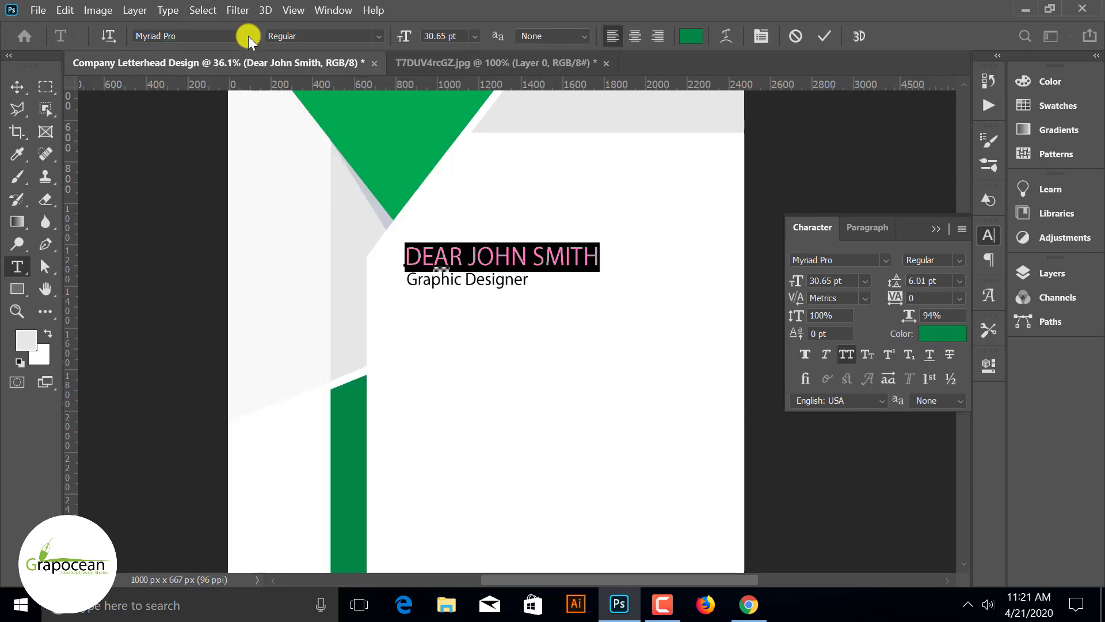
{"action": "left_click", "coordinate": [380, 35]}
{"action": "left_click", "coordinate": [323, 79]}
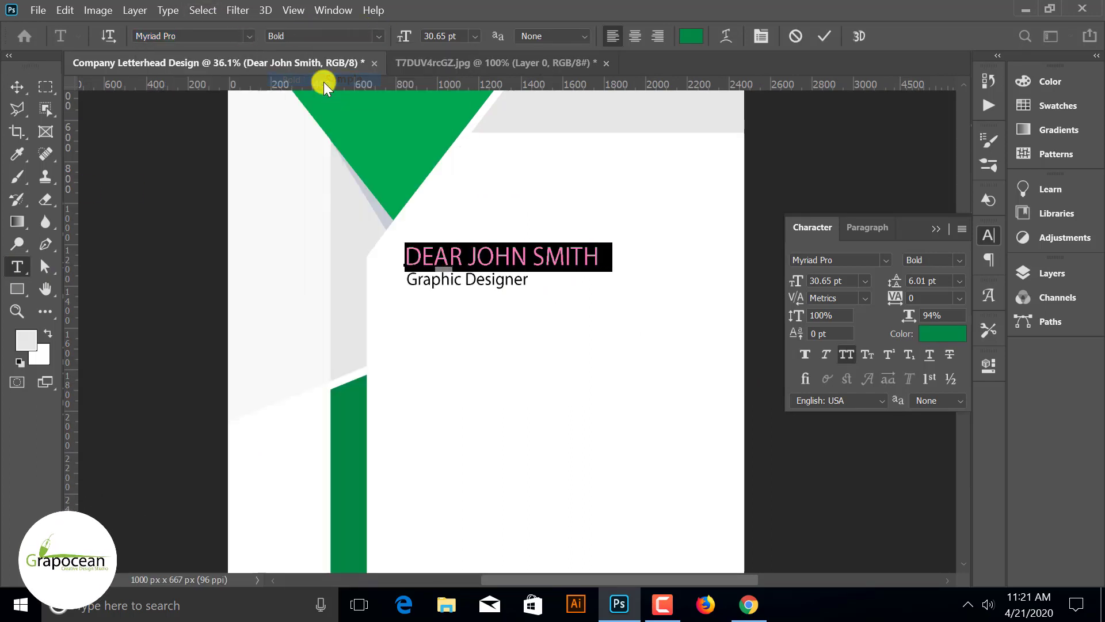
{"action": "left_click", "coordinate": [16, 86]}
{"action": "scroll", "coordinate": [504, 368], "scroll_direction": "down", "scroll_amount": 1}
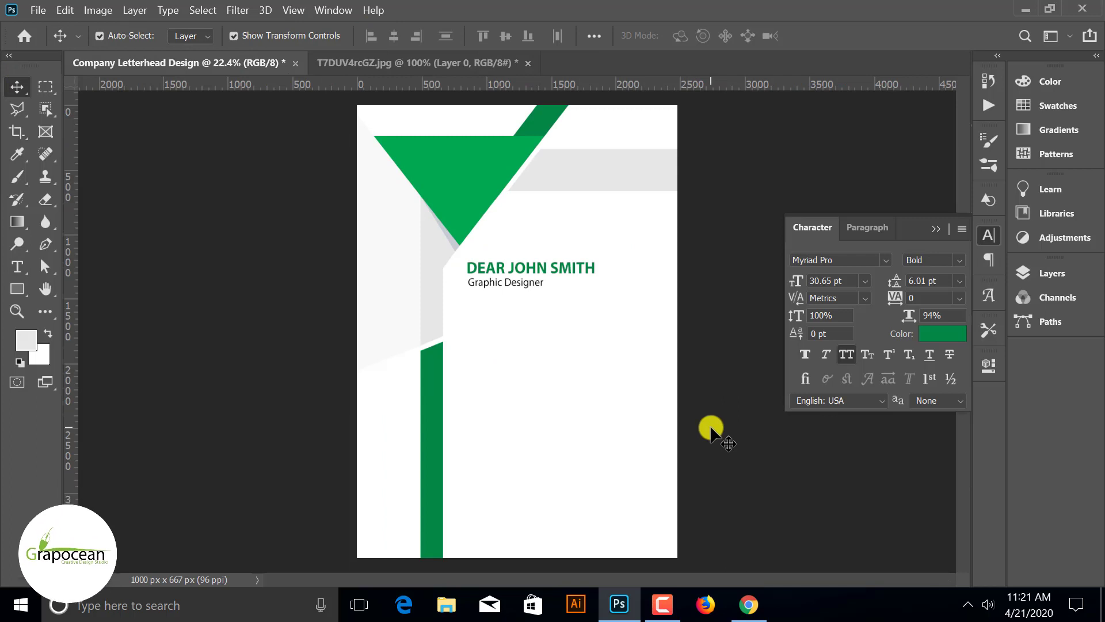
{"action": "scroll", "coordinate": [620, 330], "scroll_direction": "up", "scroll_amount": 1}
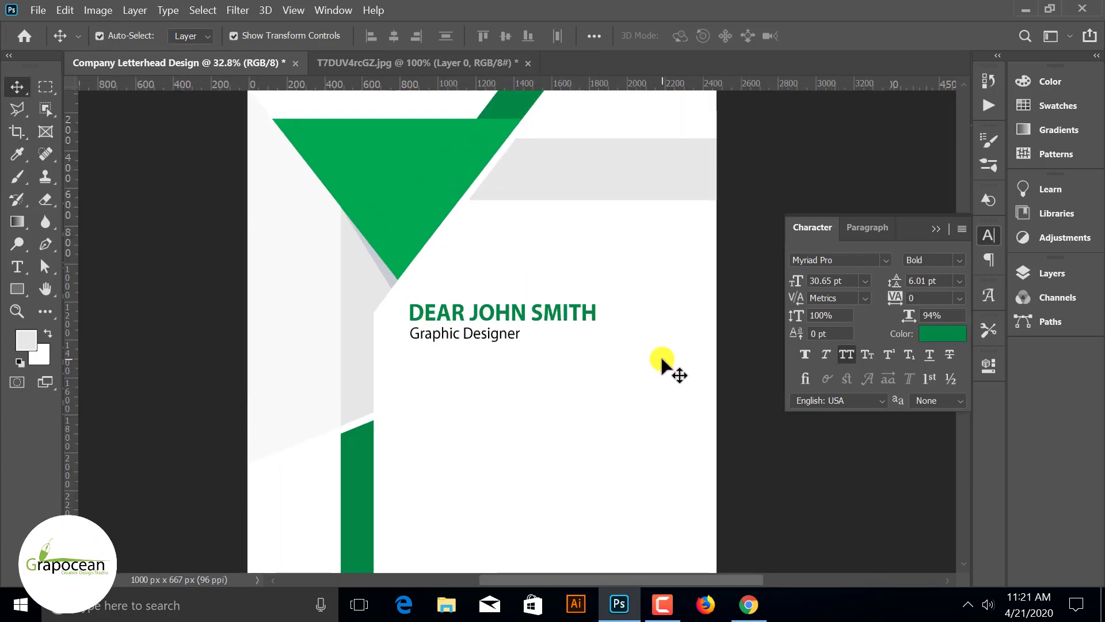
{"action": "scroll", "coordinate": [660, 357], "scroll_direction": "down", "scroll_amount": 1}
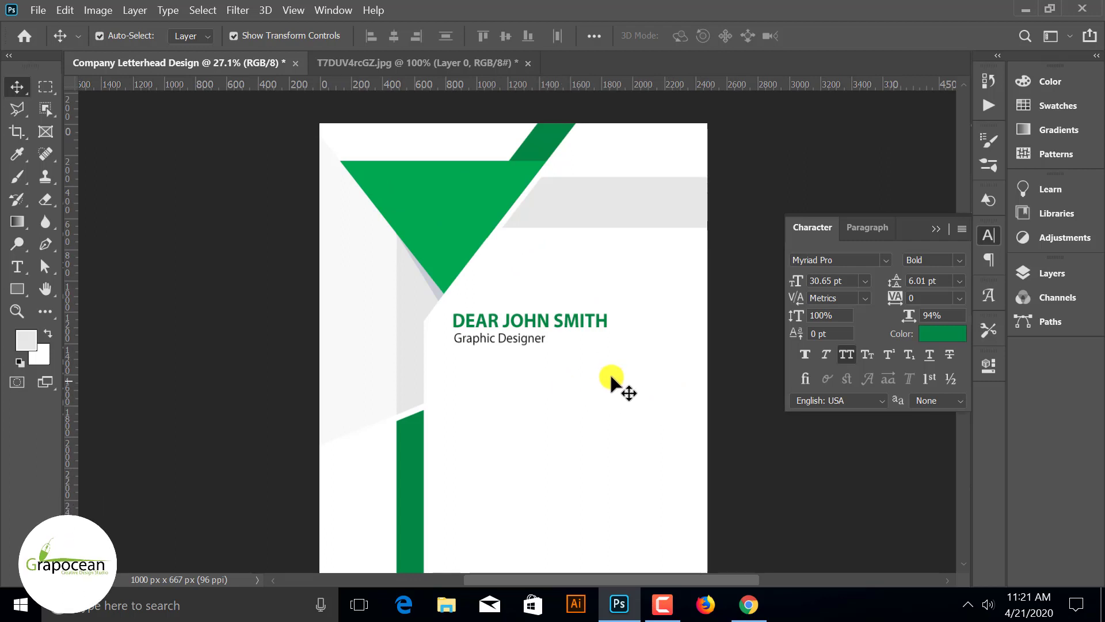
{"action": "scroll", "coordinate": [609, 372], "scroll_direction": "down", "scroll_amount": 1}
{"action": "scroll", "coordinate": [475, 396], "scroll_direction": "up", "scroll_amount": 1}
{"action": "scroll", "coordinate": [467, 406], "scroll_direction": "down", "scroll_amount": 3}
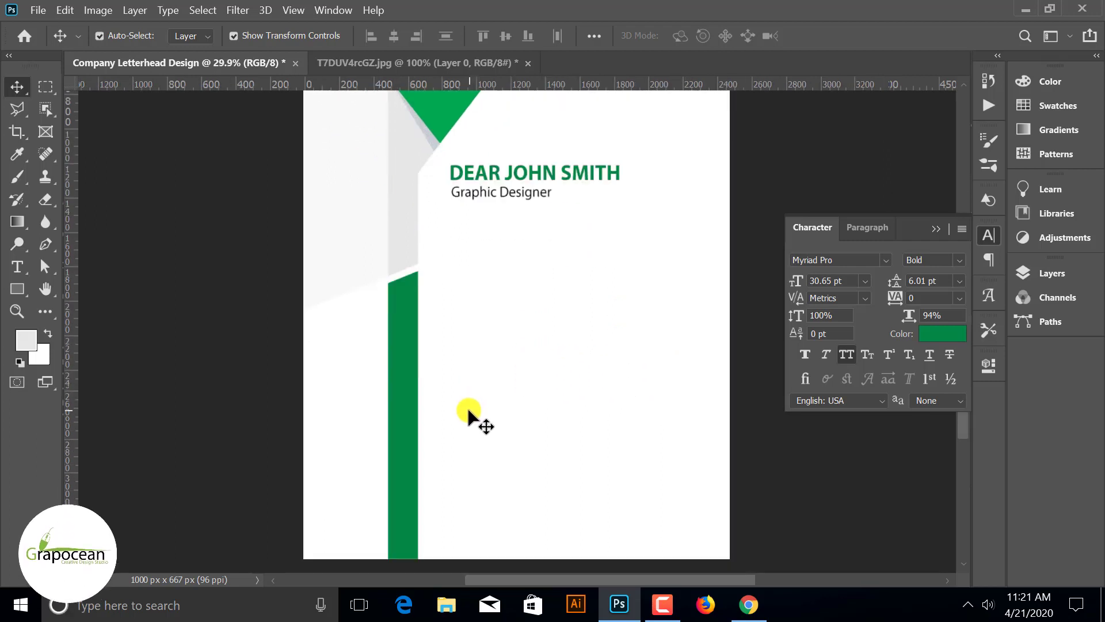
{"action": "scroll", "coordinate": [467, 406], "scroll_direction": "down", "scroll_amount": 1}
- Draw a pen shape in the page's lower-left corner below the pale panel
{"action": "key", "text": "p"}
{"action": "scroll", "coordinate": [384, 253], "scroll_direction": "up", "scroll_amount": 3}
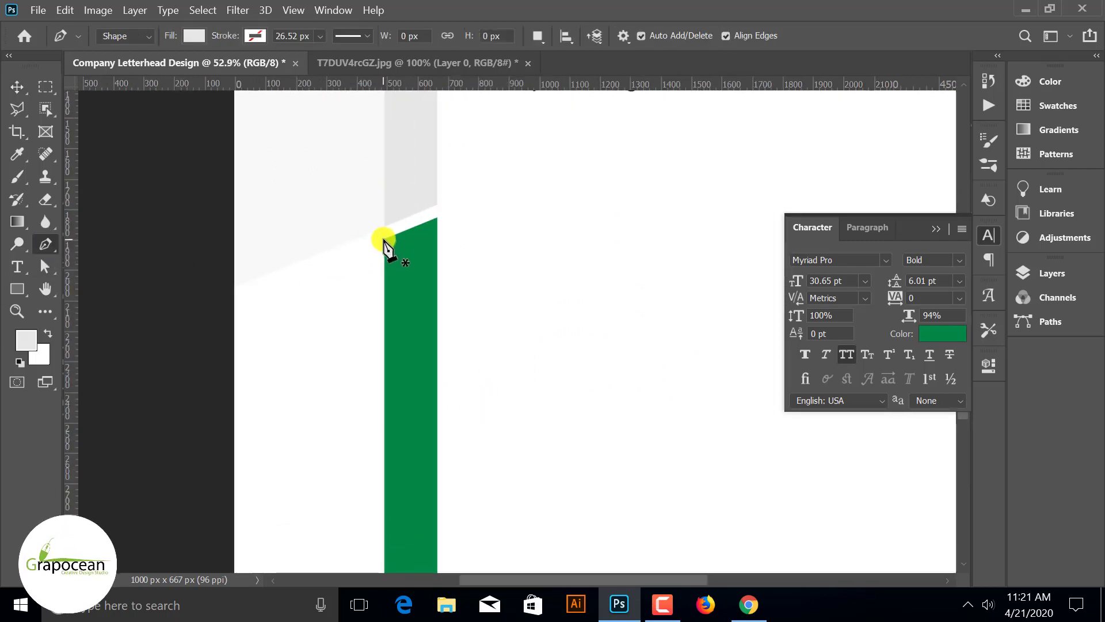
{"action": "left_click", "coordinate": [384, 241]}
{"action": "key", "text": "ctrl+z"}
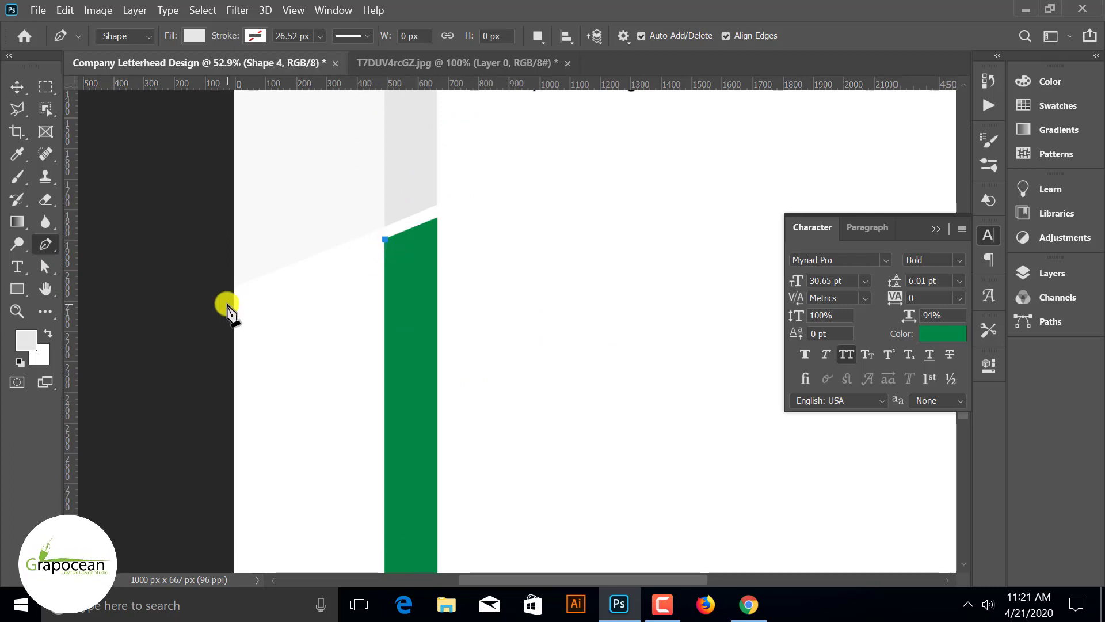
{"action": "key", "text": "ctrl+z"}
{"action": "scroll", "coordinate": [235, 305], "scroll_direction": "down", "scroll_amount": 5}
{"action": "left_click", "coordinate": [351, 566]}
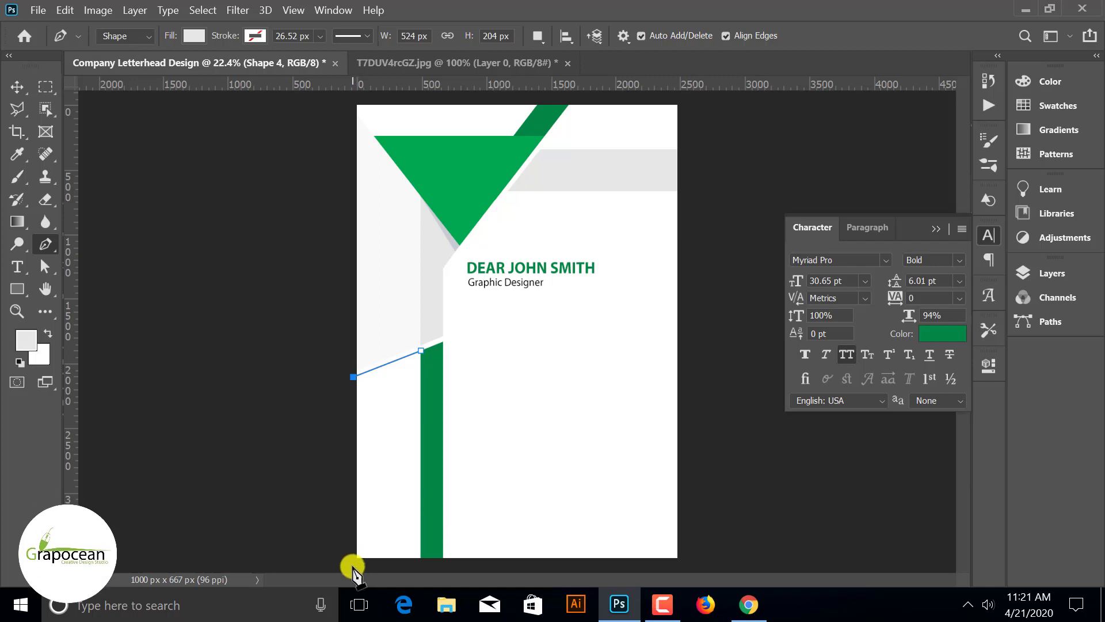
{"action": "left_click", "coordinate": [421, 562]}
{"action": "scroll", "coordinate": [425, 338], "scroll_direction": "up", "scroll_amount": 3}
{"action": "scroll", "coordinate": [410, 353], "scroll_direction": "up", "scroll_amount": 2}
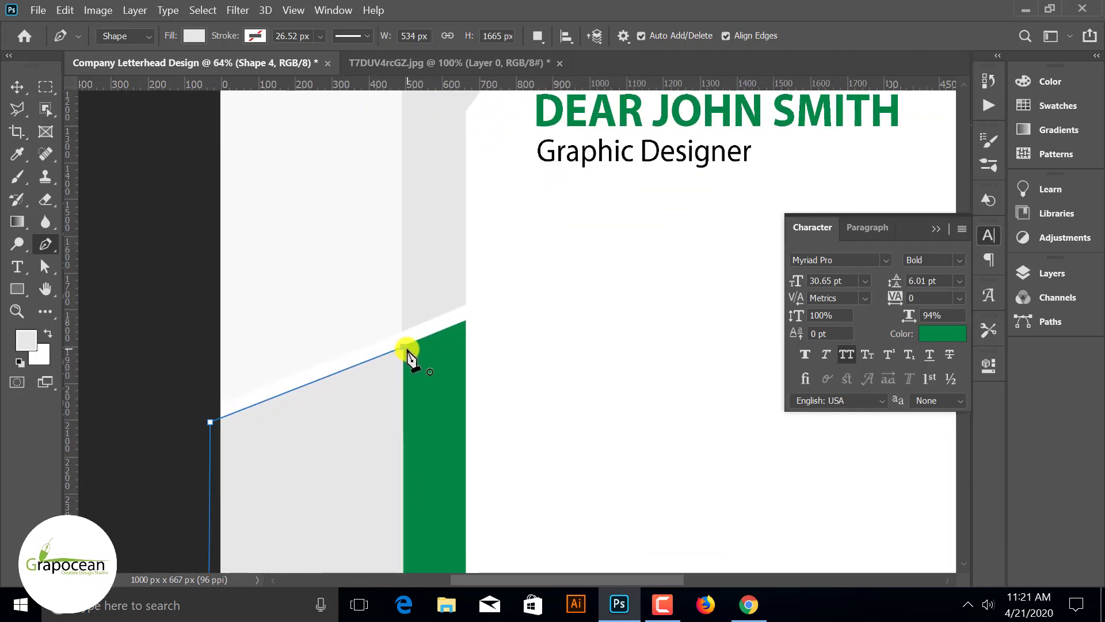
{"action": "scroll", "coordinate": [474, 407], "scroll_direction": "down", "scroll_amount": 2}
- Fill the new lower-left shape with the recent green
{"action": "left_click", "coordinate": [190, 36]}
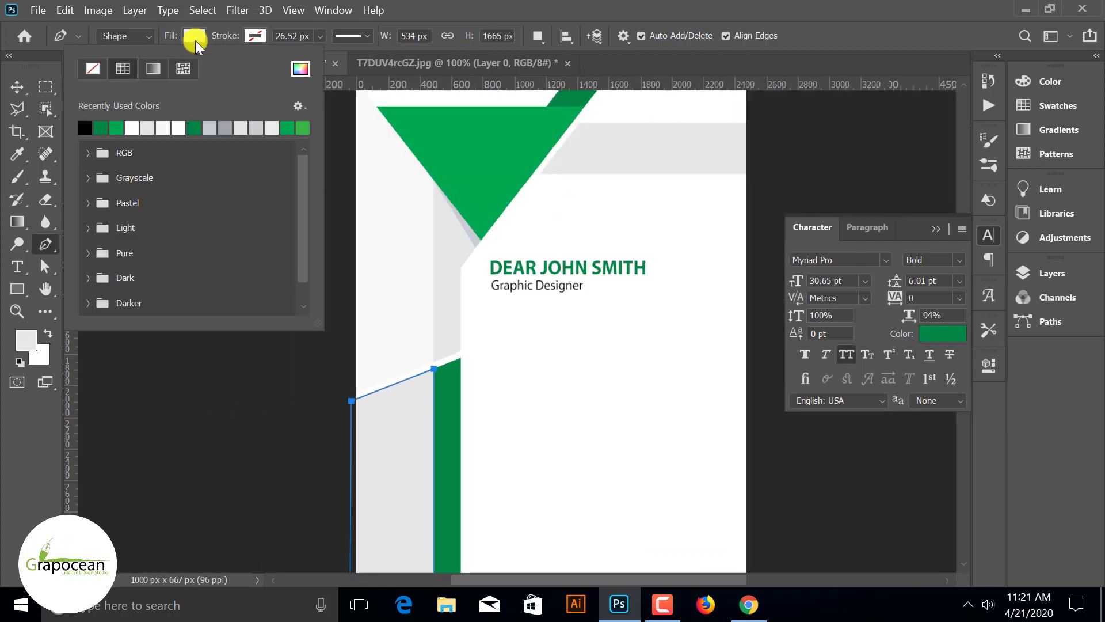
{"action": "left_click", "coordinate": [85, 127]}
{"action": "left_click", "coordinate": [16, 88]}
{"action": "scroll", "coordinate": [671, 386], "scroll_direction": "down", "scroll_amount": 3}
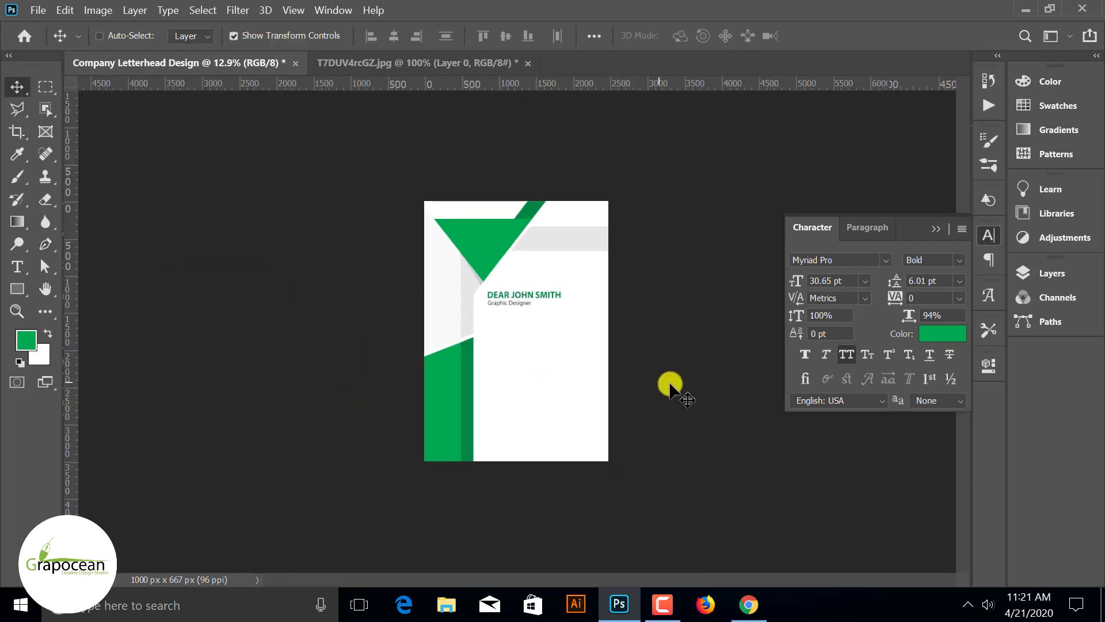
{"action": "scroll", "coordinate": [488, 461], "scroll_direction": "up", "scroll_amount": 2}
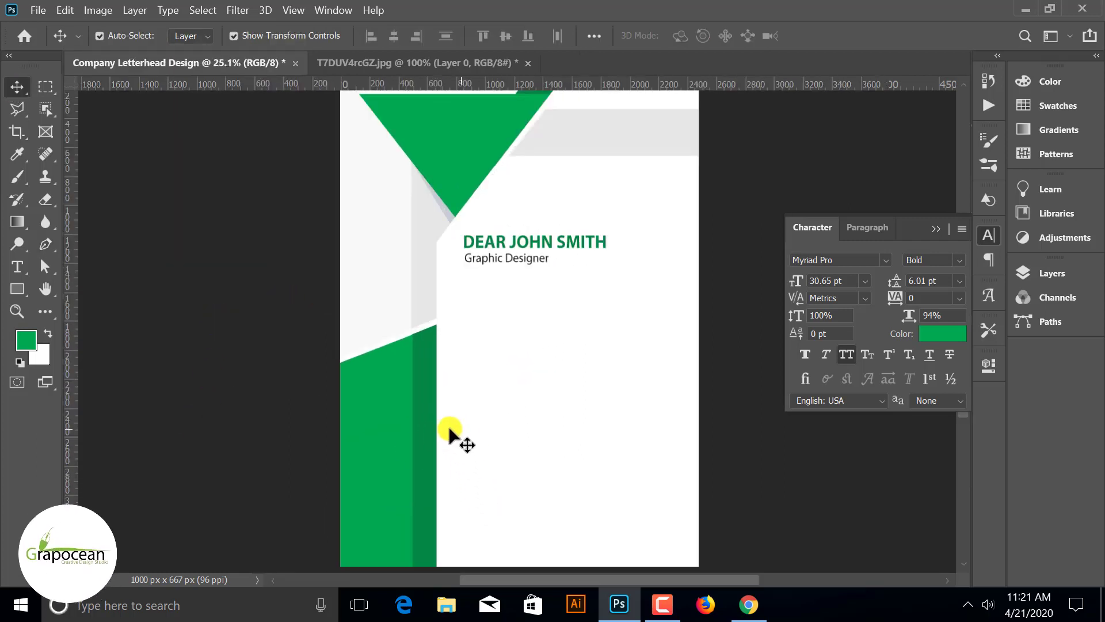
{"action": "scroll", "coordinate": [414, 351], "scroll_direction": "up", "scroll_amount": 4}
{"action": "scroll", "coordinate": [403, 322], "scroll_direction": "up", "scroll_amount": 1}
- Apply Free Transform to the green panel shape and commit it
{"action": "left_click", "coordinate": [342, 357], "text": "ctrl"}
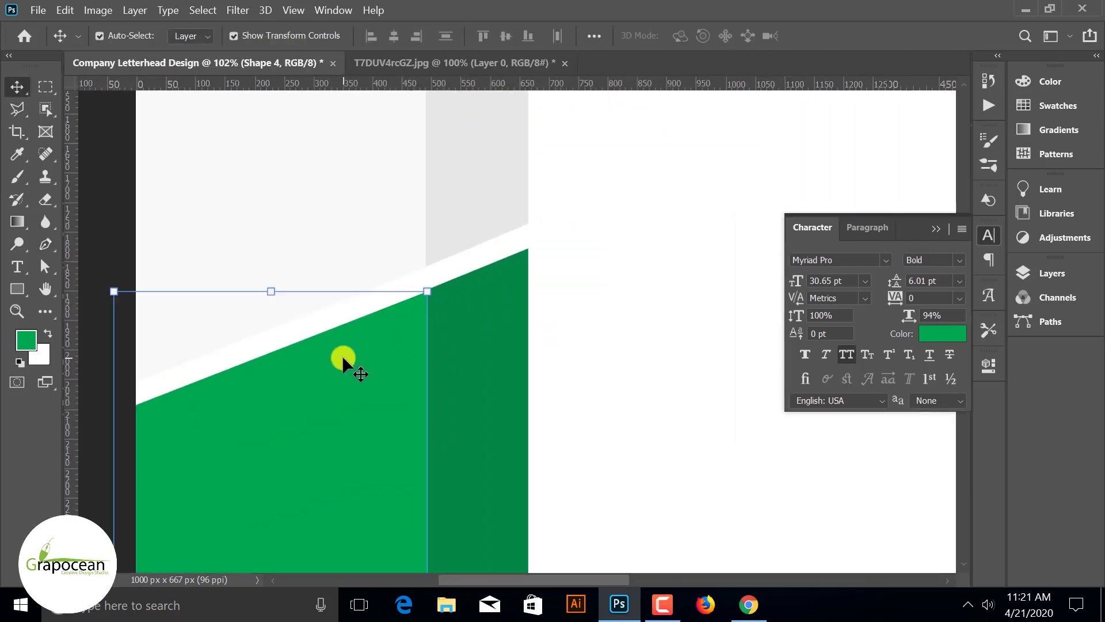
{"action": "key", "text": "ctrl+t"}
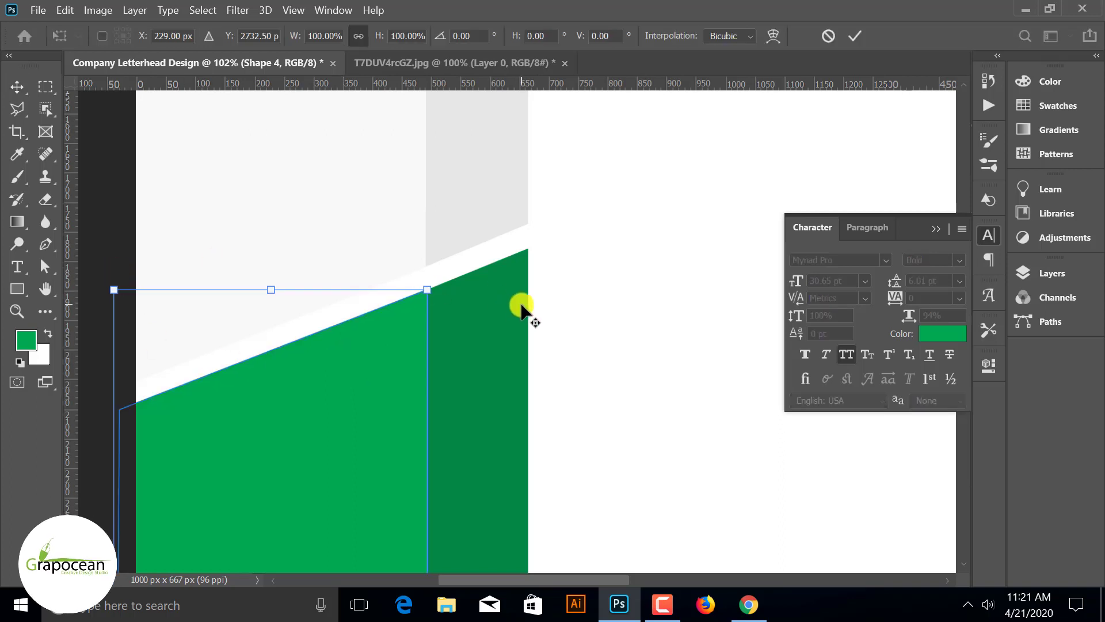
{"action": "scroll", "coordinate": [522, 308], "scroll_direction": "down", "scroll_amount": 3}
{"action": "left_click", "coordinate": [18, 86]}
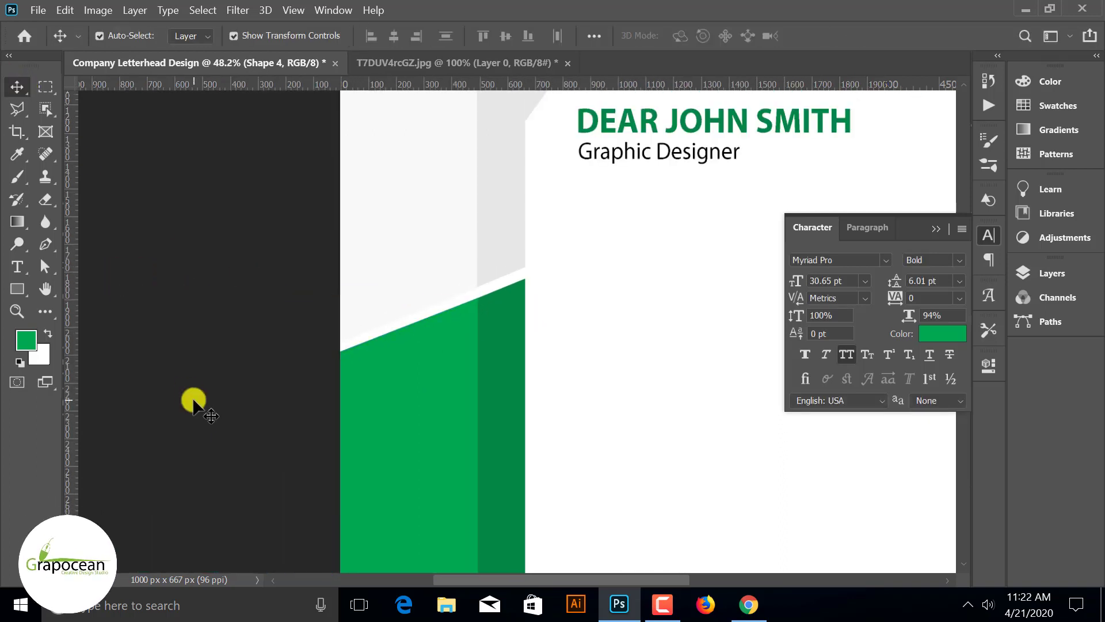
{"action": "scroll", "coordinate": [444, 330], "scroll_direction": "down", "scroll_amount": 2}
{"action": "scroll", "coordinate": [444, 330], "scroll_direction": "down", "scroll_amount": 1}
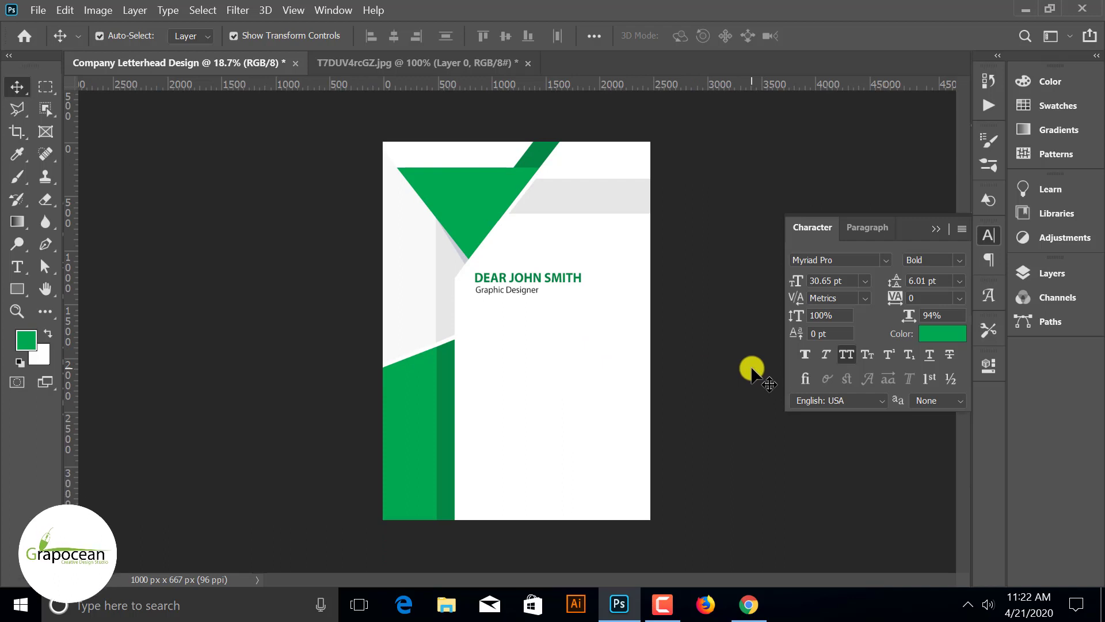
{"action": "scroll", "coordinate": [561, 349], "scroll_direction": "up", "scroll_amount": 1}
{"action": "scroll", "coordinate": [553, 340], "scroll_direction": "up", "scroll_amount": 3}
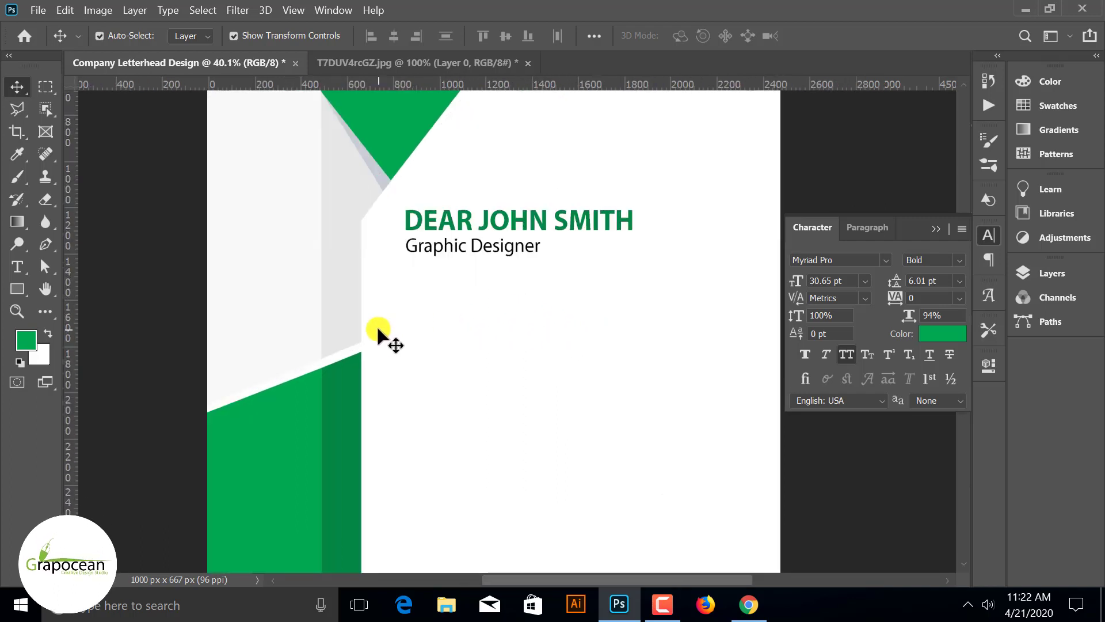
- Set the type to Regular at 14 pt and draw a paragraph text box below the title
{"action": "scroll", "coordinate": [468, 353], "scroll_direction": "up", "scroll_amount": 3}
{"action": "left_click", "coordinate": [17, 267]}
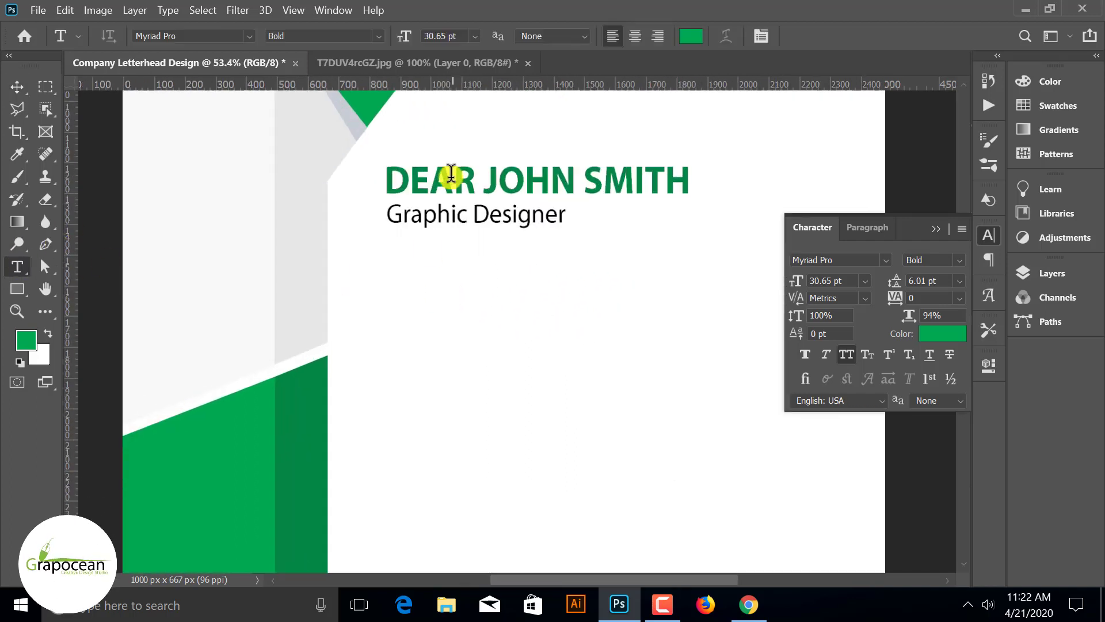
{"action": "left_click", "coordinate": [337, 36]}
{"action": "left_click", "coordinate": [310, 46]}
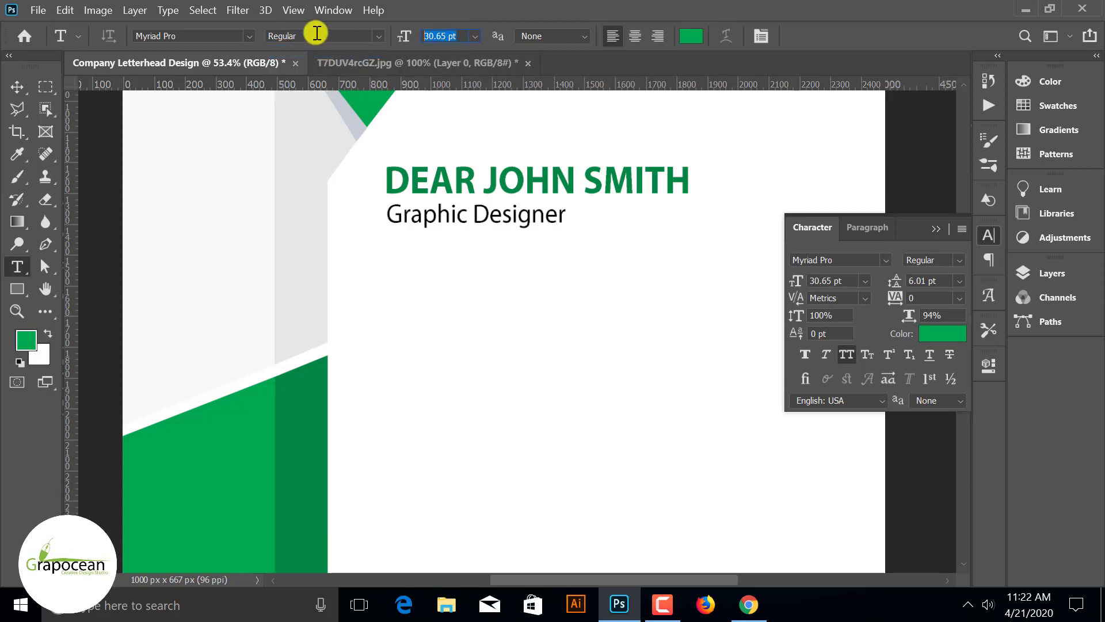
{"action": "type", "text": "14"}
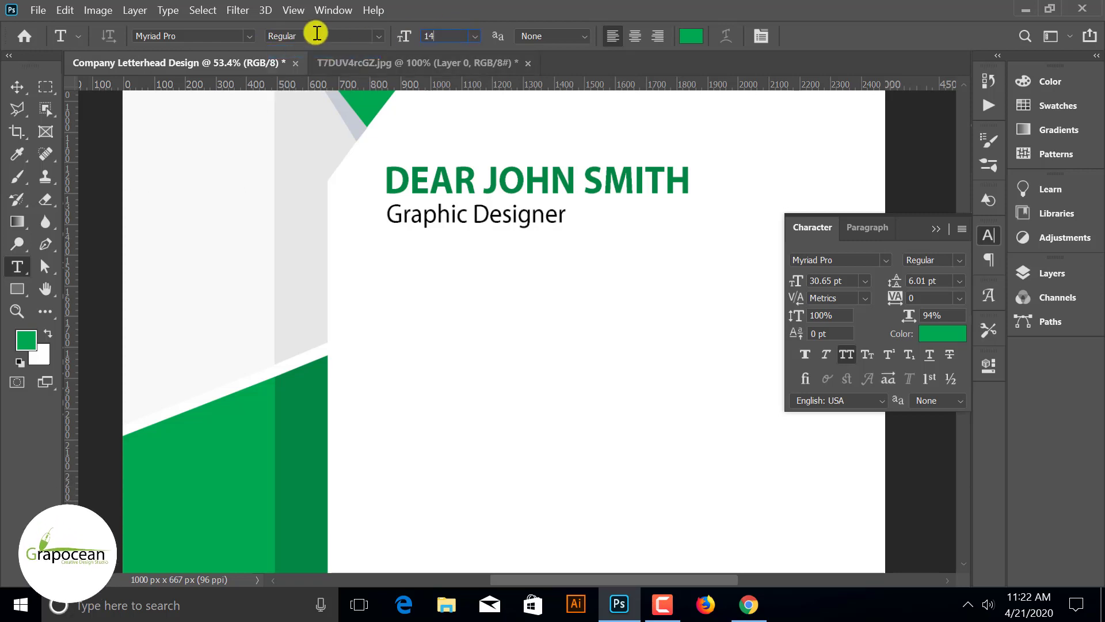
{"action": "left_click", "coordinate": [363, 173]}
{"action": "left_click", "coordinate": [648, 265]}
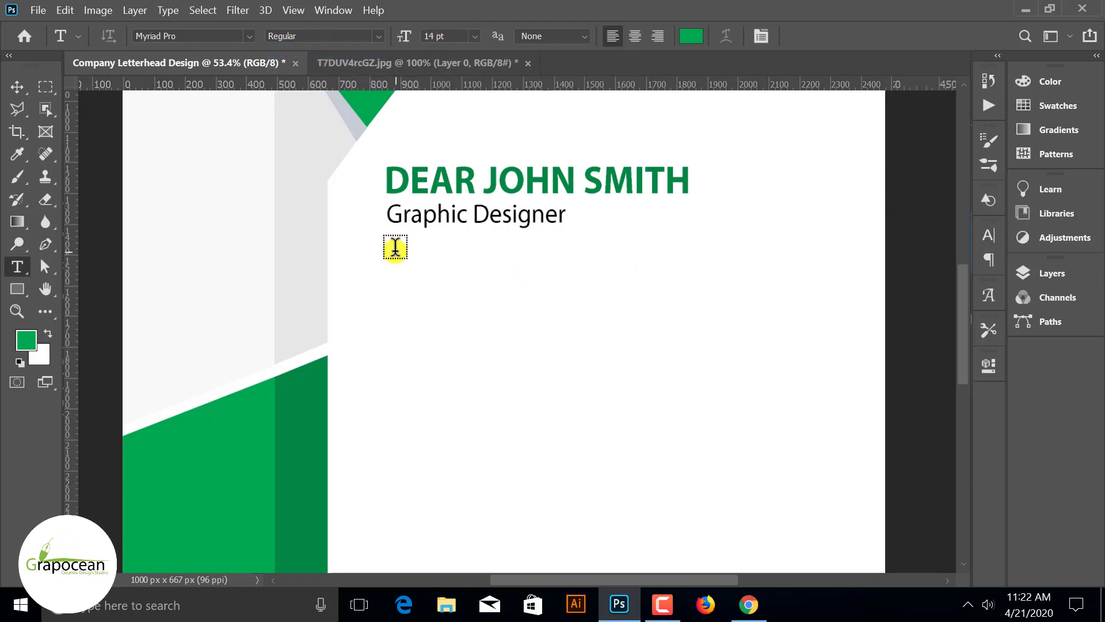
{"action": "left_click_drag", "start_coordinate": [387, 249], "coordinate": [661, 440]}
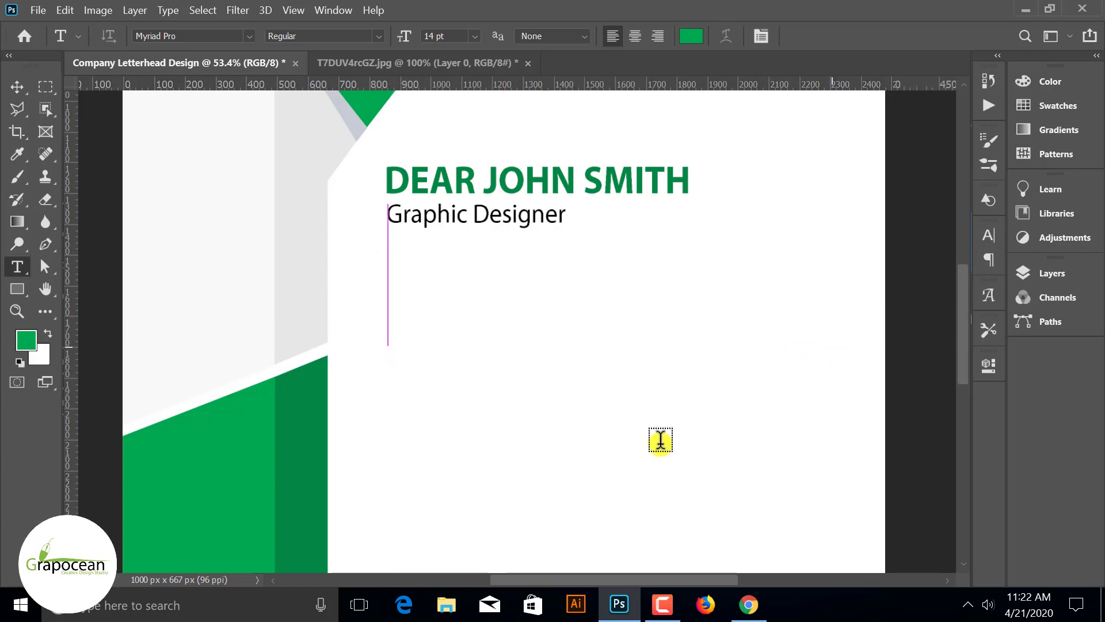
- Widen the paragraph's line spacing and lower its font size to 13 pt
{"action": "left_click", "coordinate": [989, 235]}
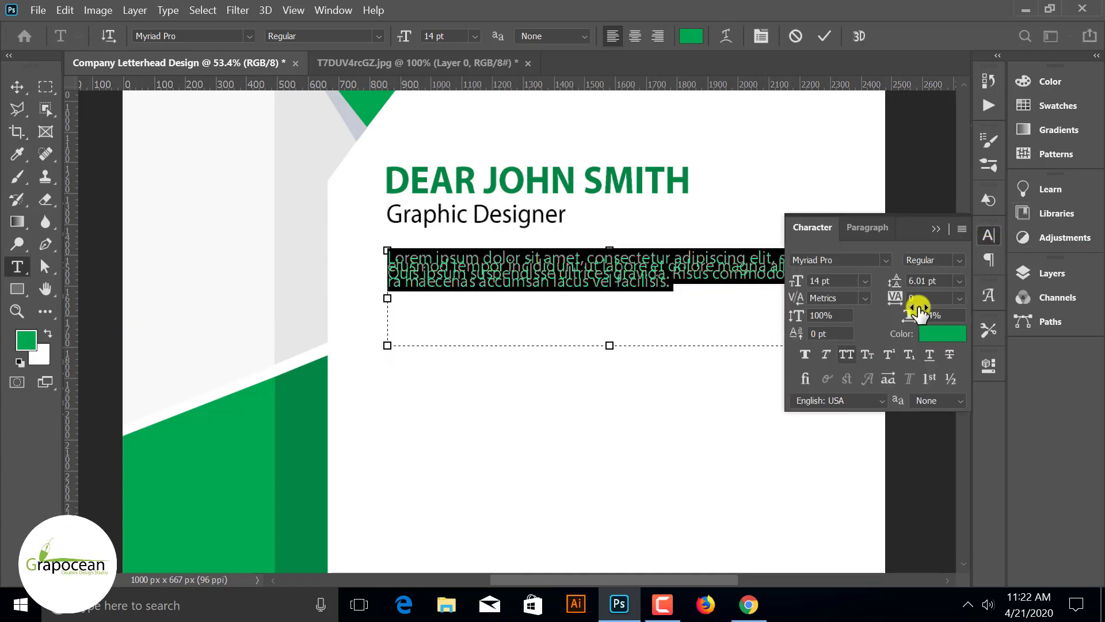
{"action": "left_click_drag", "start_coordinate": [896, 280], "coordinate": [708, 240]}
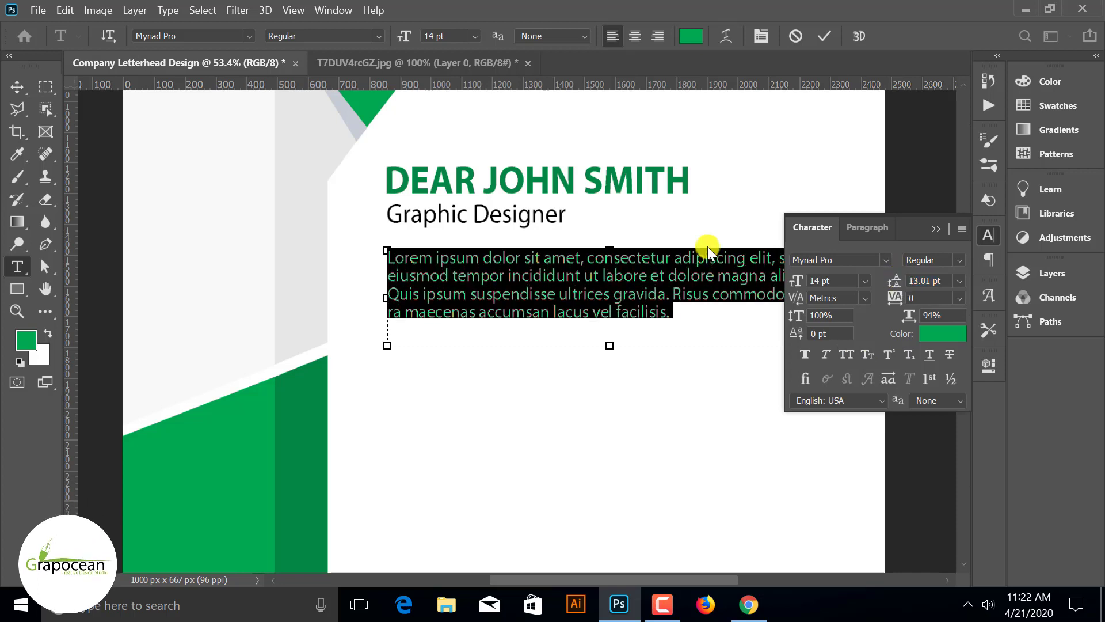
{"action": "left_click", "coordinate": [449, 35]}
{"action": "key", "text": "Down"}
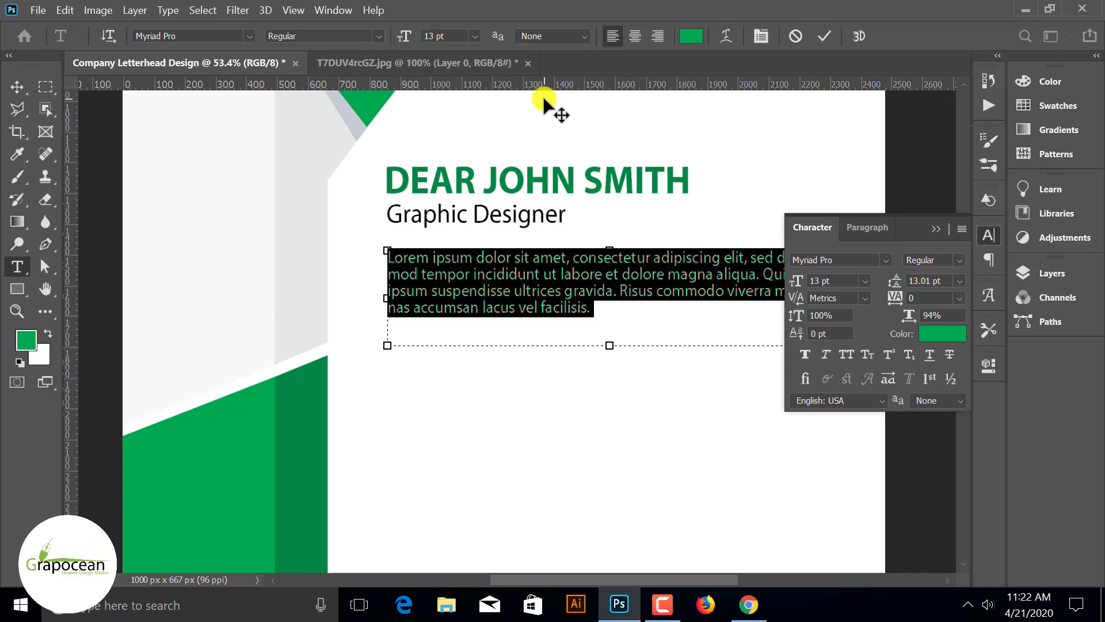
- Resize all of the lorem ipsum paragraph text to 10 pt
{"action": "key", "text": "Down"}
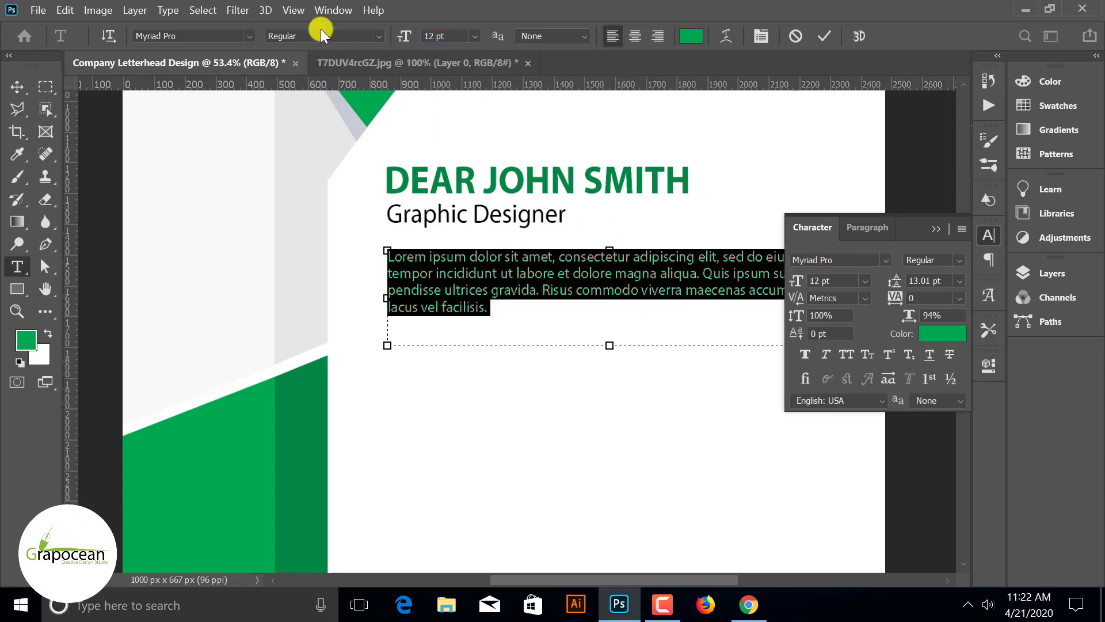
{"action": "left_click", "coordinate": [17, 87]}
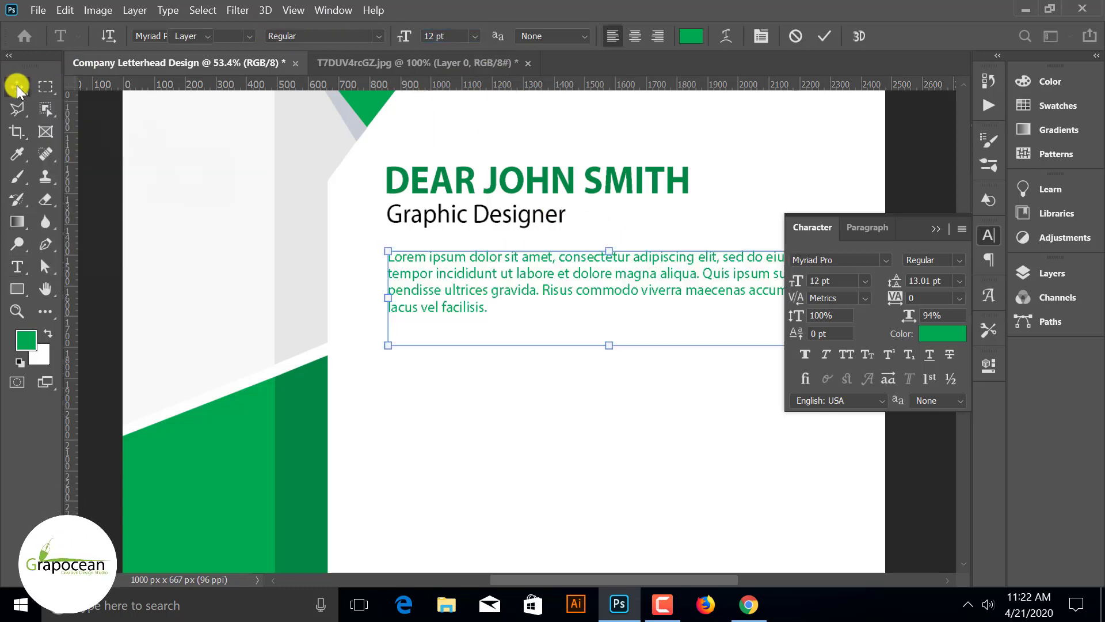
{"action": "left_click", "coordinate": [17, 266]}
{"action": "left_click", "coordinate": [501, 308]}
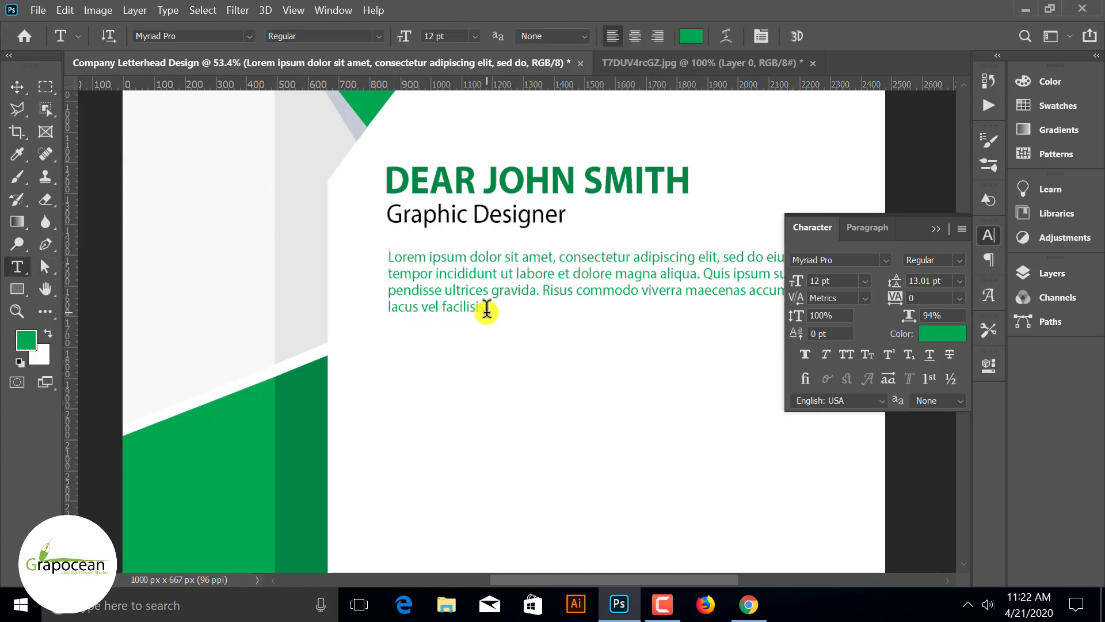
{"action": "key", "text": "ctrl+a"}
{"action": "left_click", "coordinate": [455, 39]}
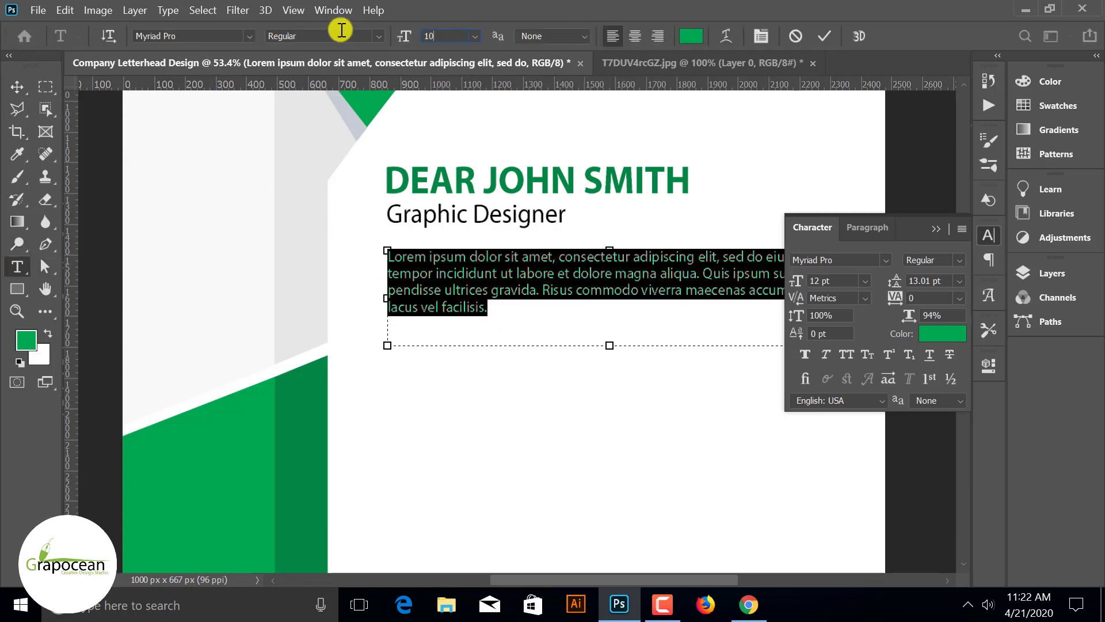
{"action": "key", "text": "Return"}
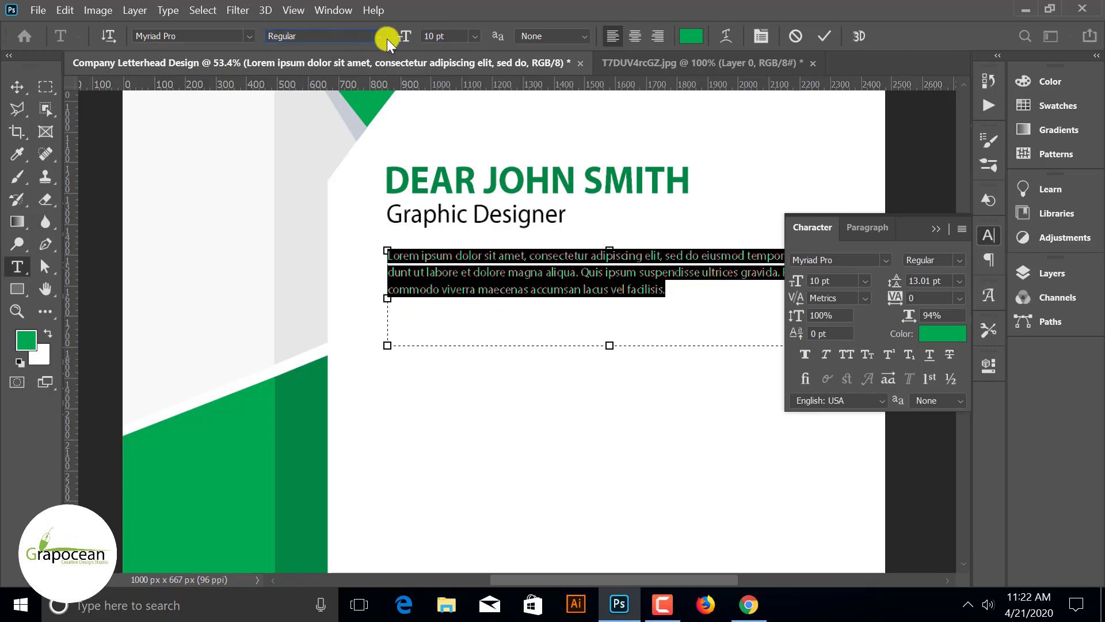
{"action": "left_click", "coordinate": [940, 230]}
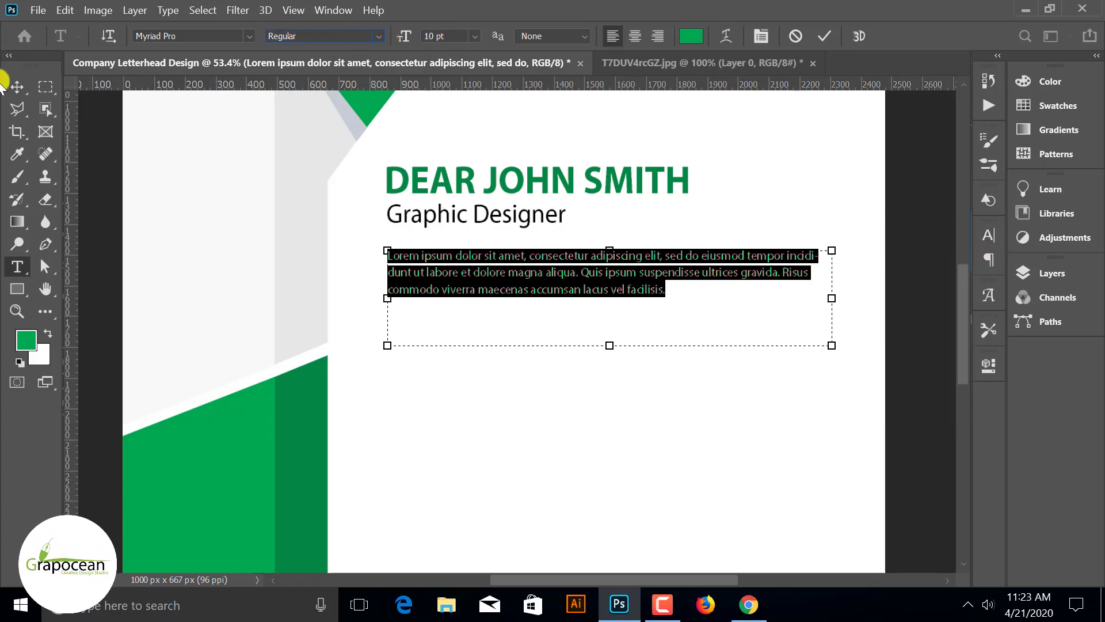
{"action": "left_click", "coordinate": [16, 86]}
- Recolour the whole paragraph dark grey in the text Color Picker and commit it
{"action": "scroll", "coordinate": [375, 248], "scroll_direction": "down", "scroll_amount": 1}
{"action": "scroll", "coordinate": [375, 248], "scroll_direction": "down", "scroll_amount": 2}
{"action": "left_click", "coordinate": [14, 270]}
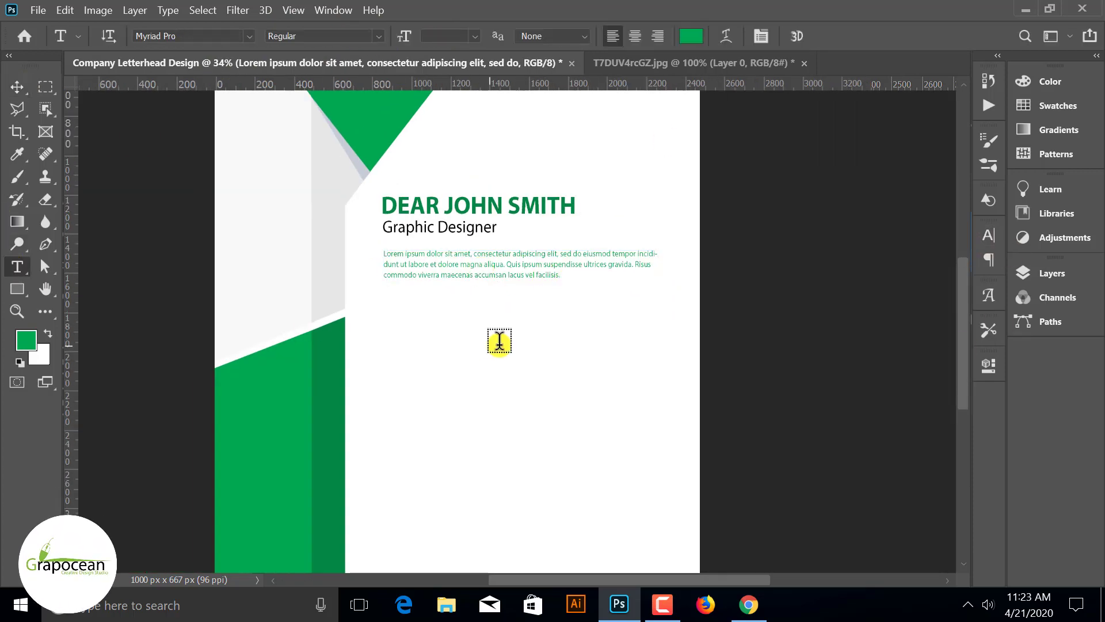
{"action": "scroll", "coordinate": [536, 309], "scroll_direction": "up", "scroll_amount": 5}
{"action": "left_click", "coordinate": [585, 239]}
{"action": "key", "text": "ctrl+a"}
{"action": "key", "text": "ctrl+c"}
{"action": "left_click", "coordinate": [691, 36]}
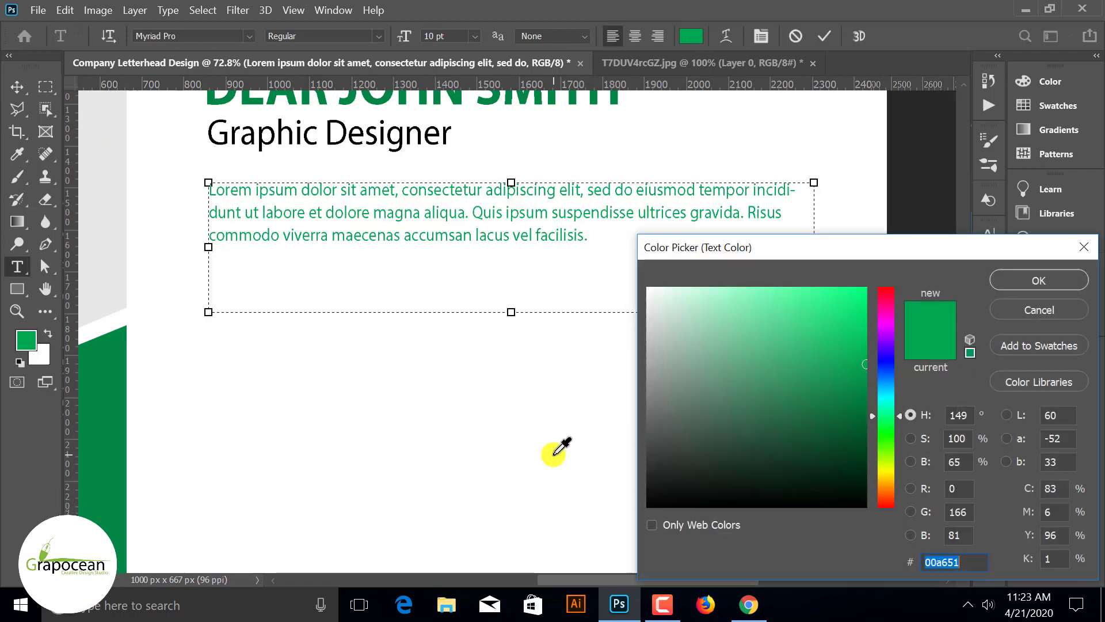
{"action": "type", "text": "000000"}
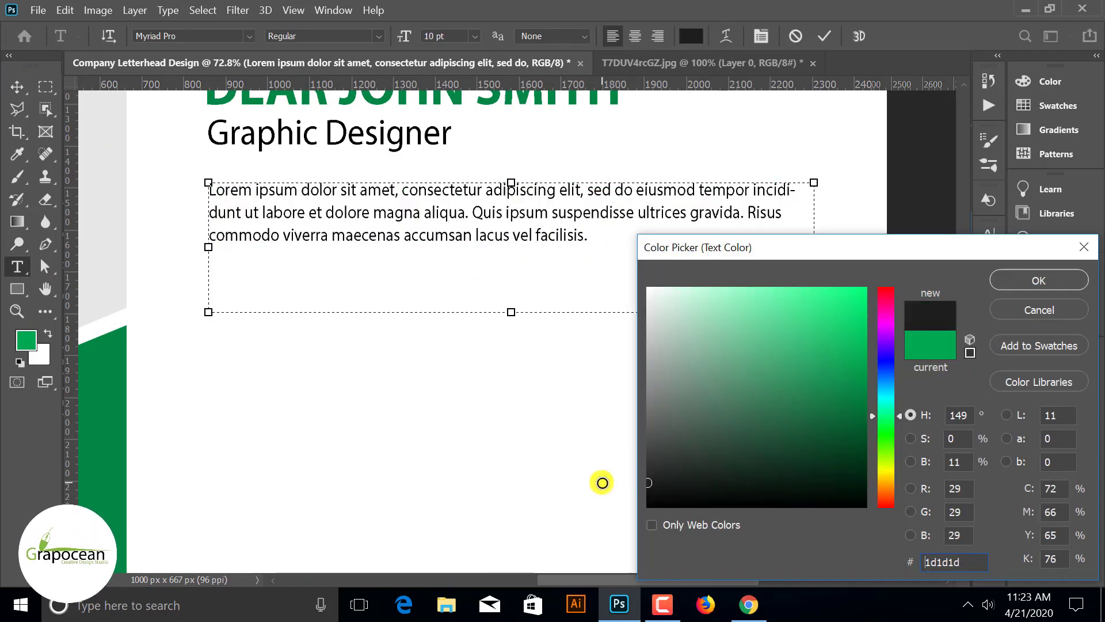
{"action": "left_click_drag", "start_coordinate": [693, 440], "coordinate": [593, 447]}
{"action": "left_click", "coordinate": [996, 285]}
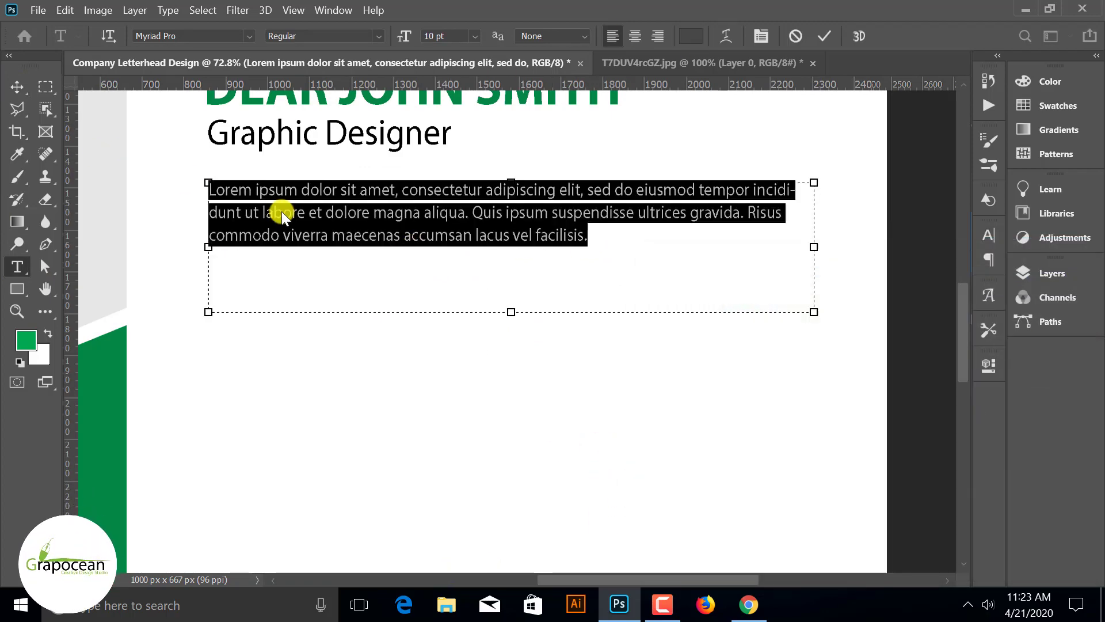
{"action": "left_click", "coordinate": [15, 85]}
- Draw a second paragraph text box below the first, aligned to its left edge
{"action": "scroll", "coordinate": [905, 357], "scroll_direction": "down", "scroll_amount": 5}
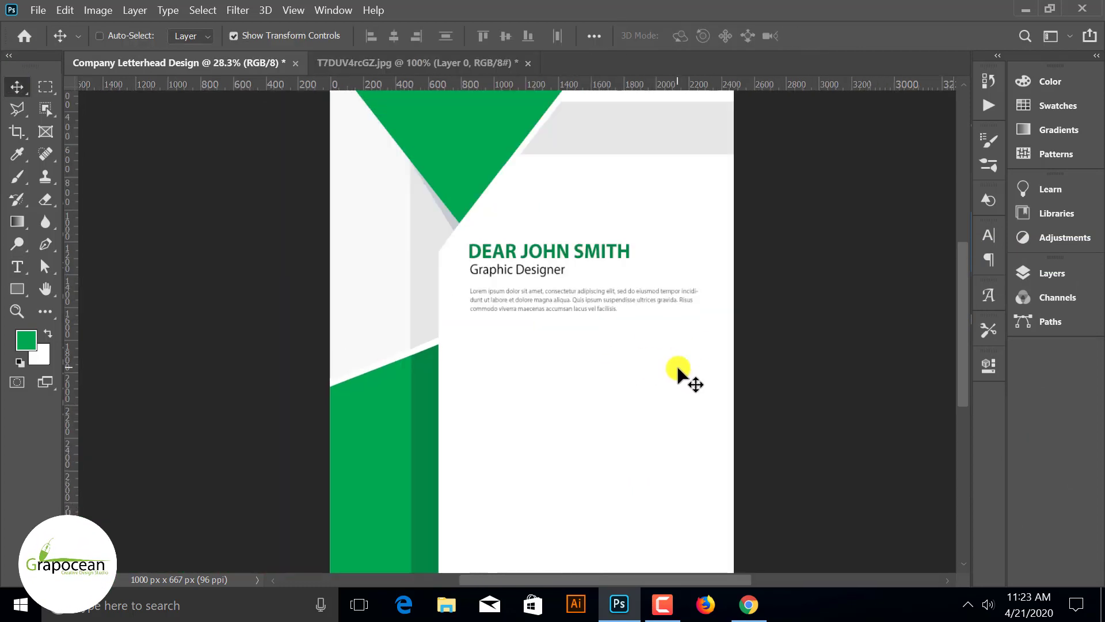
{"action": "scroll", "coordinate": [543, 439], "scroll_direction": "down", "scroll_amount": 1}
{"action": "scroll", "coordinate": [560, 440], "scroll_direction": "up", "scroll_amount": 3}
{"action": "scroll", "coordinate": [560, 439], "scroll_direction": "up", "scroll_amount": 2}
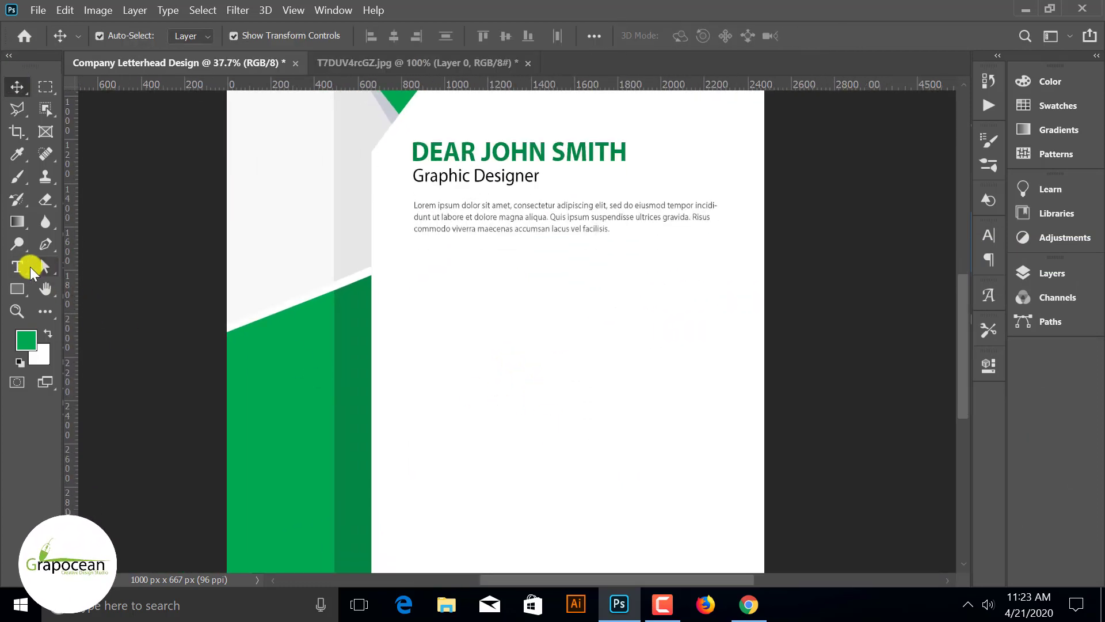
{"action": "left_click", "coordinate": [17, 266]}
{"action": "left_click_drag", "start_coordinate": [426, 291], "coordinate": [727, 499]}
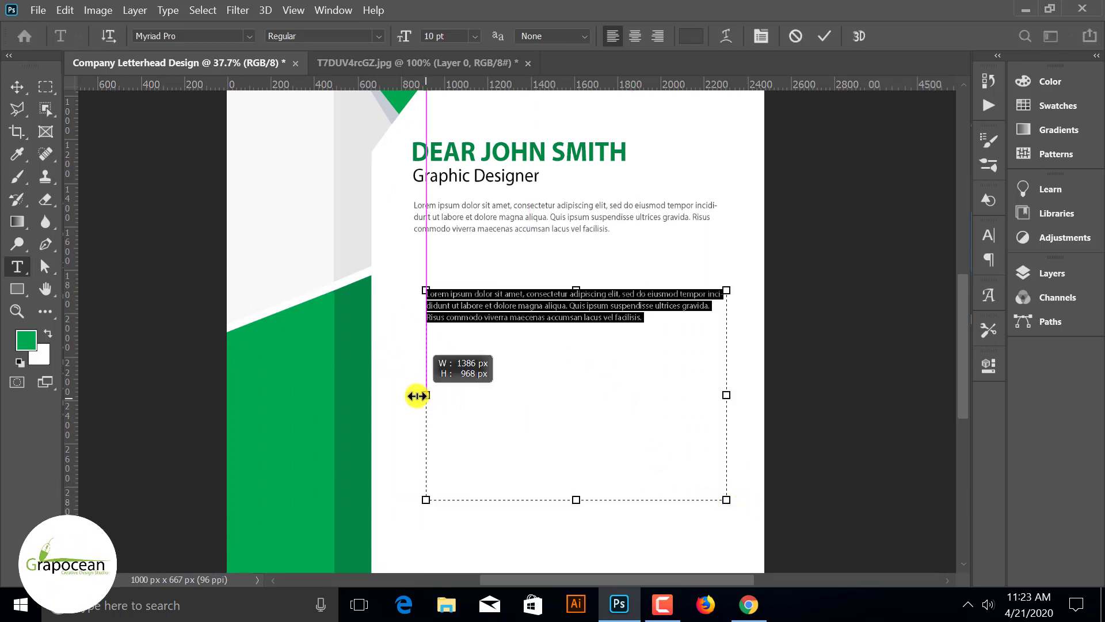
{"action": "left_click_drag", "start_coordinate": [417, 395], "coordinate": [413, 395]}
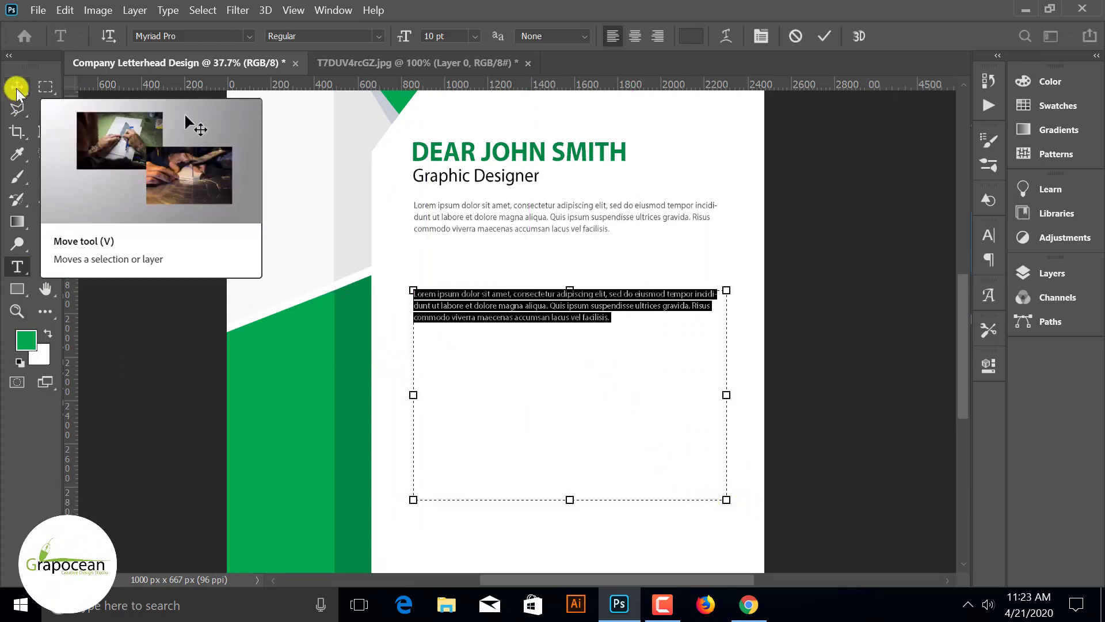
{"action": "left_click", "coordinate": [17, 87]}
- Lengthen the second paragraph by pasting two extra copies of the lorem text
{"action": "left_click", "coordinate": [17, 266]}
{"action": "left_click_drag", "start_coordinate": [608, 317], "coordinate": [397, 284]}
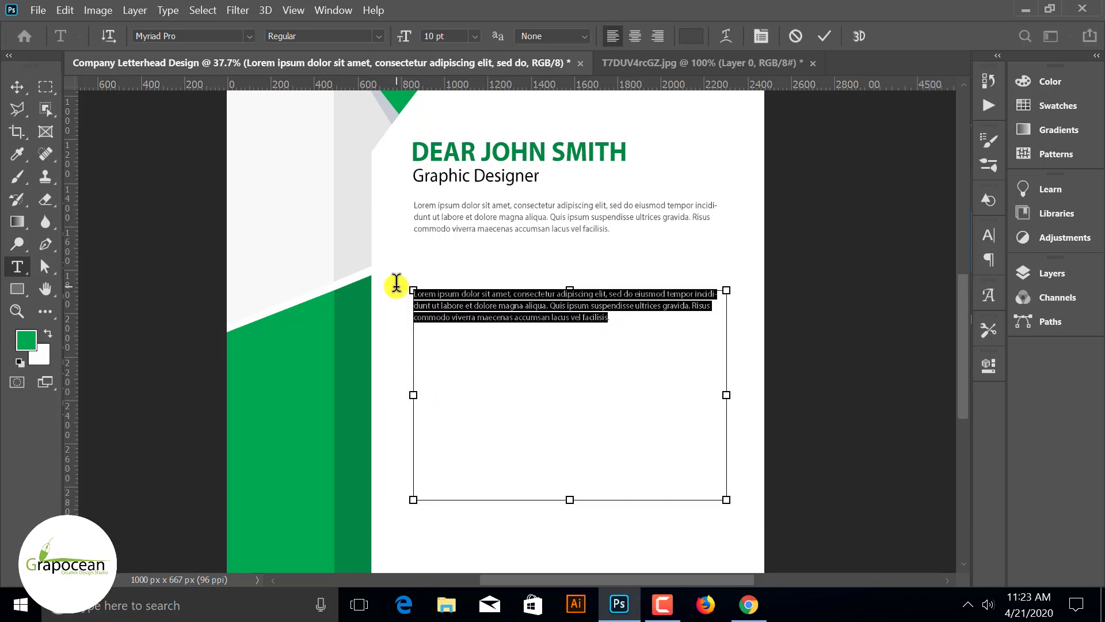
{"action": "left_click", "coordinate": [637, 330]}
{"action": "key", "text": "ctrl+v"}
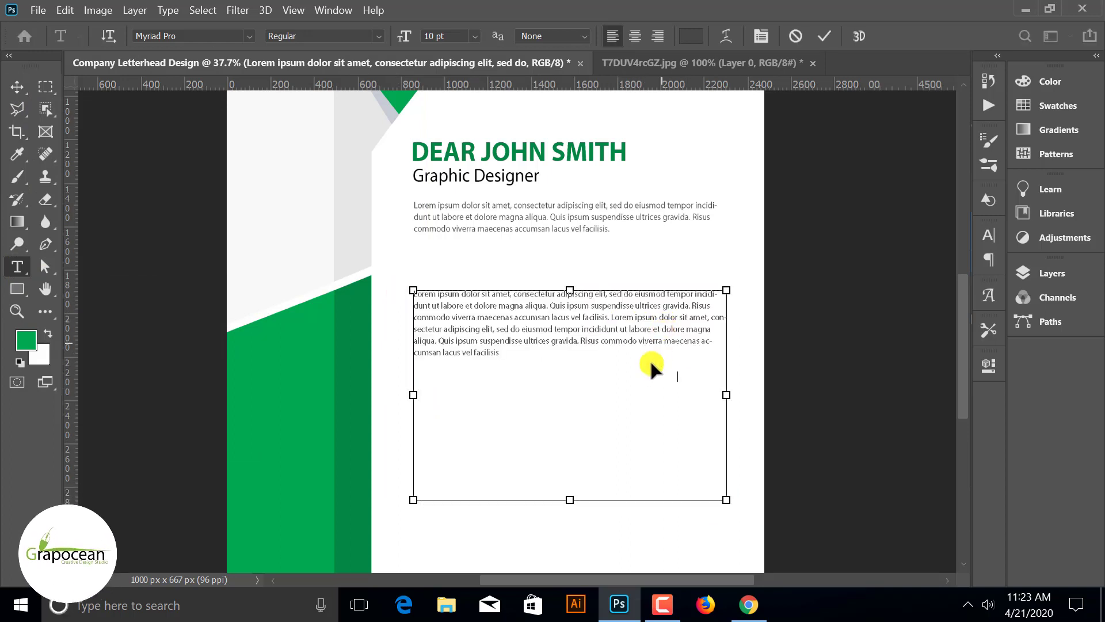
{"action": "key", "text": "ctrl+v"}
- Move the second paragraph up under the first, narrow its box, and confirm
{"action": "left_click", "coordinate": [17, 86]}
{"action": "left_click_drag", "start_coordinate": [561, 350], "coordinate": [561, 323]}
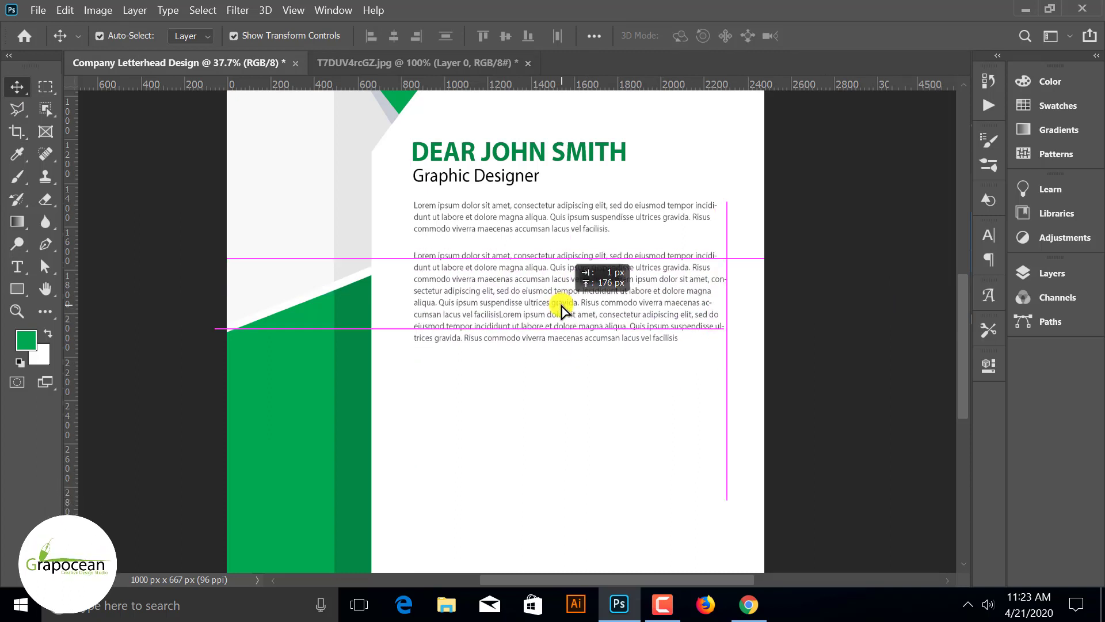
{"action": "left_click_drag", "start_coordinate": [562, 323], "coordinate": [561, 319]}
{"action": "left_click_drag", "start_coordinate": [727, 375], "coordinate": [717, 368]}
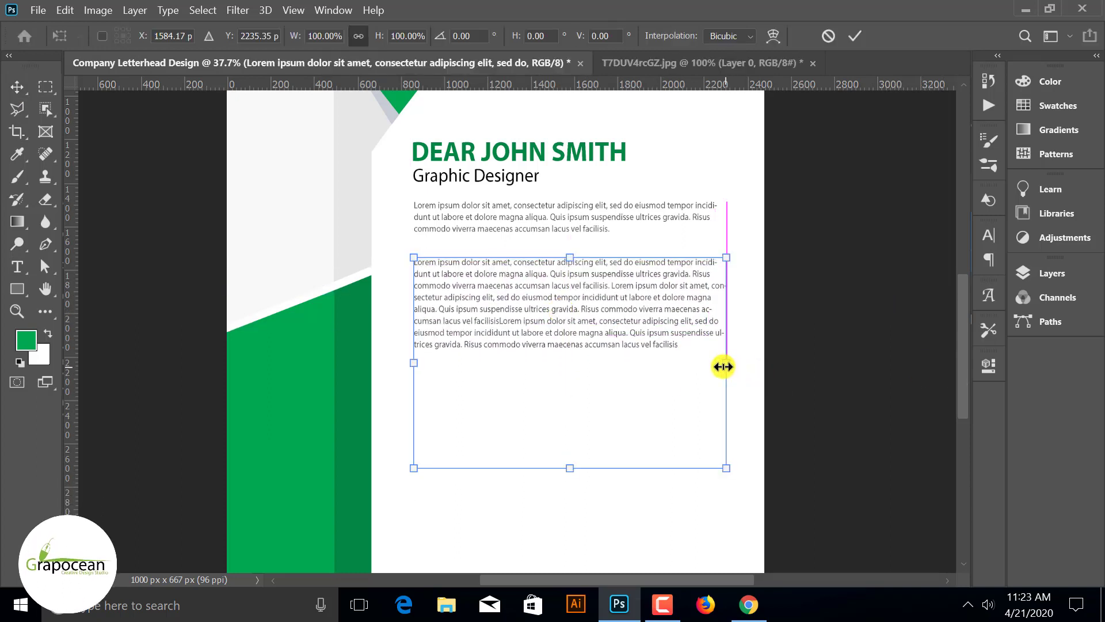
{"action": "key", "text": "Return"}
{"action": "left_click", "coordinate": [646, 425]}
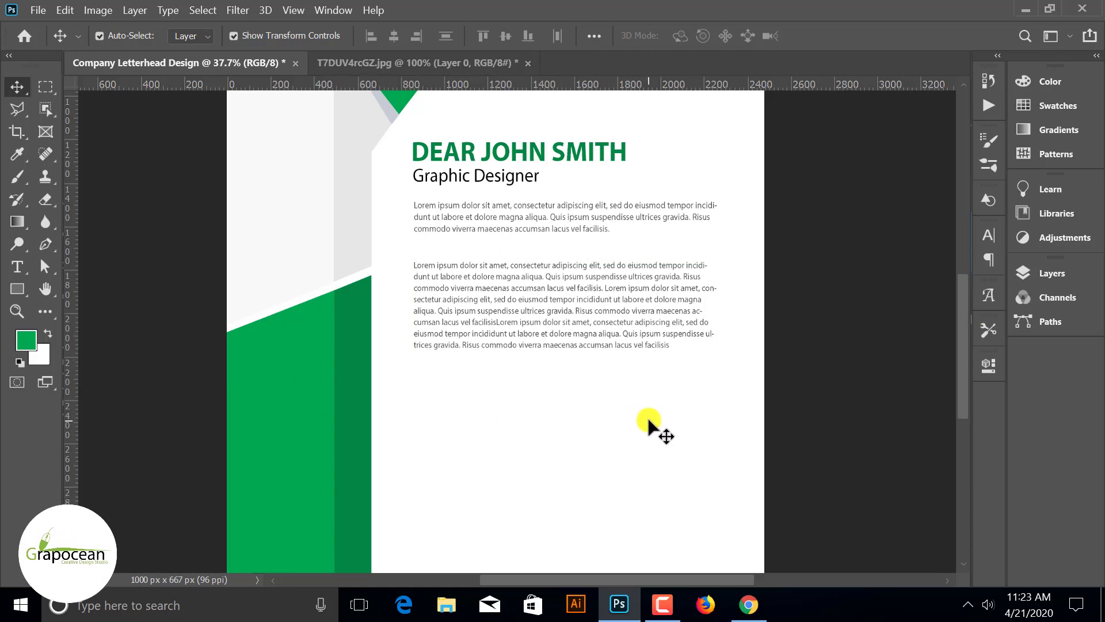
{"action": "scroll", "coordinate": [685, 452], "scroll_direction": "down", "scroll_amount": 3}
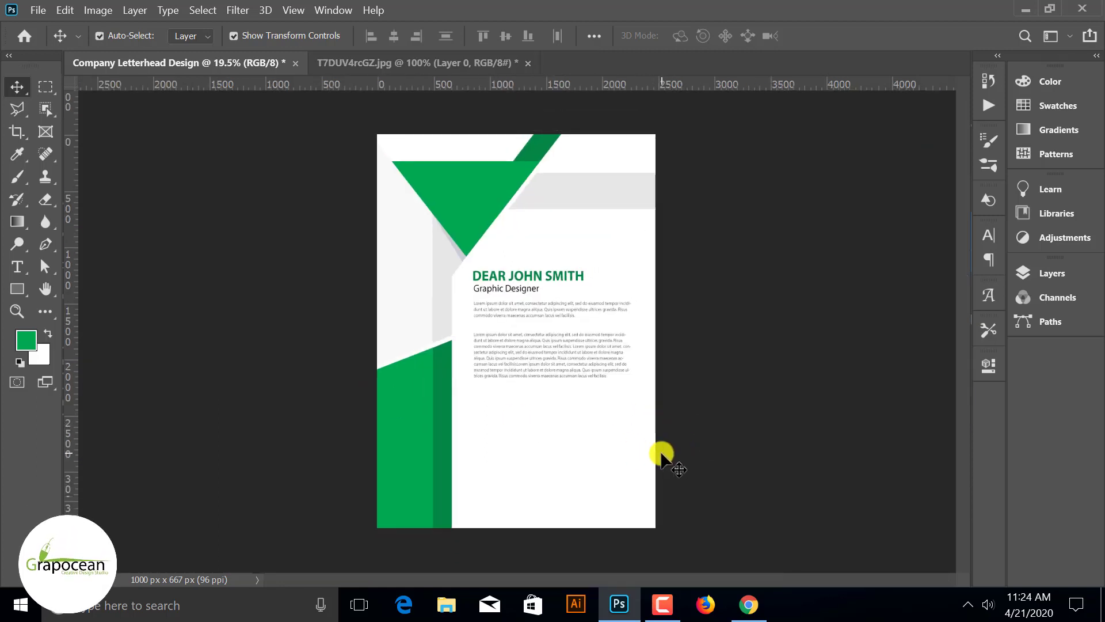
- Alt-drag a copy of the short first paragraph below the long paragraph
{"action": "scroll", "coordinate": [602, 442], "scroll_direction": "up", "scroll_amount": 2}
{"action": "scroll", "coordinate": [515, 265], "scroll_direction": "up", "scroll_amount": 1}
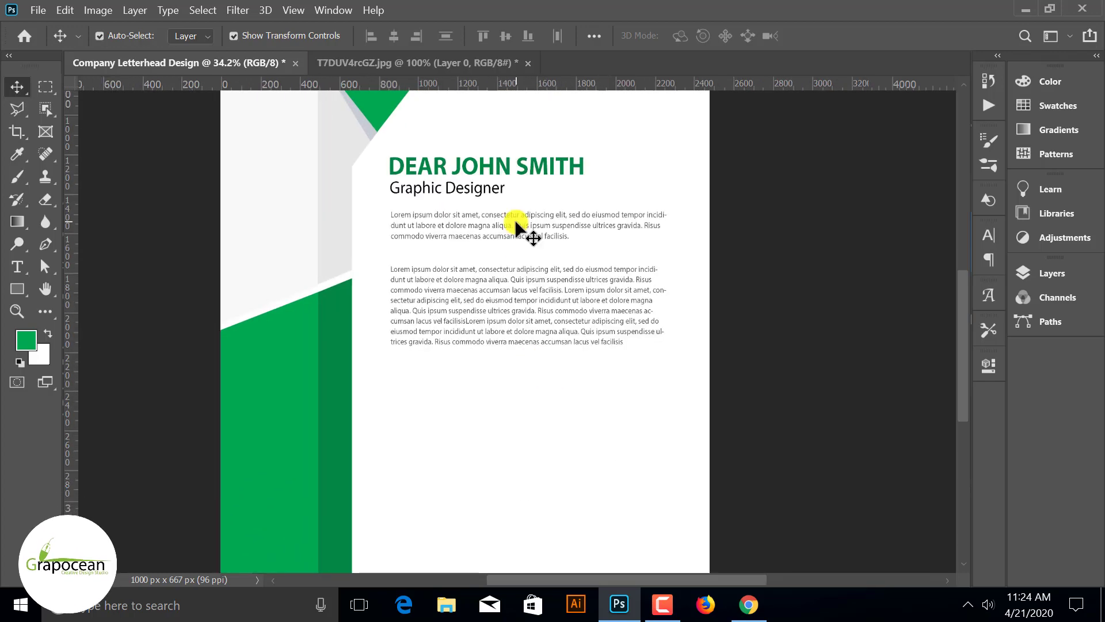
{"action": "scroll", "coordinate": [524, 270], "scroll_direction": "up", "scroll_amount": 2}
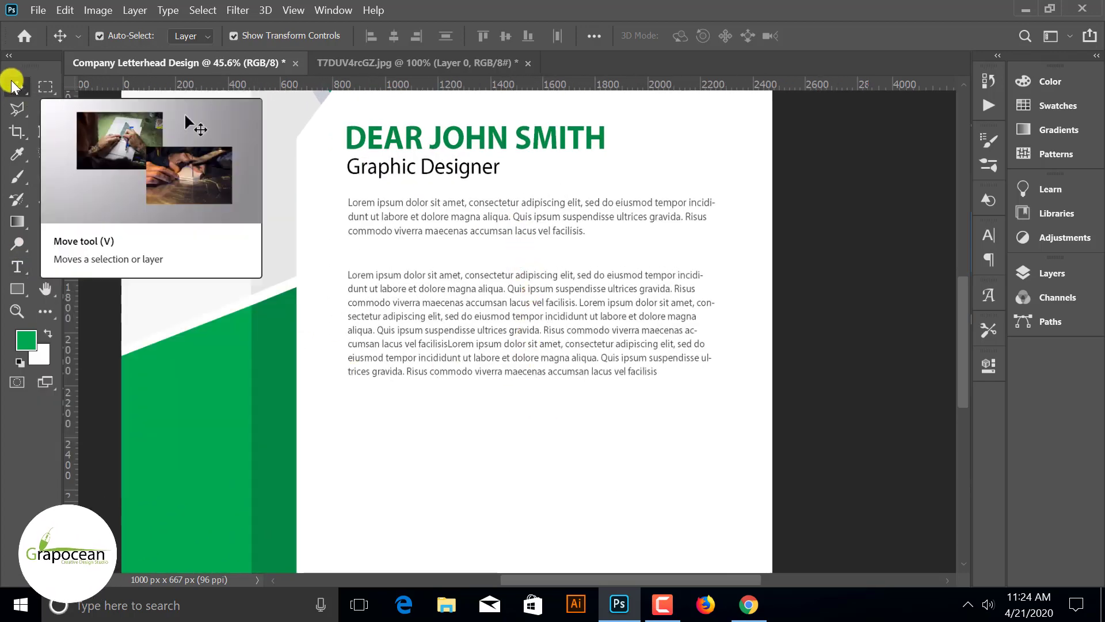
{"action": "left_click", "coordinate": [529, 226]}
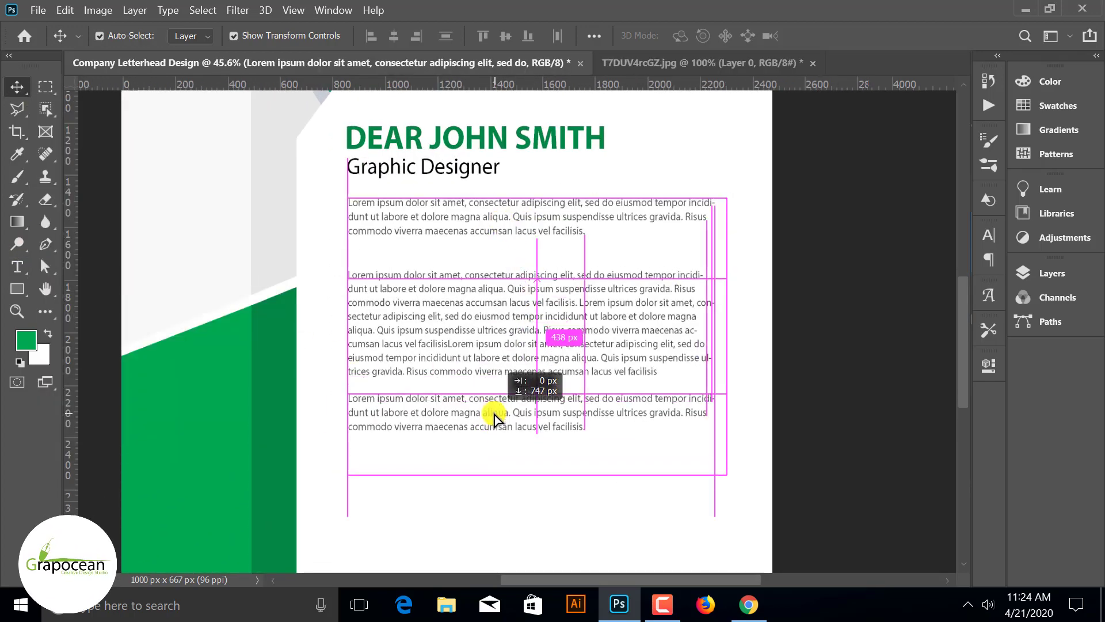
{"action": "left_click_drag", "start_coordinate": [487, 380], "coordinate": [517, 426]}
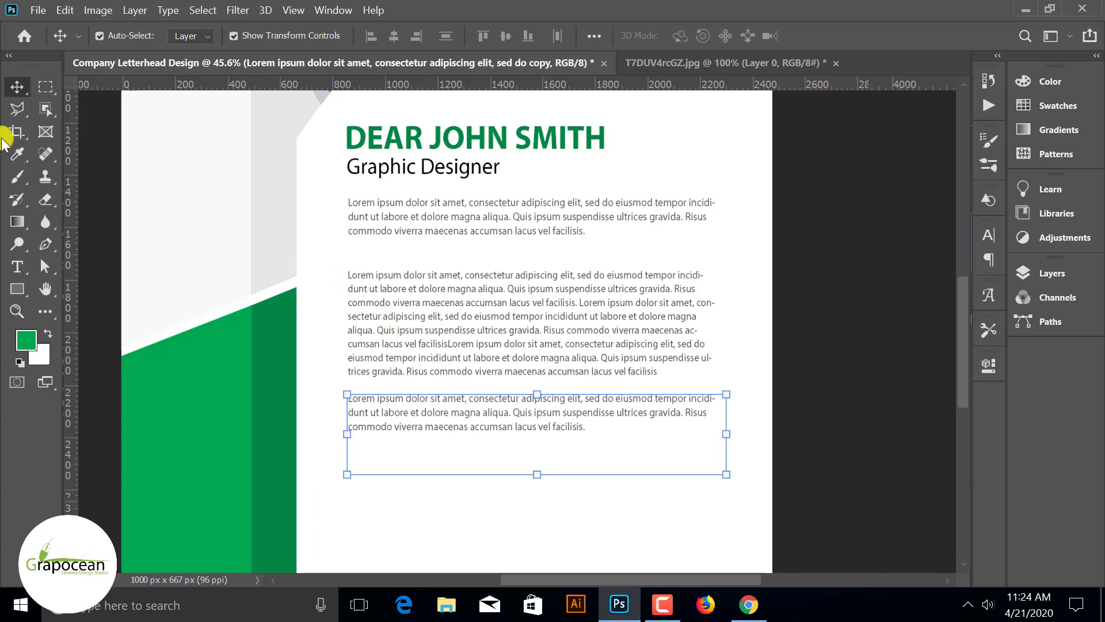
{"action": "left_click", "coordinate": [184, 365]}
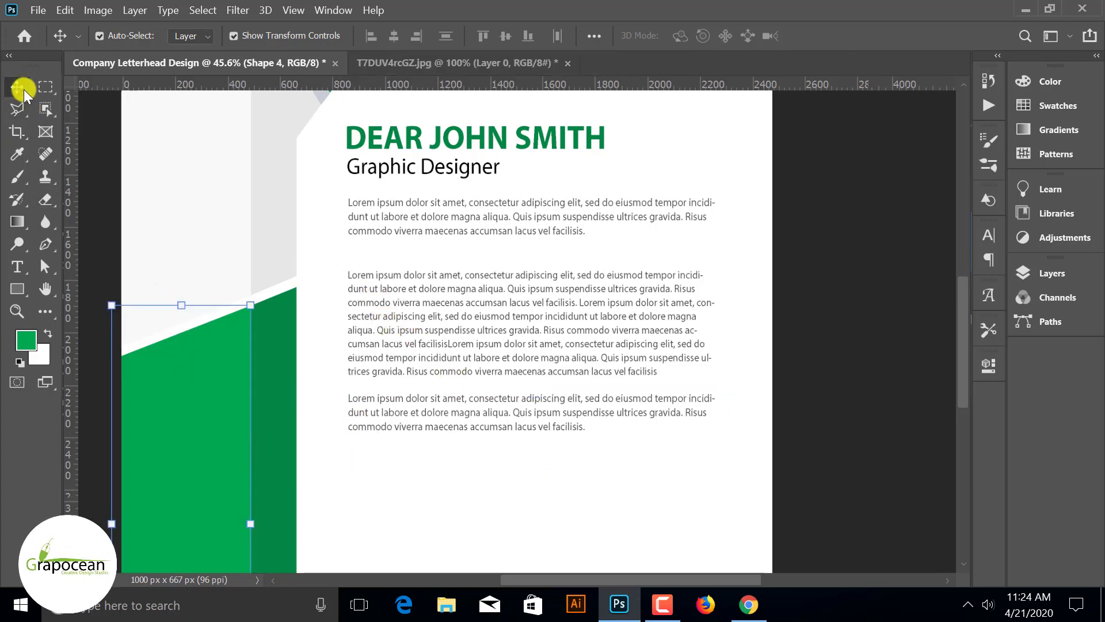
{"action": "left_click", "coordinate": [464, 427]}
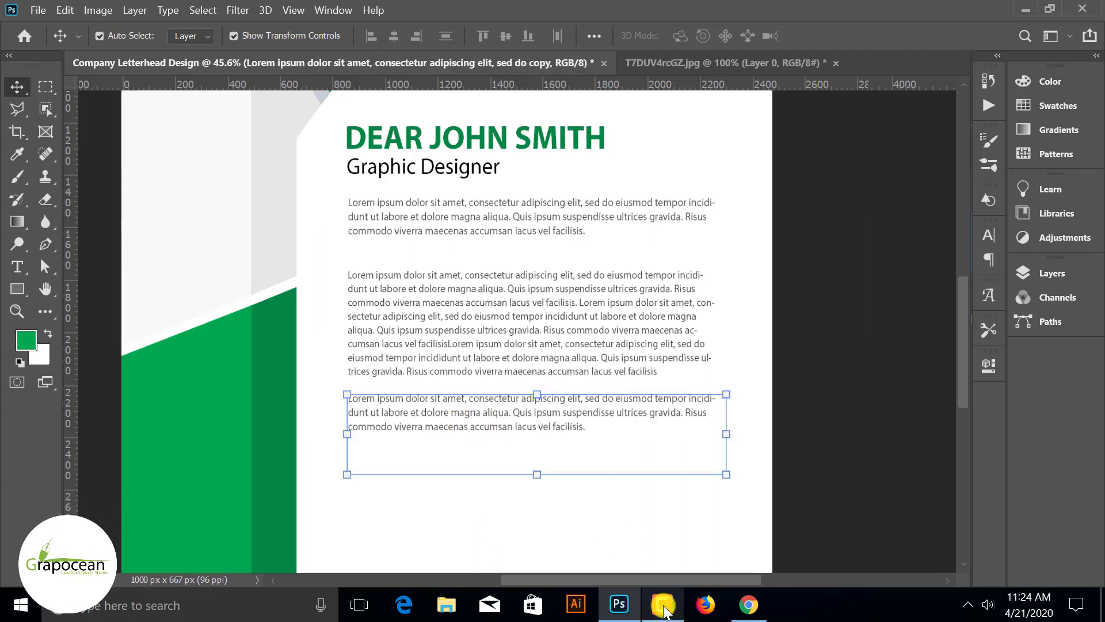
- Pan around the canvas and glance at the man's photo document before returning to the letterhead
{"action": "left_click", "coordinate": [661, 603]}
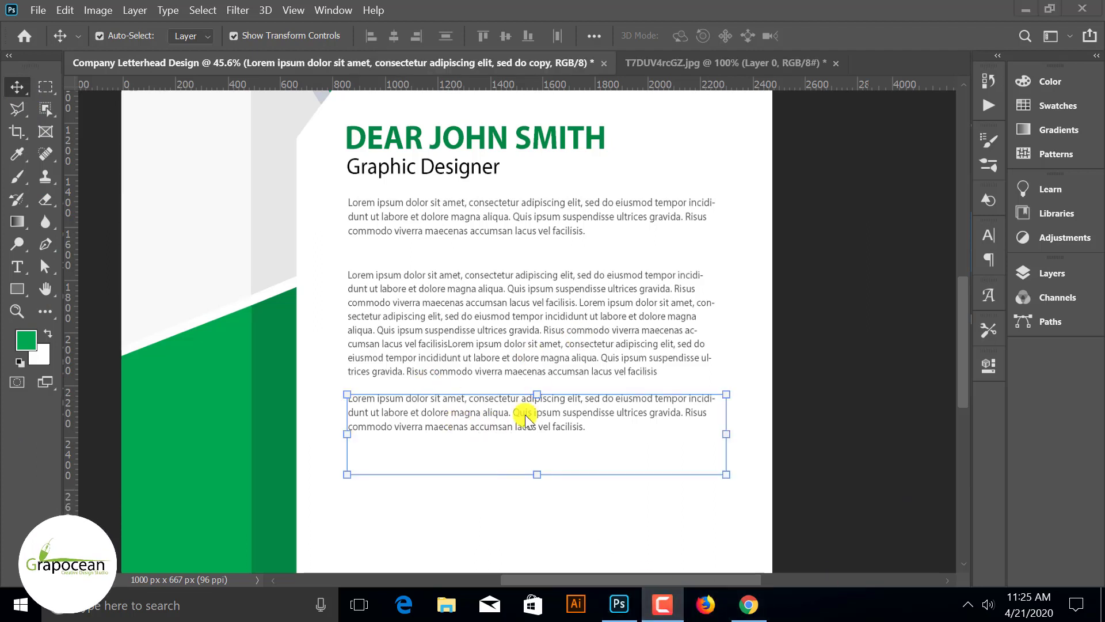
{"action": "scroll", "coordinate": [547, 437], "scroll_direction": "right", "scroll_amount": 1}
{"action": "scroll", "coordinate": [593, 458], "scroll_direction": "right", "scroll_amount": 3}
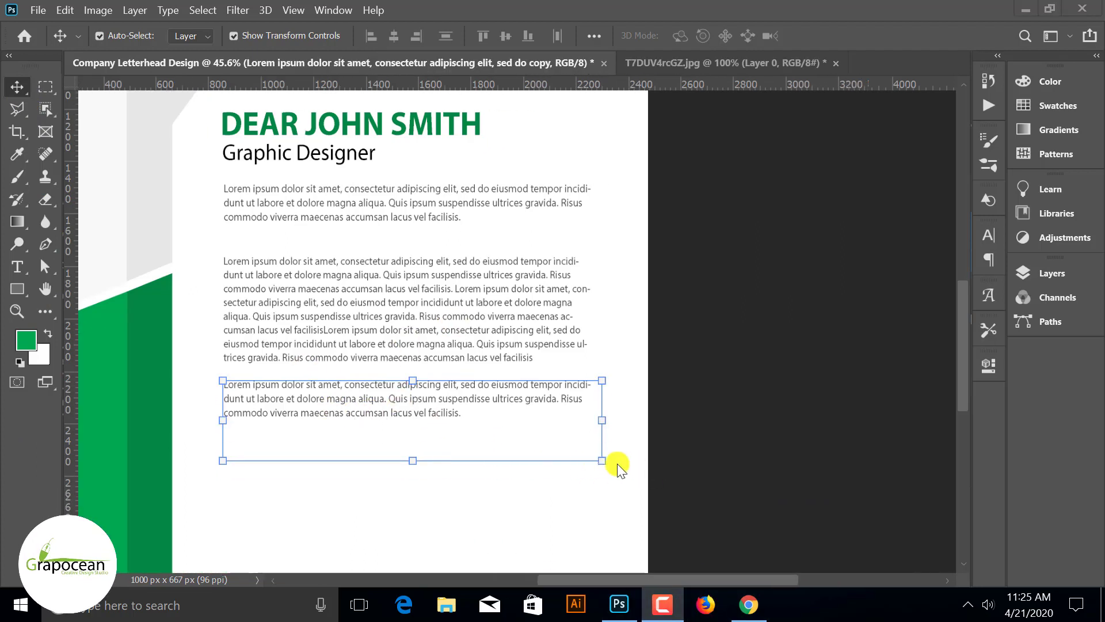
{"action": "scroll", "coordinate": [518, 449], "scroll_direction": "right", "scroll_amount": 1}
{"action": "scroll", "coordinate": [356, 408], "scroll_direction": "up", "scroll_amount": 1}
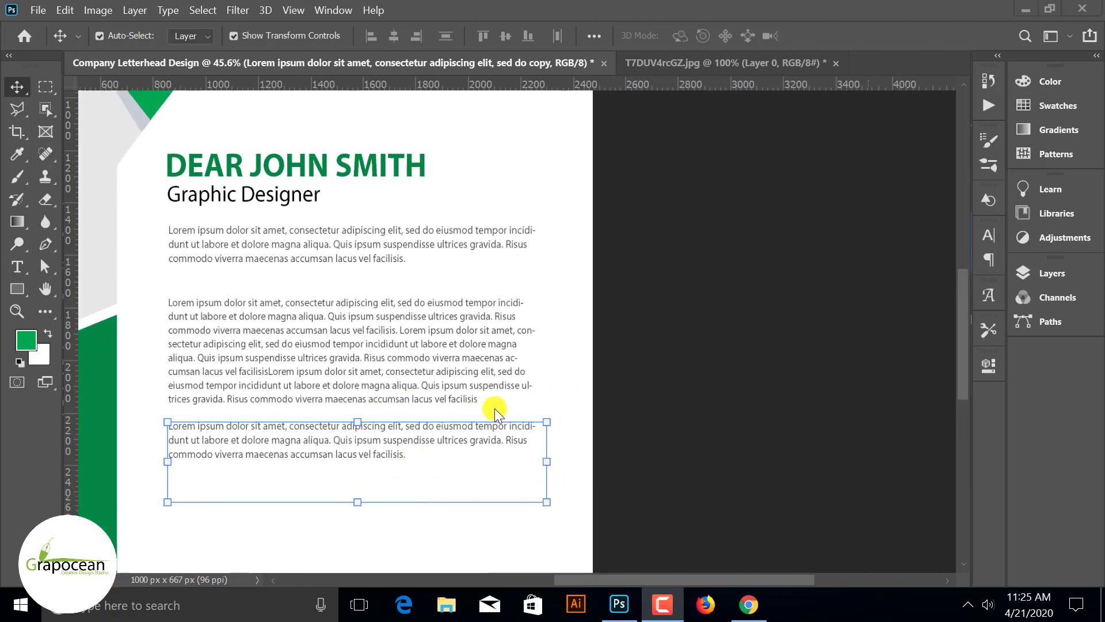
{"action": "scroll", "coordinate": [495, 409], "scroll_direction": "left", "scroll_amount": 1}
{"action": "scroll", "coordinate": [379, 409], "scroll_direction": "left", "scroll_amount": 1}
{"action": "scroll", "coordinate": [495, 422], "scroll_direction": "left", "scroll_amount": 1}
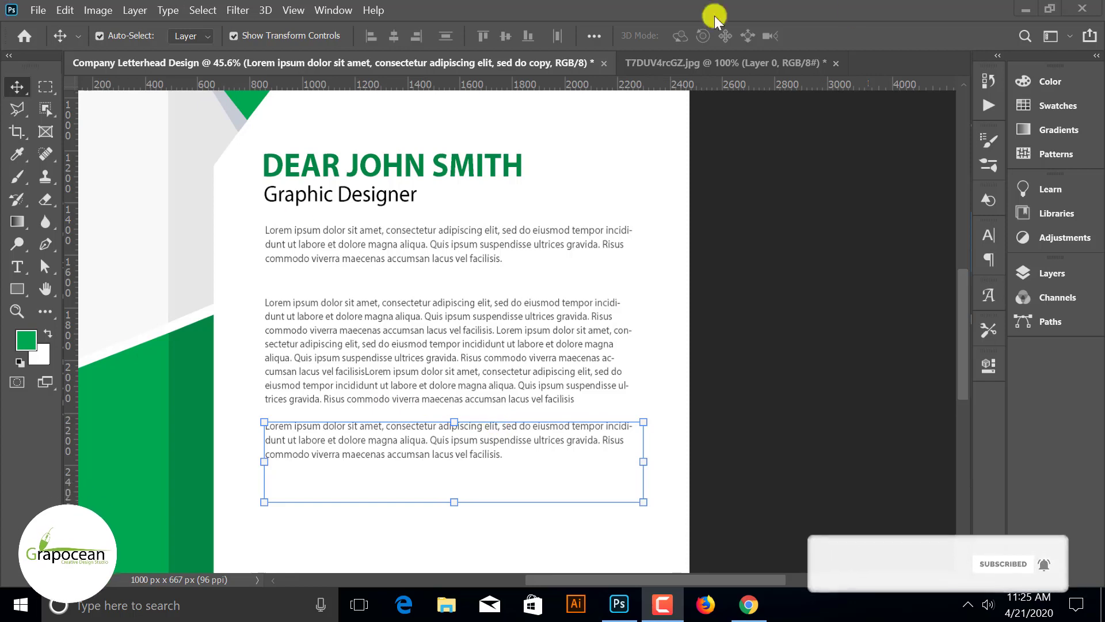
{"action": "left_click", "coordinate": [698, 65]}
{"action": "left_click", "coordinate": [524, 68]}
{"action": "scroll", "coordinate": [606, 406], "scroll_direction": "down", "scroll_amount": 3}
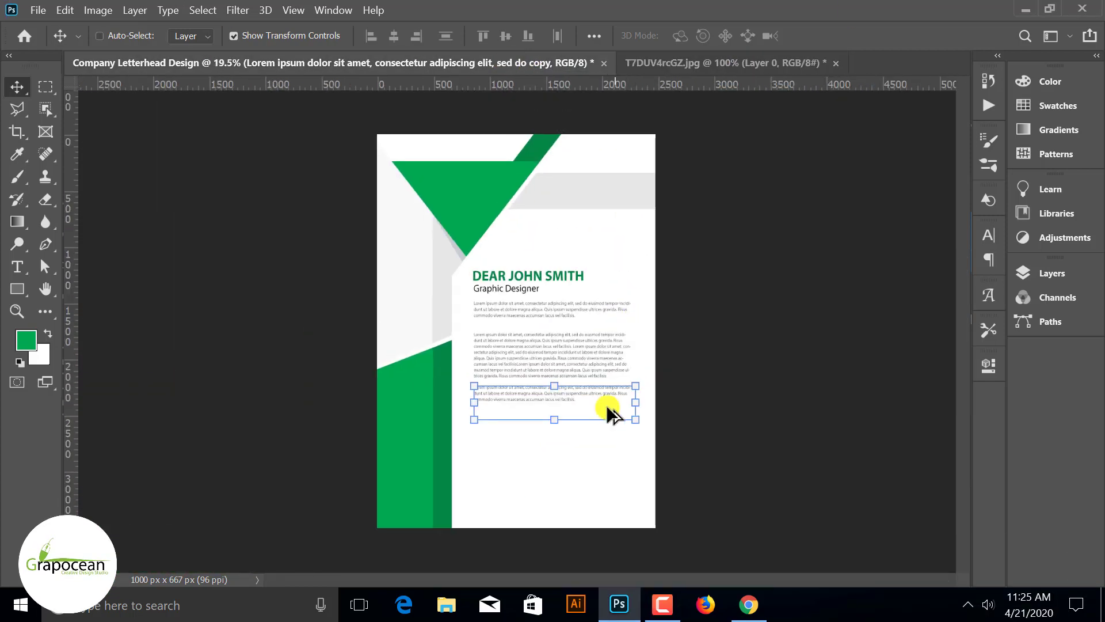
{"action": "scroll", "coordinate": [487, 444], "scroll_direction": "up", "scroll_amount": 2}
{"action": "scroll", "coordinate": [529, 375], "scroll_direction": "up", "scroll_amount": 1}
- Nudge the third paragraph down two steps and deselect it
{"action": "key", "text": "Down"}
{"action": "key", "text": "Down"}
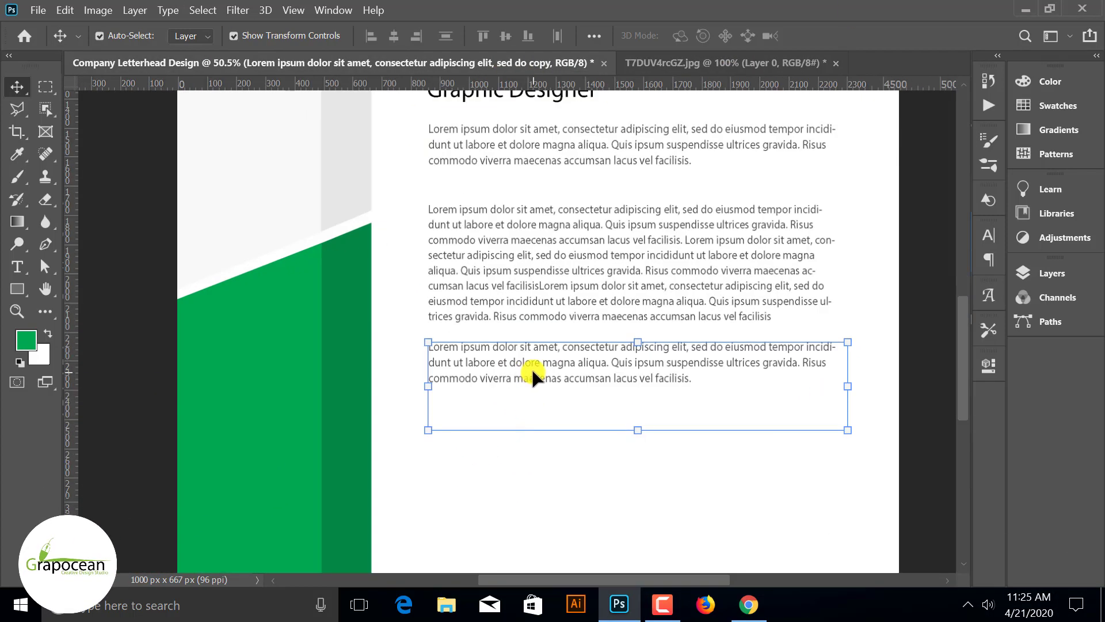
{"action": "key", "text": "Down"}
{"action": "key", "text": "Down"}
{"action": "left_click", "coordinate": [226, 315]}
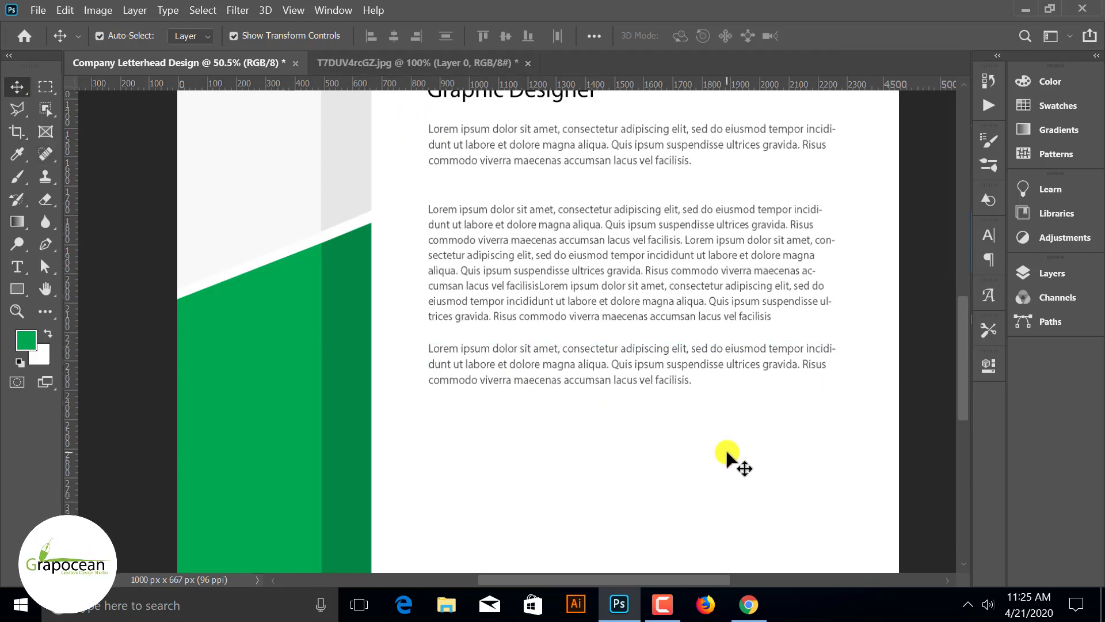
{"action": "scroll", "coordinate": [726, 453], "scroll_direction": "down", "scroll_amount": 2}
{"action": "scroll", "coordinate": [766, 420], "scroll_direction": "down", "scroll_amount": 1}
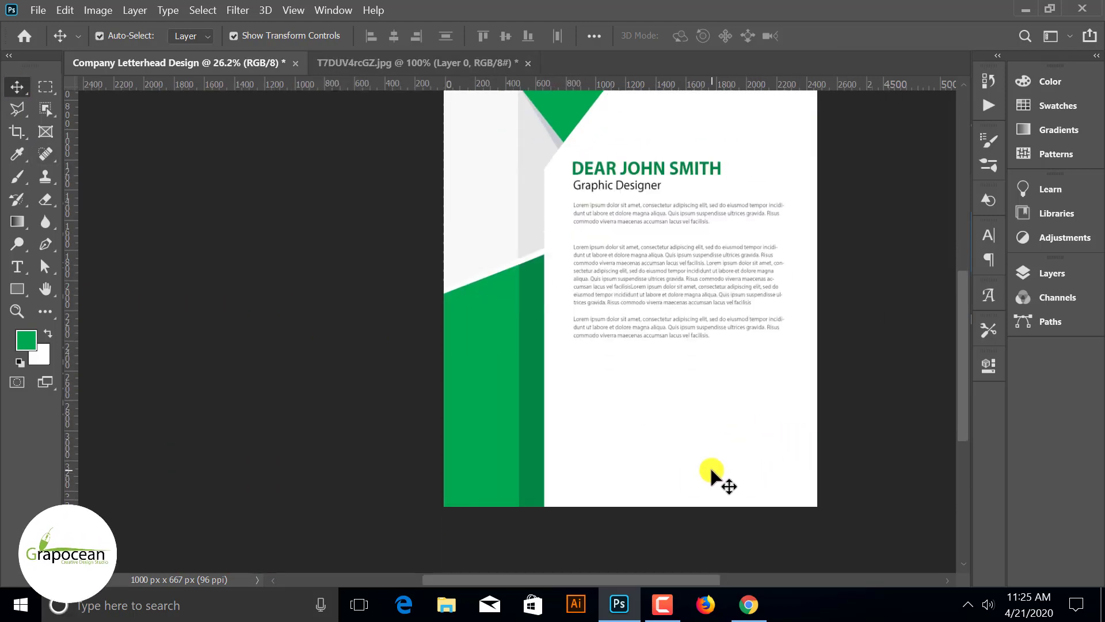
{"action": "scroll", "coordinate": [712, 471], "scroll_direction": "up", "scroll_amount": 1}
{"action": "scroll", "coordinate": [710, 449], "scroll_direction": "down", "scroll_amount": 1}
{"action": "scroll", "coordinate": [662, 417], "scroll_direction": "up", "scroll_amount": 1}
{"action": "scroll", "coordinate": [613, 407], "scroll_direction": "up", "scroll_amount": 1}
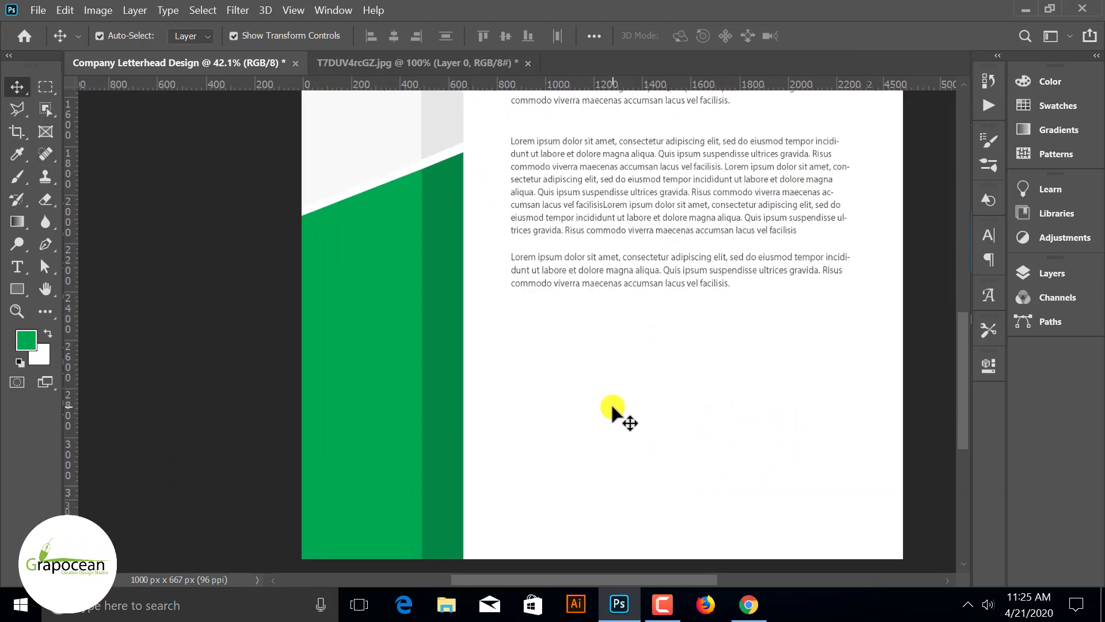
- Duplicate the third paragraph below it and delete its last sentences, leaving two lines
{"action": "left_click_drag", "start_coordinate": [636, 286], "coordinate": [632, 351]}
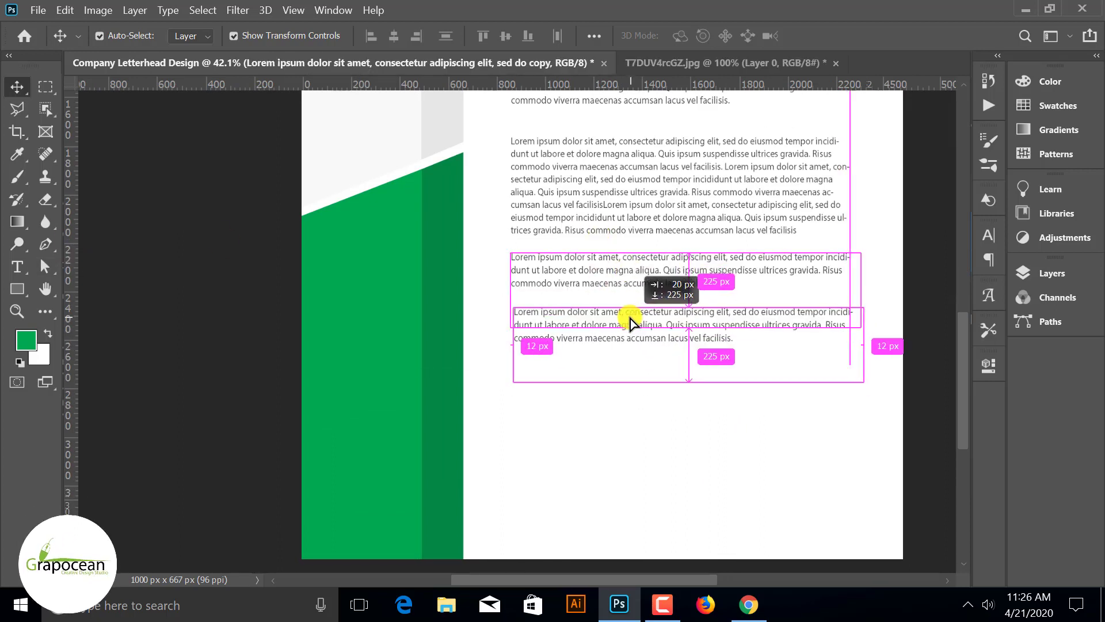
{"action": "mouse_move", "coordinate": [631, 351]}
{"action": "left_mouse_down"}
{"action": "mouse_move", "coordinate": [631, 332]}
{"action": "mouse_move", "coordinate": [767, 355]}
{"action": "left_mouse_up"}
{"action": "left_click", "coordinate": [18, 267]}
{"action": "left_click", "coordinate": [731, 345]}
{"action": "key", "text": "BackSpace"}
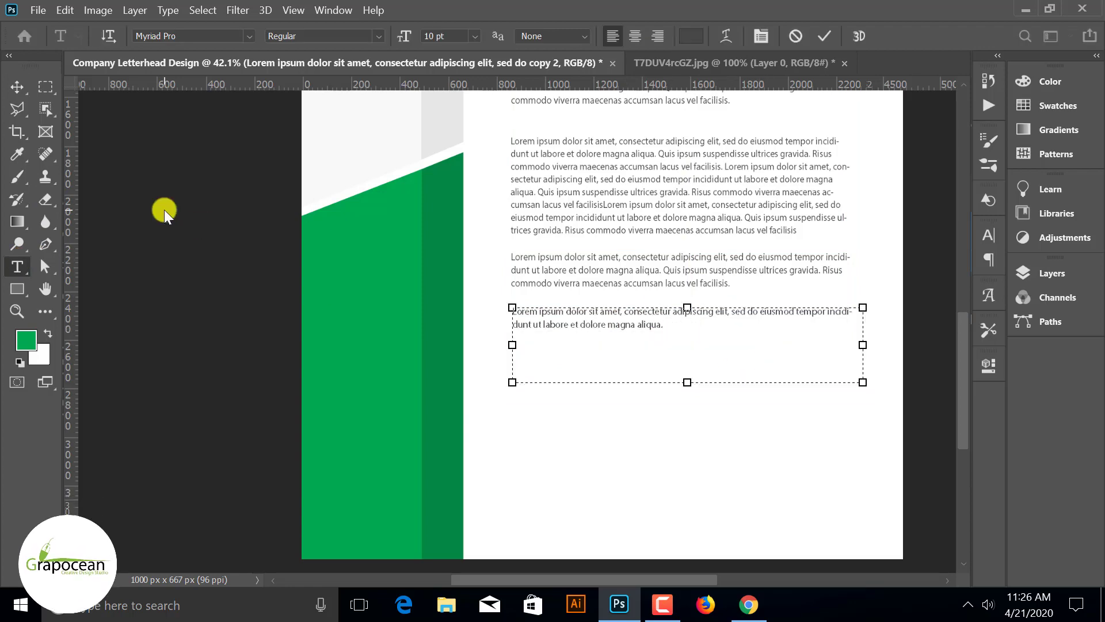
{"action": "left_click", "coordinate": [17, 87]}
- Scroll up and down the letterhead to review the four-paragraph body block
{"action": "scroll", "coordinate": [587, 452], "scroll_direction": "down", "scroll_amount": 3}
{"action": "scroll", "coordinate": [864, 462], "scroll_direction": "down", "scroll_amount": 2}
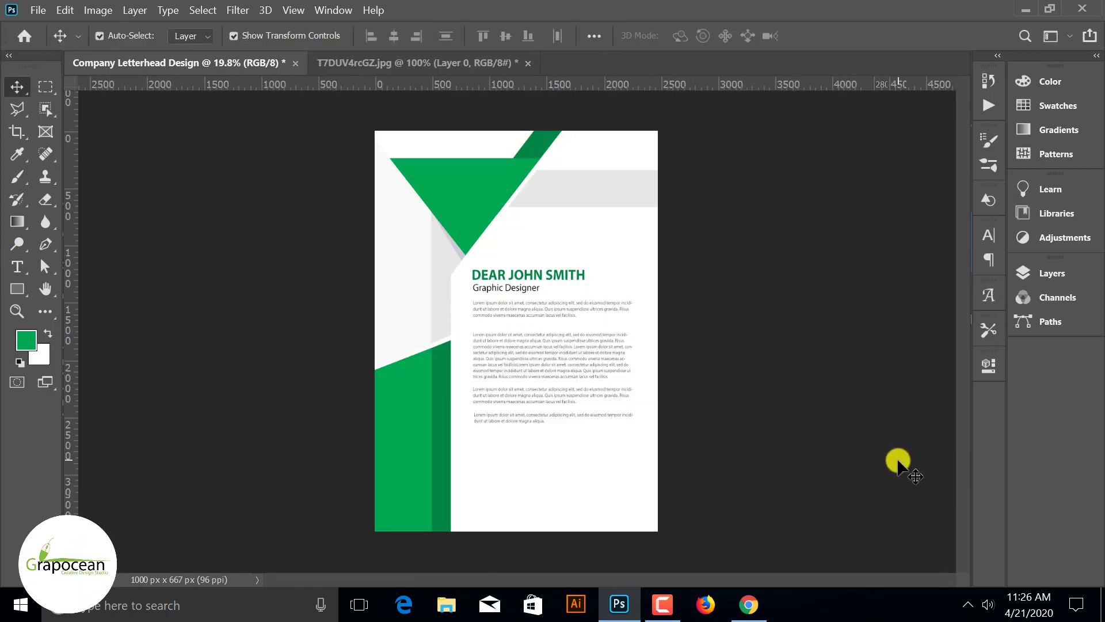
{"action": "scroll", "coordinate": [600, 504], "scroll_direction": "up", "scroll_amount": 3}
{"action": "scroll", "coordinate": [582, 420], "scroll_direction": "up", "scroll_amount": 1}
{"action": "scroll", "coordinate": [578, 410], "scroll_direction": "up", "scroll_amount": 2}
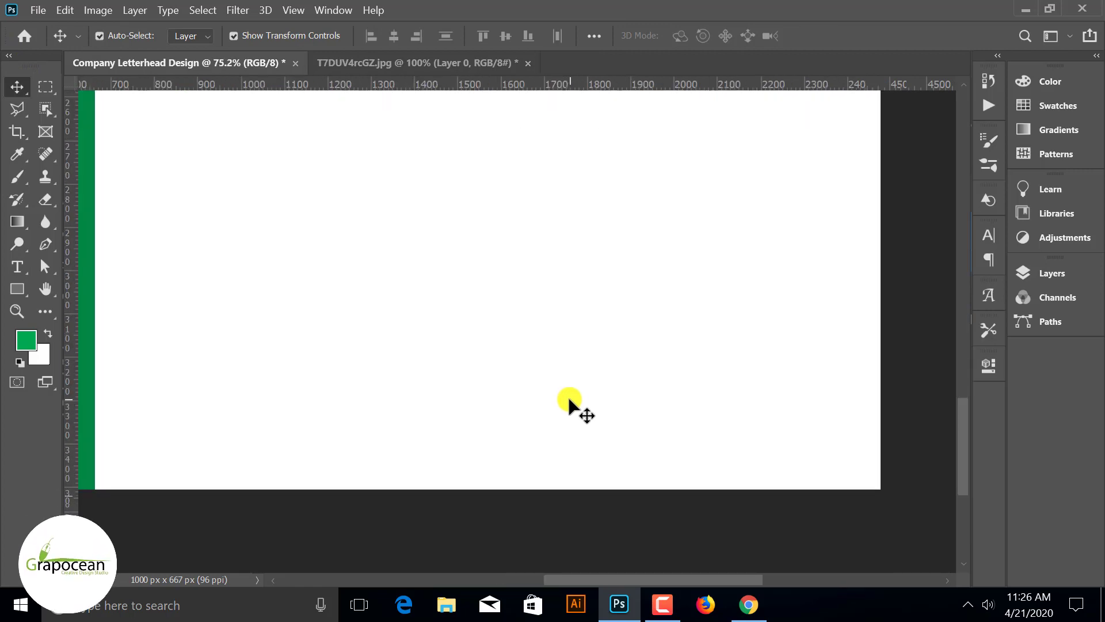
{"action": "scroll", "coordinate": [567, 395], "scroll_direction": "down", "scroll_amount": 1}
{"action": "scroll", "coordinate": [844, 408], "scroll_direction": "down", "scroll_amount": 2}
{"action": "scroll", "coordinate": [708, 380], "scroll_direction": "down", "scroll_amount": 1}
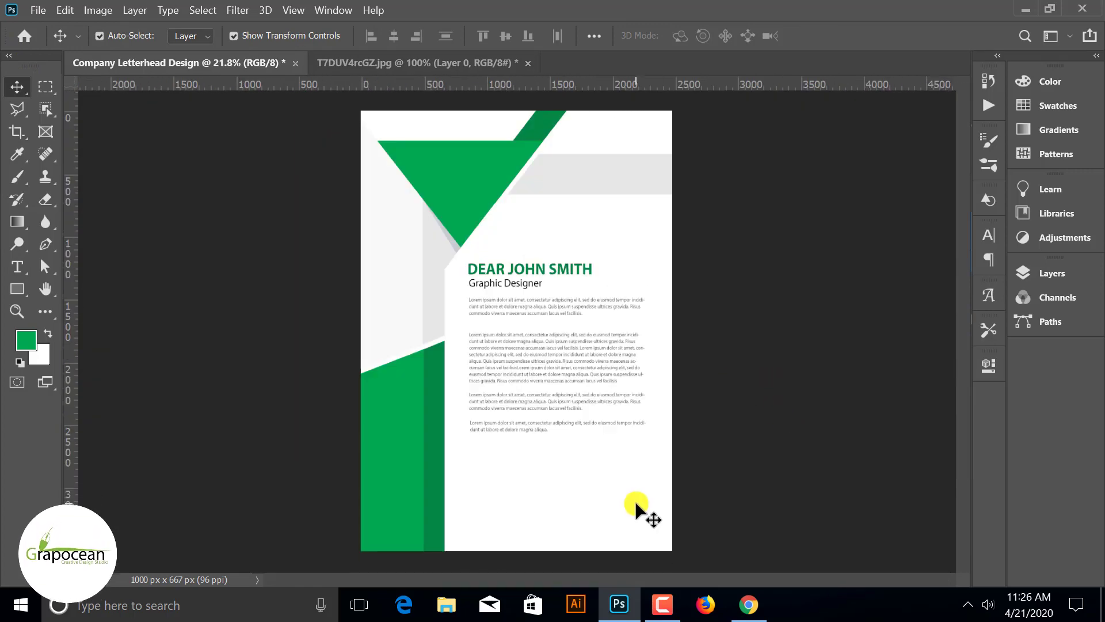
{"action": "scroll", "coordinate": [518, 517], "scroll_direction": "up", "scroll_amount": 3}
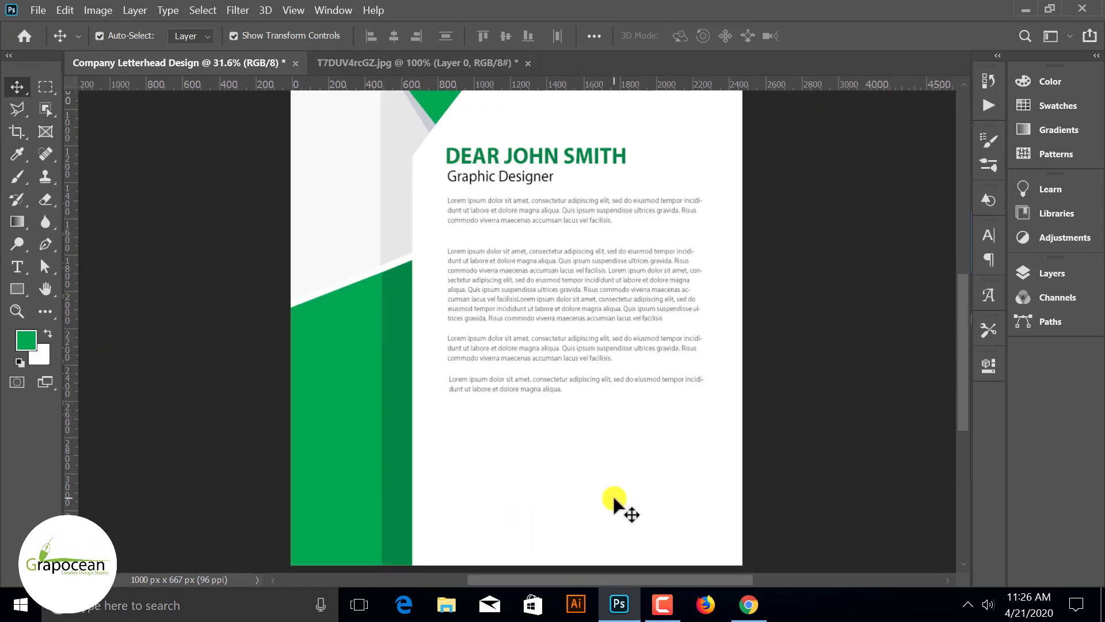
{"action": "scroll", "coordinate": [613, 494], "scroll_direction": "up", "scroll_amount": 1}
{"action": "left_click", "coordinate": [13, 269]}
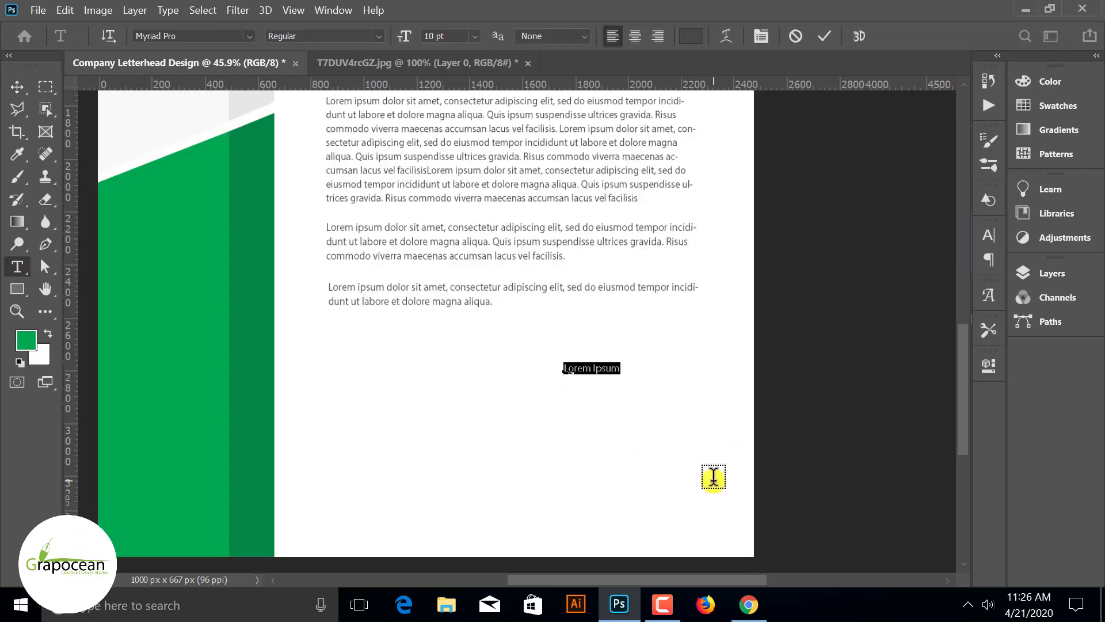
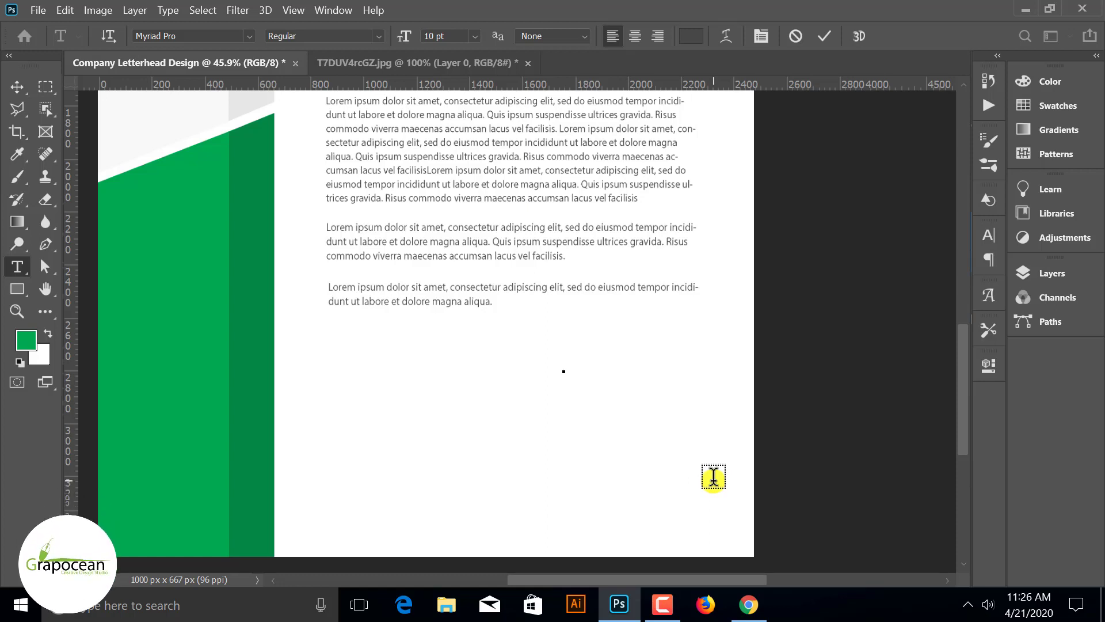
- Set the 01-05-2020 date in Myriad Pro and place it right, below the last paragraph
{"action": "type", "text": "a"}
{"action": "type", "text": "-05-2020"}
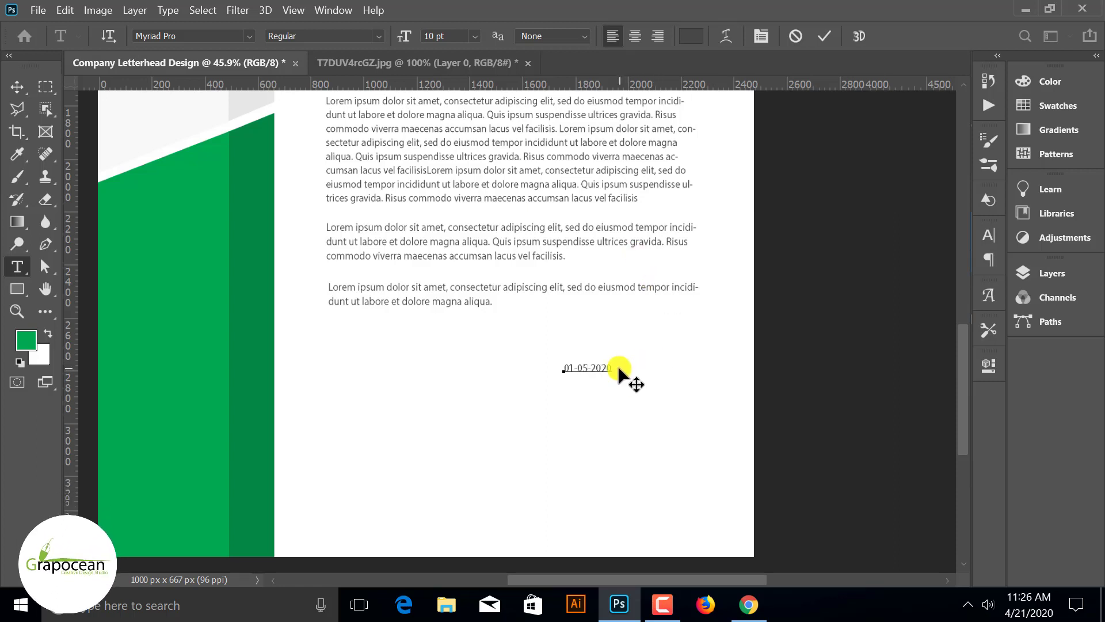
{"action": "left_click", "coordinate": [437, 36]}
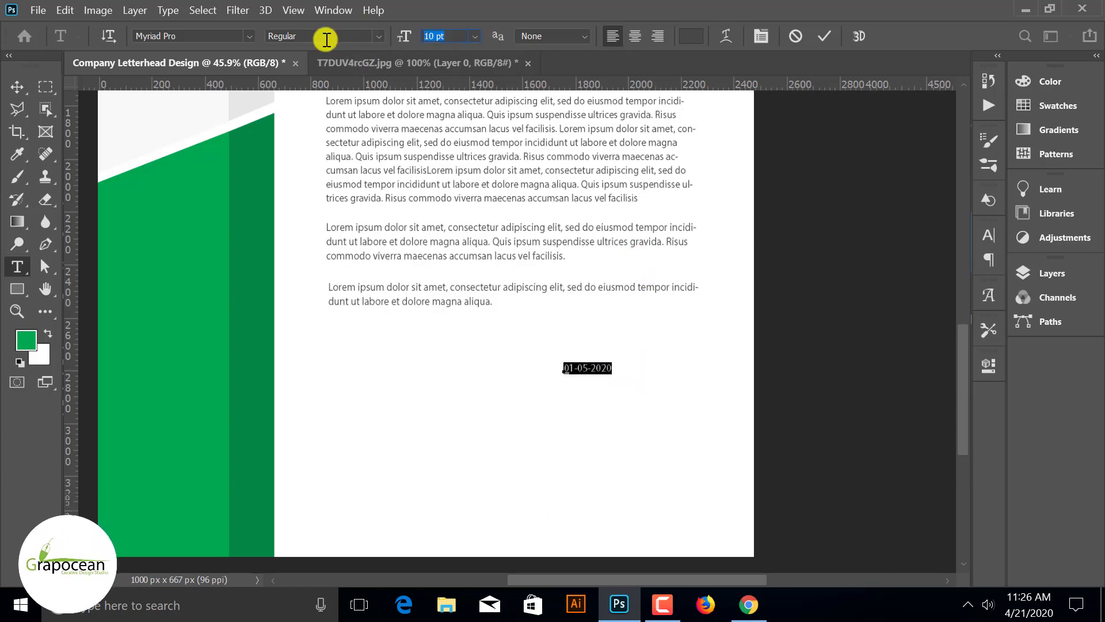
{"action": "type", "text": "13"}
{"action": "key", "text": "ctrl+Return"}
{"action": "key", "text": "v"}
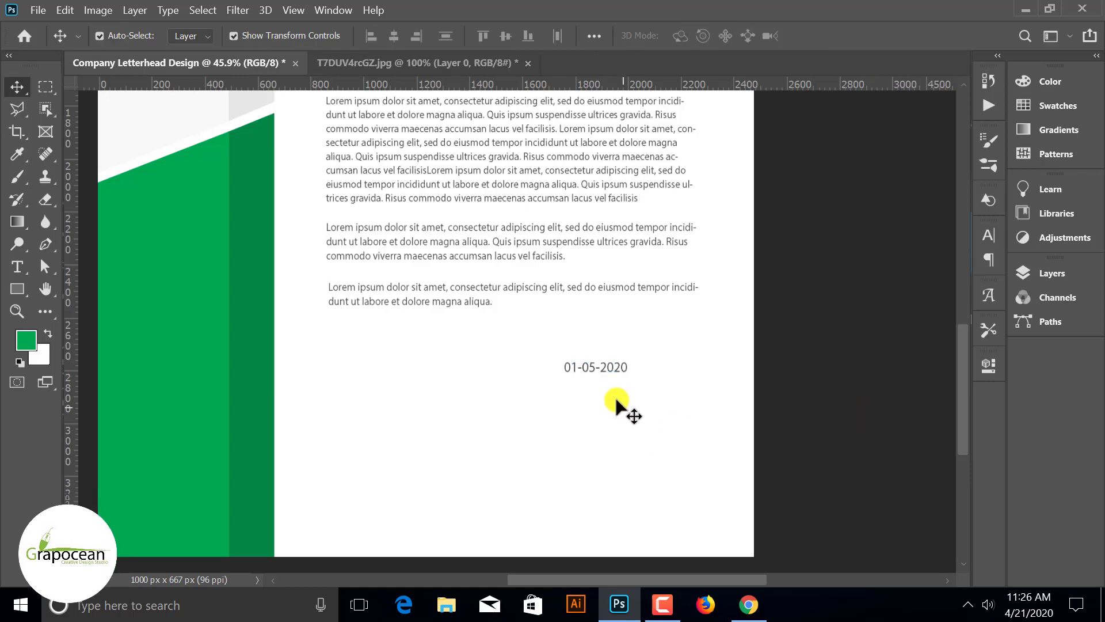
{"action": "scroll", "coordinate": [629, 412], "scroll_direction": "up", "scroll_amount": 2}
{"action": "left_click_drag", "start_coordinate": [622, 360], "coordinate": [692, 404]}
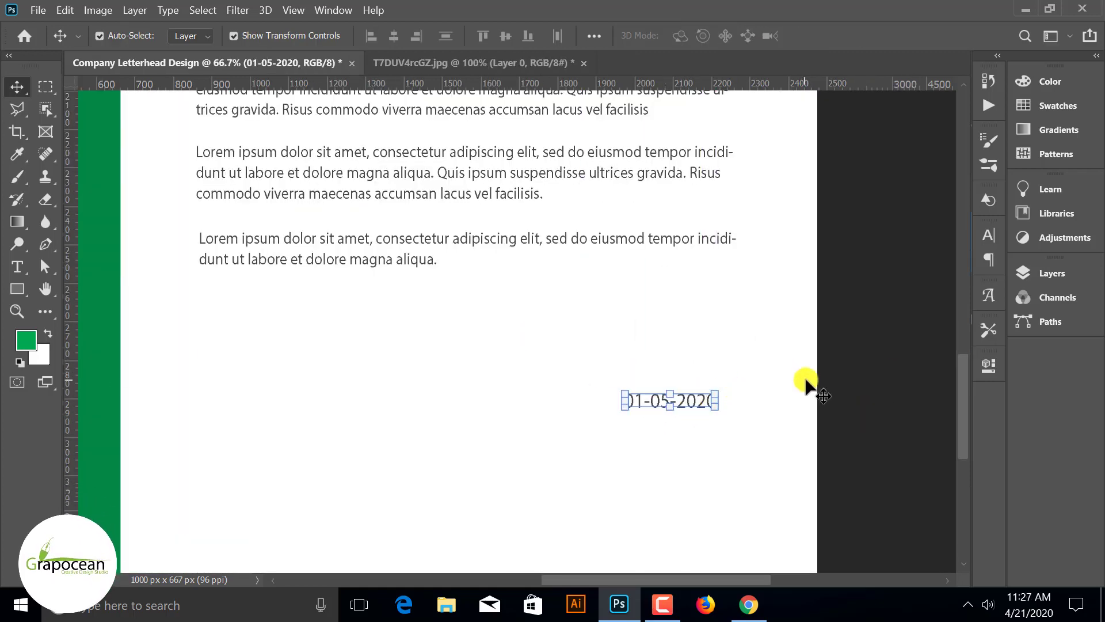
- Draw a thin green rectangle bar just above the date
{"action": "left_click", "coordinate": [17, 286]}
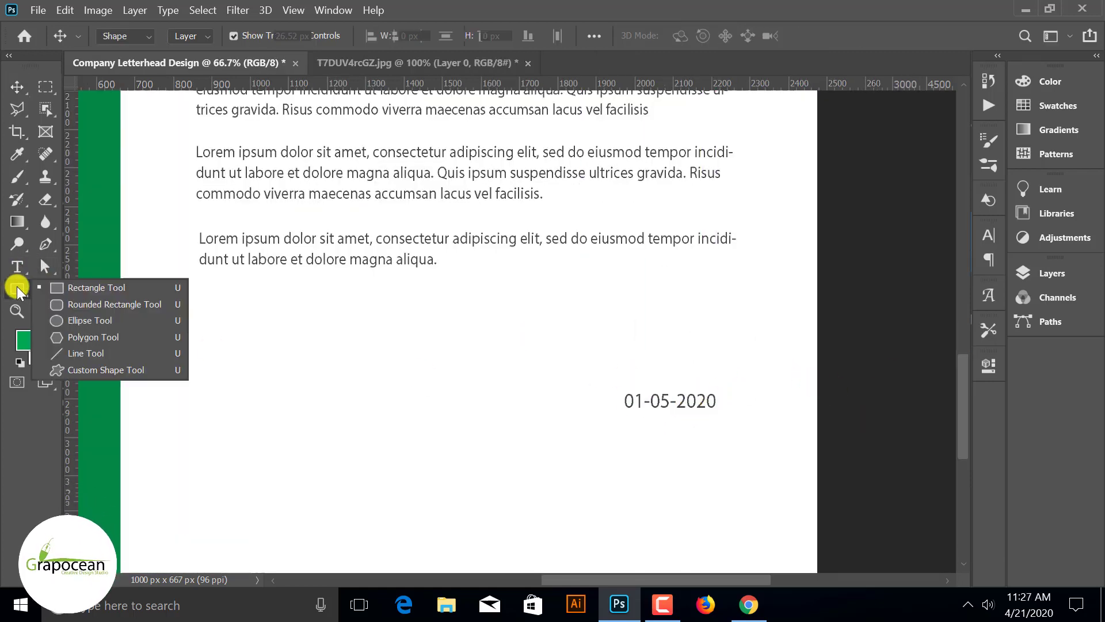
{"action": "left_click", "coordinate": [90, 293]}
{"action": "scroll", "coordinate": [706, 403], "scroll_direction": "up", "scroll_amount": 1}
{"action": "scroll", "coordinate": [706, 403], "scroll_direction": "up", "scroll_amount": 2}
{"action": "mouse_move", "coordinate": [474, 371]}
{"action": "left_mouse_down"}
{"action": "mouse_move", "coordinate": [646, 386]}
{"action": "mouse_move", "coordinate": [766, 376]}
{"action": "left_mouse_up"}
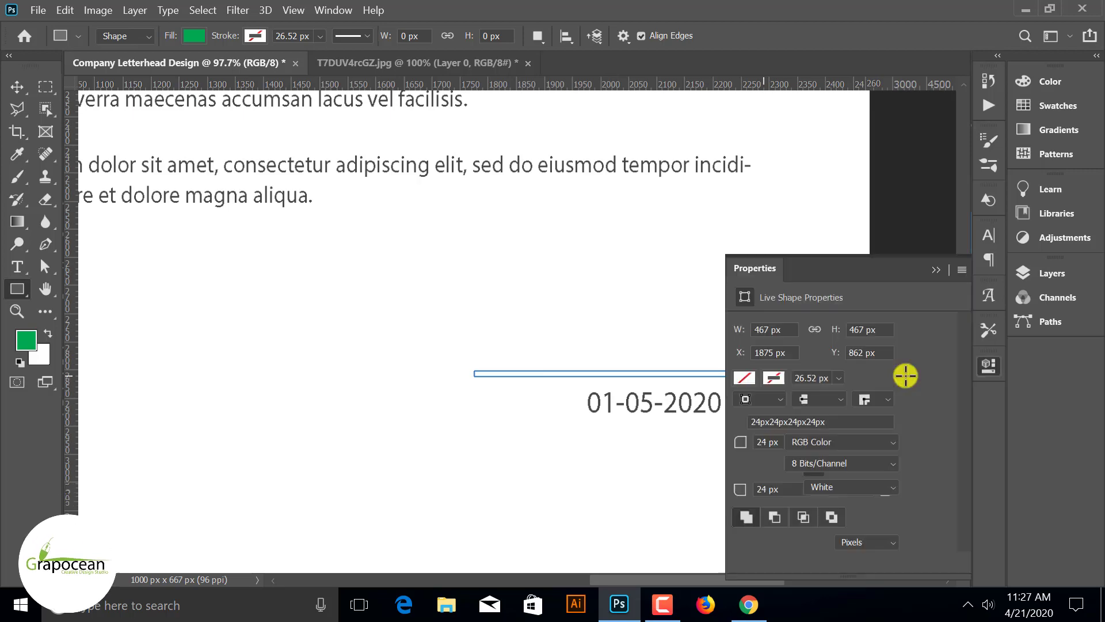
- Shift the date right so it aligns with the green line's right end
{"action": "left_click", "coordinate": [12, 86]}
{"action": "left_click", "coordinate": [936, 270]}
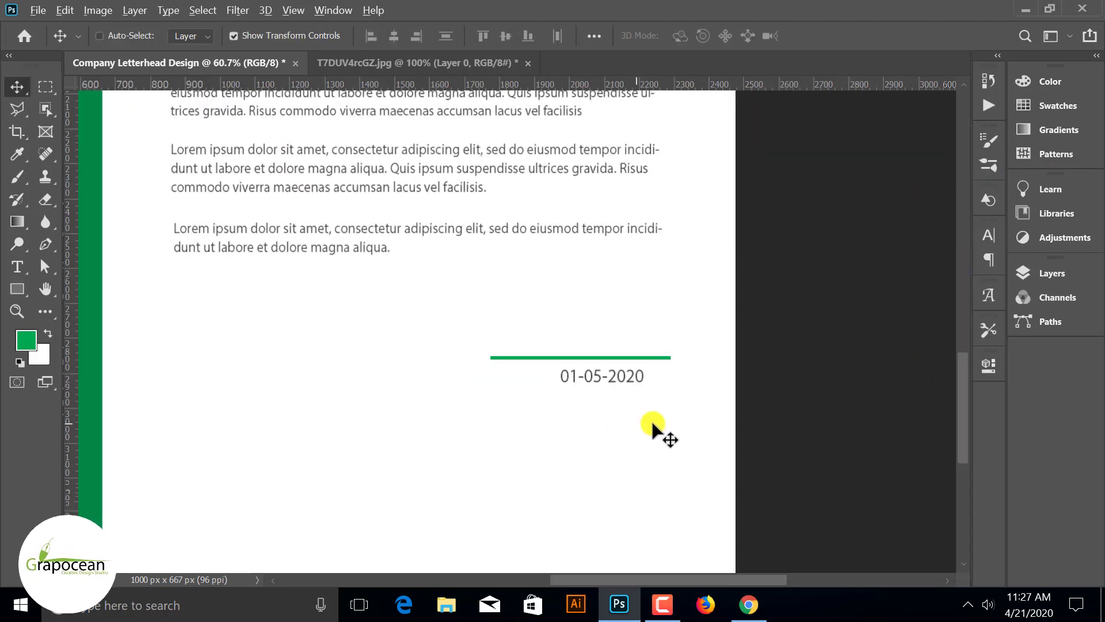
{"action": "scroll", "coordinate": [653, 423], "scroll_direction": "down", "scroll_amount": 3}
{"action": "scroll", "coordinate": [666, 461], "scroll_direction": "up", "scroll_amount": 3}
{"action": "scroll", "coordinate": [678, 385], "scroll_direction": "up", "scroll_amount": 2}
{"action": "left_click_drag", "start_coordinate": [679, 385], "coordinate": [697, 387]}
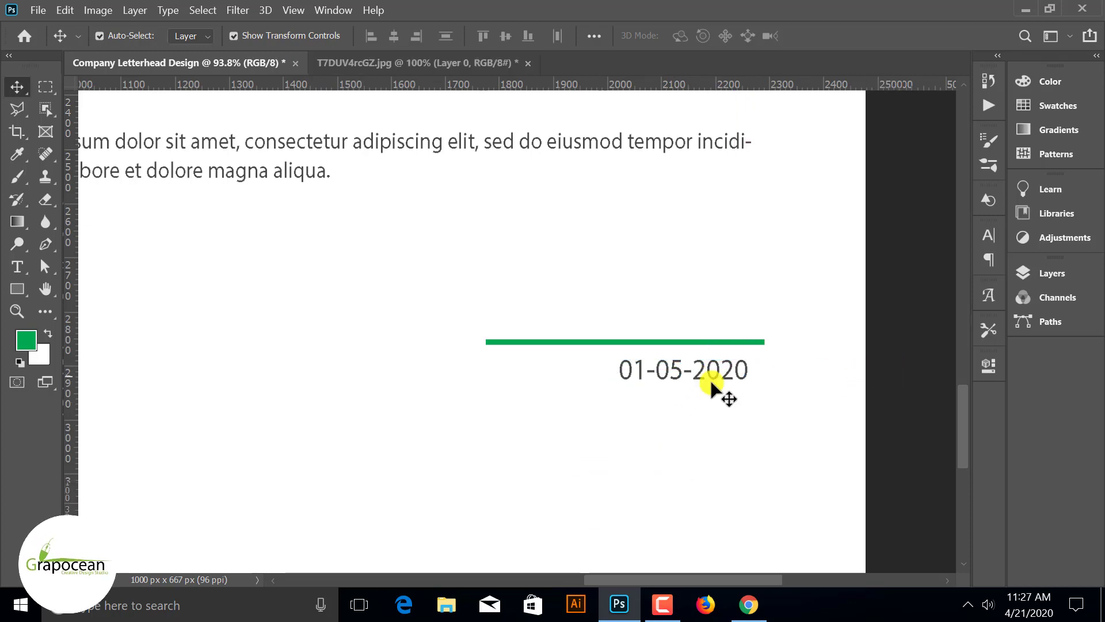
{"action": "scroll", "coordinate": [716, 387], "scroll_direction": "down", "scroll_amount": 5}
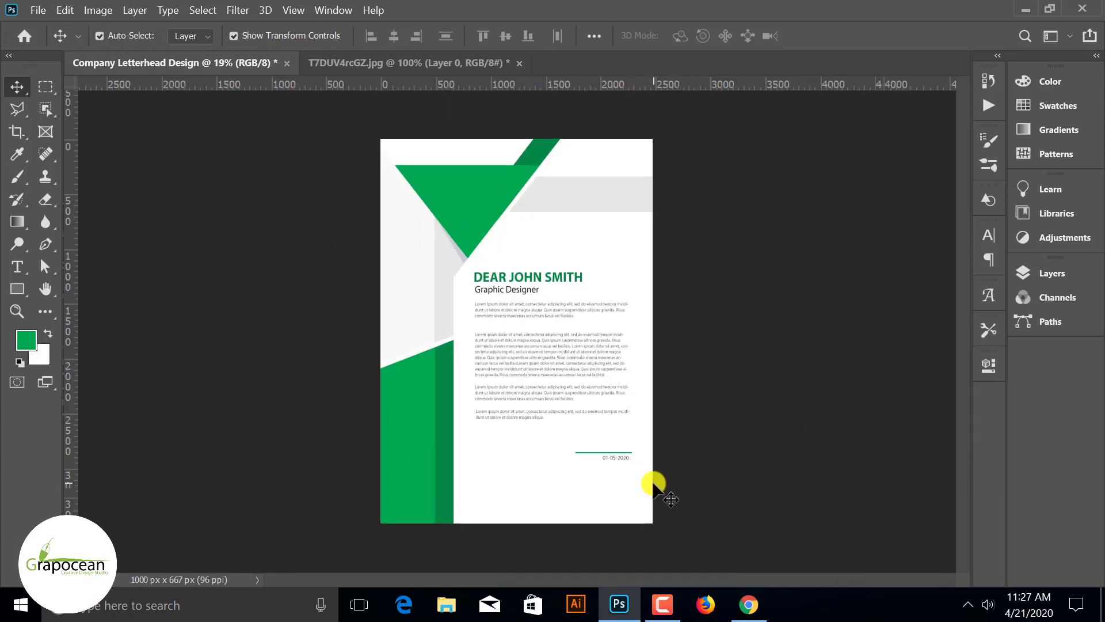
{"action": "scroll", "coordinate": [655, 486], "scroll_direction": "up", "scroll_amount": 3}
- Open the signature sheet image from the Downloads folder
{"action": "left_click", "coordinate": [38, 10]}
{"action": "left_click", "coordinate": [43, 72]}
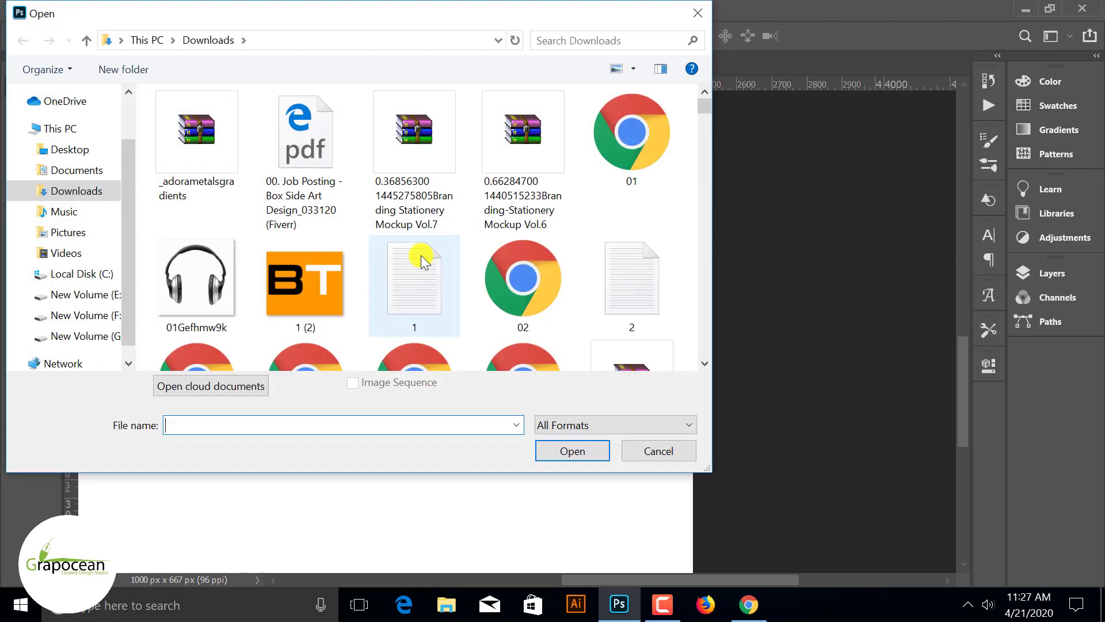
{"action": "mouse_move", "coordinate": [77, 173]}
{"action": "left_click", "coordinate": [89, 194]}
{"action": "scroll", "coordinate": [530, 272], "scroll_direction": "down", "scroll_amount": 2}
{"action": "scroll", "coordinate": [530, 272], "scroll_direction": "down", "scroll_amount": 5}
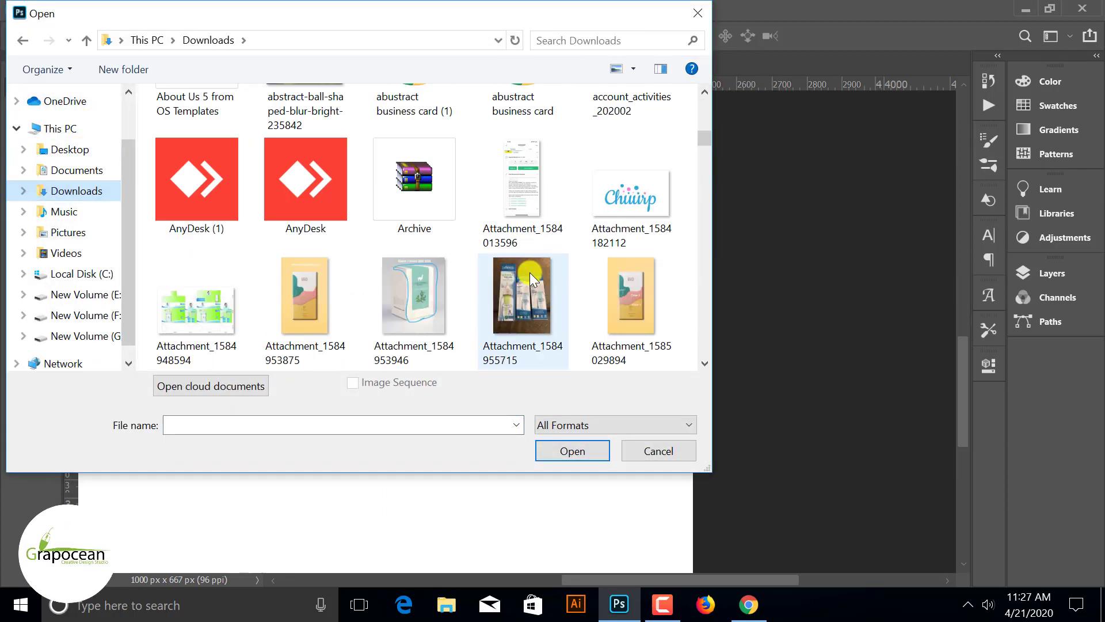
{"action": "scroll", "coordinate": [529, 272], "scroll_direction": "down", "scroll_amount": 5}
{"action": "scroll", "coordinate": [530, 272], "scroll_direction": "down", "scroll_amount": 5}
{"action": "scroll", "coordinate": [529, 272], "scroll_direction": "down", "scroll_amount": 5}
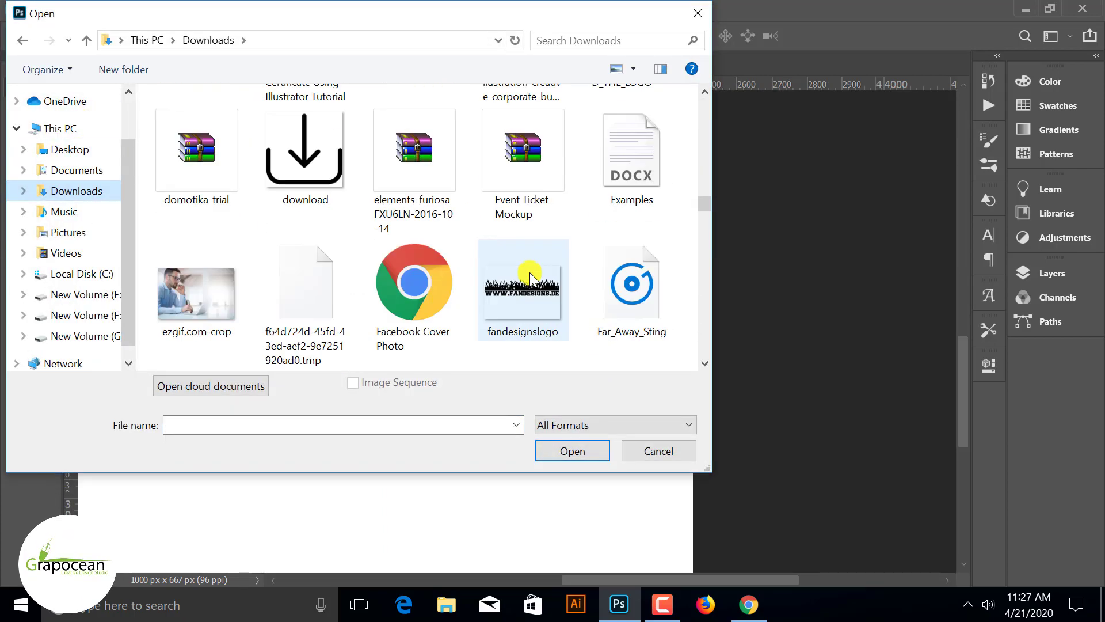
{"action": "scroll", "coordinate": [530, 273], "scroll_direction": "down", "scroll_amount": 5}
{"action": "scroll", "coordinate": [530, 273], "scroll_direction": "down", "scroll_amount": 5}
{"action": "scroll", "coordinate": [530, 273], "scroll_direction": "down", "scroll_amount": 5}
{"action": "scroll", "coordinate": [530, 273], "scroll_direction": "down", "scroll_amount": 5}
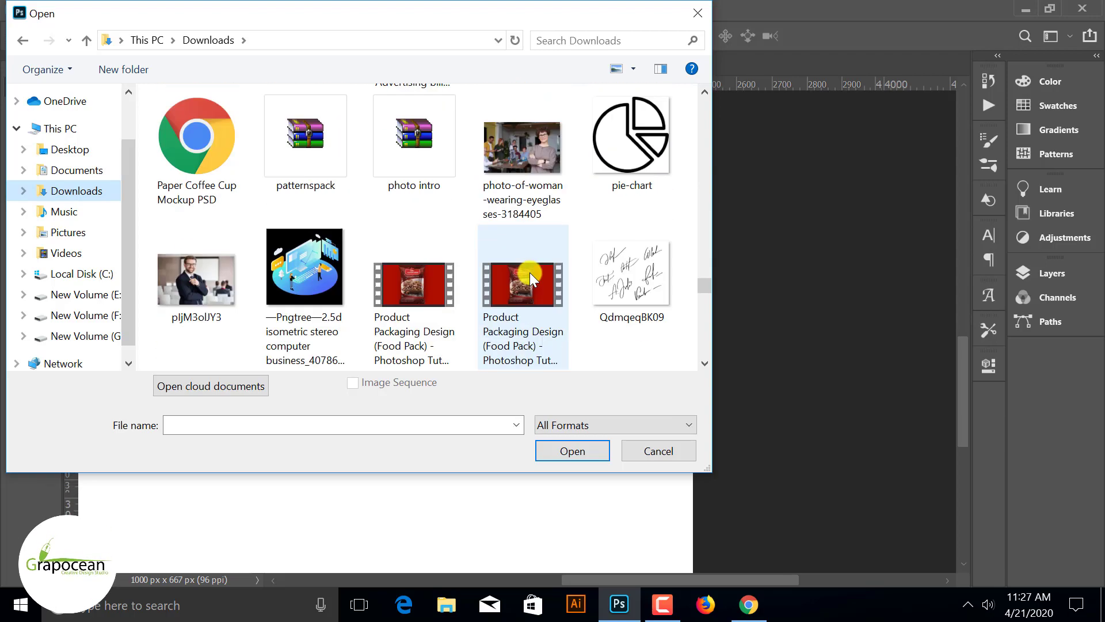
{"action": "left_click", "coordinate": [632, 271]}
{"action": "left_click", "coordinate": [573, 451]}
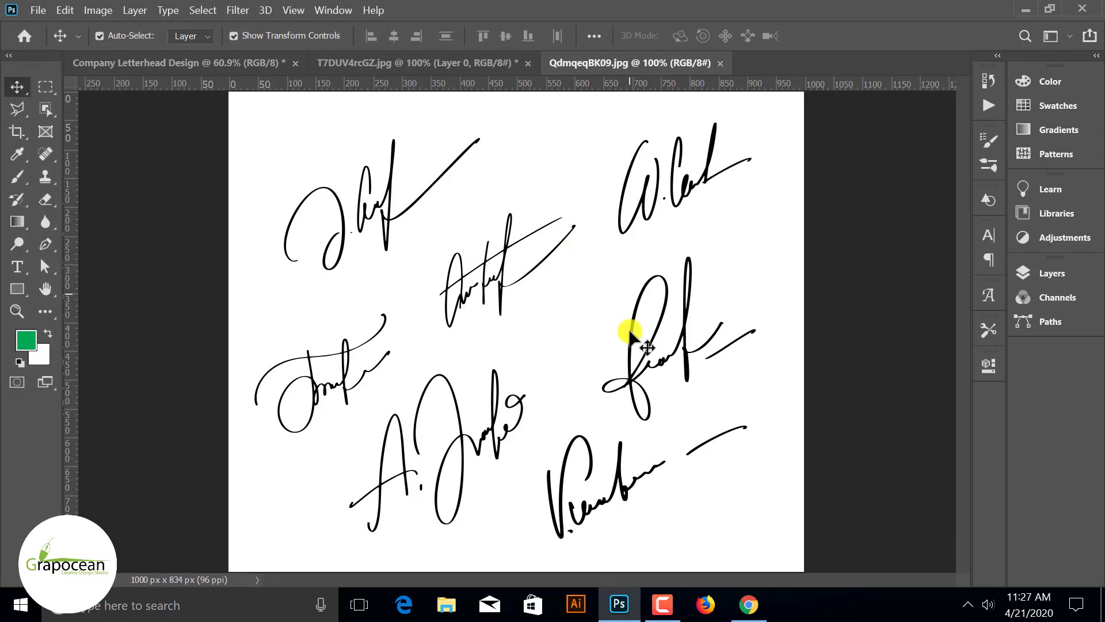
- Outline the bottom-right signature with the Pen in Path mode and paste it into the letterhead
{"action": "scroll", "coordinate": [630, 334], "scroll_direction": "up", "scroll_amount": 1, "text": "alt"}
{"action": "scroll", "coordinate": [671, 459], "scroll_direction": "down", "scroll_amount": 2}
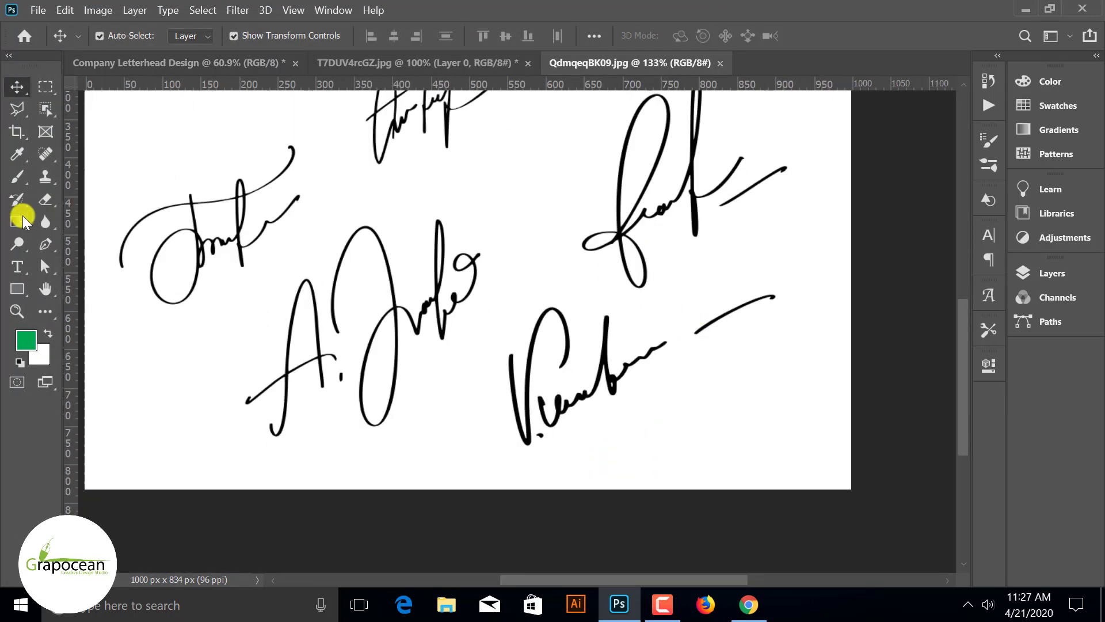
{"action": "left_click", "coordinate": [46, 244]}
{"action": "left_click", "coordinate": [120, 67]}
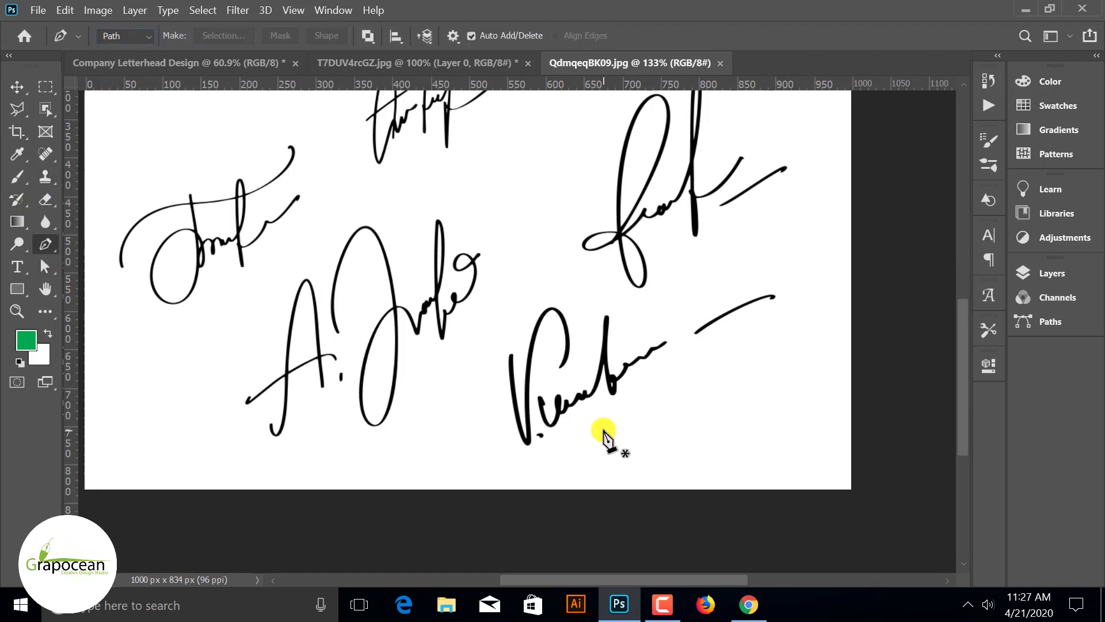
{"action": "left_click", "coordinate": [470, 336]}
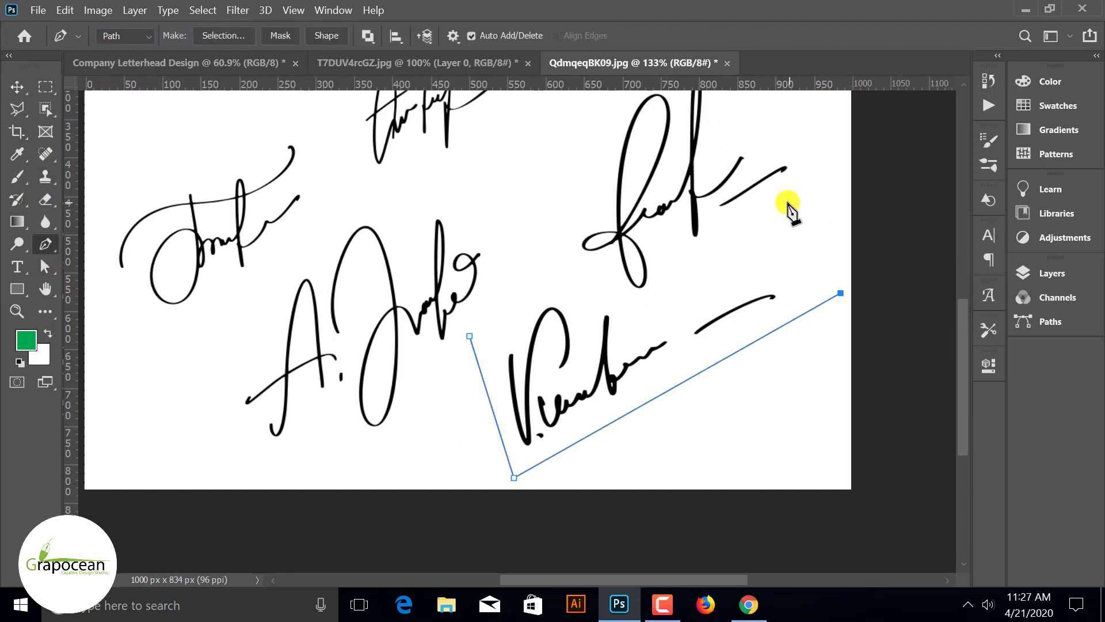
{"action": "left_click", "coordinate": [637, 320]}
{"action": "left_click", "coordinate": [593, 278]}
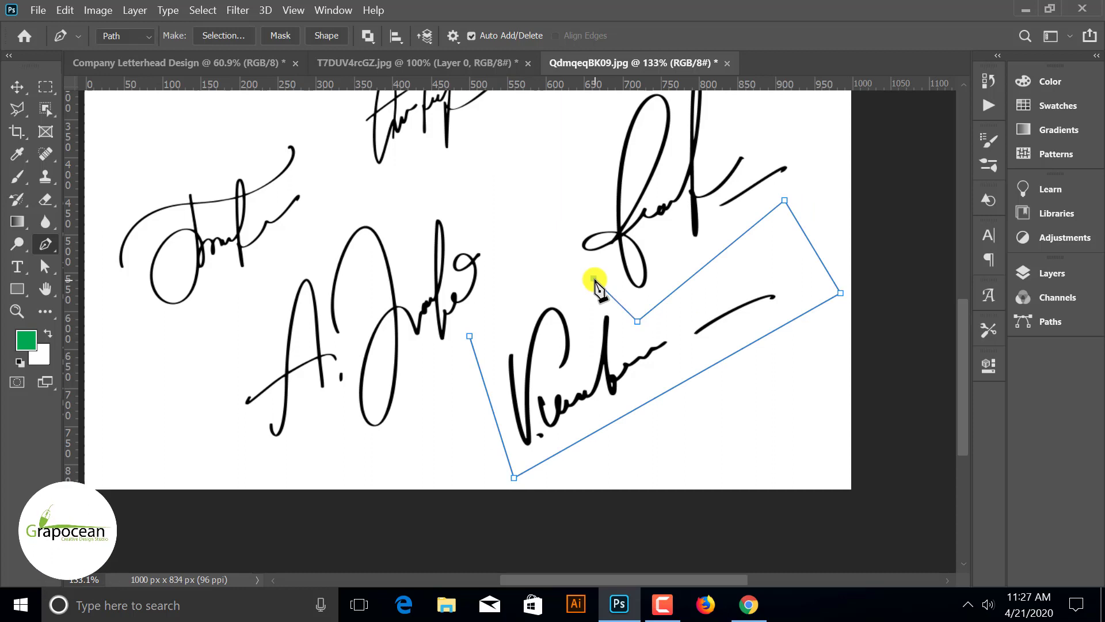
{"action": "left_click", "coordinate": [470, 336]}
{"action": "key", "text": "ctrl+Return"}
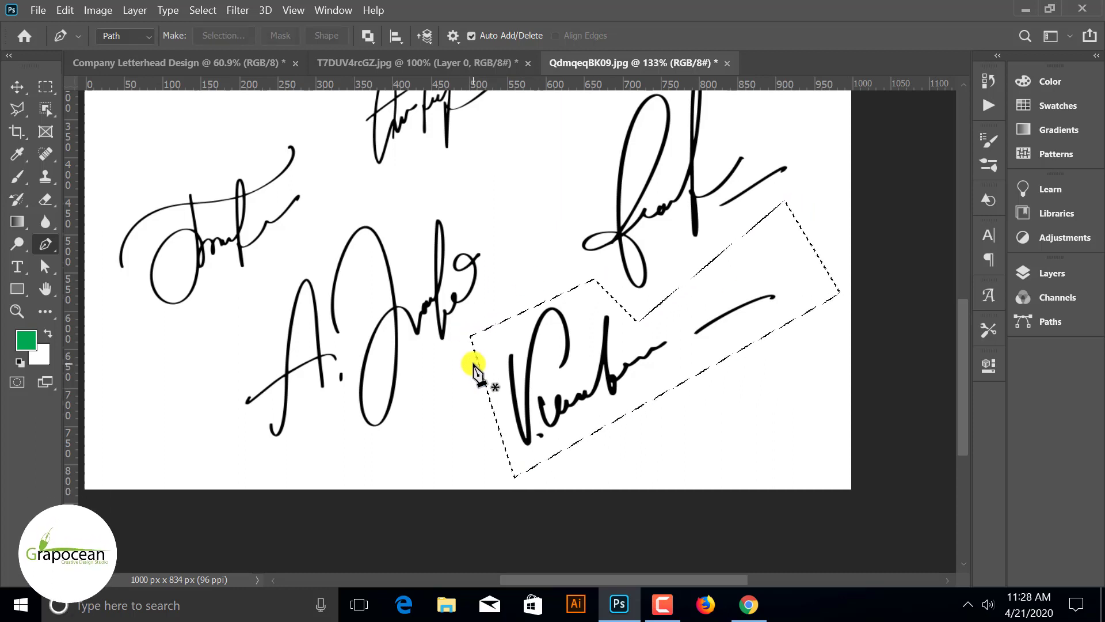
{"action": "left_click", "coordinate": [198, 74]}
{"action": "key", "text": "ctrl+v"}
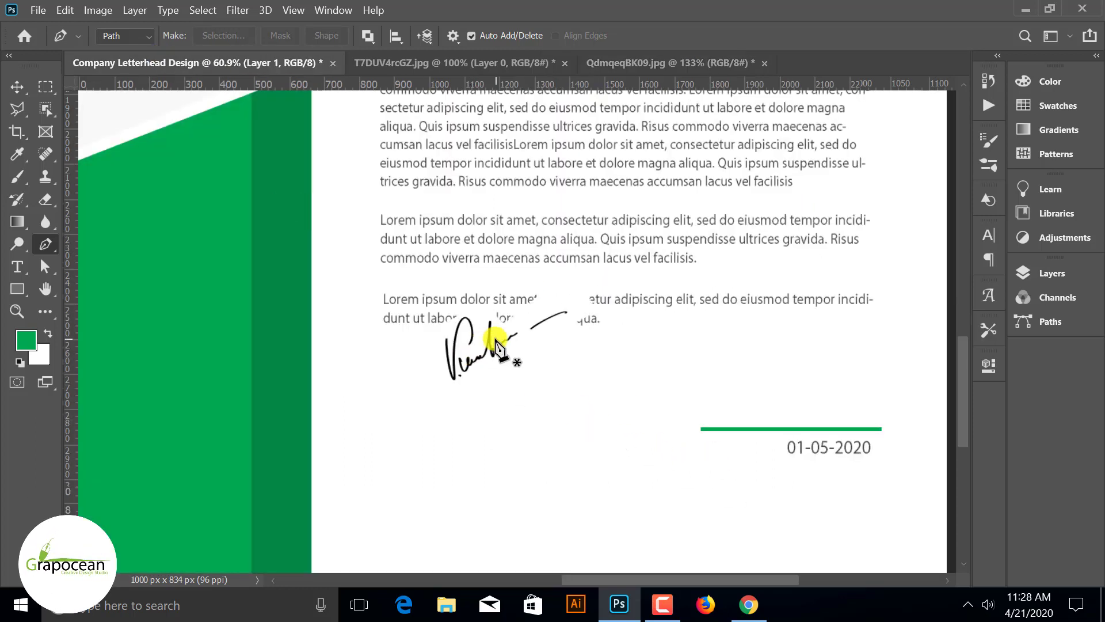
- Move the signature onto the green line and rotate it level
{"action": "left_click", "coordinate": [17, 86]}
{"action": "left_click_drag", "start_coordinate": [454, 348], "coordinate": [720, 381]}
{"action": "left_click_drag", "start_coordinate": [920, 371], "coordinate": [918, 348]}
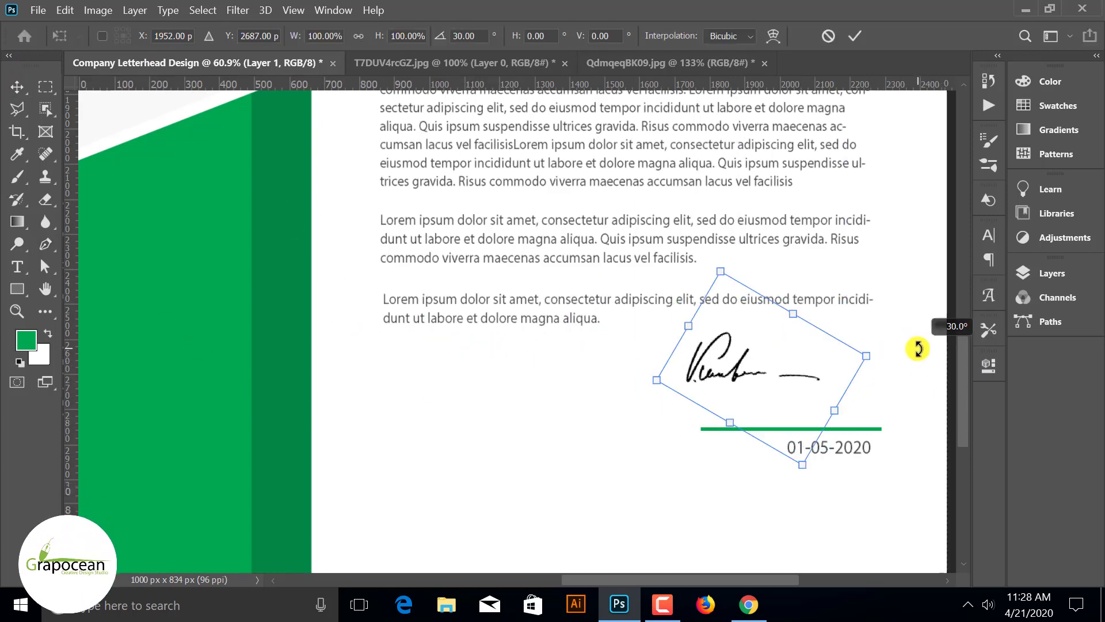
{"action": "scroll", "coordinate": [827, 403], "scroll_direction": "up", "scroll_amount": 3}
{"action": "left_click_drag", "start_coordinate": [747, 376], "coordinate": [828, 417]}
{"action": "scroll", "coordinate": [749, 424], "scroll_direction": "down", "scroll_amount": 3}
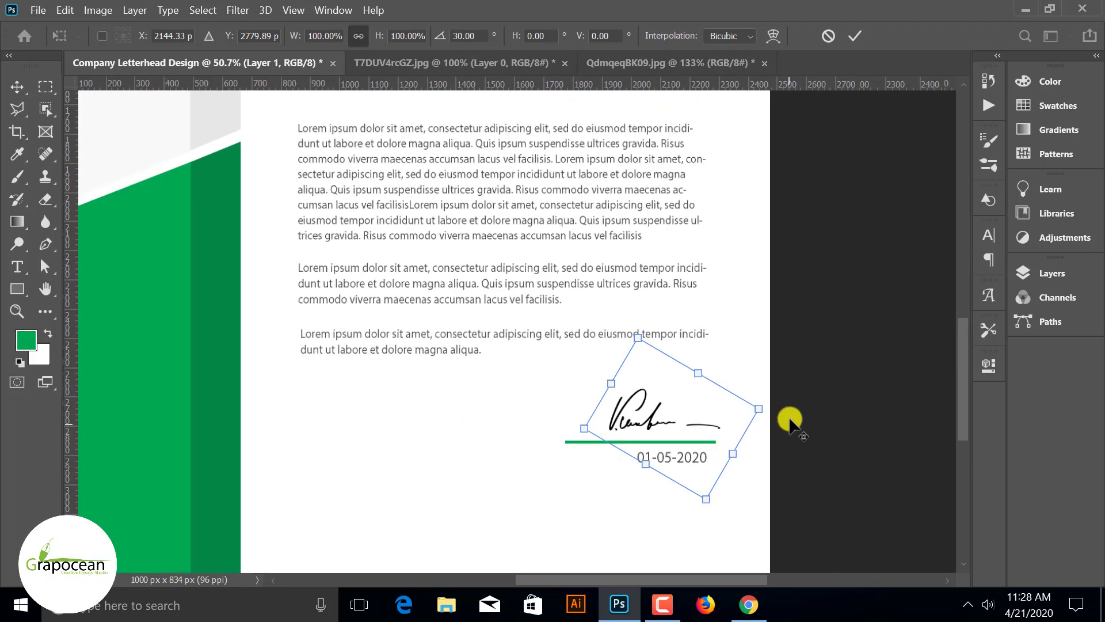
{"action": "scroll", "coordinate": [748, 417], "scroll_direction": "up", "scroll_amount": 3}
{"action": "left_click_drag", "start_coordinate": [750, 405], "coordinate": [749, 407]}
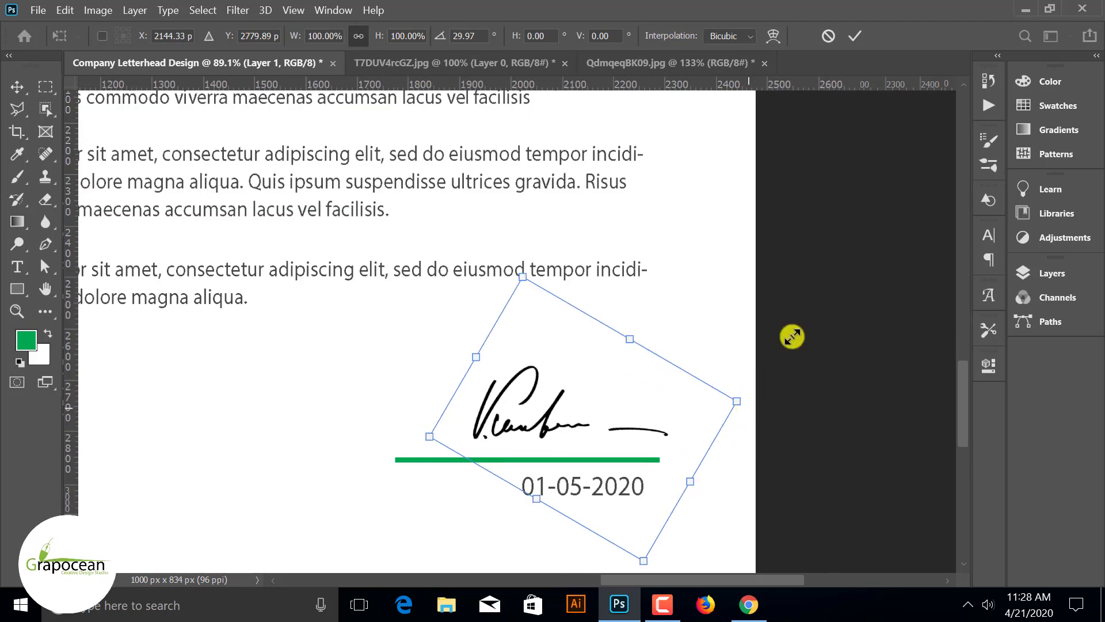
{"action": "left_click", "coordinate": [852, 37]}
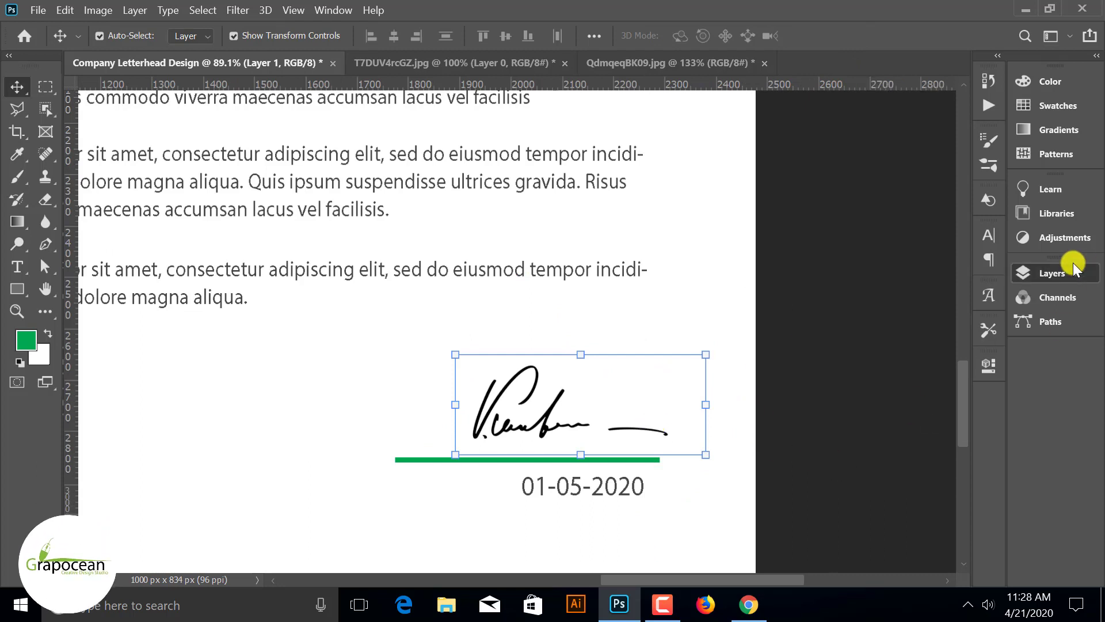
- Bring the green line layer above the signature and nudge the signature down onto it
{"action": "left_click", "coordinate": [1045, 272]}
{"action": "left_click", "coordinate": [813, 374]}
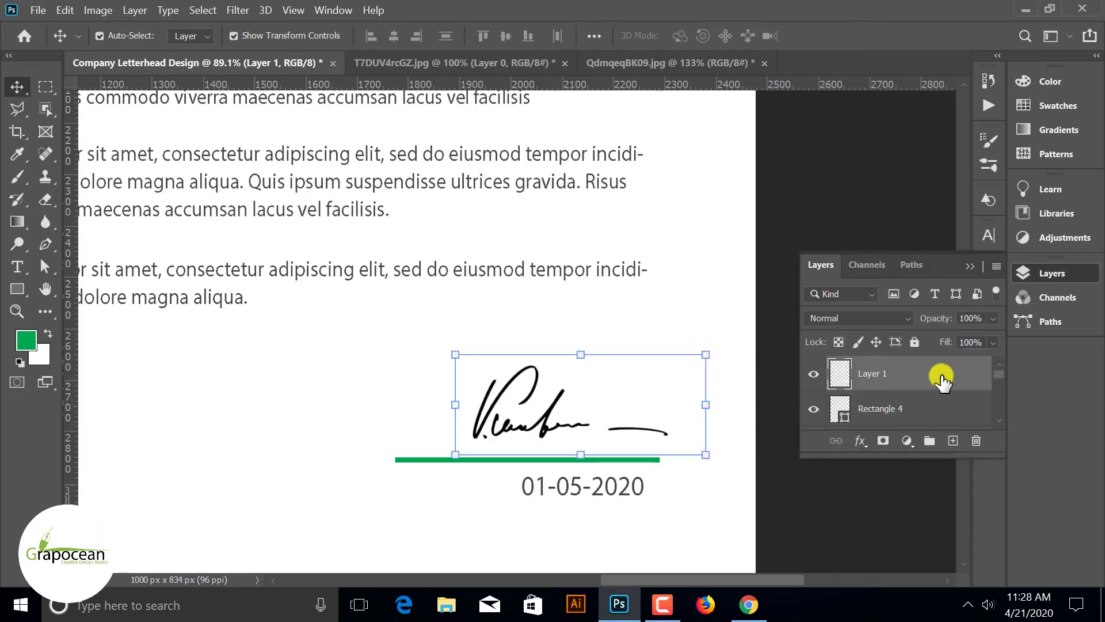
{"action": "left_click", "coordinate": [415, 461]}
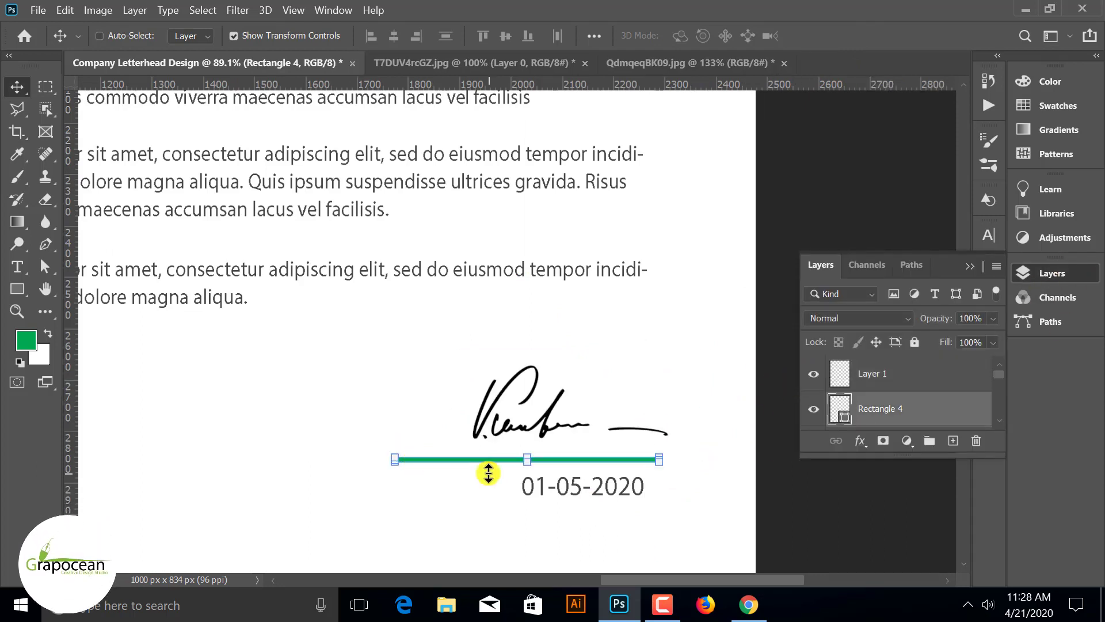
{"action": "key", "text": "ctrl+bracketright"}
{"action": "left_click", "coordinate": [540, 420]}
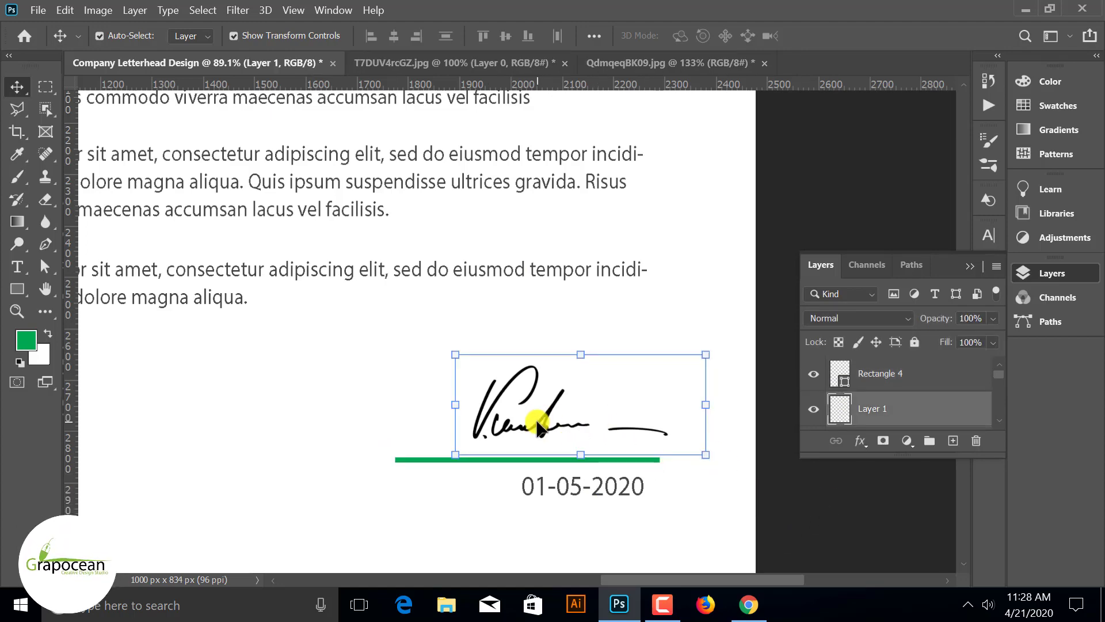
{"action": "key", "text": "Down"}
{"action": "key", "text": "Down"}
{"action": "key", "text": "Down"}
{"action": "key", "text": "Down"}
{"action": "key", "text": "Down"}
{"action": "key", "text": "Down"}
{"action": "key", "text": "Down"}
{"action": "key", "text": "Down"}
{"action": "key", "text": "Down"}
{"action": "key", "text": "Down"}
{"action": "key", "text": "Down"}
{"action": "key", "text": "Down"}
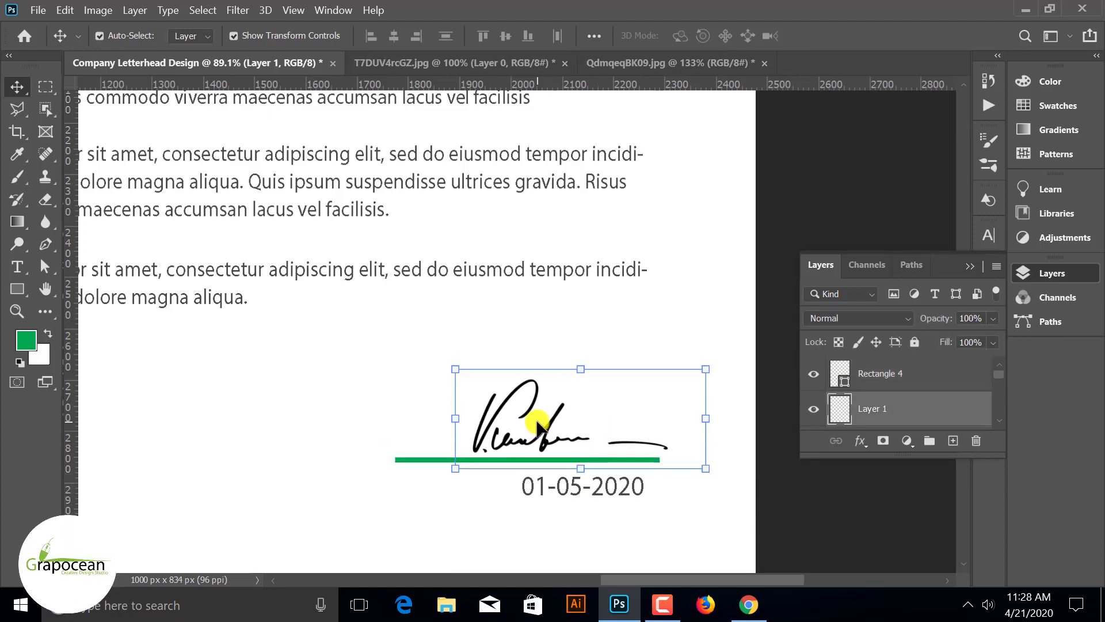
{"action": "left_click", "coordinate": [823, 532], "text": "ctrl"}
- Move the 01-05-2020 date just beneath the green signature line
{"action": "scroll", "coordinate": [817, 515], "scroll_direction": "down", "scroll_amount": 5}
{"action": "scroll", "coordinate": [737, 520], "scroll_direction": "up", "scroll_amount": 3}
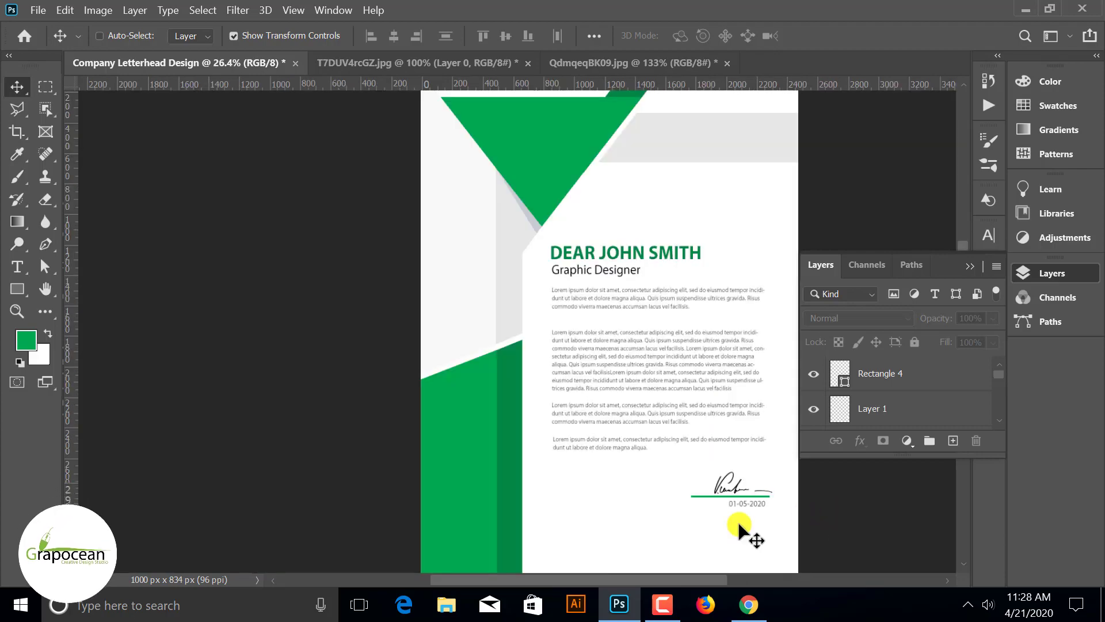
{"action": "scroll", "coordinate": [768, 490], "scroll_direction": "up", "scroll_amount": 3}
{"action": "left_click_drag", "start_coordinate": [768, 489], "coordinate": [753, 476]}
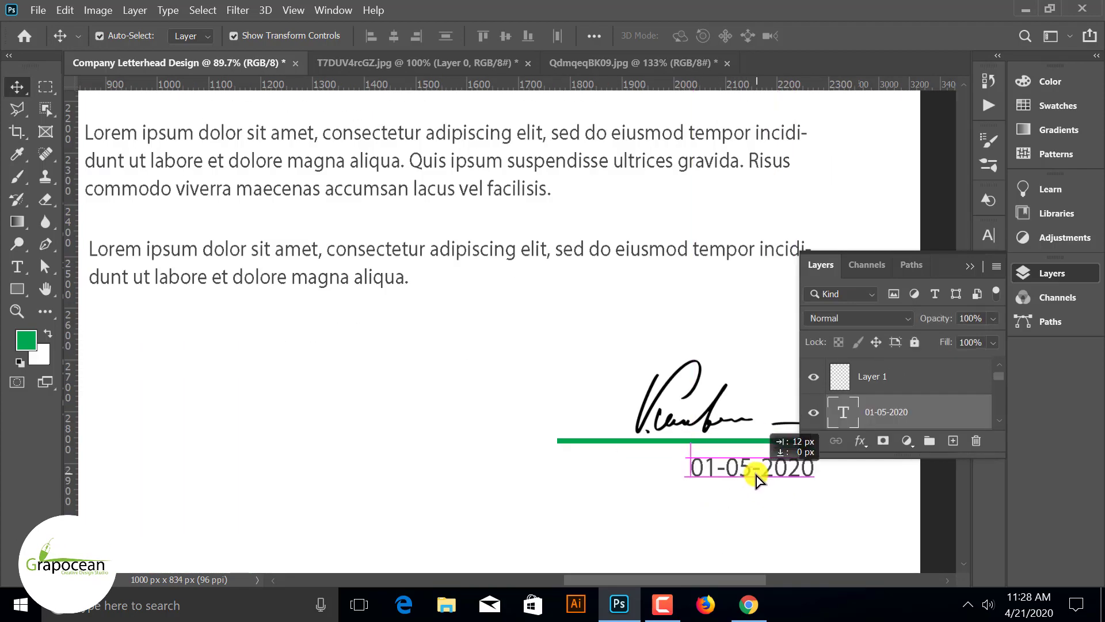
{"action": "scroll", "coordinate": [540, 472], "scroll_direction": "down", "scroll_amount": 3}
{"action": "left_click", "coordinate": [585, 523], "text": "ctrl"}
{"action": "scroll", "coordinate": [765, 513], "scroll_direction": "down", "scroll_amount": 5}
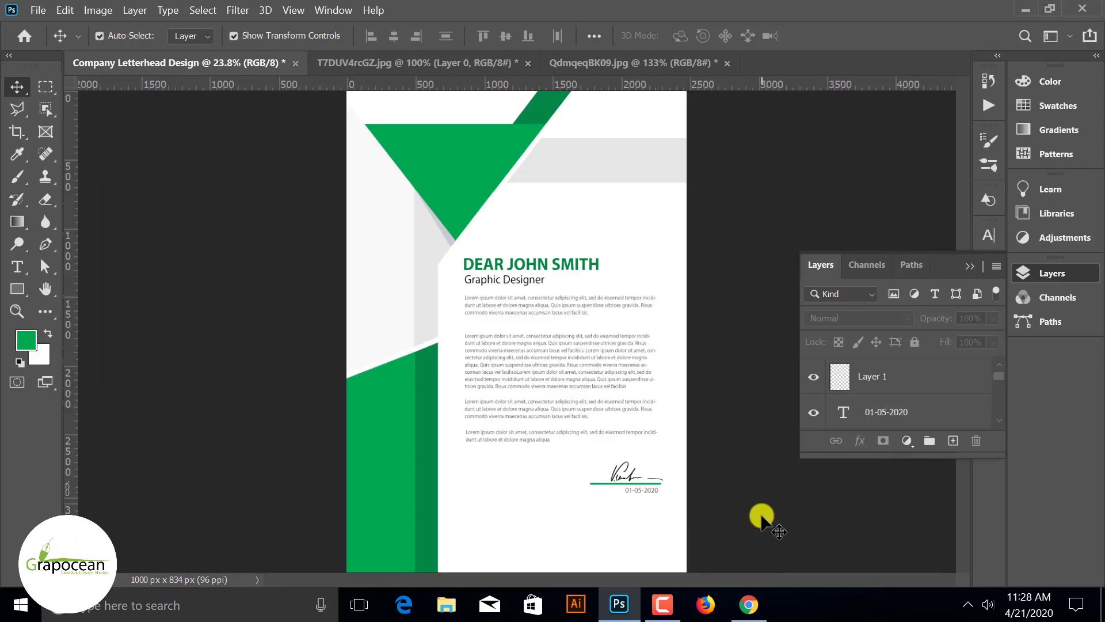
{"action": "scroll", "coordinate": [654, 494], "scroll_direction": "up", "scroll_amount": 2}
{"action": "scroll", "coordinate": [659, 496], "scroll_direction": "up", "scroll_amount": 2}
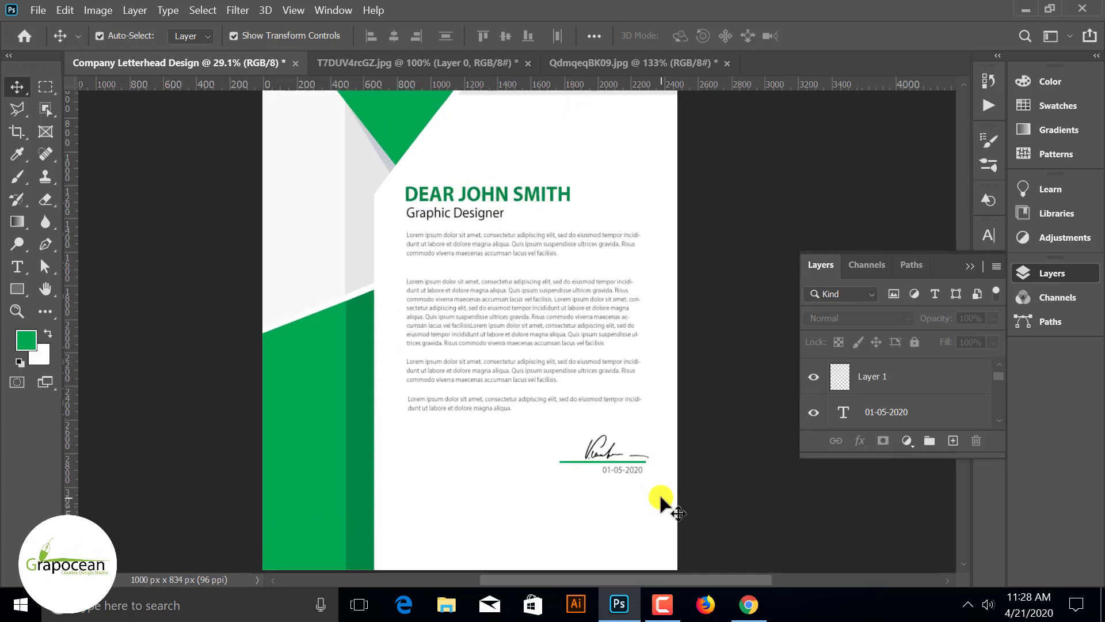
{"action": "scroll", "coordinate": [599, 485], "scroll_direction": "up", "scroll_amount": 3}
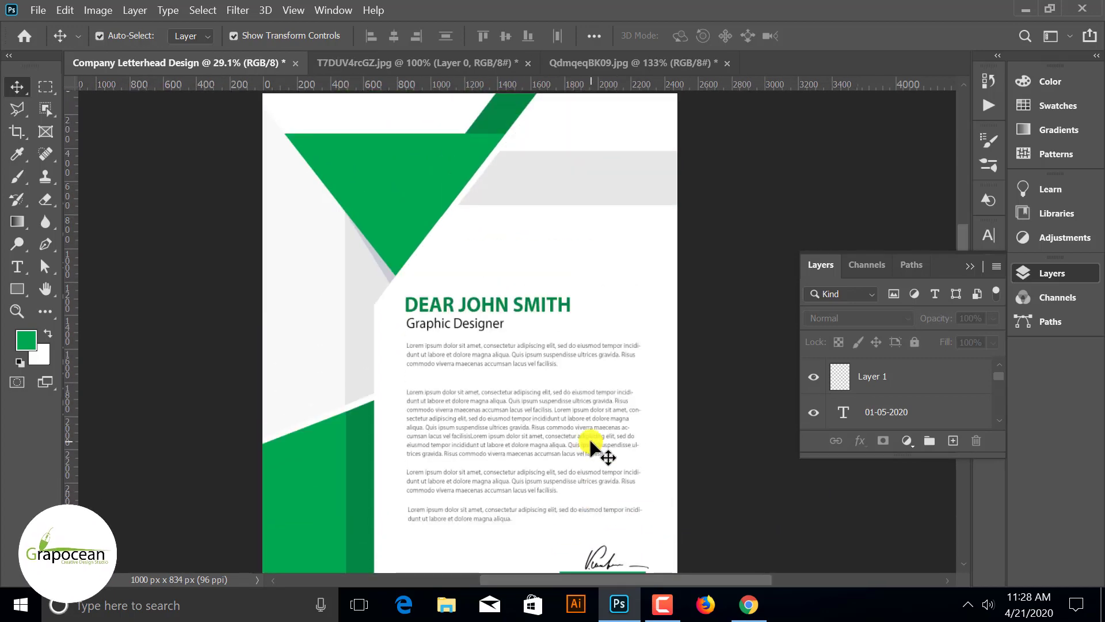
{"action": "scroll", "coordinate": [585, 225], "scroll_direction": "up", "scroll_amount": 1}
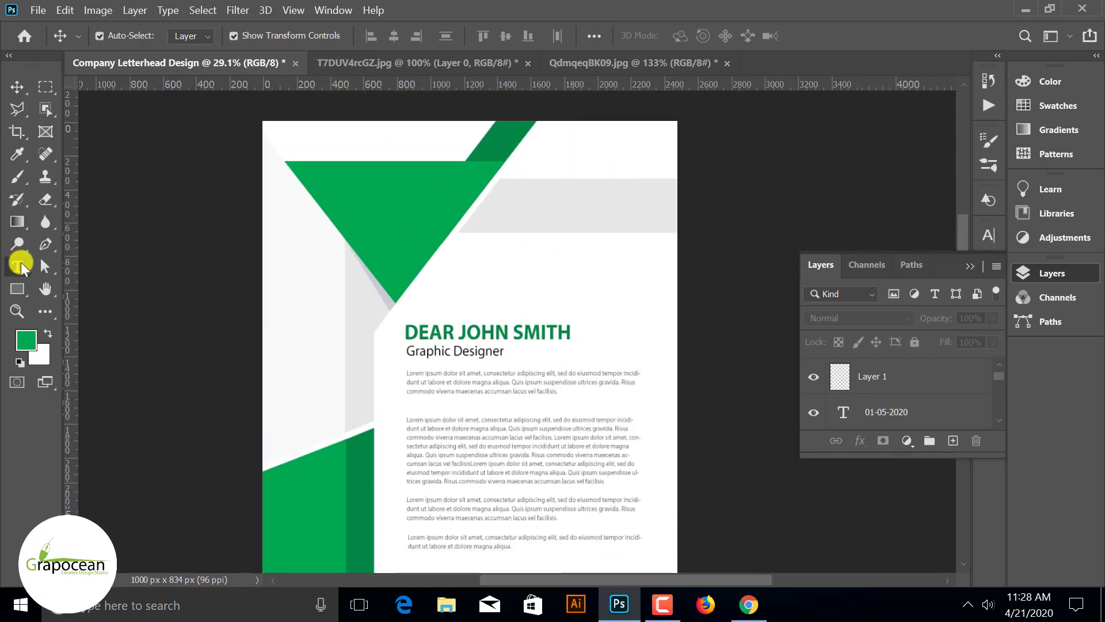
- Add the green tag line 'YOUR TAG LINE HERE' in the grey header band
{"action": "left_click", "coordinate": [20, 266]}
{"action": "left_click", "coordinate": [520, 206]}
{"action": "type", "text": "Your Tag Line H"}
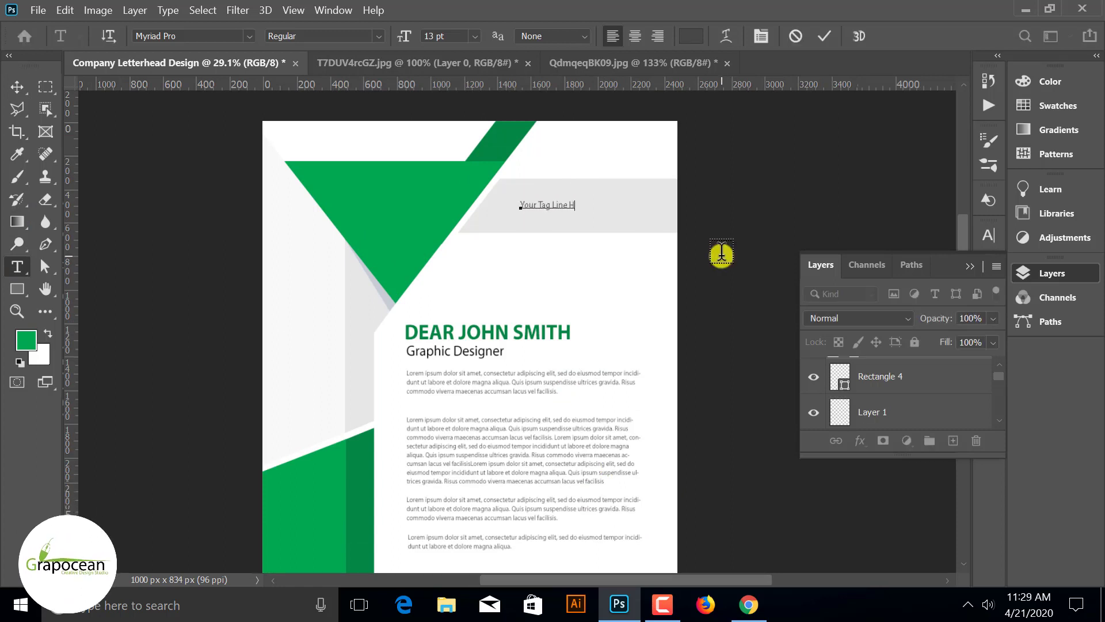
{"action": "type", "text": "ere"}
{"action": "scroll", "coordinate": [575, 206], "scroll_direction": "up", "scroll_amount": 1}
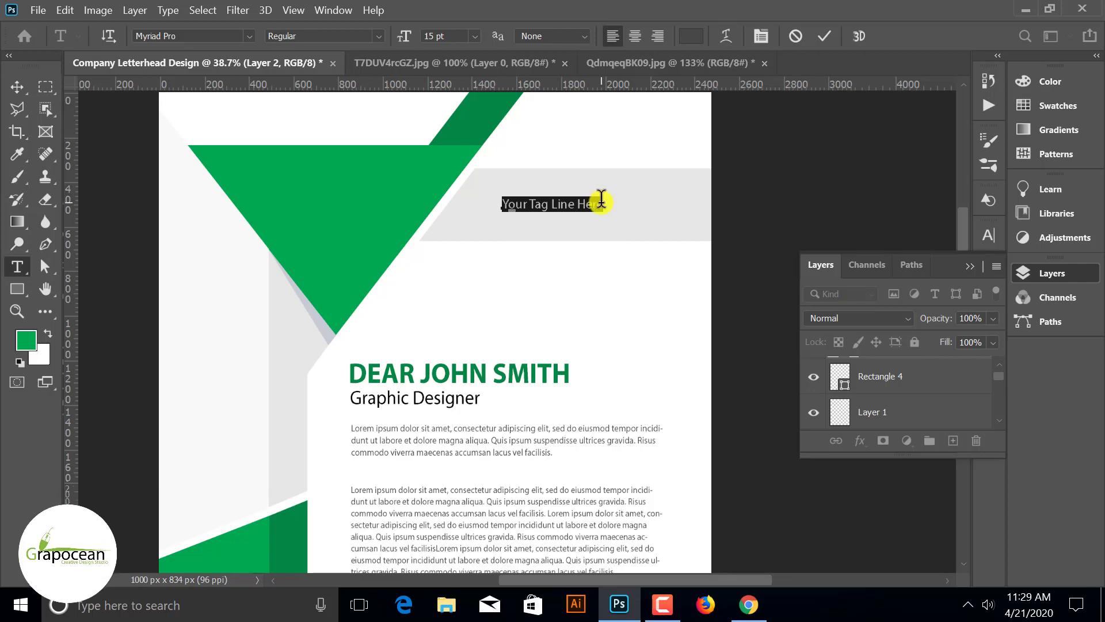
{"action": "left_click", "coordinate": [690, 36]}
{"action": "left_click", "coordinate": [1005, 278]}
{"action": "left_click", "coordinate": [17, 86]}
{"action": "scroll", "coordinate": [574, 191], "scroll_direction": "up", "scroll_amount": 3}
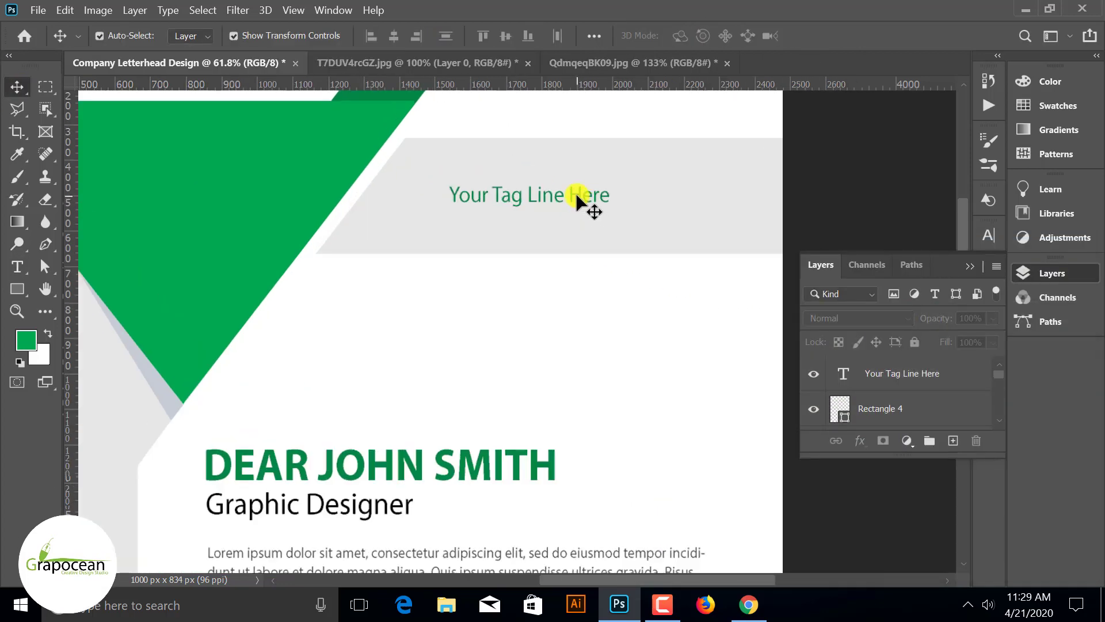
{"action": "left_click", "coordinate": [574, 191]}
{"action": "left_click", "coordinate": [18, 266]}
{"action": "left_click_drag", "start_coordinate": [584, 173], "coordinate": [431, 174]}
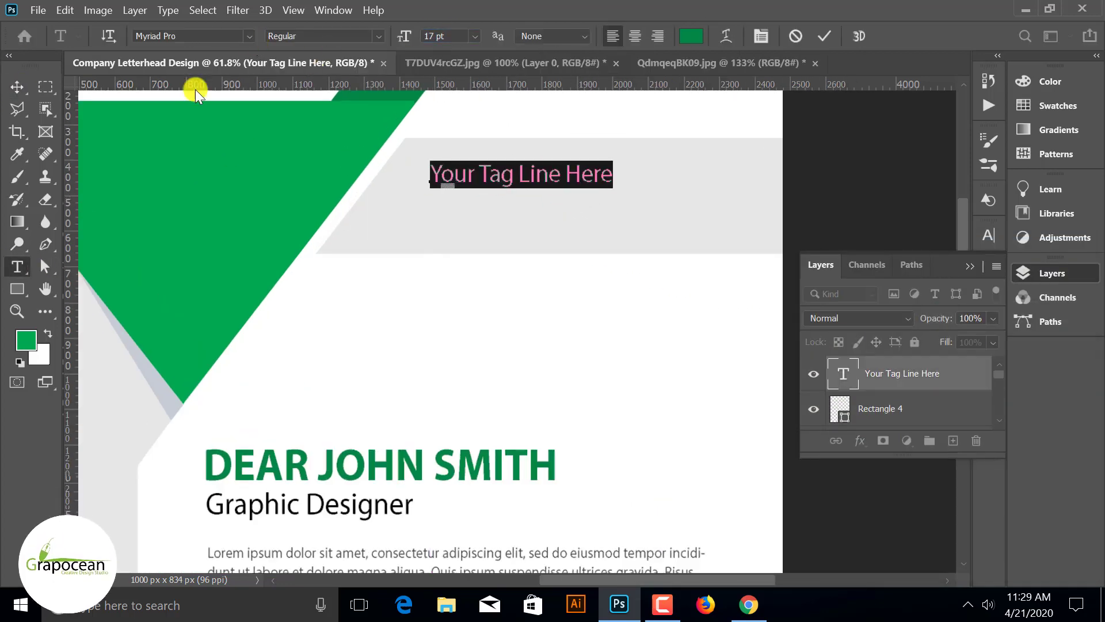
{"action": "key", "text": "ctrl+Return"}
- Create a 10 pt Lorem ipsum paragraph text box below the tag line
{"action": "scroll", "coordinate": [404, 305], "scroll_direction": "down", "scroll_amount": 2}
{"action": "scroll", "coordinate": [412, 254], "scroll_direction": "up", "scroll_amount": 2}
{"action": "left_click_drag", "start_coordinate": [411, 253], "coordinate": [699, 297]}
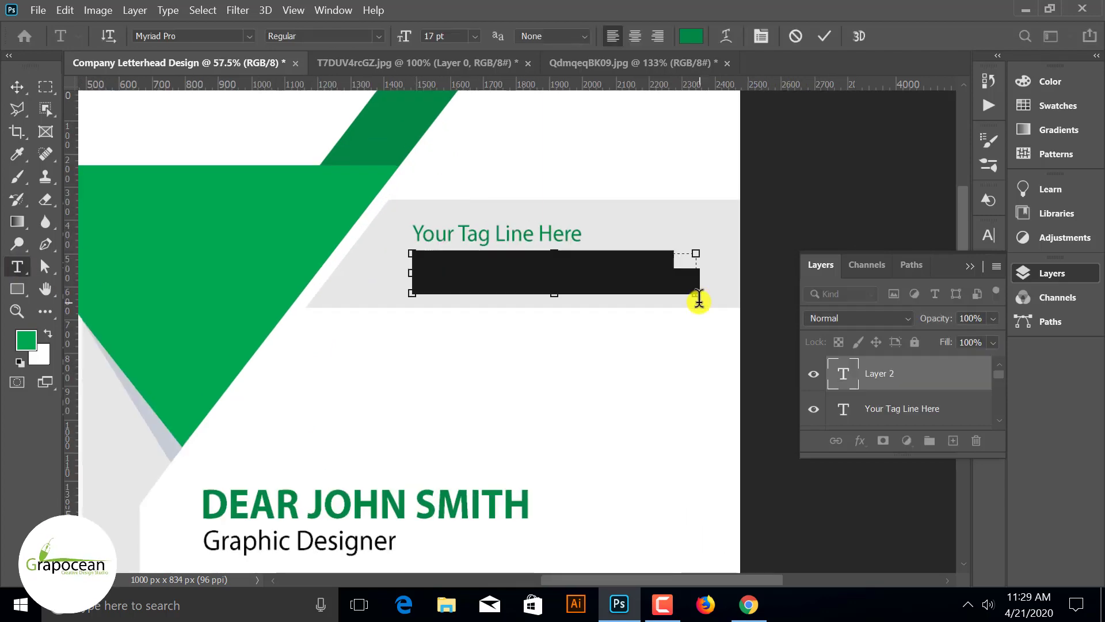
{"action": "type", "text": "10"}
{"action": "key", "text": "Return"}
{"action": "left_click", "coordinate": [17, 86]}
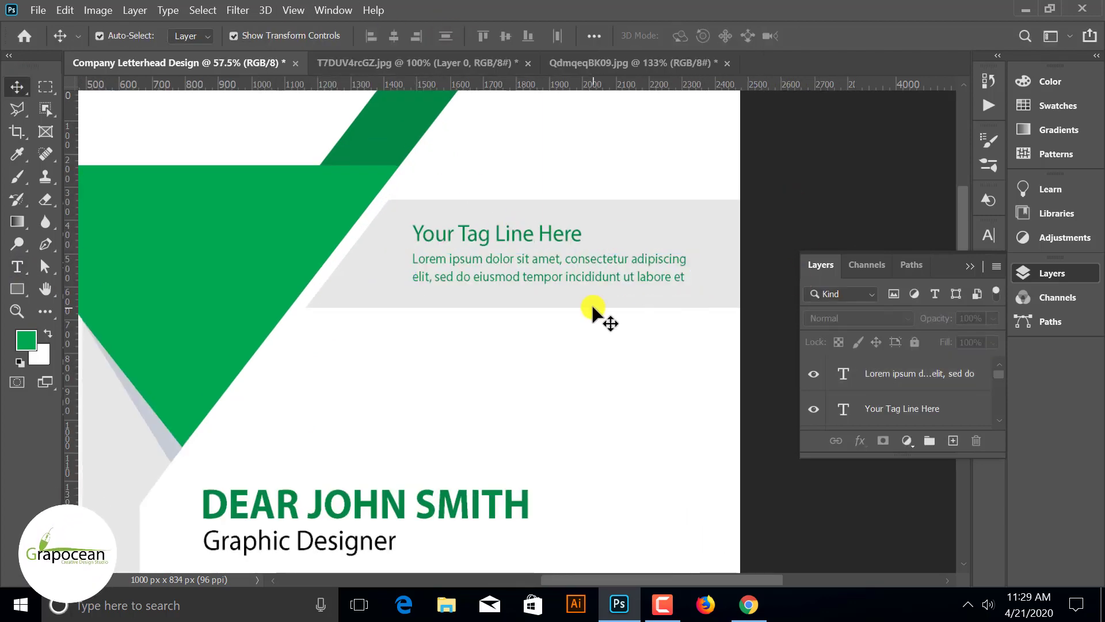
{"action": "scroll", "coordinate": [592, 315], "scroll_direction": "down", "scroll_amount": 3}
- Colour the paragraph text dark grey and enlarge its text box
{"action": "left_click", "coordinate": [8, 282]}
{"action": "scroll", "coordinate": [670, 150], "scroll_direction": "up", "scroll_amount": 3}
{"action": "left_click", "coordinate": [779, 185]}
{"action": "key", "text": "ctrl+a"}
{"action": "left_click", "coordinate": [691, 36]}
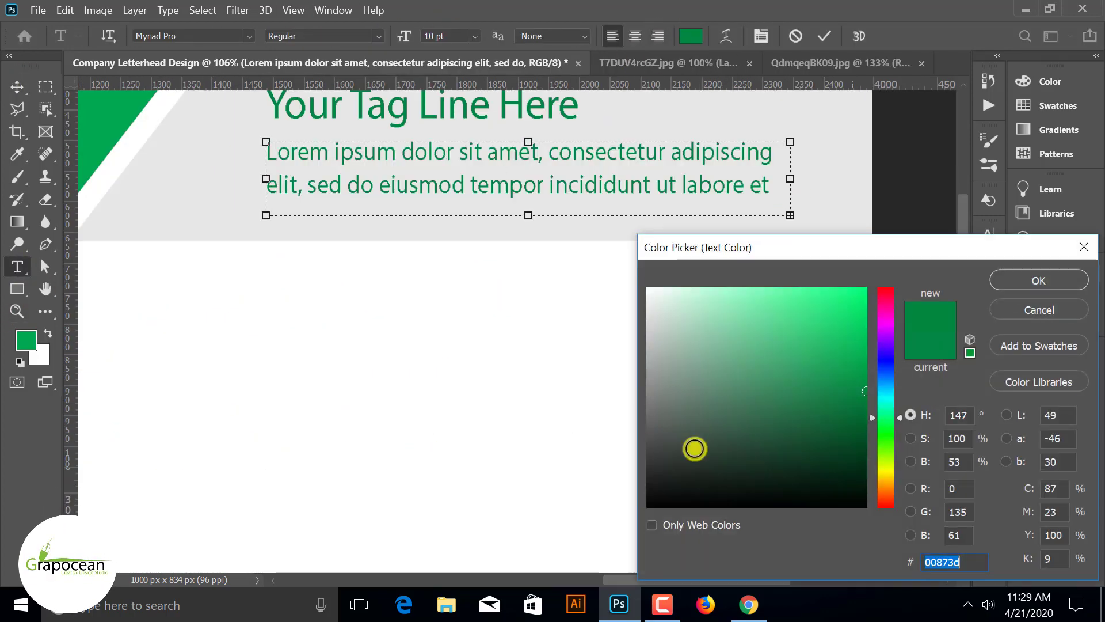
{"action": "left_click_drag", "start_coordinate": [696, 447], "coordinate": [648, 472]}
{"action": "left_click", "coordinate": [1039, 280]}
{"action": "left_click_drag", "start_coordinate": [528, 215], "coordinate": [528, 239]}
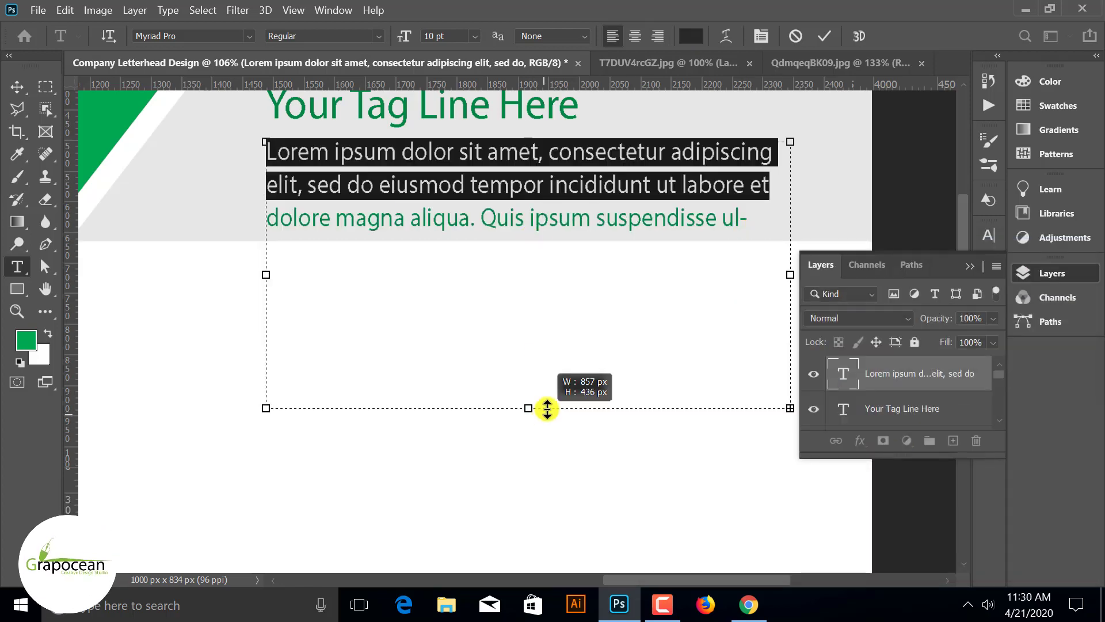
{"action": "left_click", "coordinate": [691, 36]}
{"action": "left_click", "coordinate": [649, 453]}
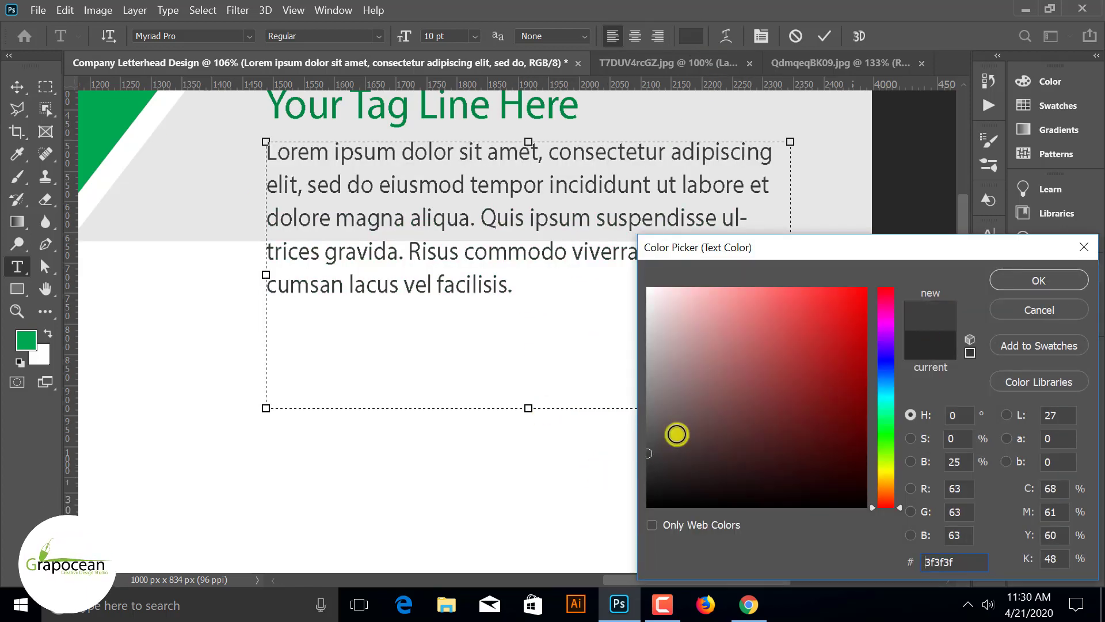
{"action": "key", "text": "Return"}
- Reduce the paragraph to 6 pt and tighten its line spacing
{"action": "left_click_drag", "start_coordinate": [407, 29], "coordinate": [399, 30]}
{"action": "left_click", "coordinate": [458, 36]}
{"action": "type", "text": "7"}
{"action": "key", "text": "Return"}
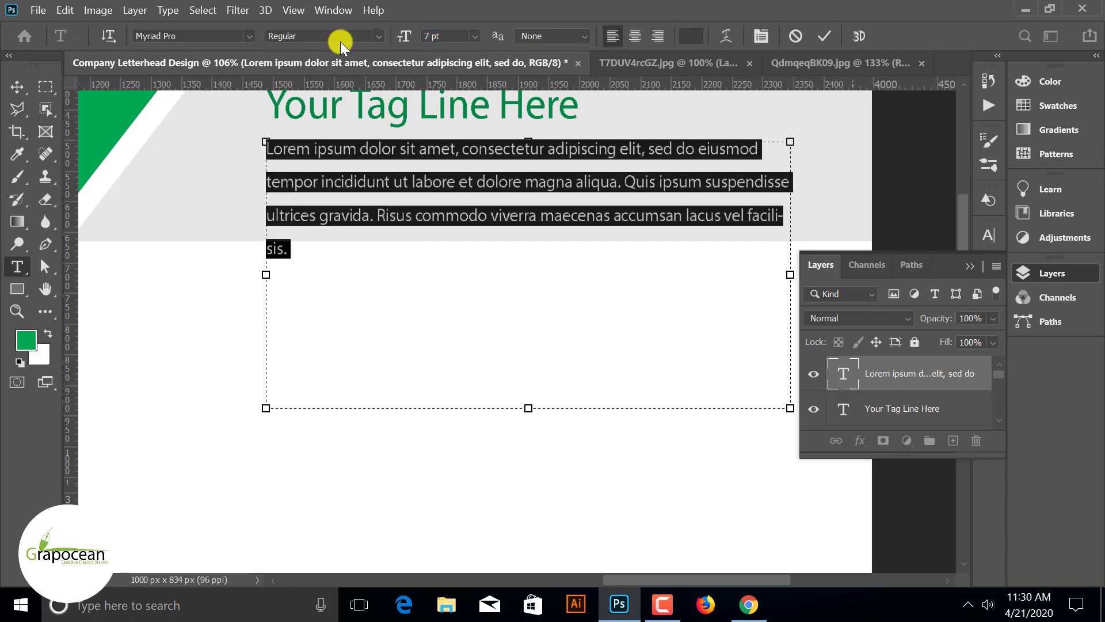
{"action": "left_click", "coordinate": [438, 35]}
{"action": "type", "text": "6"}
{"action": "key", "text": "Return"}
{"action": "left_click", "coordinate": [988, 235]}
{"action": "left_click_drag", "start_coordinate": [901, 281], "coordinate": [883, 282]}
{"action": "left_click", "coordinate": [17, 86]}
- Move the paragraph directly under the tag line
{"action": "scroll", "coordinate": [511, 238], "scroll_direction": "down", "scroll_amount": 2}
{"action": "scroll", "coordinate": [512, 238], "scroll_direction": "up", "scroll_amount": 1}
{"action": "mouse_move", "coordinate": [503, 230]}
{"action": "left_mouse_down"}
{"action": "mouse_move", "coordinate": [455, 238]}
{"action": "mouse_move", "coordinate": [639, 215]}
{"action": "left_mouse_up"}
{"action": "scroll", "coordinate": [592, 284], "scroll_direction": "down", "scroll_amount": 2}
{"action": "scroll", "coordinate": [600, 178], "scroll_direction": "up", "scroll_amount": 1}
- Set the tag line to All Caps in regular weight via the Character panel
{"action": "double_click", "coordinate": [693, 169]}
{"action": "key", "text": "ctrl+a"}
{"action": "left_click", "coordinate": [322, 36]}
{"action": "left_click", "coordinate": [296, 79]}
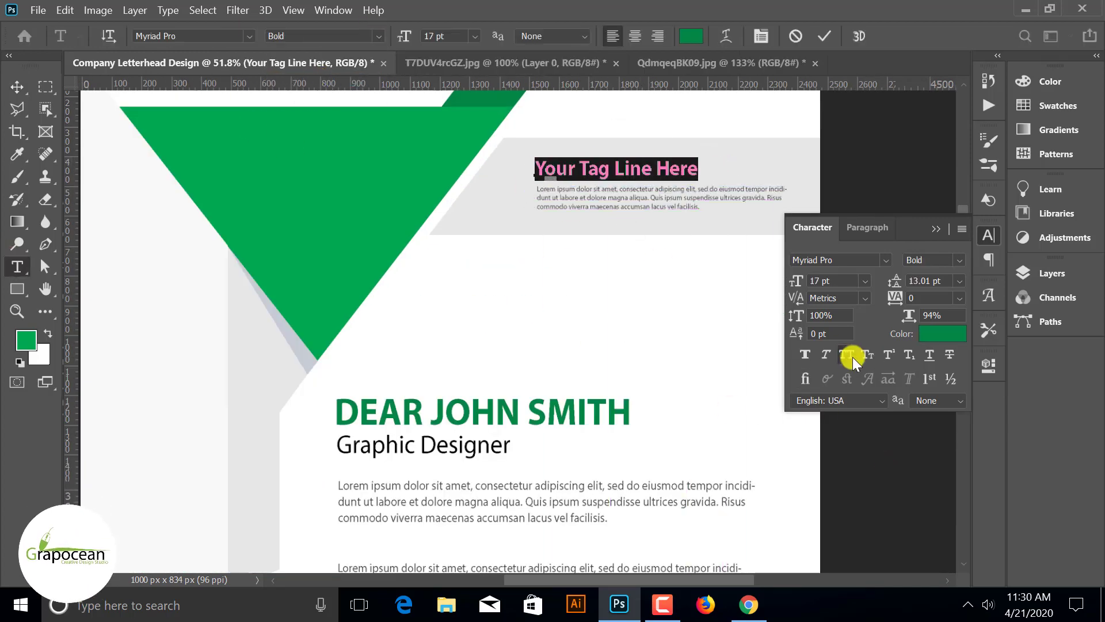
{"action": "left_click", "coordinate": [847, 354]}
{"action": "key", "text": "ctrl+Return"}
{"action": "key", "text": "v"}
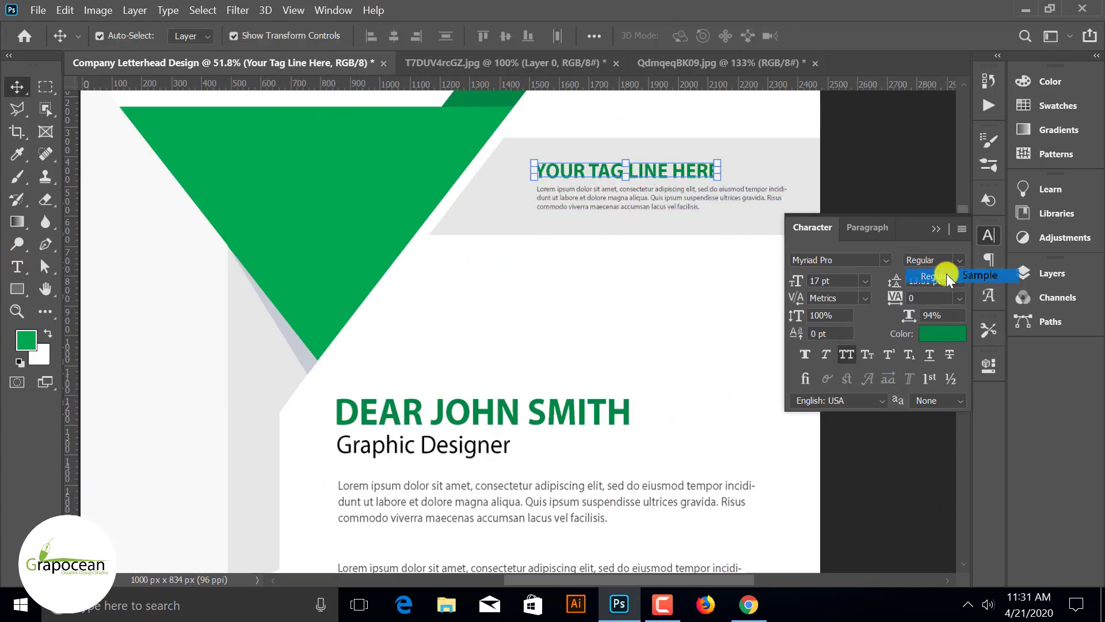
{"action": "left_click", "coordinate": [946, 274]}
{"action": "scroll", "coordinate": [518, 291], "scroll_direction": "down", "scroll_amount": 2}
{"action": "scroll", "coordinate": [625, 324], "scroll_direction": "up", "scroll_amount": 2}
- Skew the Lorem ipsum paragraph with Free Transform into a slanted look
{"action": "left_click", "coordinate": [509, 247]}
{"action": "key", "text": "p"}
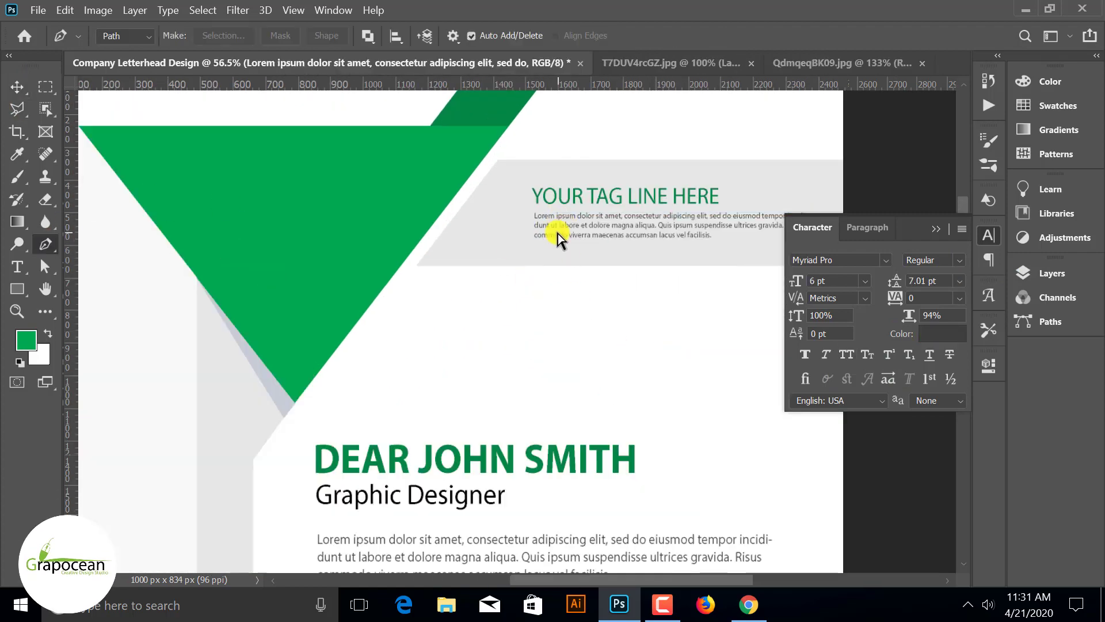
{"action": "key", "text": "v"}
{"action": "key", "text": "ctrl+t"}
{"action": "left_click_drag", "start_coordinate": [600, 361], "coordinate": [576, 362]}
{"action": "key", "text": "Return"}
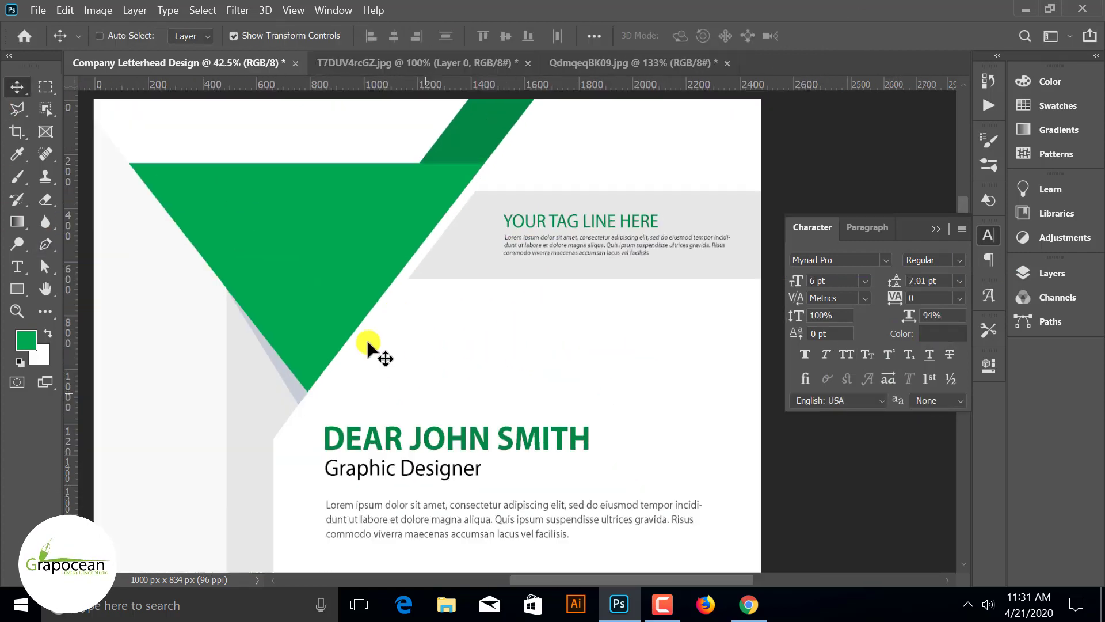
{"action": "scroll", "coordinate": [364, 337], "scroll_direction": "down", "scroll_amount": 1}
{"action": "scroll", "coordinate": [740, 402], "scroll_direction": "down", "scroll_amount": 2}
{"action": "left_click", "coordinate": [936, 229]}
{"action": "scroll", "coordinate": [720, 430], "scroll_direction": "up", "scroll_amount": 2}
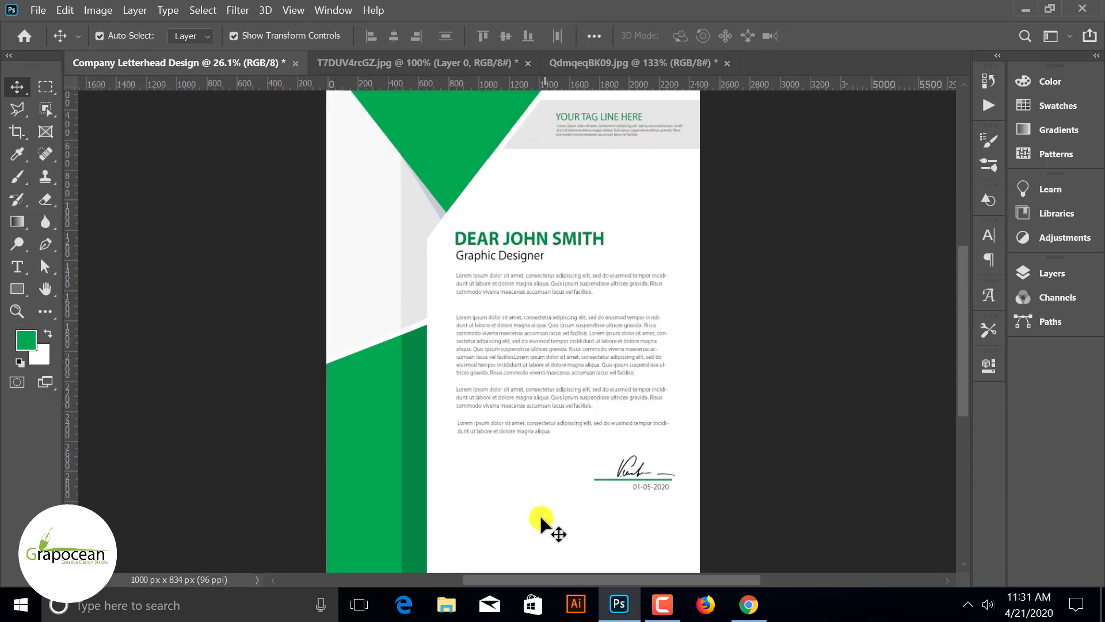
{"action": "scroll", "coordinate": [541, 518], "scroll_direction": "up", "scroll_amount": 3}
- Open the dice, email and phone-call PNG icons together via File > Open
{"action": "scroll", "coordinate": [469, 501], "scroll_direction": "down", "scroll_amount": 2}
{"action": "left_click", "coordinate": [38, 10]}
{"action": "left_click", "coordinate": [58, 72]}
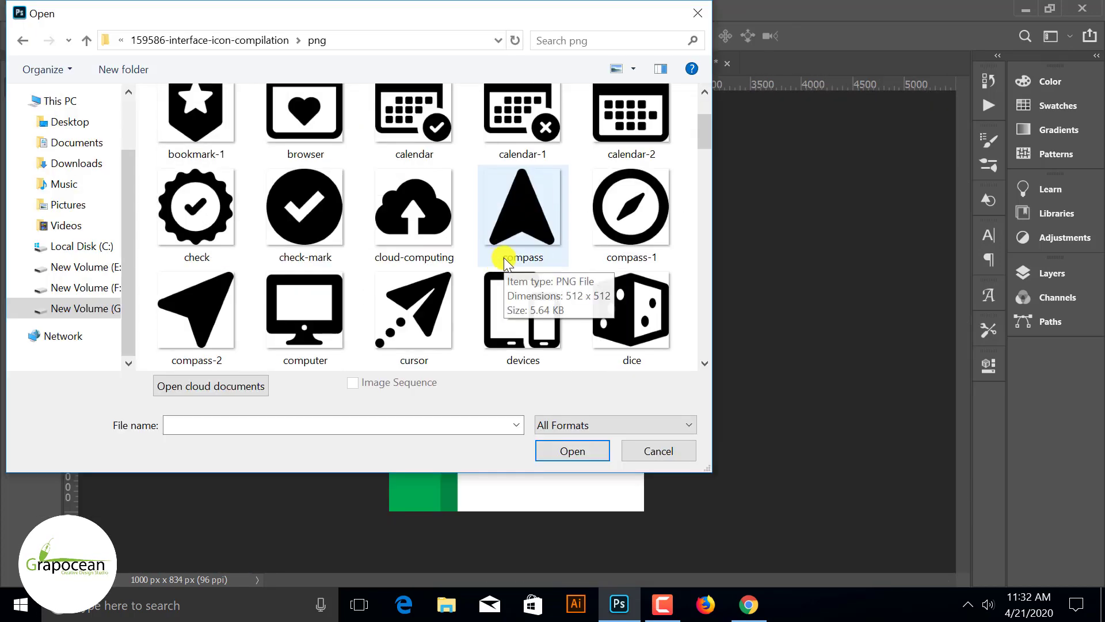
{"action": "scroll", "coordinate": [519, 257], "scroll_direction": "down", "scroll_amount": 1}
{"action": "scroll", "coordinate": [521, 260], "scroll_direction": "down", "scroll_amount": 1}
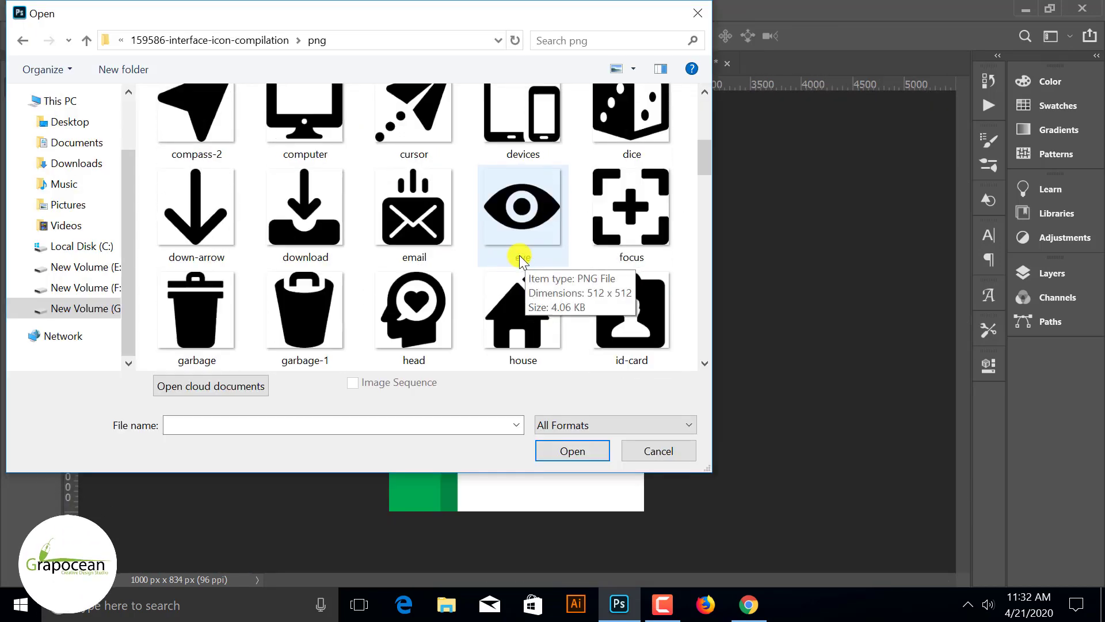
{"action": "scroll", "coordinate": [520, 258], "scroll_direction": "down", "scroll_amount": 2}
{"action": "scroll", "coordinate": [519, 254], "scroll_direction": "up", "scroll_amount": 2}
{"action": "scroll", "coordinate": [610, 242], "scroll_direction": "up", "scroll_amount": 1}
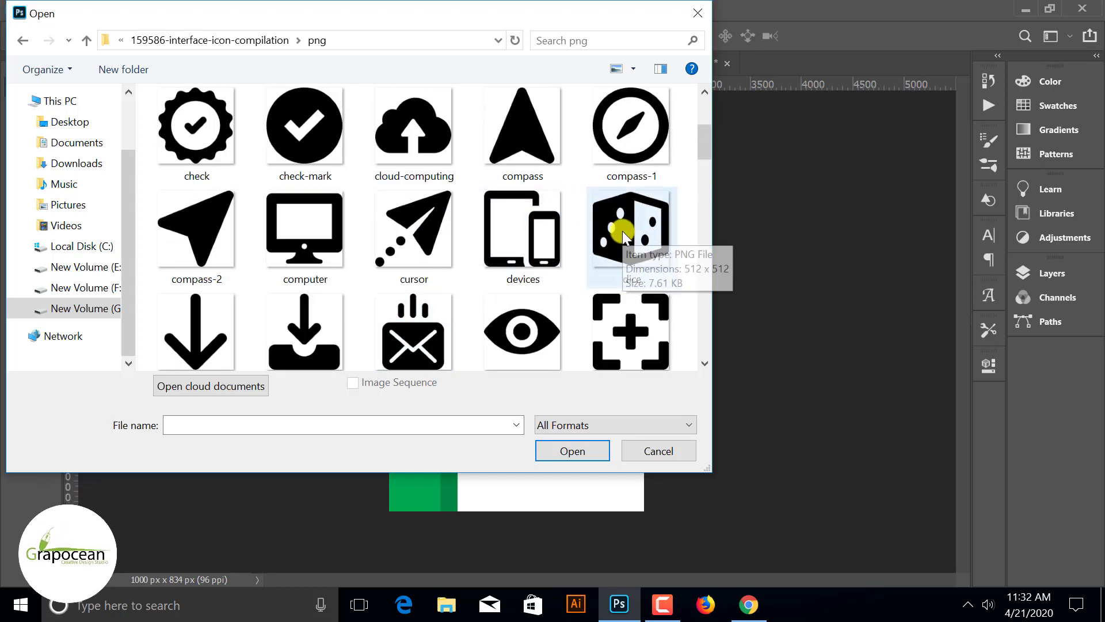
{"action": "left_click", "coordinate": [627, 226]}
{"action": "scroll", "coordinate": [566, 302], "scroll_direction": "down", "scroll_amount": 1}
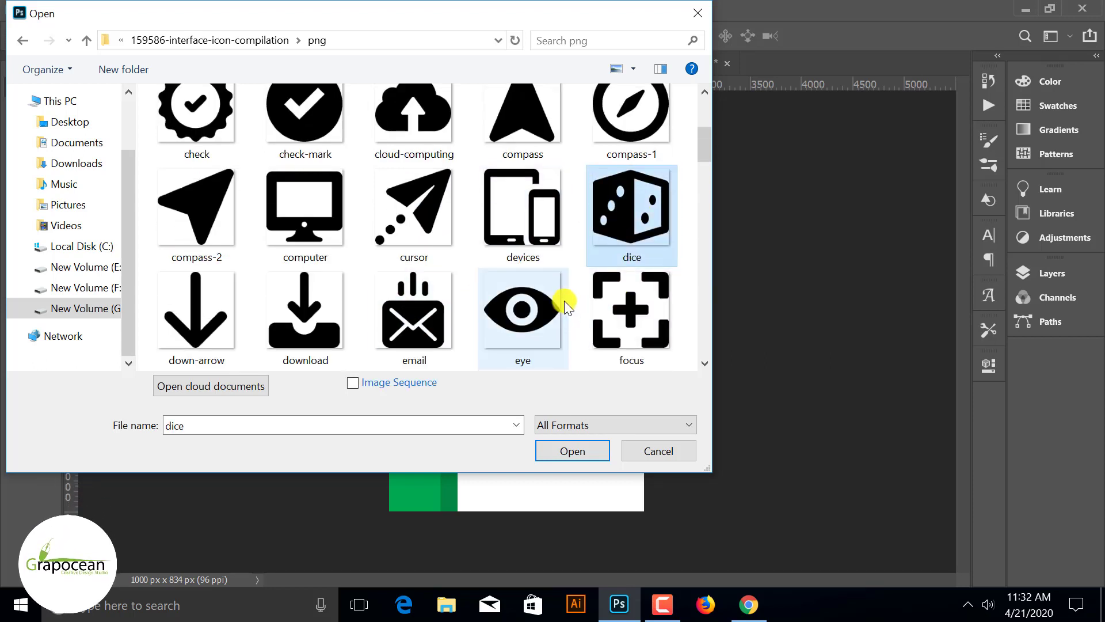
{"action": "left_click", "coordinate": [416, 246], "text": "ctrl"}
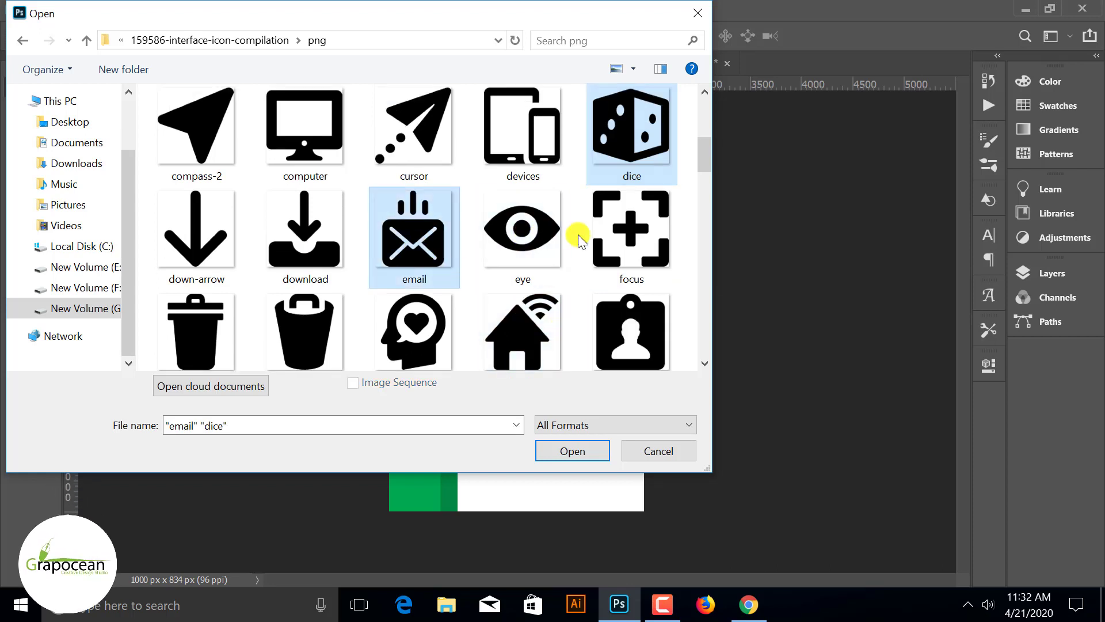
{"action": "scroll", "coordinate": [578, 234], "scroll_direction": "down", "scroll_amount": 2}
{"action": "scroll", "coordinate": [582, 240], "scroll_direction": "down", "scroll_amount": 1}
{"action": "scroll", "coordinate": [582, 240], "scroll_direction": "down", "scroll_amount": 1}
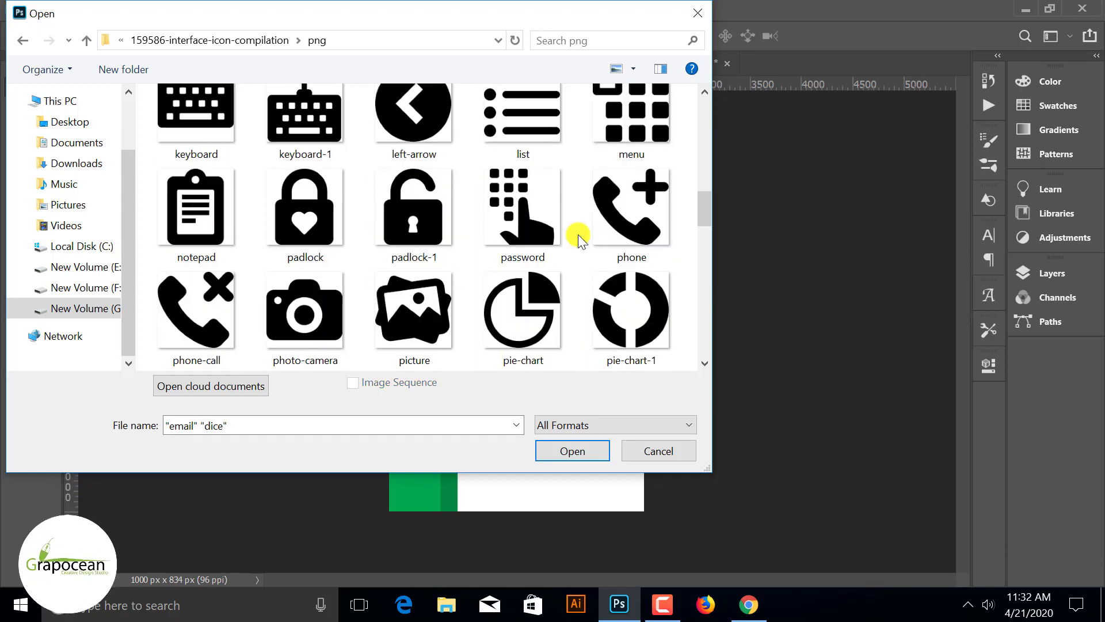
{"action": "scroll", "coordinate": [582, 239], "scroll_direction": "down", "scroll_amount": 1}
{"action": "left_click", "coordinate": [189, 222], "text": "ctrl"}
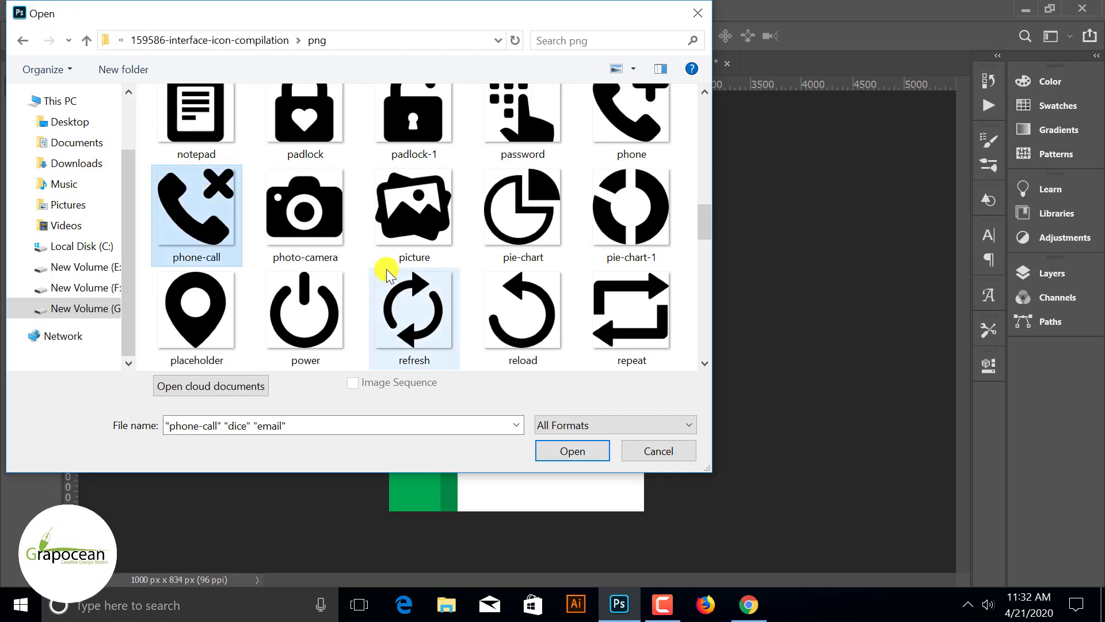
{"action": "scroll", "coordinate": [385, 277], "scroll_direction": "down", "scroll_amount": 1}
{"action": "scroll", "coordinate": [388, 270], "scroll_direction": "down", "scroll_amount": 2}
{"action": "scroll", "coordinate": [389, 270], "scroll_direction": "down", "scroll_amount": 1}
{"action": "scroll", "coordinate": [388, 269], "scroll_direction": "down", "scroll_amount": 1}
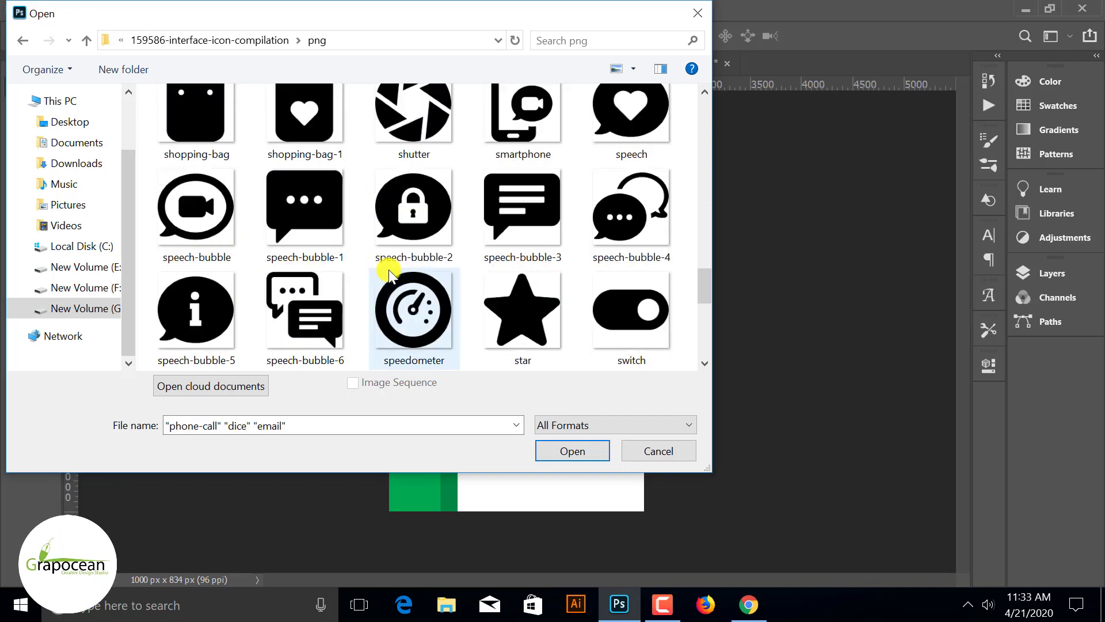
{"action": "scroll", "coordinate": [388, 269], "scroll_direction": "down", "scroll_amount": 3}
{"action": "scroll", "coordinate": [389, 270], "scroll_direction": "down", "scroll_amount": 1}
{"action": "scroll", "coordinate": [388, 269], "scroll_direction": "up", "scroll_amount": 1}
{"action": "scroll", "coordinate": [389, 270], "scroll_direction": "down", "scroll_amount": 1}
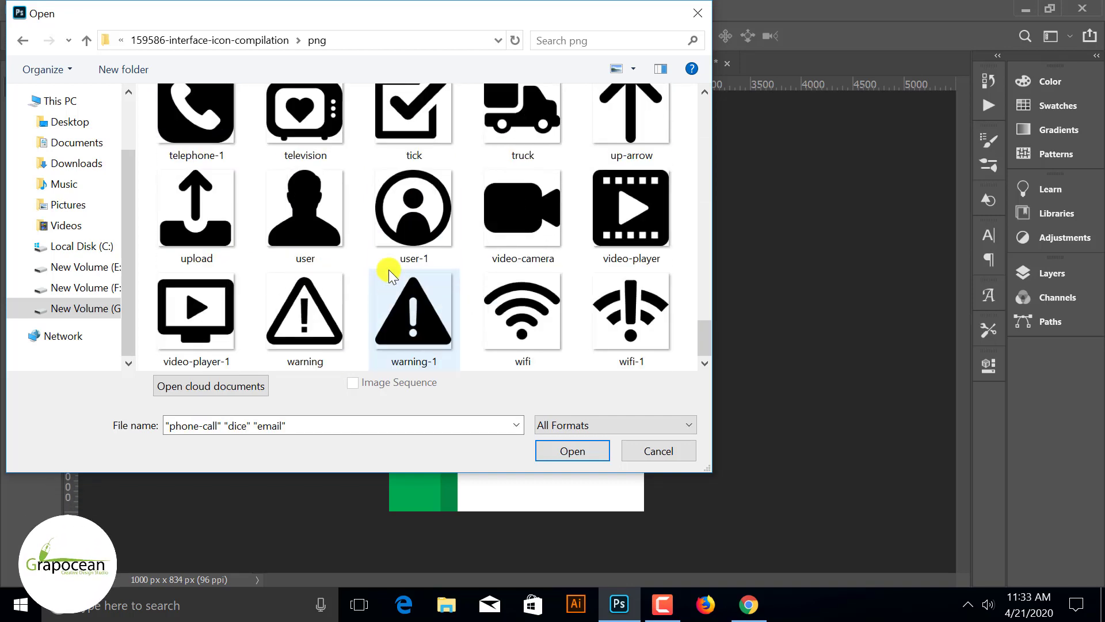
{"action": "left_click", "coordinate": [579, 452]}
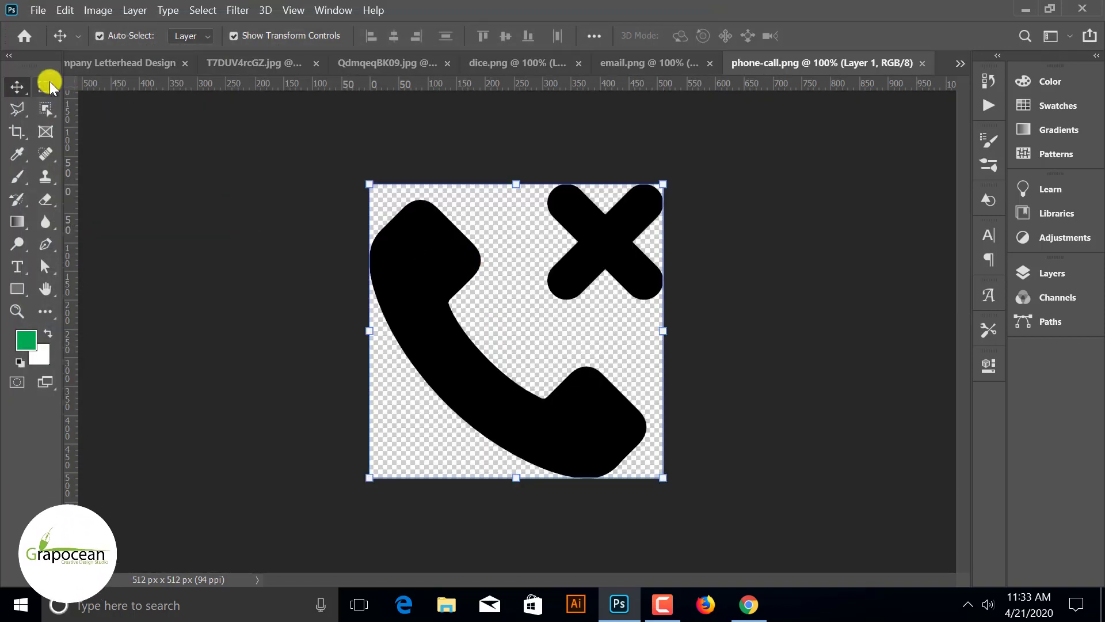
- Delete the cross mark from the phone-call icon using a rectangular selection
{"action": "left_click", "coordinate": [46, 87]}
{"action": "key", "text": "Delete"}
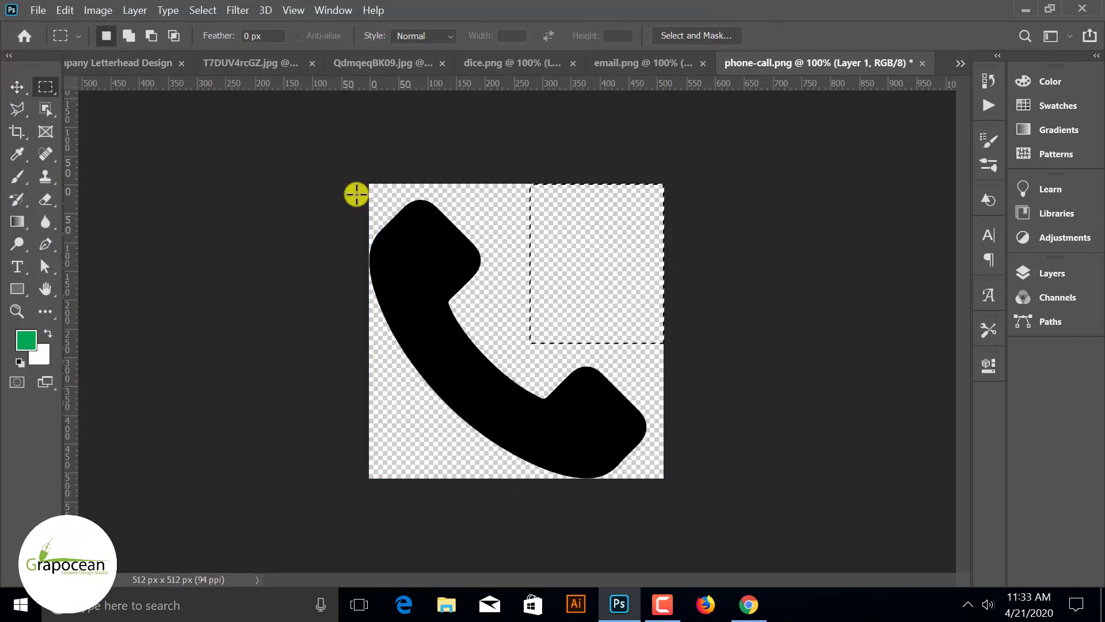
{"action": "left_click", "coordinate": [109, 65]}
{"action": "key", "text": "v"}
- Draw a small ellipse below the letterhead text and fill it with a green gradient
{"action": "left_click", "coordinate": [30, 286]}
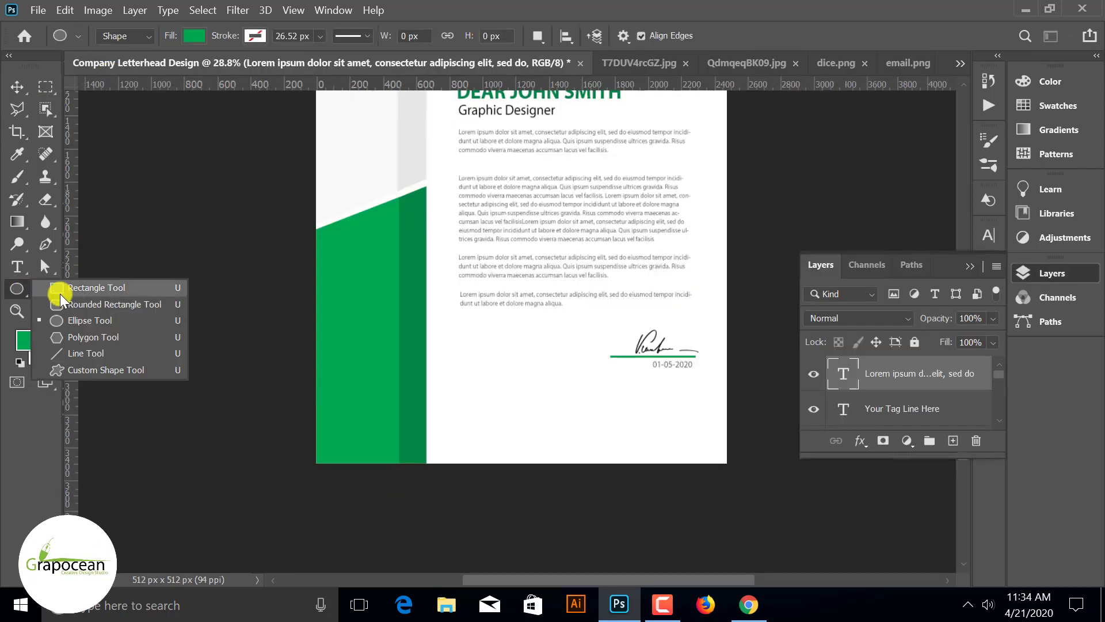
{"action": "left_click", "coordinate": [88, 319]}
{"action": "left_click_drag", "start_coordinate": [476, 408], "coordinate": [469, 403]}
{"action": "left_click", "coordinate": [194, 36]}
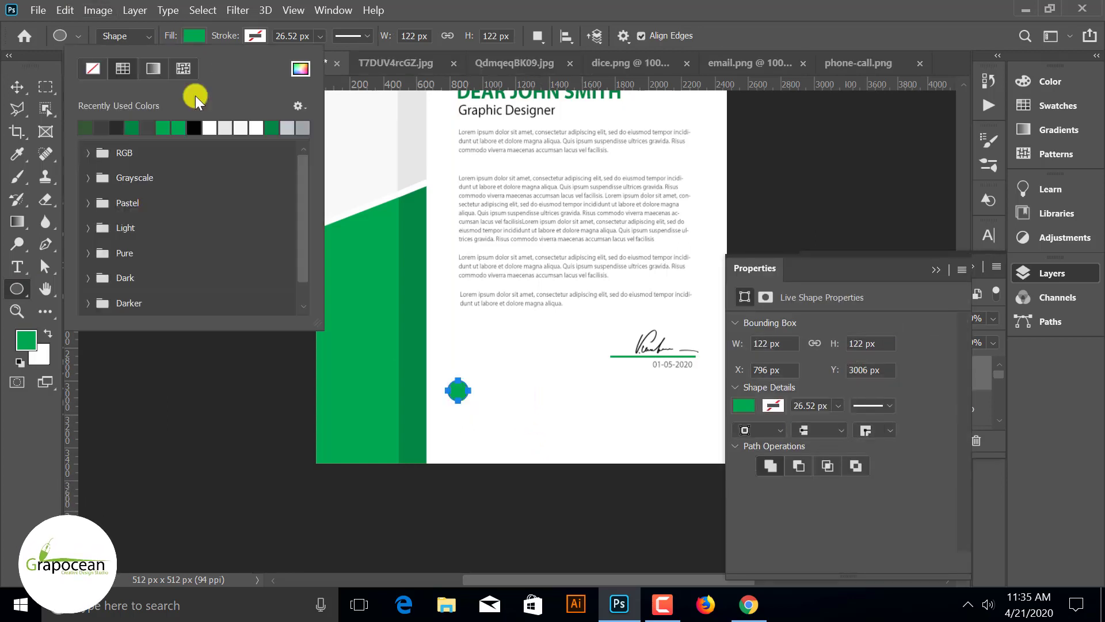
{"action": "left_click", "coordinate": [154, 68]}
{"action": "scroll", "coordinate": [238, 184], "scroll_direction": "down", "scroll_amount": 3}
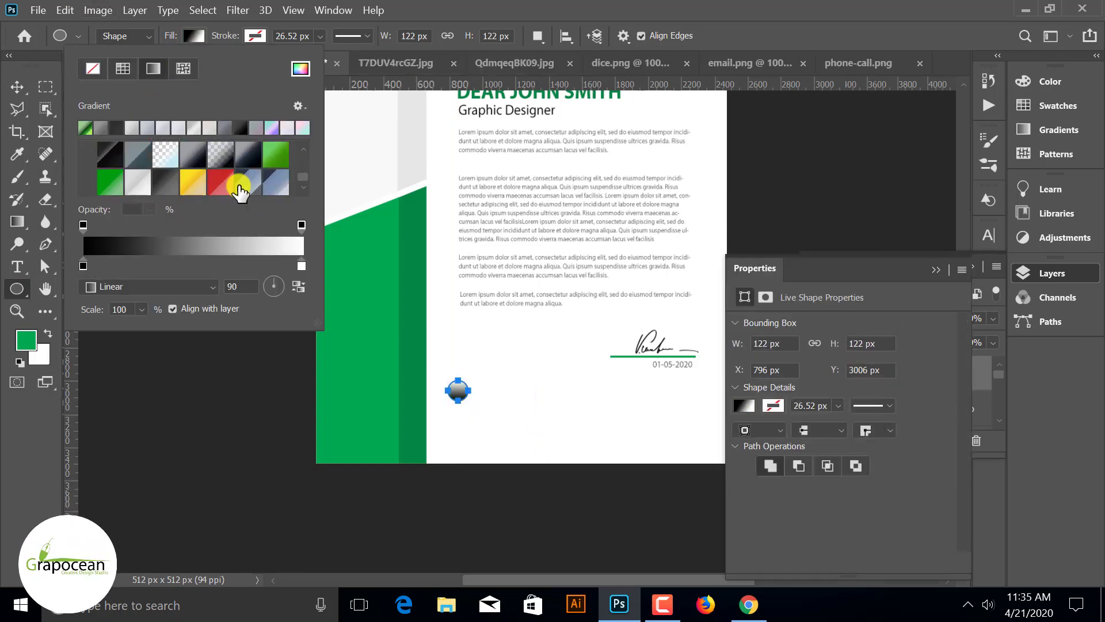
{"action": "left_click", "coordinate": [122, 180]}
{"action": "left_click", "coordinate": [36, 429]}
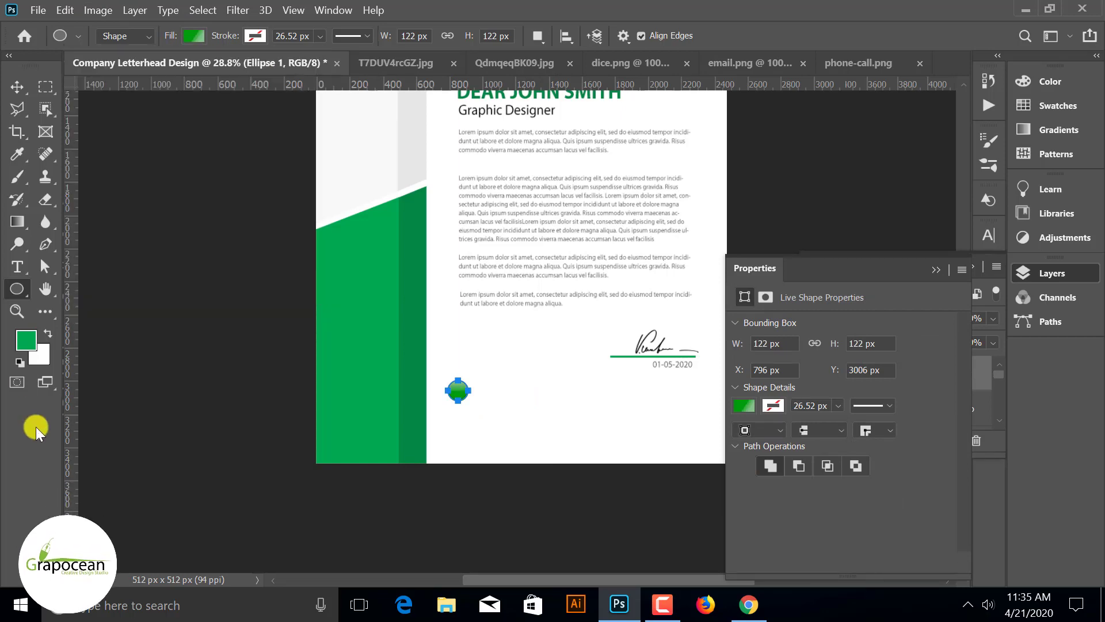
- Nudge the circle slightly right and reverse its gradient direction
{"action": "left_click", "coordinate": [13, 86]}
{"action": "scroll", "coordinate": [490, 412], "scroll_direction": "up", "scroll_amount": 3}
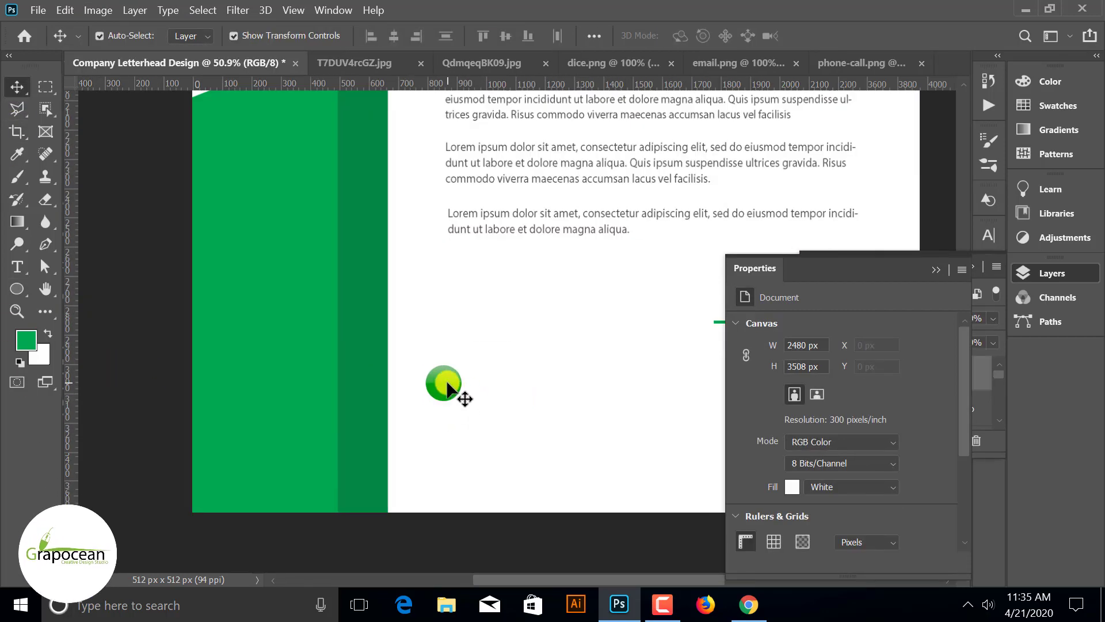
{"action": "left_click_drag", "start_coordinate": [461, 398], "coordinate": [481, 396]}
{"action": "left_click", "coordinate": [16, 289]}
{"action": "left_click", "coordinate": [193, 36]}
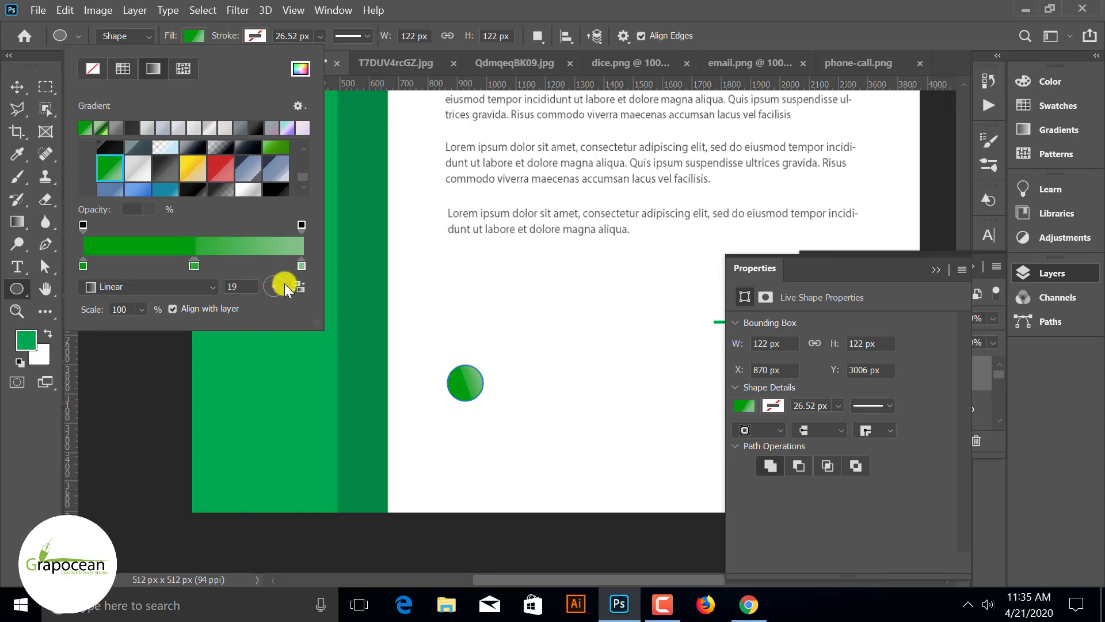
{"action": "left_click_drag", "start_coordinate": [276, 291], "coordinate": [252, 293]}
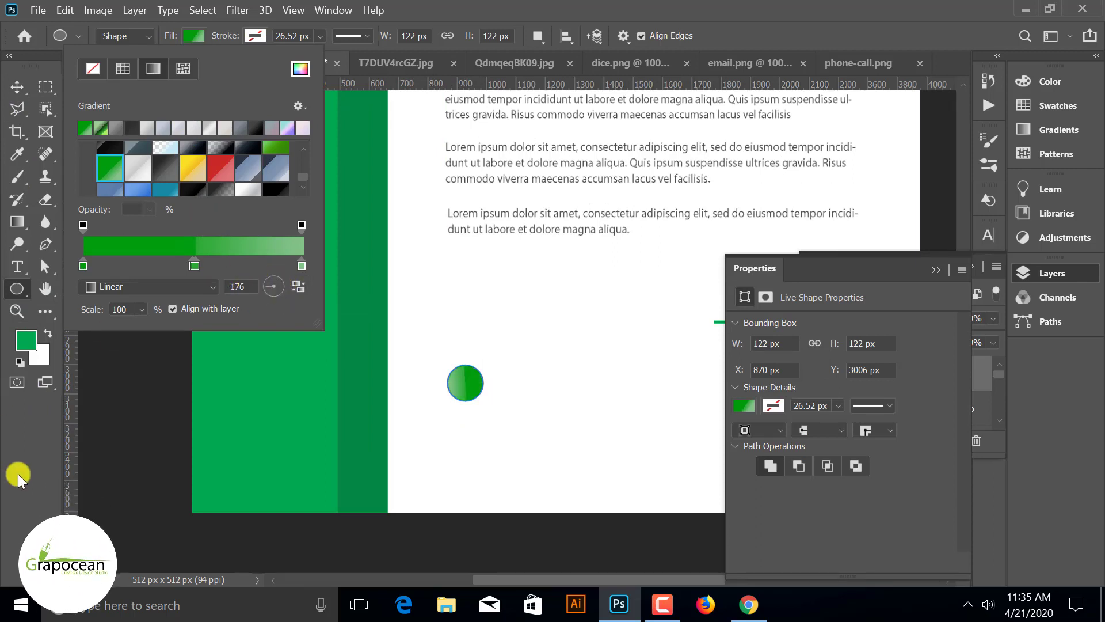
{"action": "left_click", "coordinate": [16, 86]}
{"action": "left_click", "coordinate": [517, 400]}
{"action": "scroll", "coordinate": [517, 399], "scroll_direction": "down", "scroll_amount": 2}
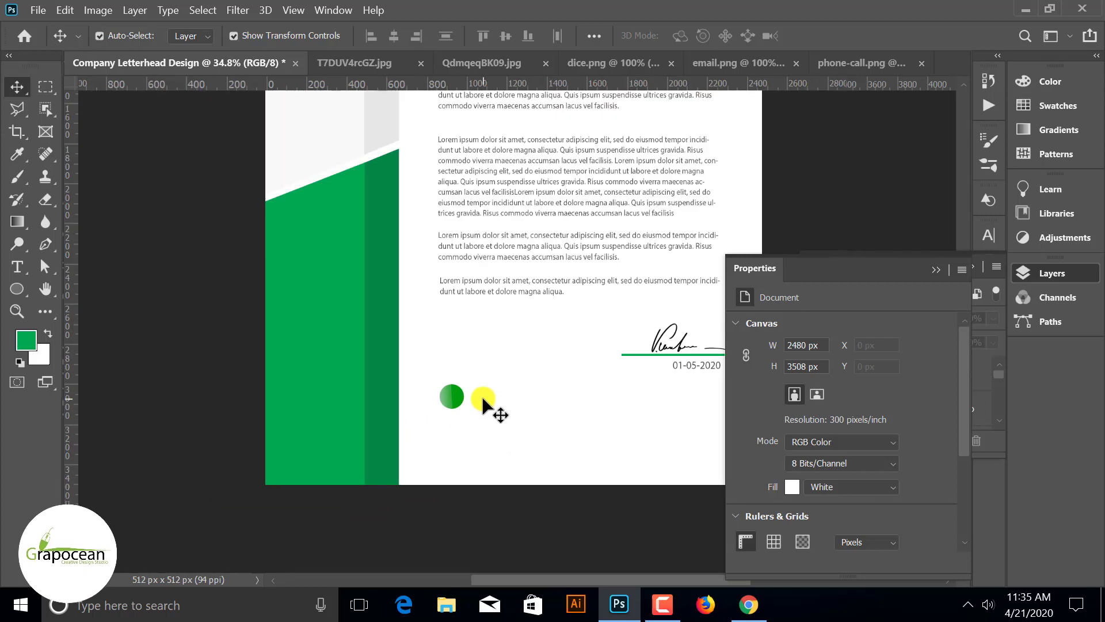
- Switch to the phone-call icon document and clear its leftover selection
{"action": "left_click", "coordinate": [453, 403]}
{"action": "left_click", "coordinate": [405, 64]}
{"action": "left_click", "coordinate": [532, 64]}
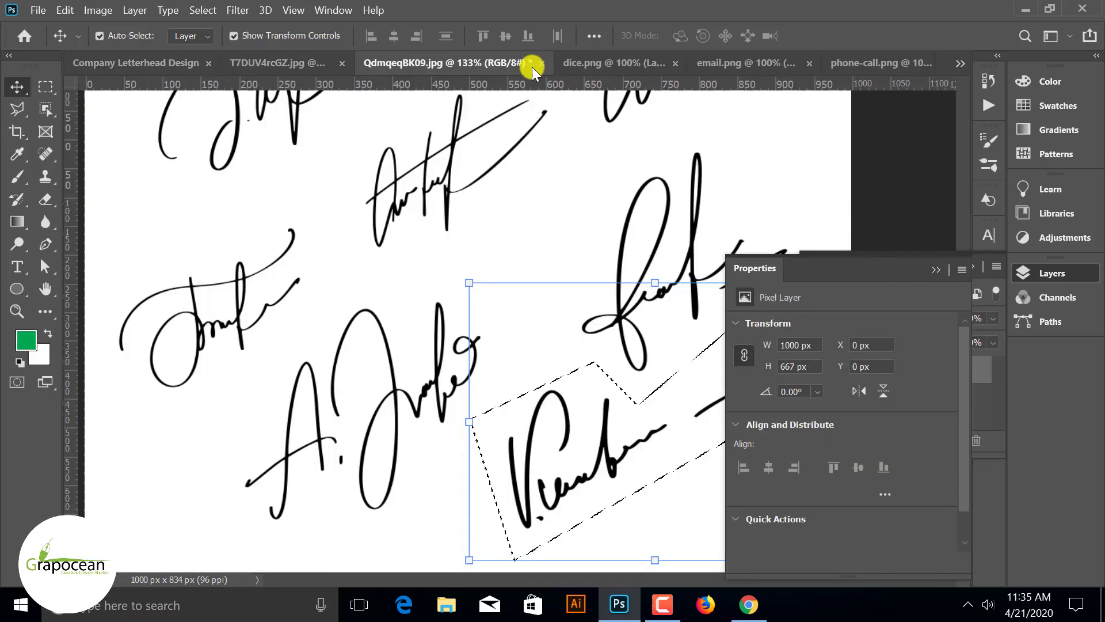
{"action": "left_click", "coordinate": [623, 62]}
{"action": "left_click", "coordinate": [741, 64]}
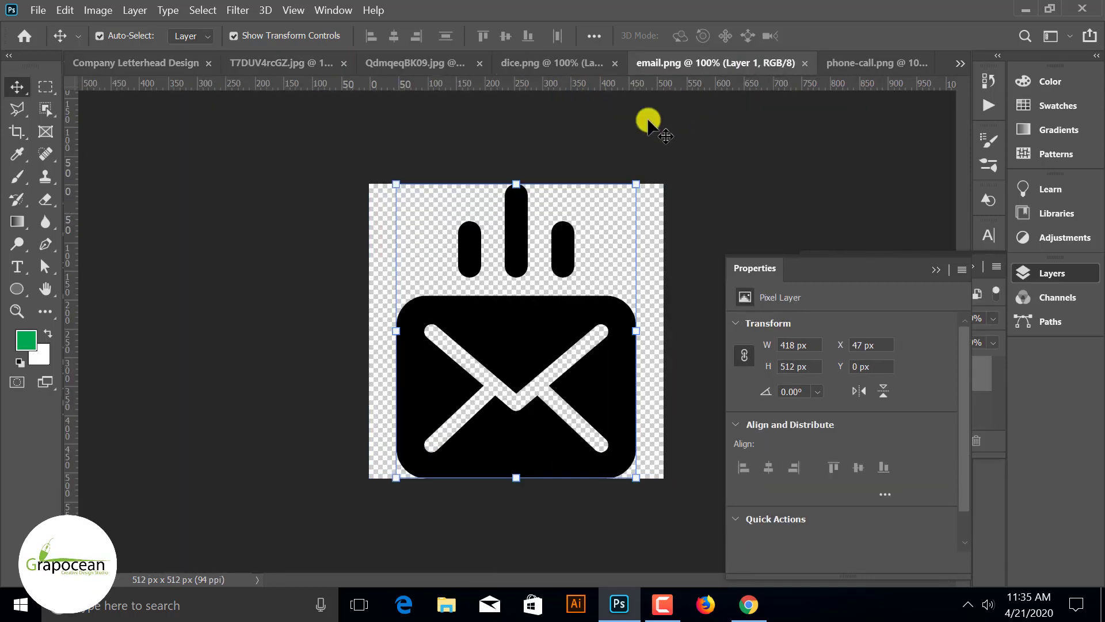
{"action": "left_click", "coordinate": [888, 64]}
{"action": "left_click", "coordinate": [46, 86]}
{"action": "left_click", "coordinate": [187, 224]}
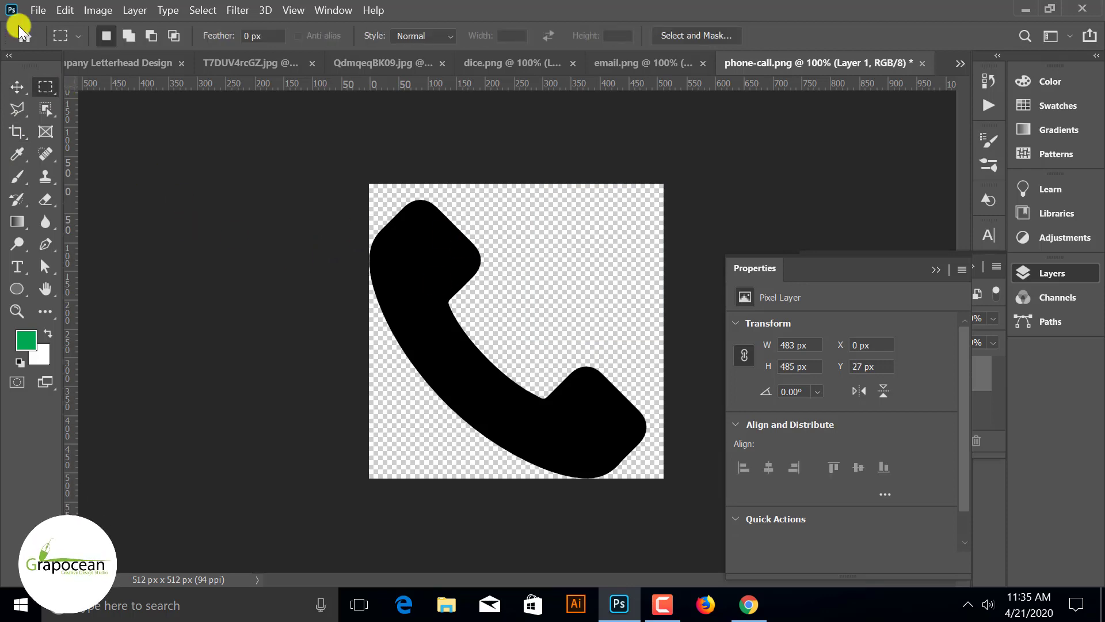
{"action": "key", "text": "v"}
- Move the phone icon into the letterhead, scale it down and centre it on the green circle
{"action": "mouse_move", "coordinate": [365, 217]}
{"action": "left_mouse_down"}
{"action": "mouse_move", "coordinate": [223, 175]}
{"action": "mouse_move", "coordinate": [113, 63]}
{"action": "mouse_move", "coordinate": [506, 505]}
{"action": "mouse_move", "coordinate": [518, 494]}
{"action": "left_mouse_up"}
{"action": "left_click_drag", "start_coordinate": [568, 537], "coordinate": [524, 510]}
{"action": "scroll", "coordinate": [526, 518], "scroll_direction": "up", "scroll_amount": 2}
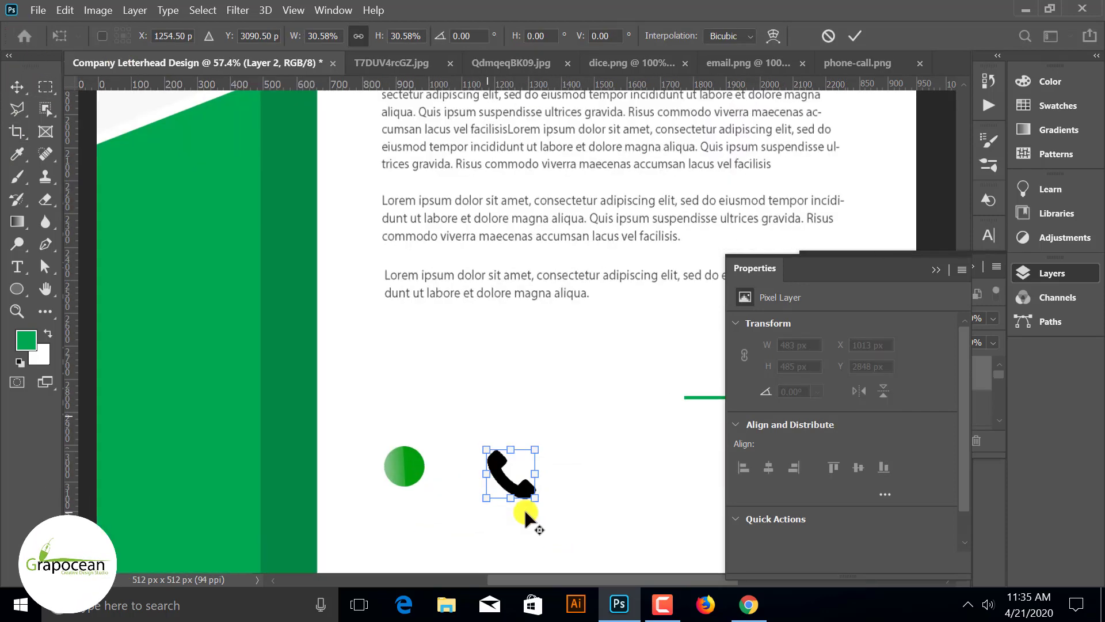
{"action": "scroll", "coordinate": [518, 507], "scroll_direction": "up", "scroll_amount": 1}
{"action": "mouse_move", "coordinate": [434, 476]}
{"action": "left_mouse_down"}
{"action": "mouse_move", "coordinate": [354, 461]}
{"action": "mouse_move", "coordinate": [367, 469]}
{"action": "mouse_move", "coordinate": [370, 453]}
{"action": "mouse_move", "coordinate": [345, 455]}
{"action": "left_mouse_up"}
{"action": "scroll", "coordinate": [365, 467], "scroll_direction": "up", "scroll_amount": 2}
{"action": "scroll", "coordinate": [357, 460], "scroll_direction": "up", "scroll_amount": 1}
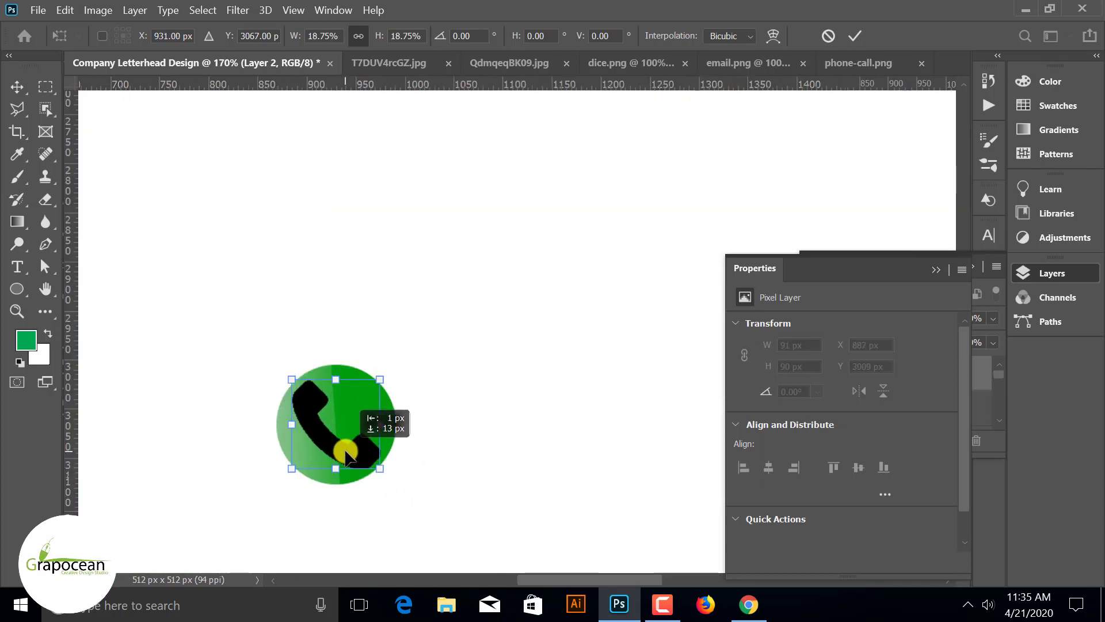
{"action": "left_click", "coordinate": [16, 86]}
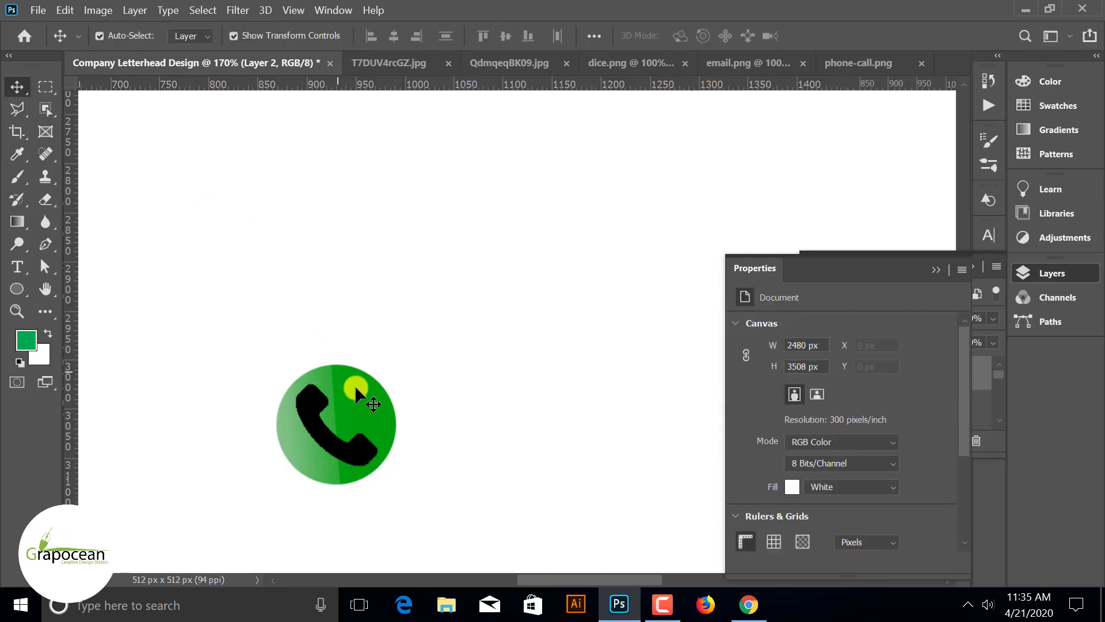
{"action": "scroll", "coordinate": [368, 414], "scroll_direction": "down", "scroll_amount": 3}
{"action": "scroll", "coordinate": [438, 431], "scroll_direction": "up", "scroll_amount": 1}
{"action": "scroll", "coordinate": [389, 426], "scroll_direction": "up", "scroll_amount": 1}
{"action": "left_click", "coordinate": [389, 380], "text": "ctrl"}
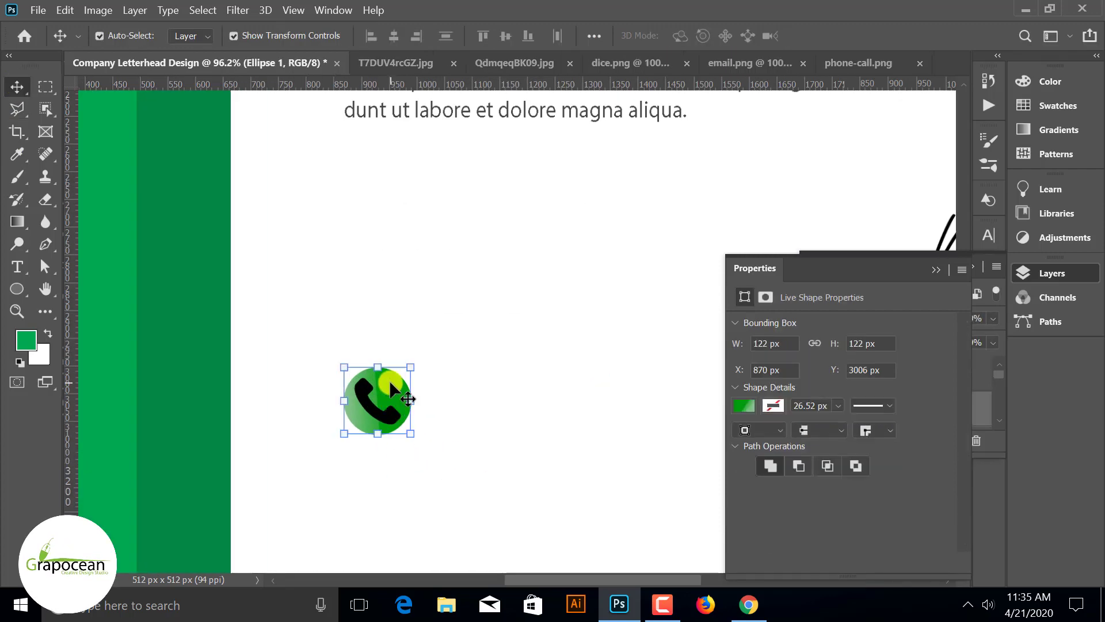
- Check the circle's fill swatch in Properties, then switch to the Layers panel
{"action": "left_click", "coordinate": [746, 405]}
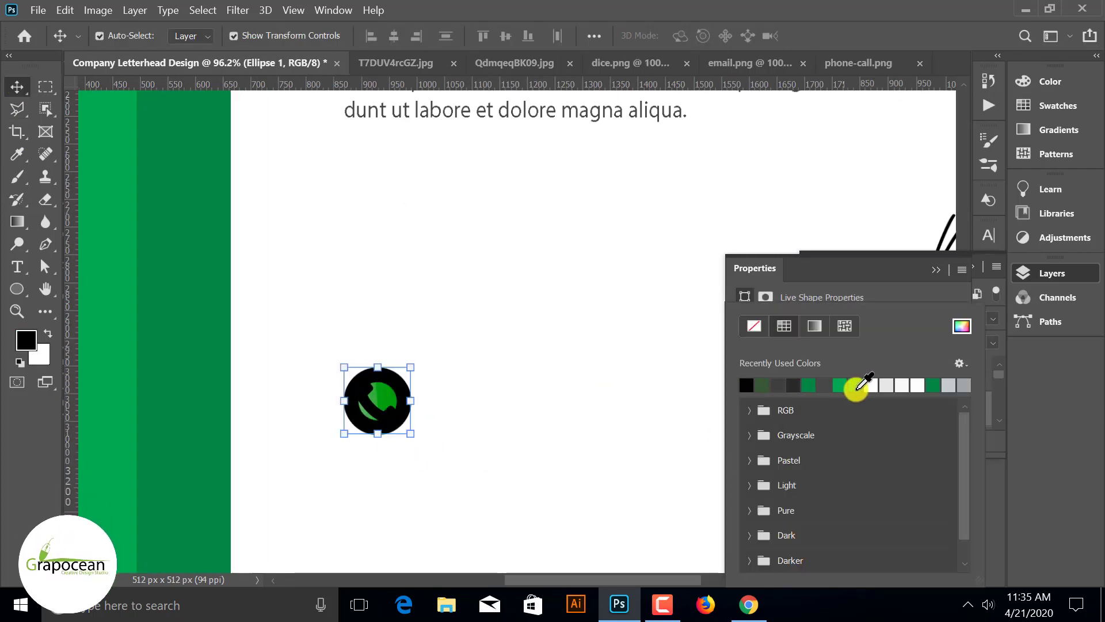
{"action": "left_click", "coordinate": [954, 271]}
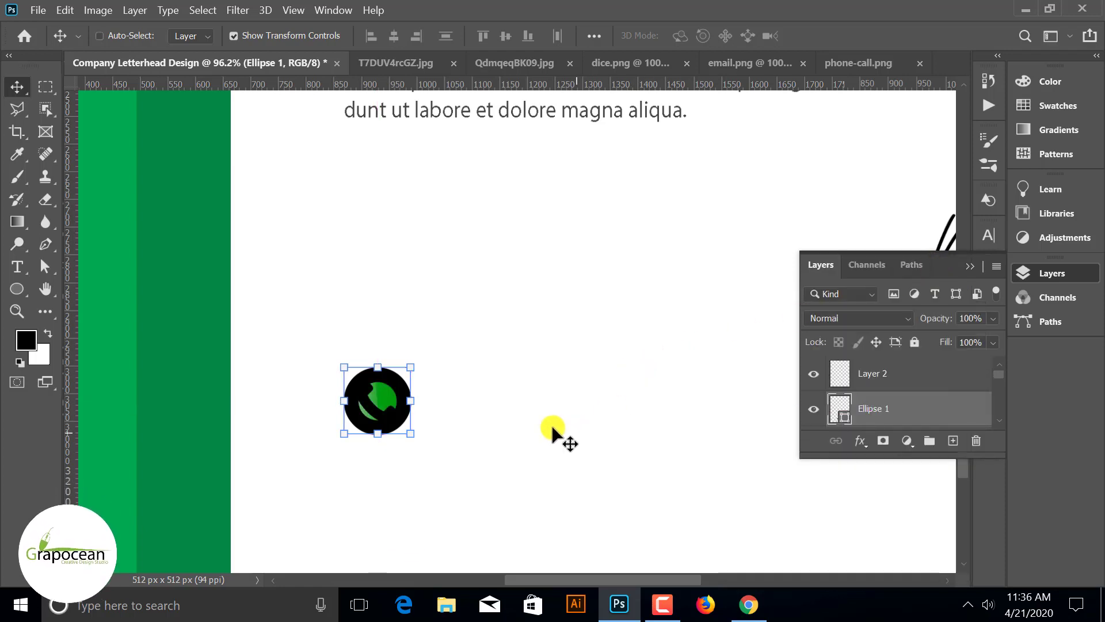
- Give the phone icon layer (Layer 2) a white Color Overlay through Blending Options
{"action": "left_click", "coordinate": [390, 416]}
{"action": "right_click", "coordinate": [930, 373]}
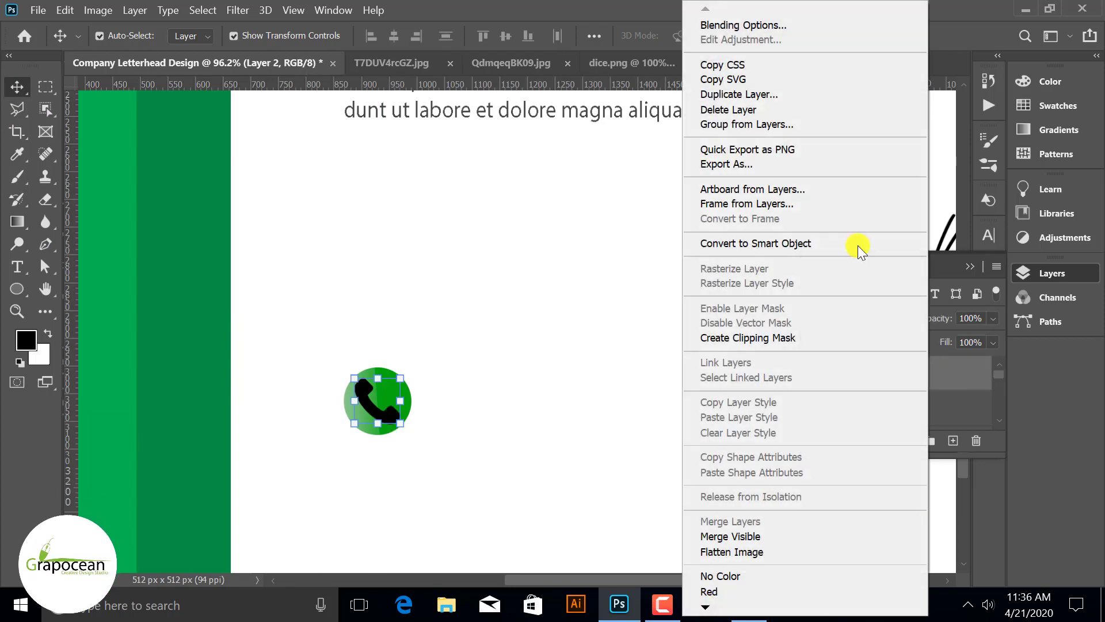
{"action": "left_click", "coordinate": [742, 22]}
{"action": "left_click", "coordinate": [432, 401]}
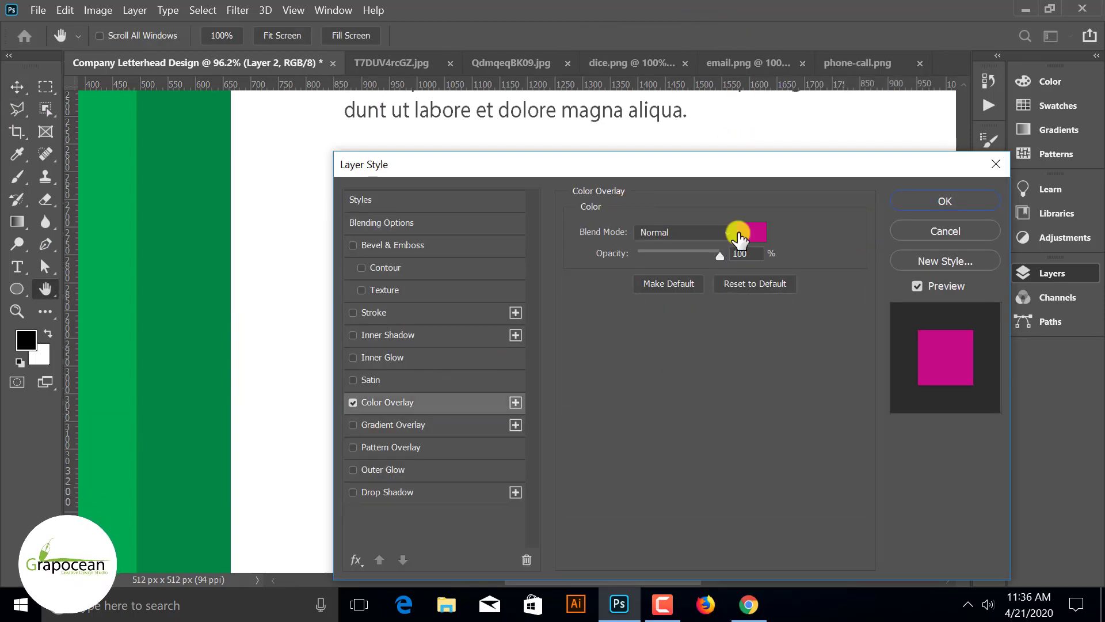
{"action": "left_click", "coordinate": [747, 232]}
{"action": "left_click", "coordinate": [1014, 278]}
{"action": "left_click", "coordinate": [955, 200]}
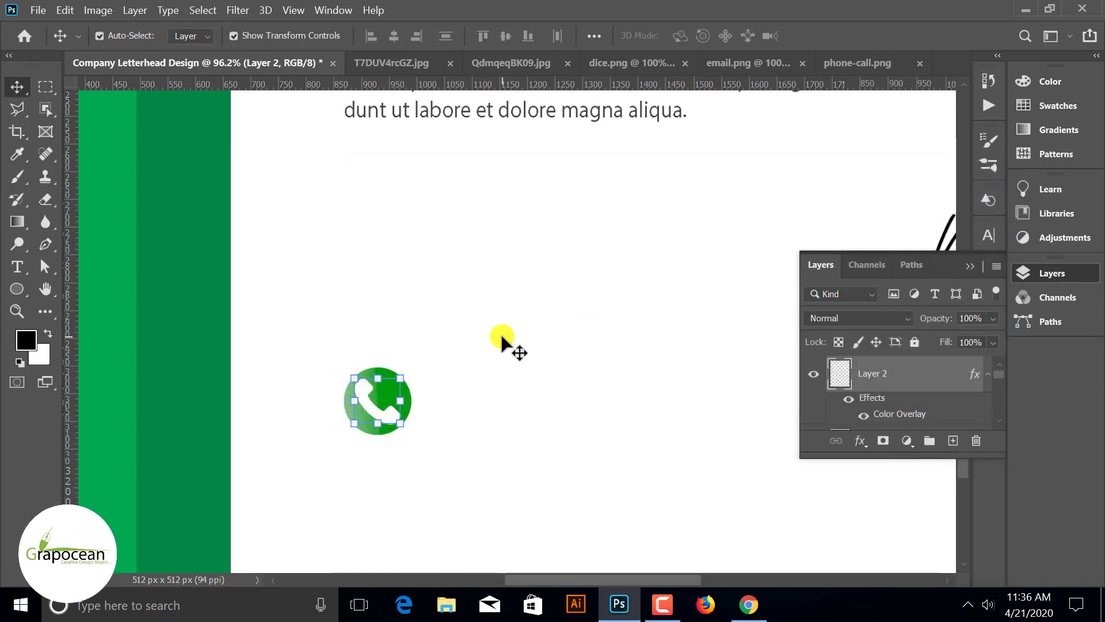
{"action": "left_click", "coordinate": [467, 382]}
{"action": "scroll", "coordinate": [518, 397], "scroll_direction": "down", "scroll_amount": 5}
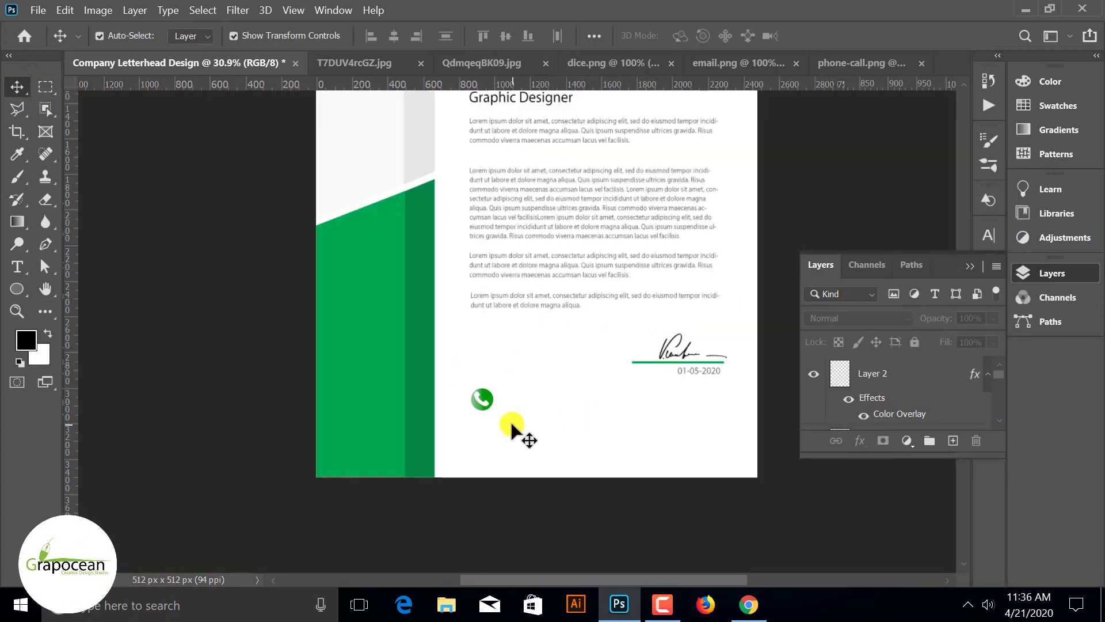
{"action": "scroll", "coordinate": [510, 420], "scroll_direction": "up", "scroll_amount": 4}
{"action": "left_click", "coordinate": [17, 266]}
{"action": "left_click", "coordinate": [17, 87]}
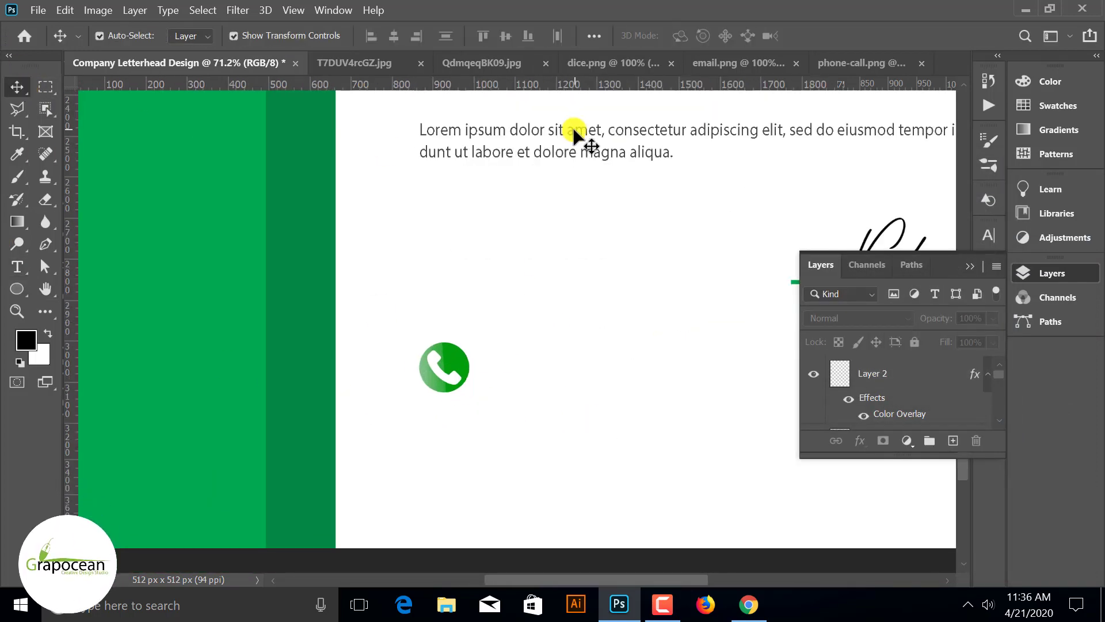
{"action": "left_click_drag", "start_coordinate": [555, 136], "coordinate": [604, 363]}
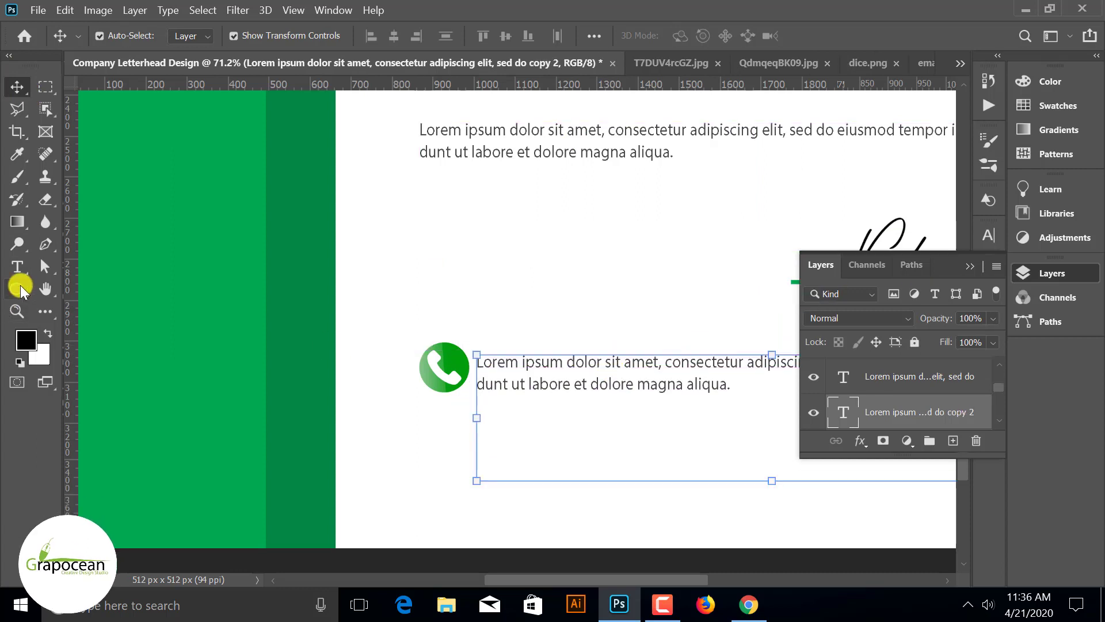
{"action": "left_click", "coordinate": [18, 266]}
{"action": "left_click_drag", "start_coordinate": [478, 361], "coordinate": [893, 444]}
{"action": "key", "text": "BackSpace"}
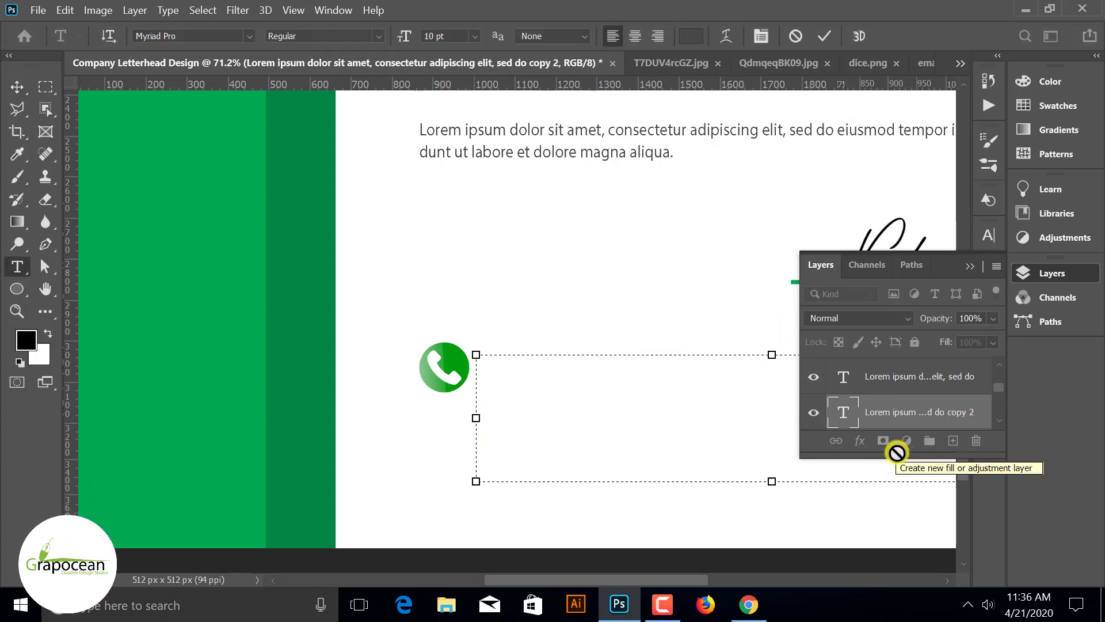
{"action": "left_click_drag", "start_coordinate": [739, 427], "coordinate": [732, 392]}
{"action": "type", "text": "+880"}
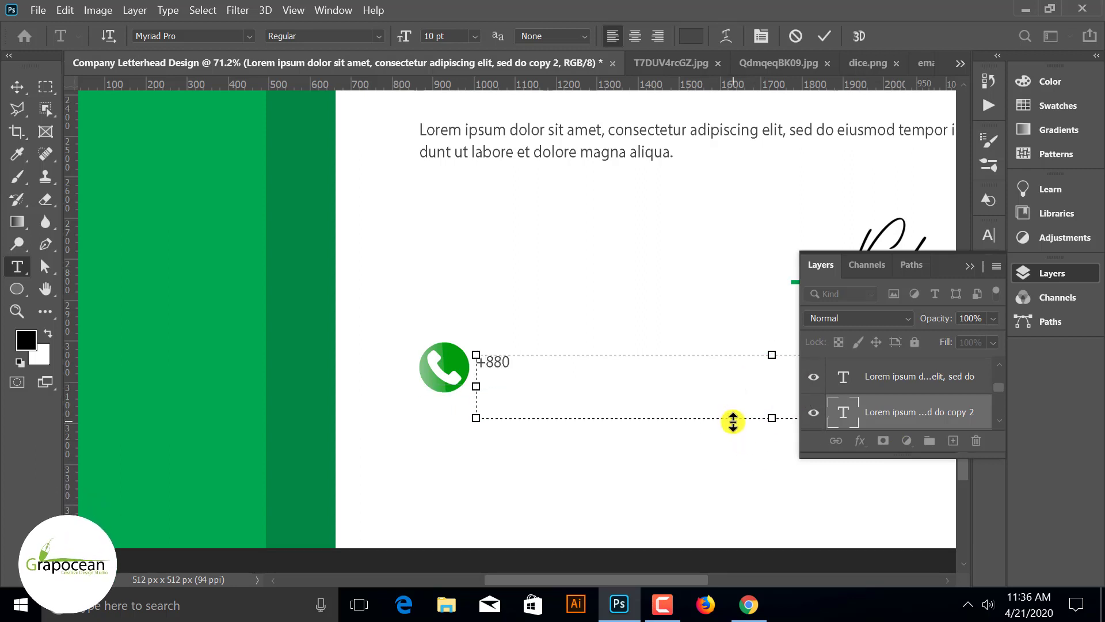
{"action": "type", "text": "1"}
{"action": "type", "text": "6"}
{"action": "type", "text": "9322"}
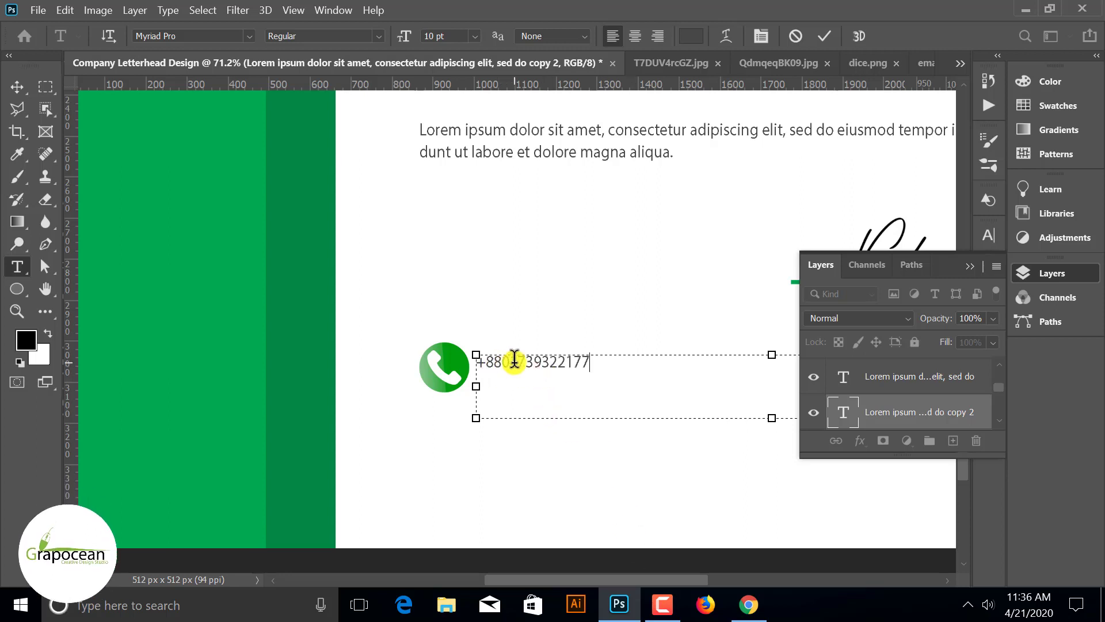
{"action": "left_click", "coordinate": [564, 362]}
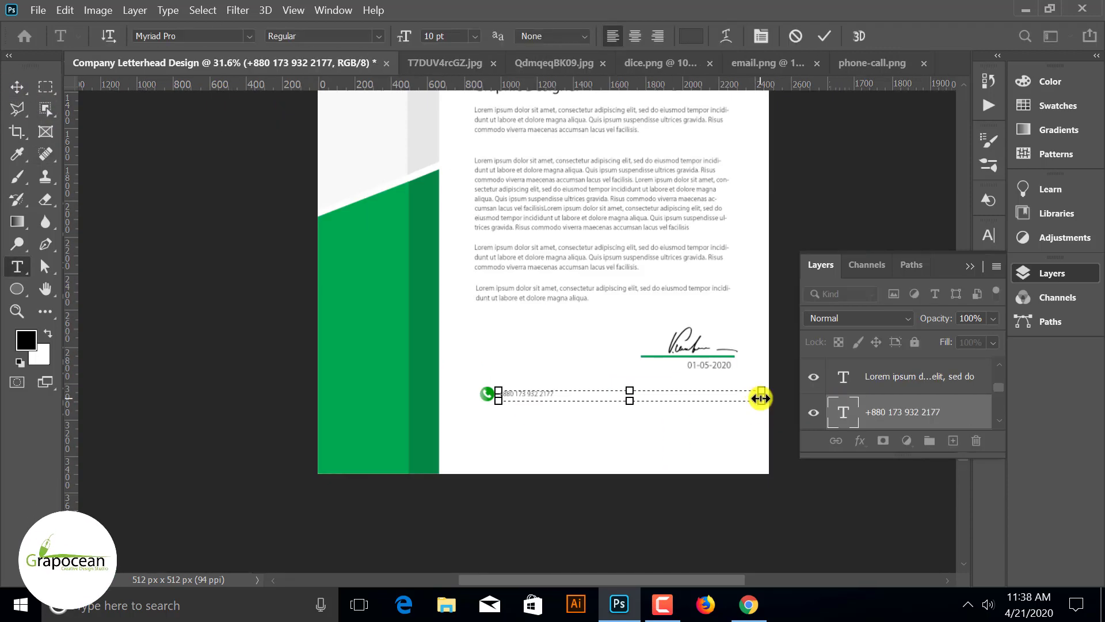
- Bring the envelope icon into the footer and clear the duplicated phone-number text for the email line
{"action": "left_click_drag", "start_coordinate": [760, 398], "coordinate": [559, 401]}
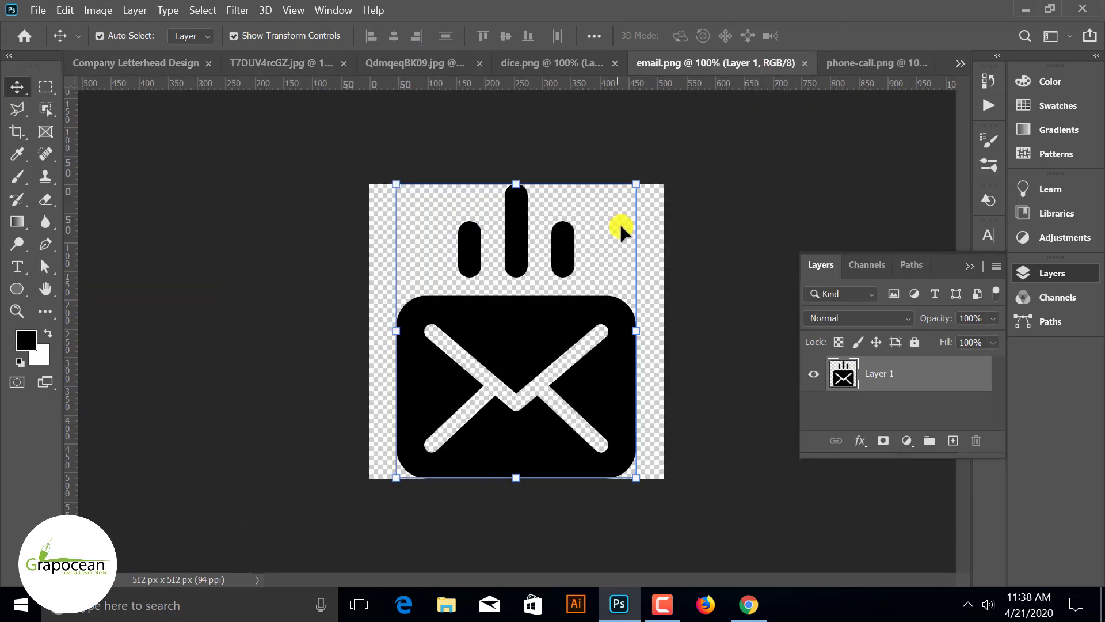
{"action": "left_click", "coordinate": [43, 87]}
{"action": "left_click_drag", "start_coordinate": [376, 185], "coordinate": [651, 280]}
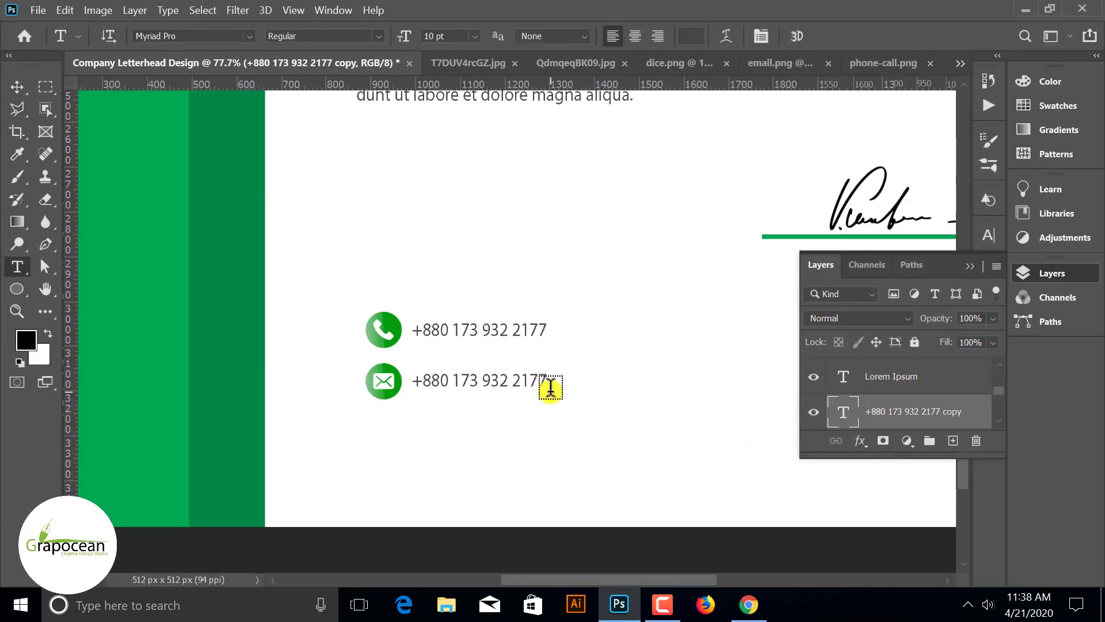
{"action": "left_click_drag", "start_coordinate": [547, 385], "coordinate": [336, 382]}
{"action": "key", "text": "BackSpace"}
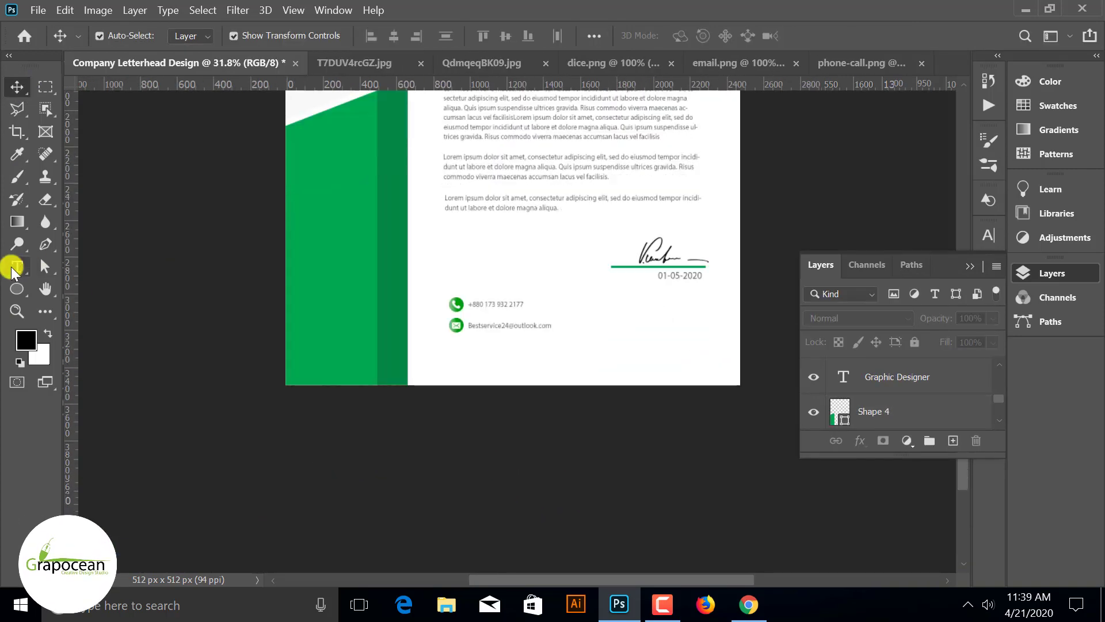
{"action": "left_click", "coordinate": [12, 269]}
{"action": "left_click", "coordinate": [563, 366]}
{"action": "type", "text": "www.grapocean.com"}
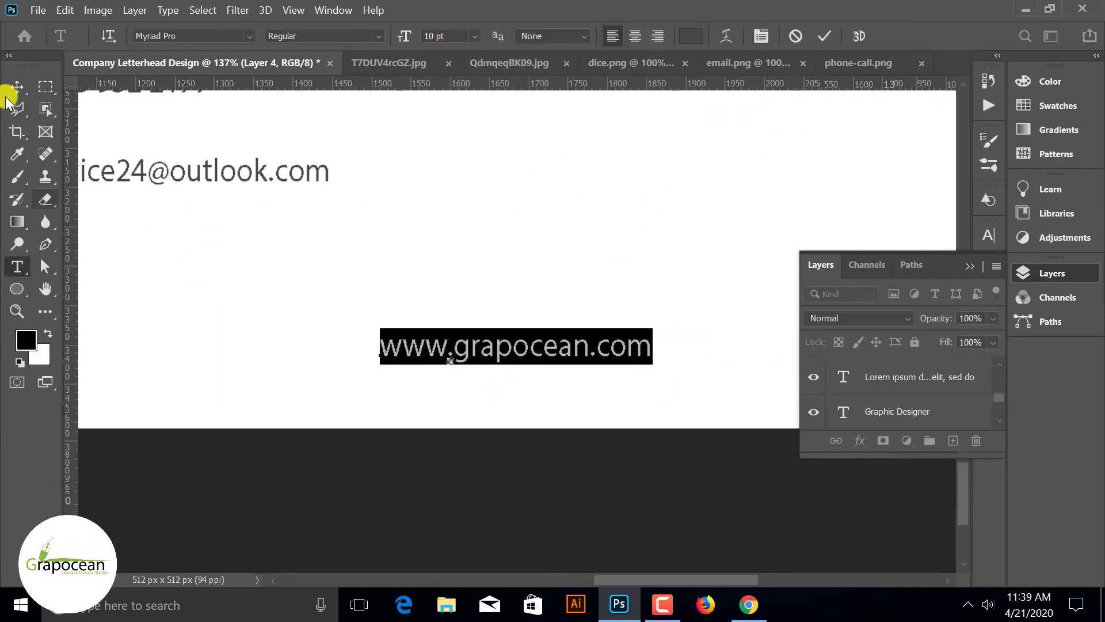
{"action": "left_click_drag", "start_coordinate": [519, 353], "coordinate": [646, 365]}
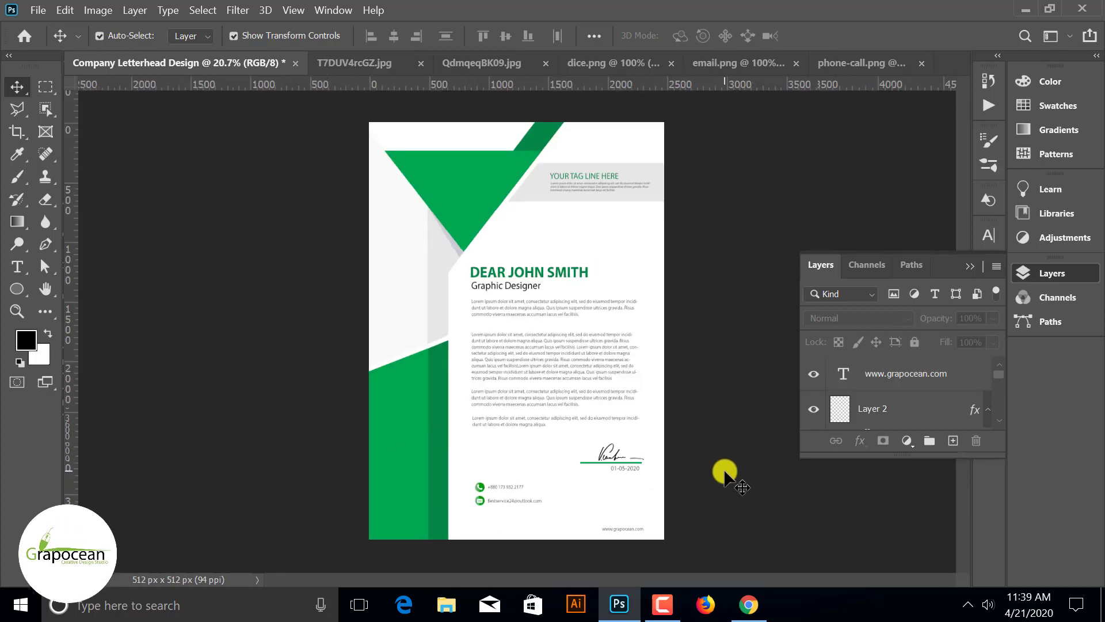
{"action": "scroll", "coordinate": [614, 396], "scroll_direction": "up", "scroll_amount": 1}
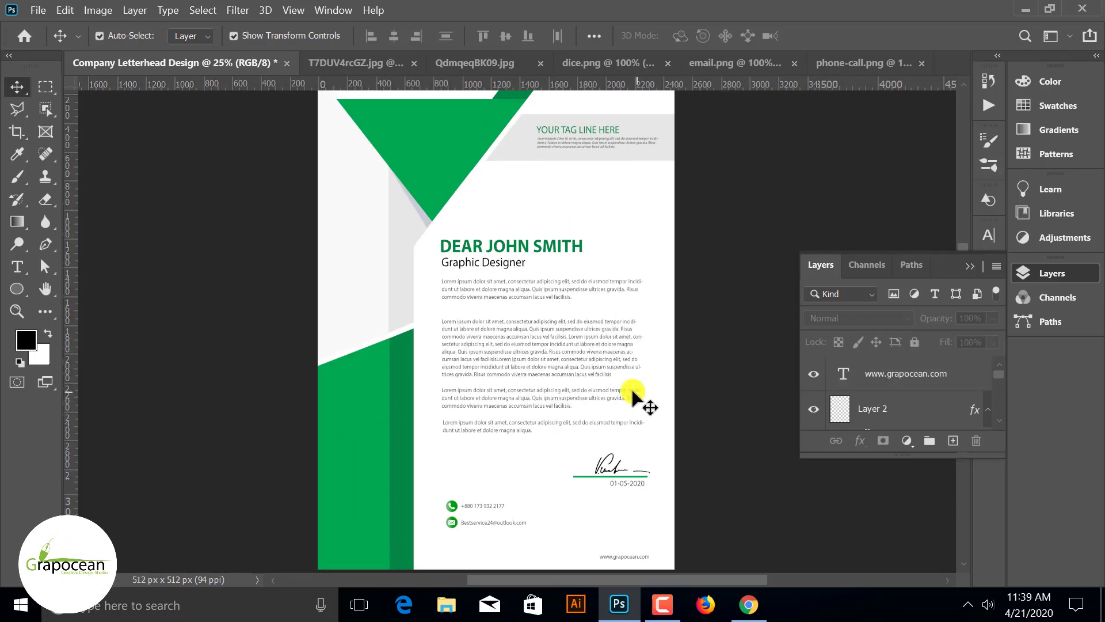
- Bring the dice image into the letterhead and give it a white Color Overlay
{"action": "left_click", "coordinate": [764, 67]}
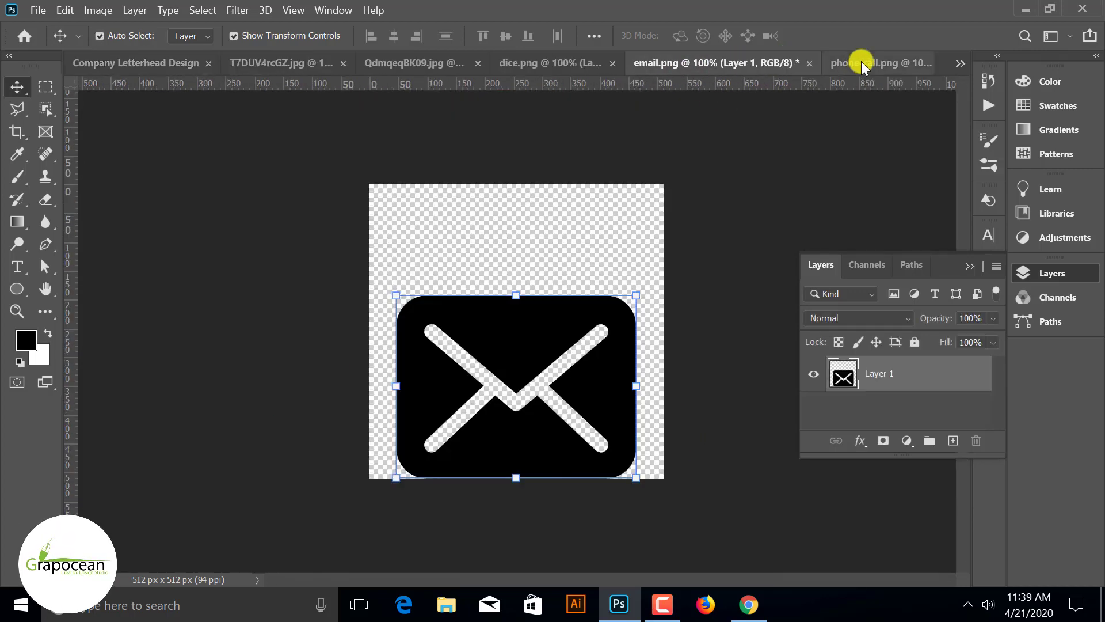
{"action": "left_click", "coordinate": [862, 61]}
{"action": "left_click", "coordinate": [510, 63]}
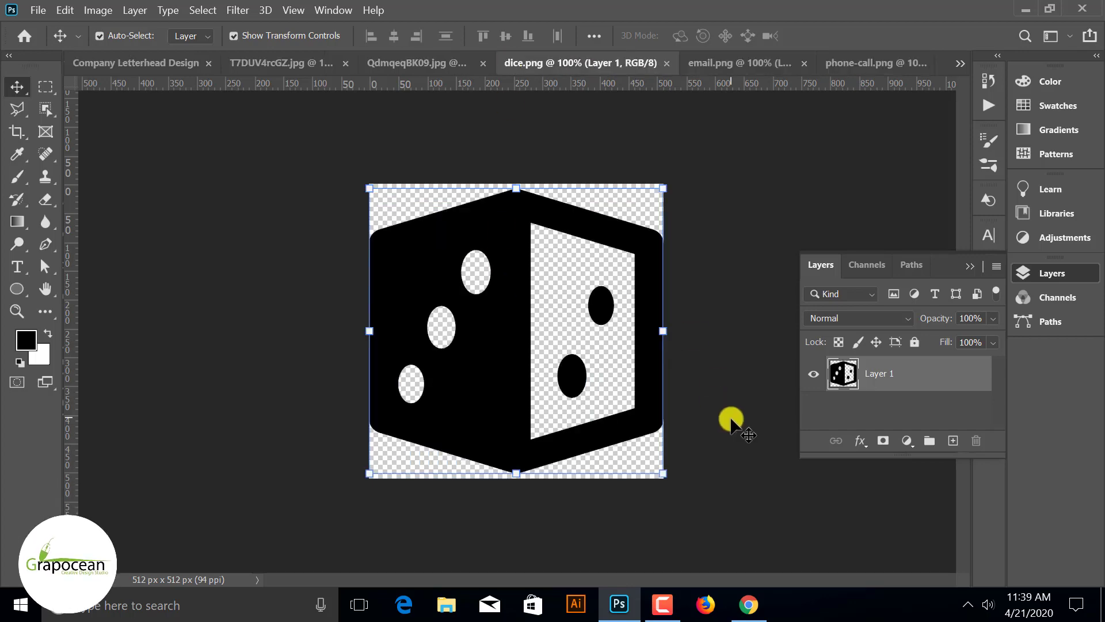
{"action": "left_click_drag", "start_coordinate": [731, 420], "coordinate": [435, 155]}
{"action": "right_click", "coordinate": [944, 377]}
{"action": "left_click", "coordinate": [791, 26]}
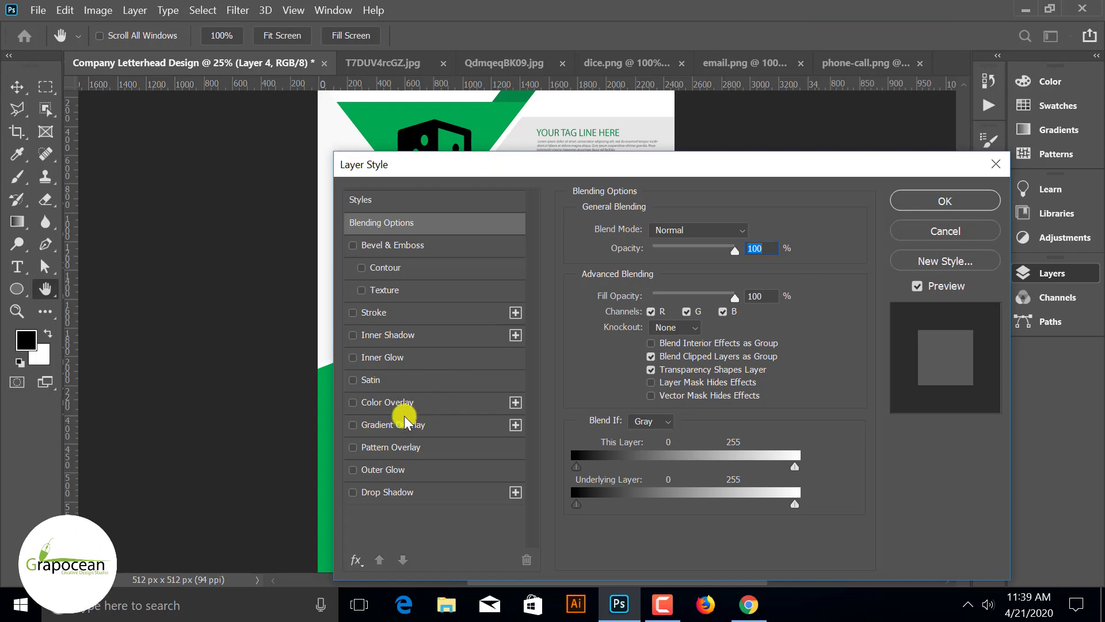
{"action": "left_click", "coordinate": [393, 402]}
{"action": "left_click", "coordinate": [919, 206]}
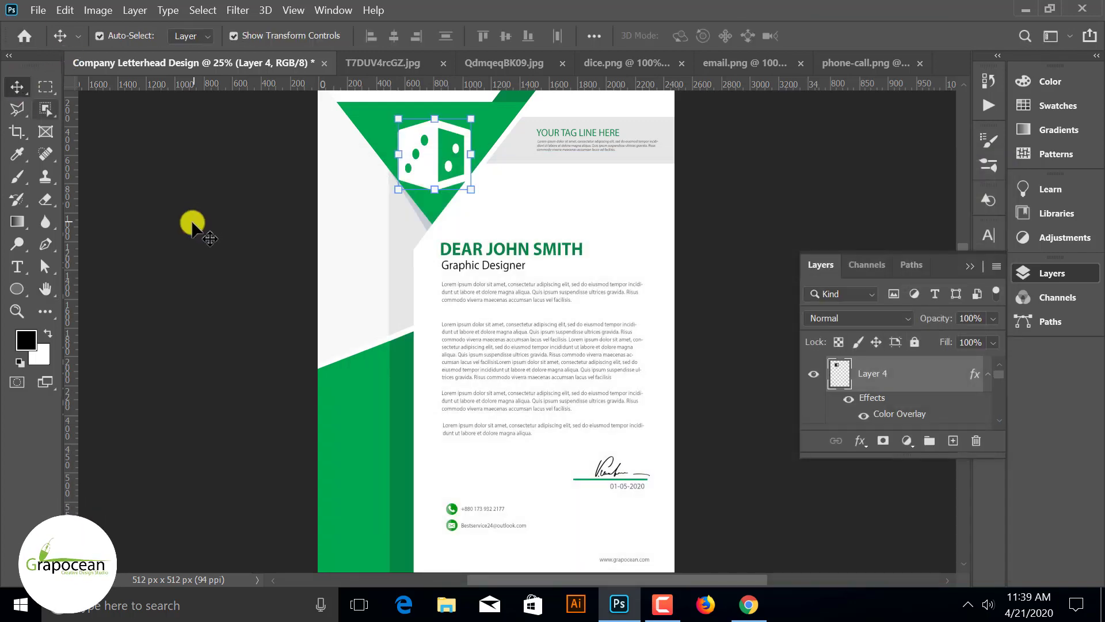
- Scale the dice down and position it inside the green header triangle
{"action": "left_click_drag", "start_coordinate": [435, 154], "coordinate": [434, 143]}
{"action": "left_click_drag", "start_coordinate": [471, 178], "coordinate": [459, 167]}
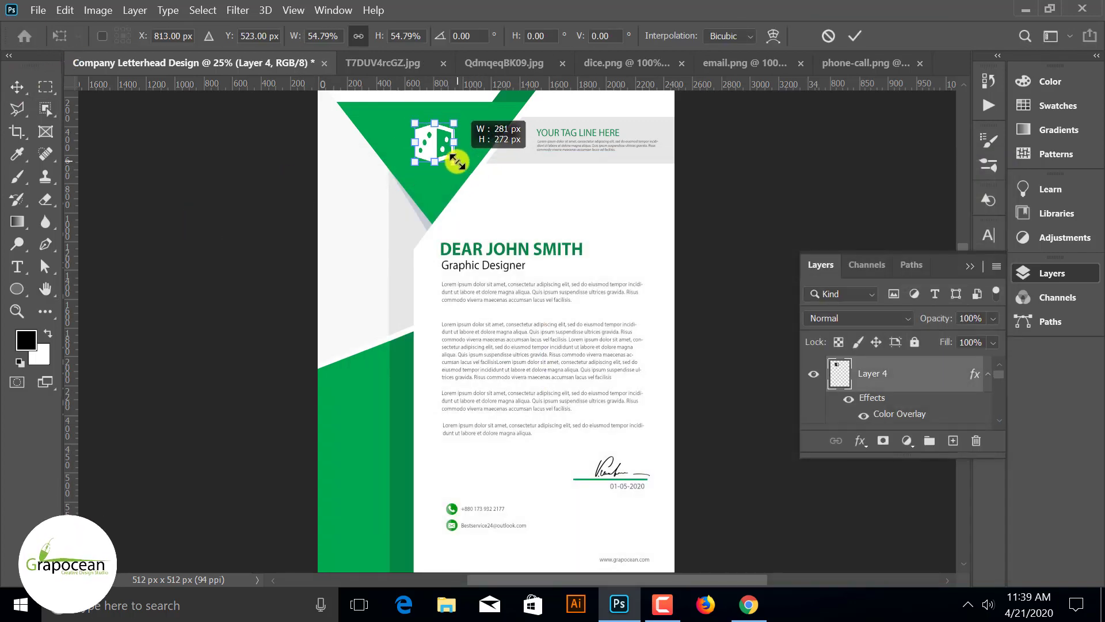
{"action": "scroll", "coordinate": [420, 149], "scroll_direction": "up", "scroll_amount": 2}
{"action": "key", "text": "Return"}
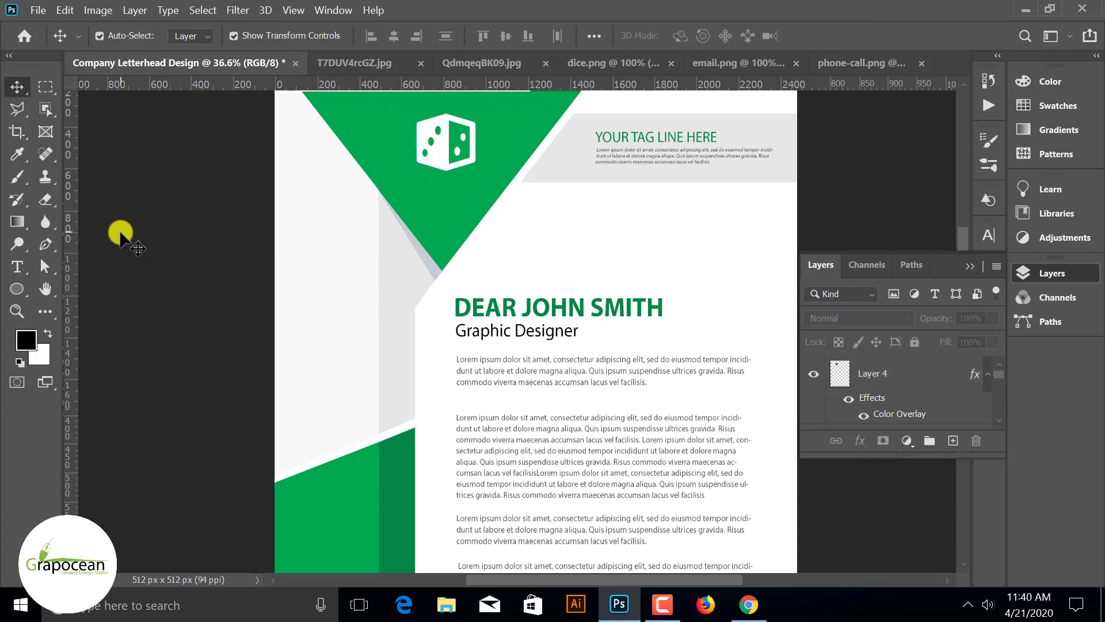
- Type the YOUR LOGO text under the dice and make it white and bold
{"action": "left_click", "coordinate": [16, 267]}
{"action": "left_click", "coordinate": [432, 186]}
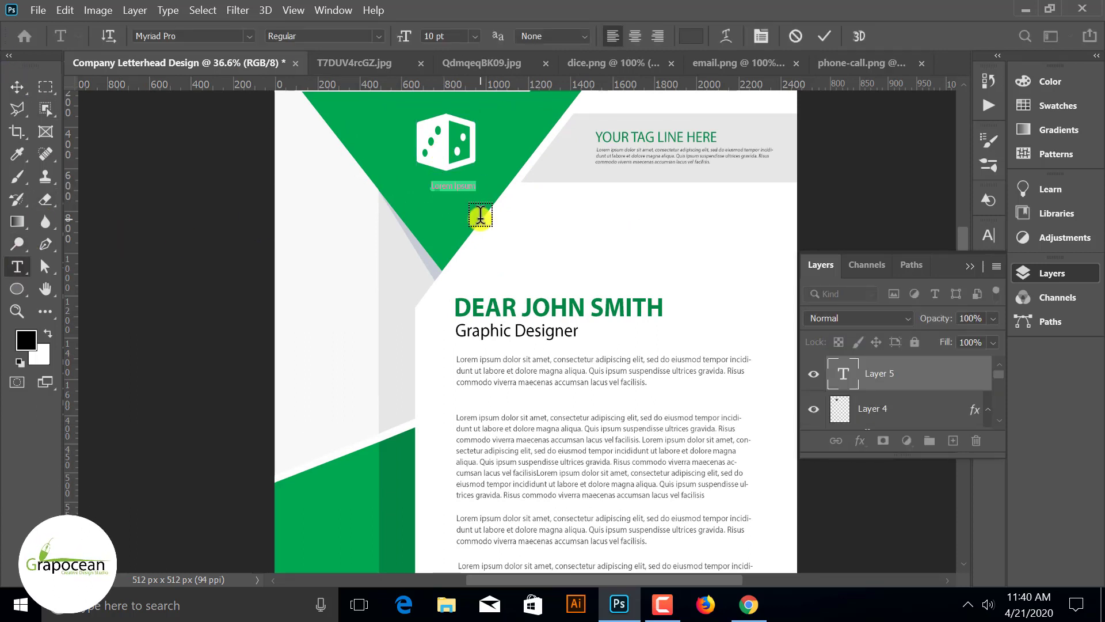
{"action": "type", "text": "Your Logo"}
{"action": "scroll", "coordinate": [452, 169], "scroll_direction": "up", "scroll_amount": 3}
{"action": "key", "text": "ctrl+a"}
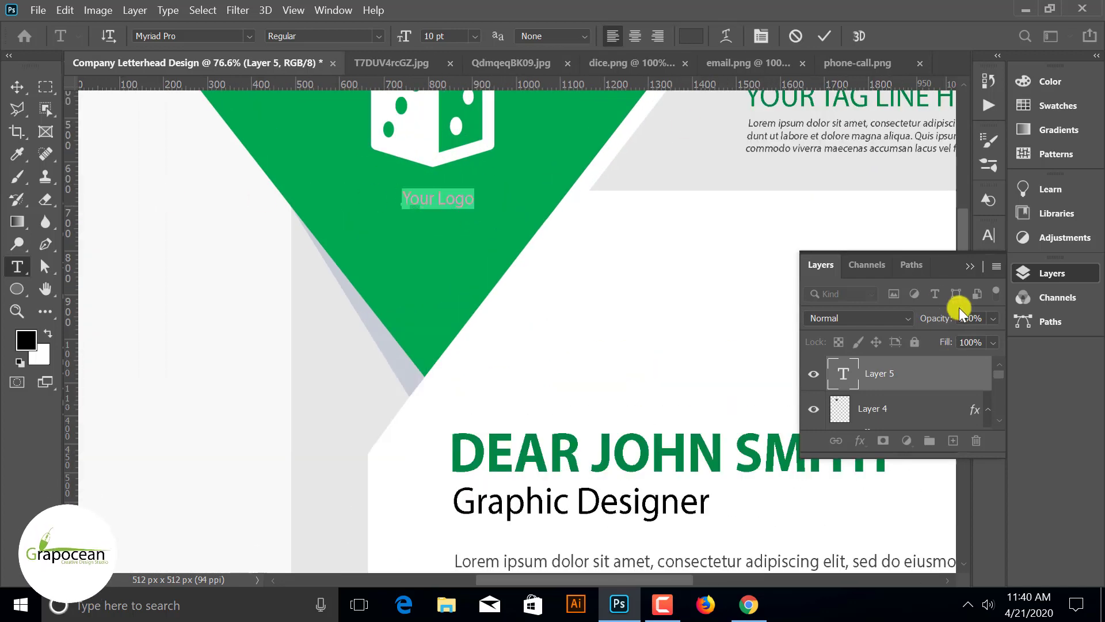
{"action": "left_click", "coordinate": [968, 268]}
{"action": "left_click", "coordinate": [989, 235]}
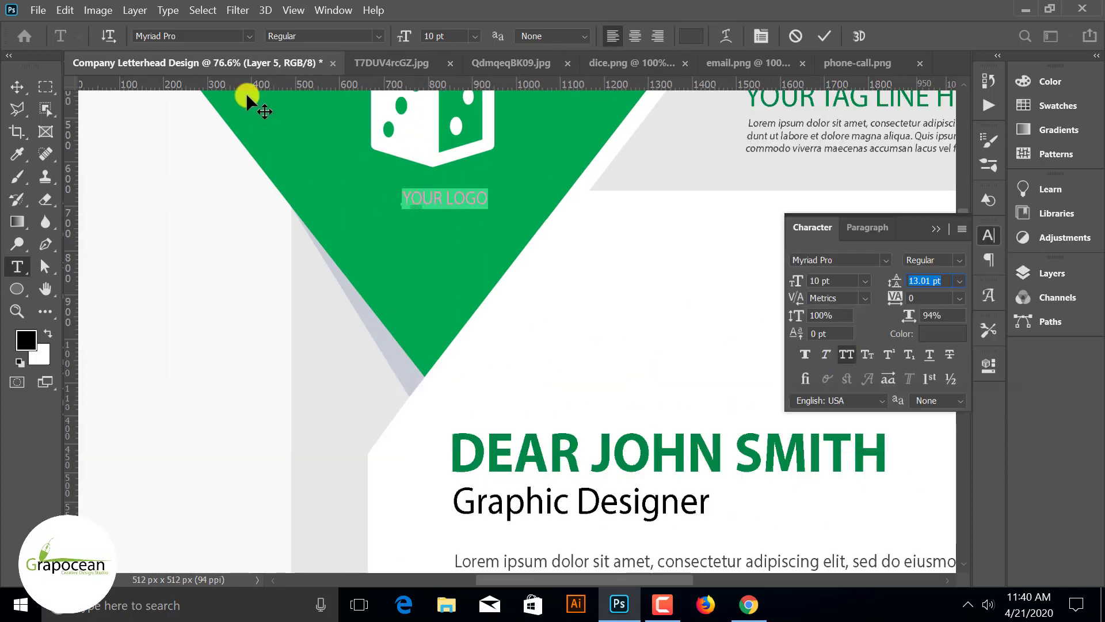
{"action": "left_click", "coordinate": [690, 35]}
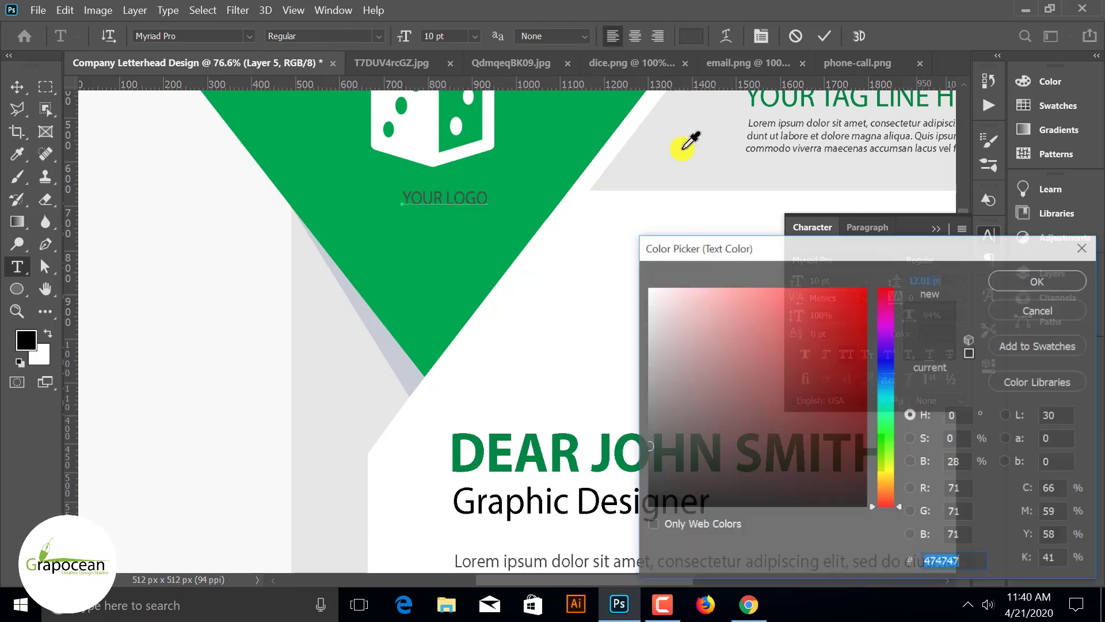
{"action": "left_click", "coordinate": [369, 149]}
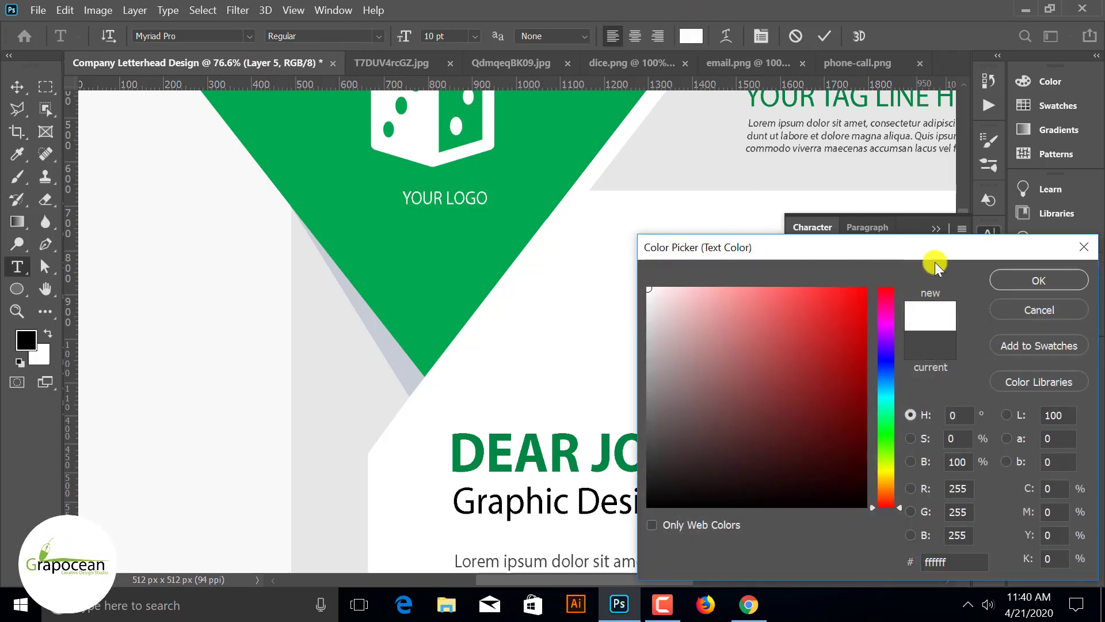
{"action": "left_click", "coordinate": [1013, 280]}
{"action": "left_click", "coordinate": [379, 36]}
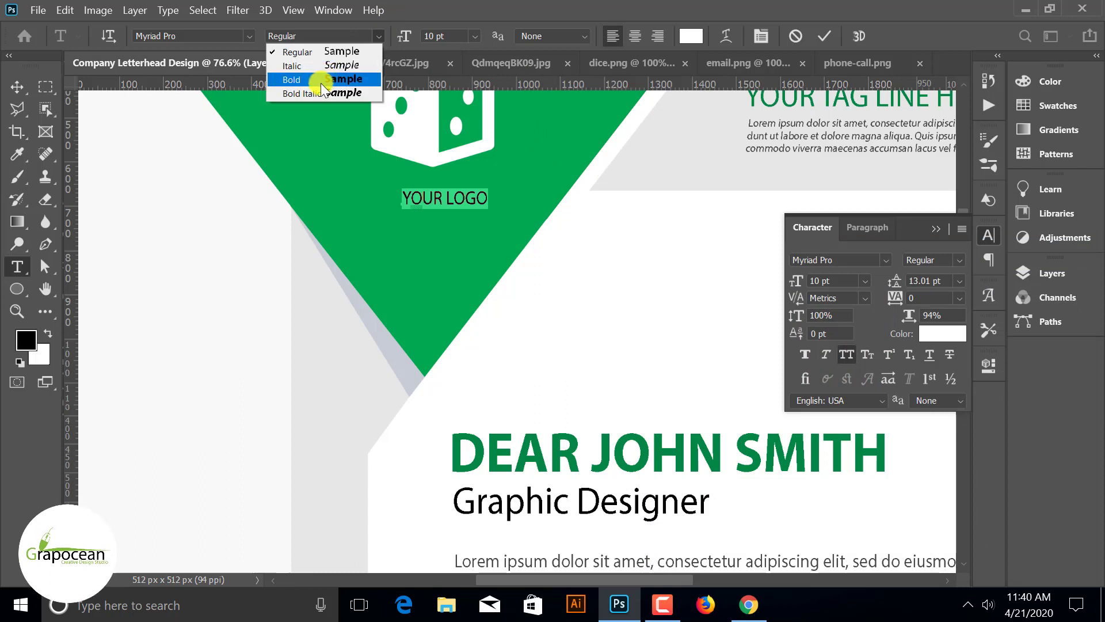
{"action": "left_click", "coordinate": [291, 85]}
- Move the logo text under the dice and set its size to 15 pt
{"action": "left_click", "coordinate": [18, 86]}
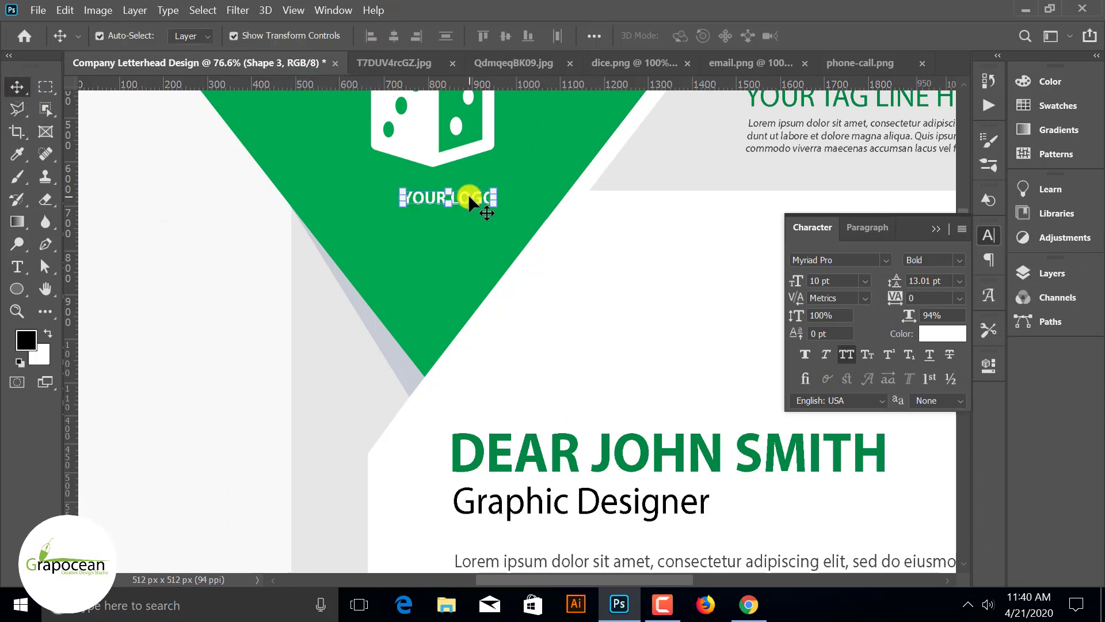
{"action": "left_click_drag", "start_coordinate": [469, 195], "coordinate": [455, 189]}
{"action": "scroll", "coordinate": [247, 362], "scroll_direction": "down", "scroll_amount": 5}
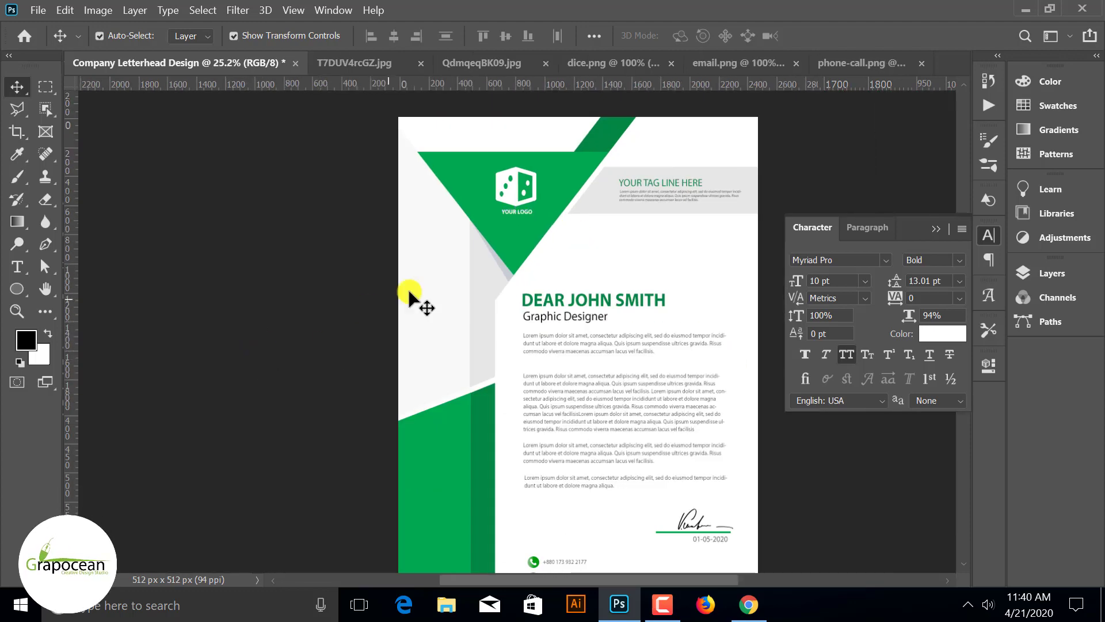
{"action": "scroll", "coordinate": [413, 296], "scroll_direction": "up", "scroll_amount": 5}
{"action": "left_click_drag", "start_coordinate": [587, 207], "coordinate": [395, 218]}
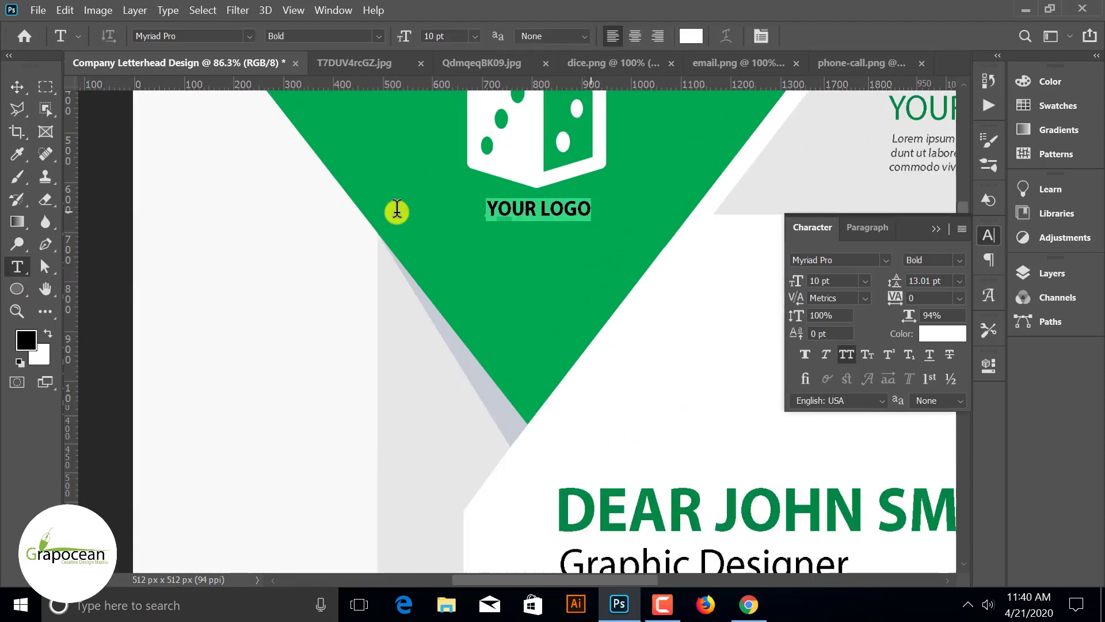
{"action": "type", "text": "13"}
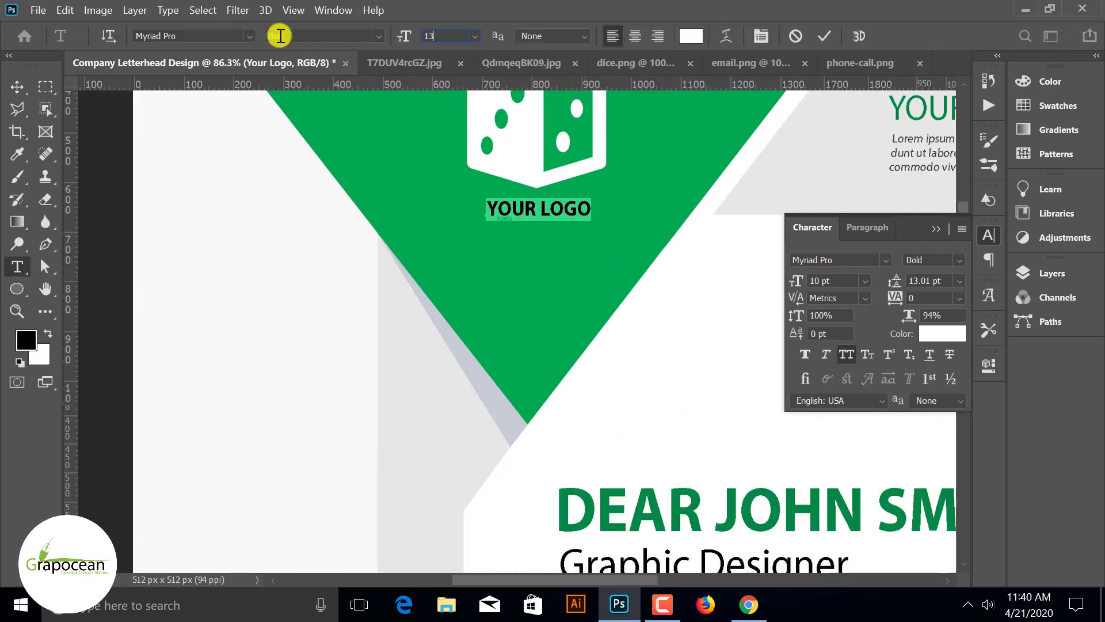
{"action": "key", "text": "Return"}
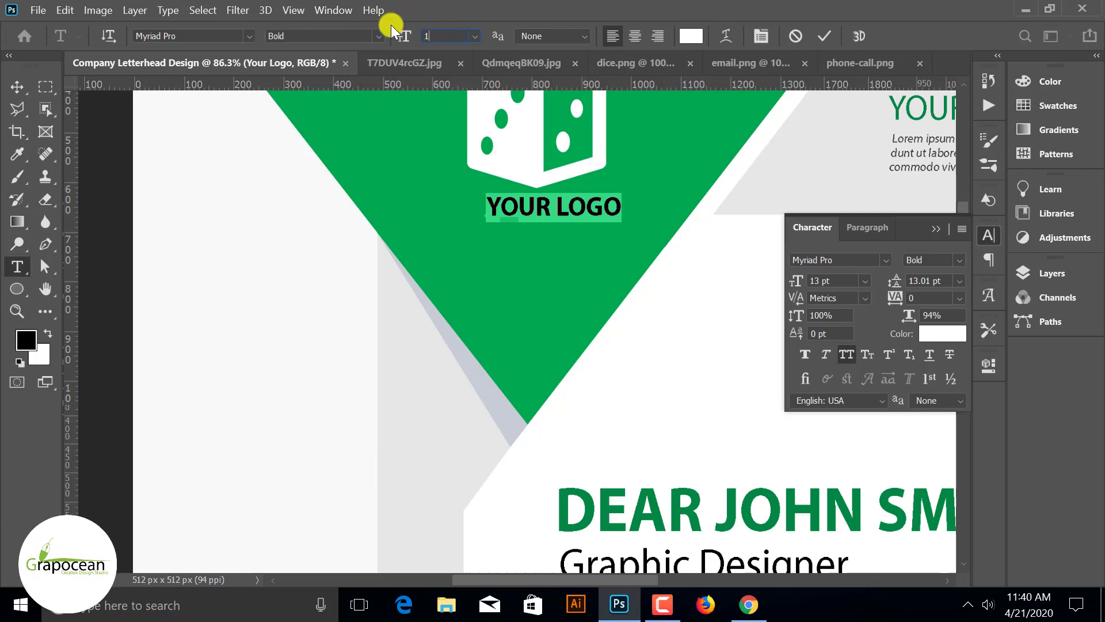
{"action": "type", "text": "15"}
{"action": "key", "text": "Return"}
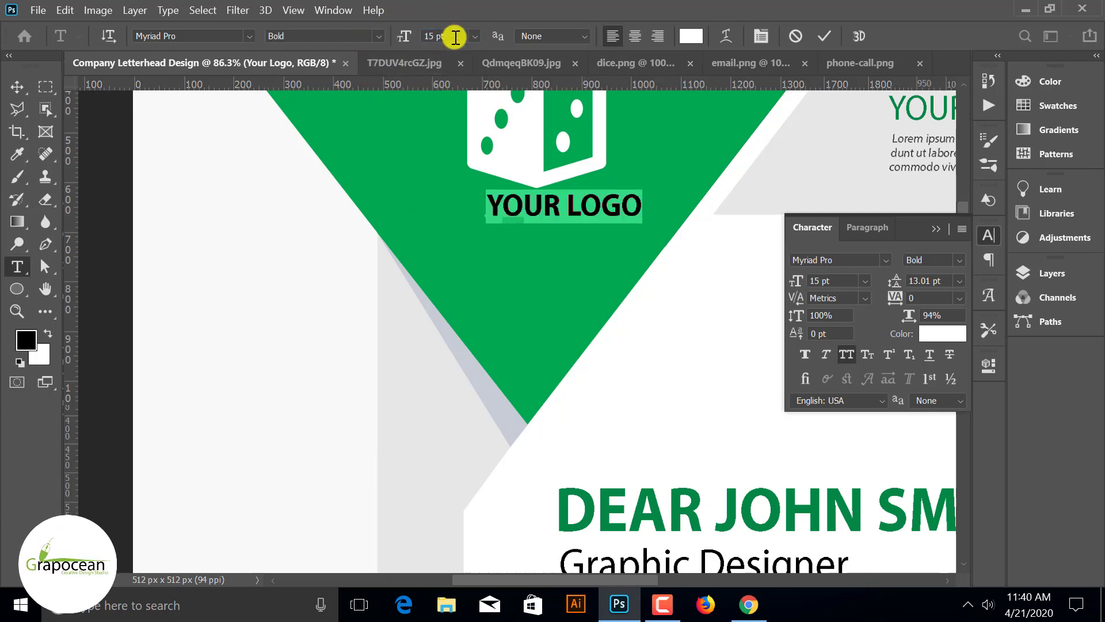
{"action": "left_click", "coordinate": [17, 86]}
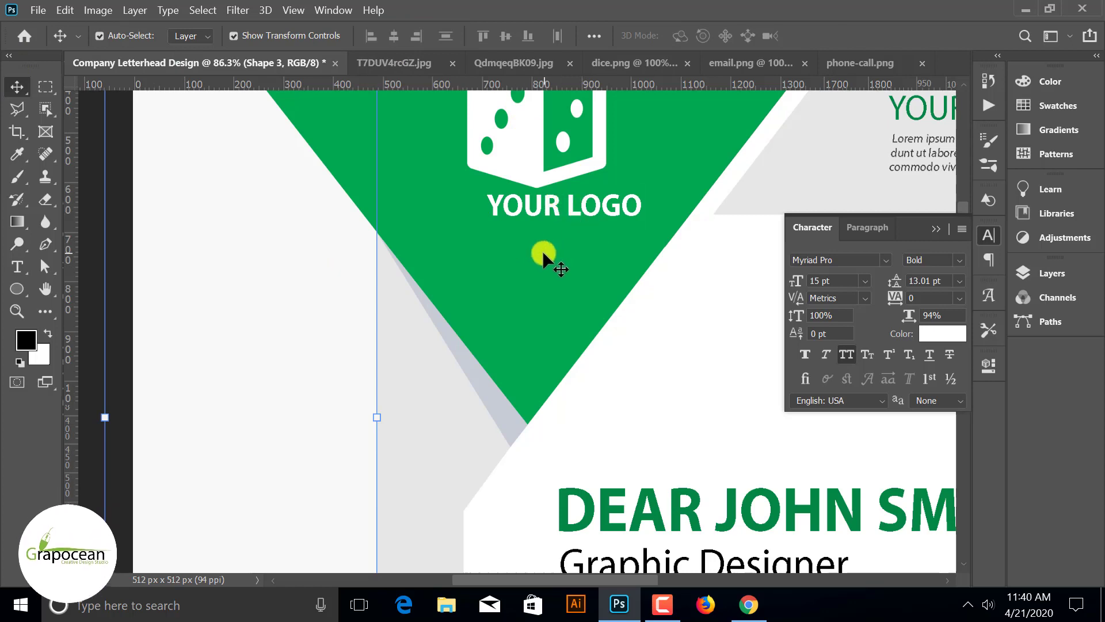
- Centre the YOUR LOGO text beneath the dice in the header triangle
{"action": "left_click", "coordinate": [543, 250]}
{"action": "mouse_move", "coordinate": [559, 195]}
{"action": "left_mouse_down"}
{"action": "mouse_move", "coordinate": [522, 222]}
{"action": "mouse_move", "coordinate": [523, 257]}
{"action": "left_mouse_up"}
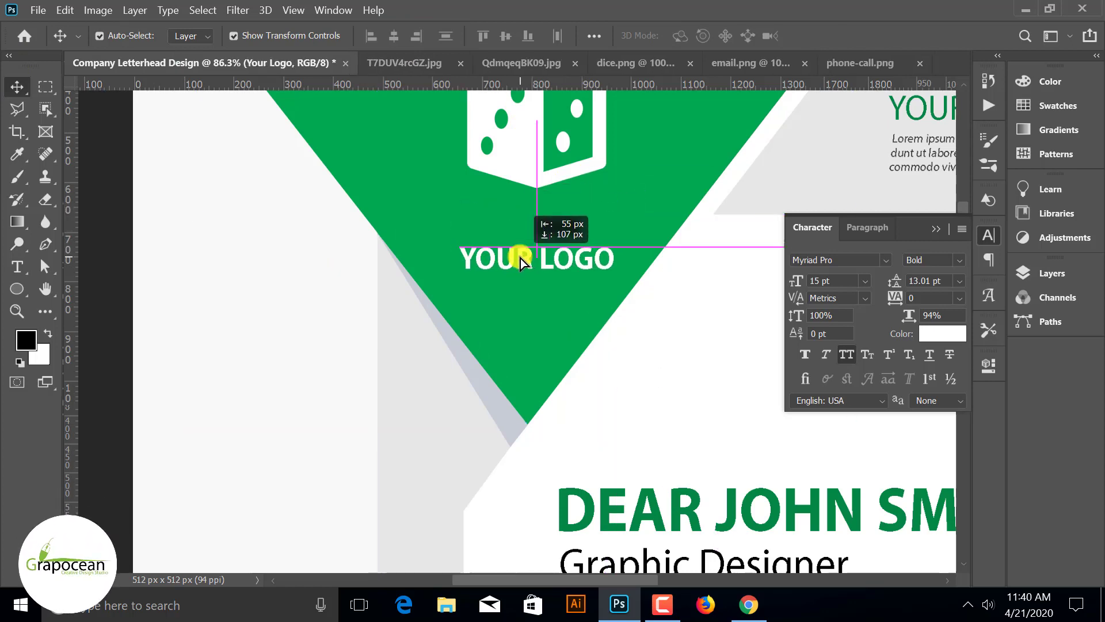
{"action": "scroll", "coordinate": [521, 258], "scroll_direction": "down", "scroll_amount": 3}
{"action": "mouse_move", "coordinate": [547, 368]}
{"action": "left_mouse_down"}
{"action": "mouse_move", "coordinate": [610, 276]}
{"action": "mouse_move", "coordinate": [558, 237]}
{"action": "left_mouse_up"}
{"action": "scroll", "coordinate": [609, 276], "scroll_direction": "up", "scroll_amount": 2}
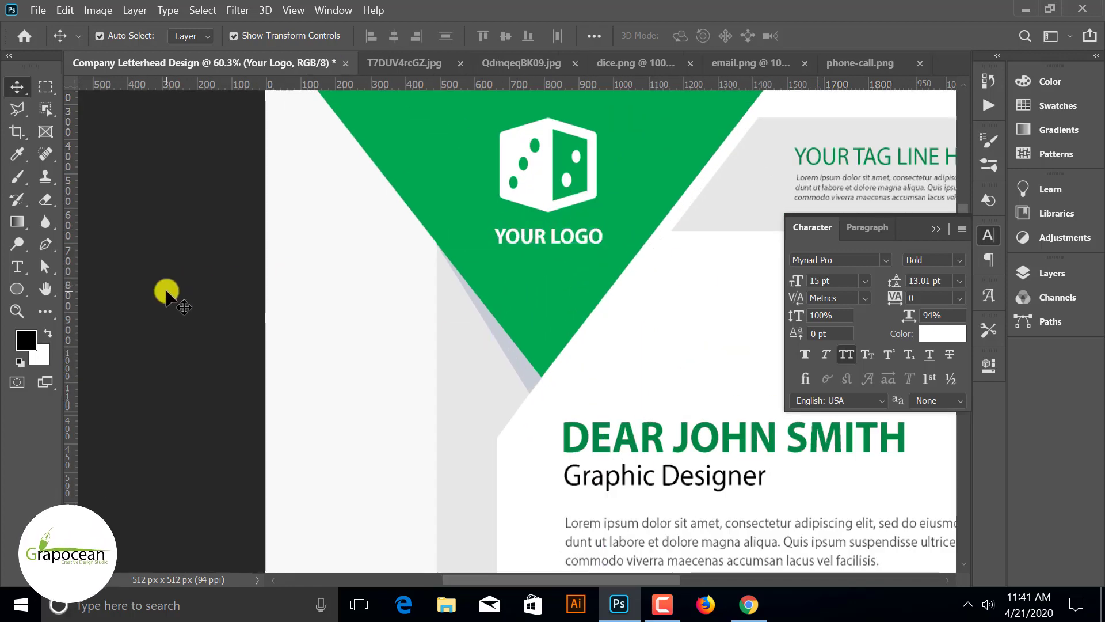